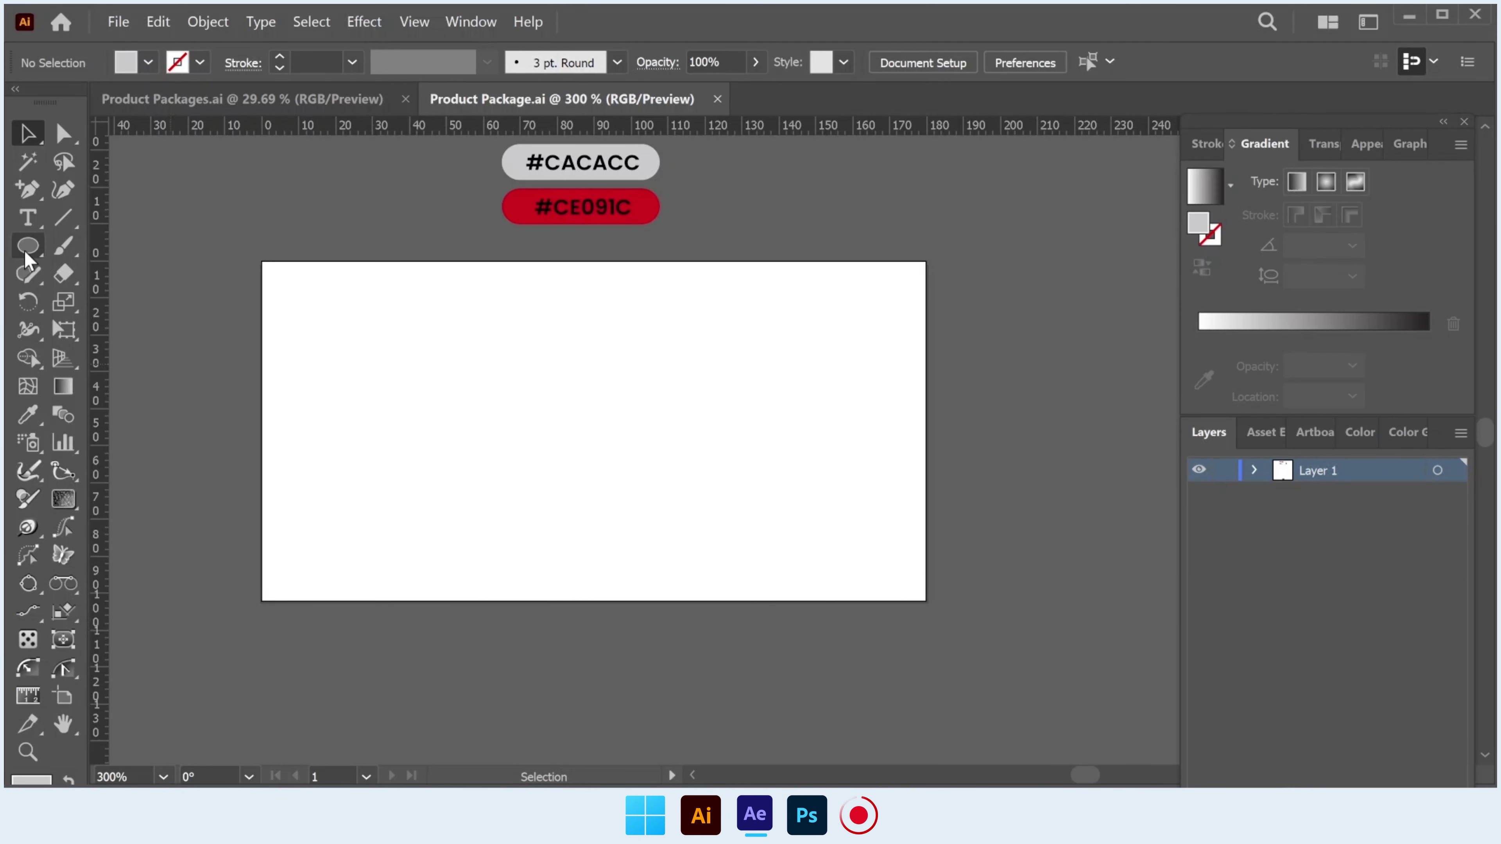
Draw an artboard-sized rectangle and fill it with red #CE091C by eyedropping the colour label.
left_click_drag(26, 254, 95, 245)
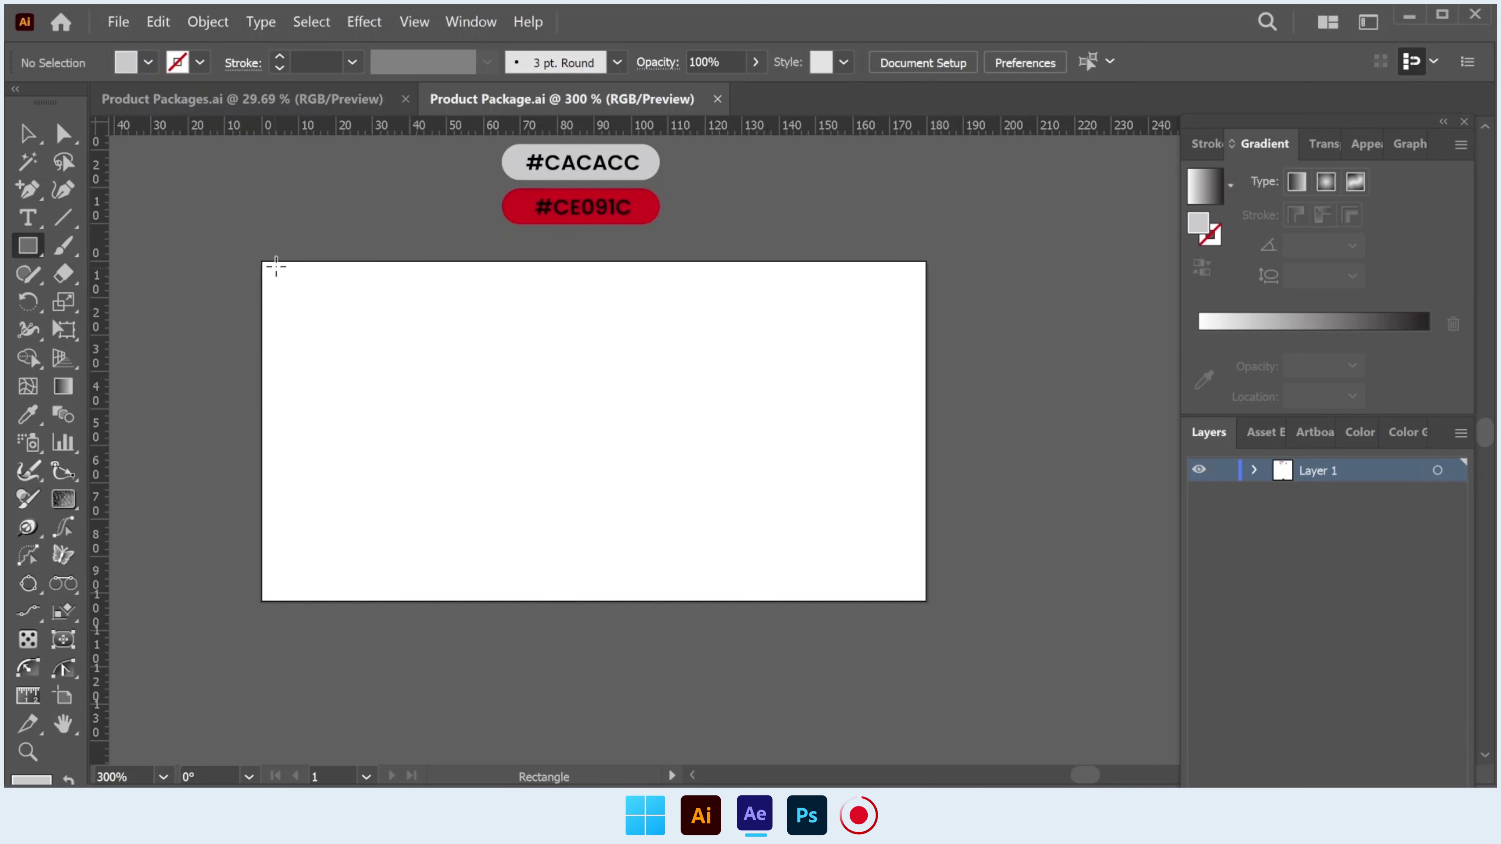
left_click_drag(261, 260, 927, 603)
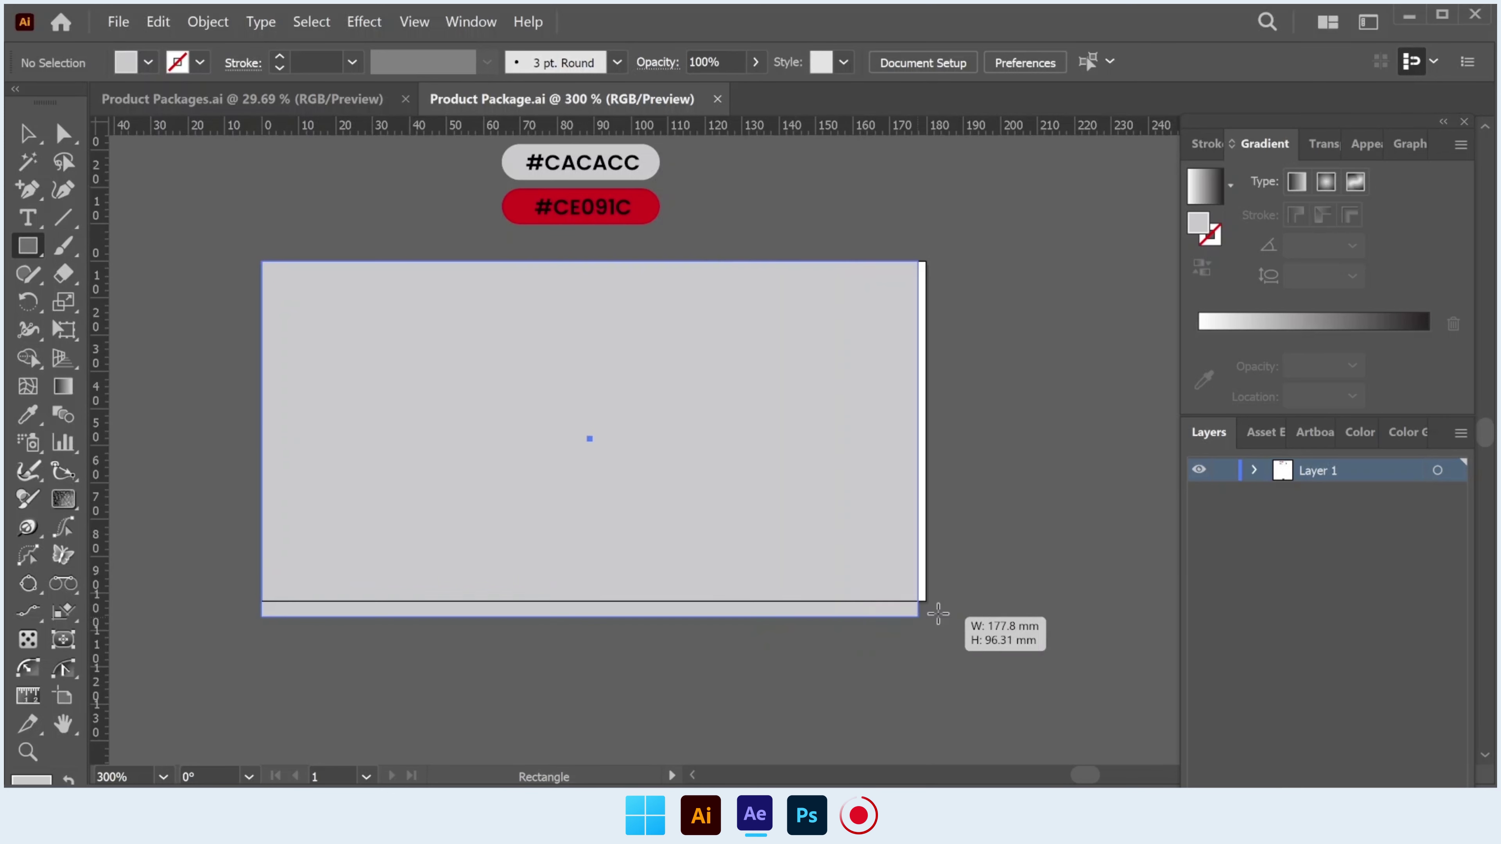
key("i")
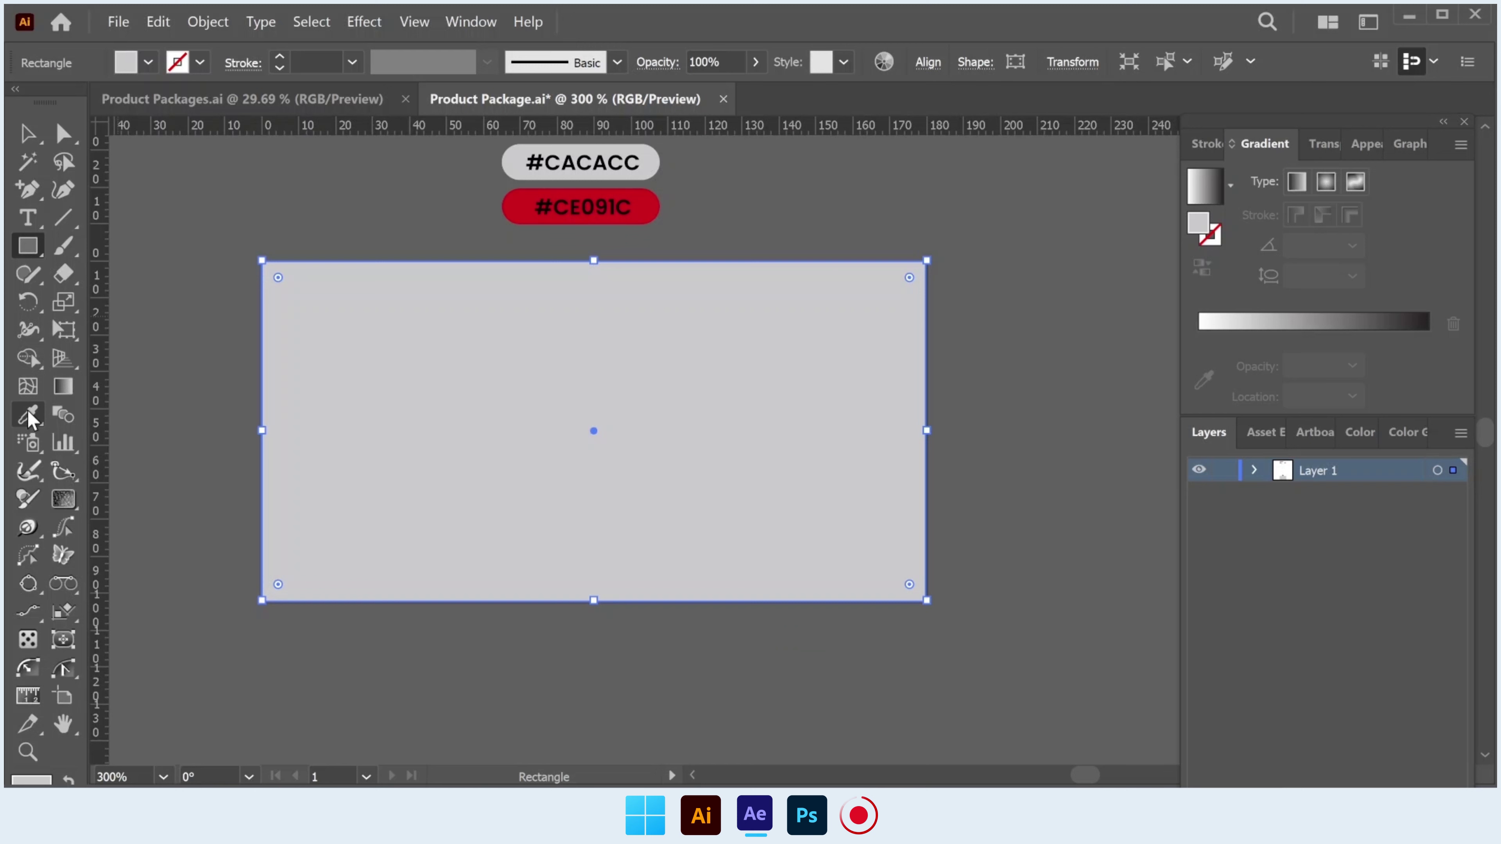
left_click(649, 214)
key("v")
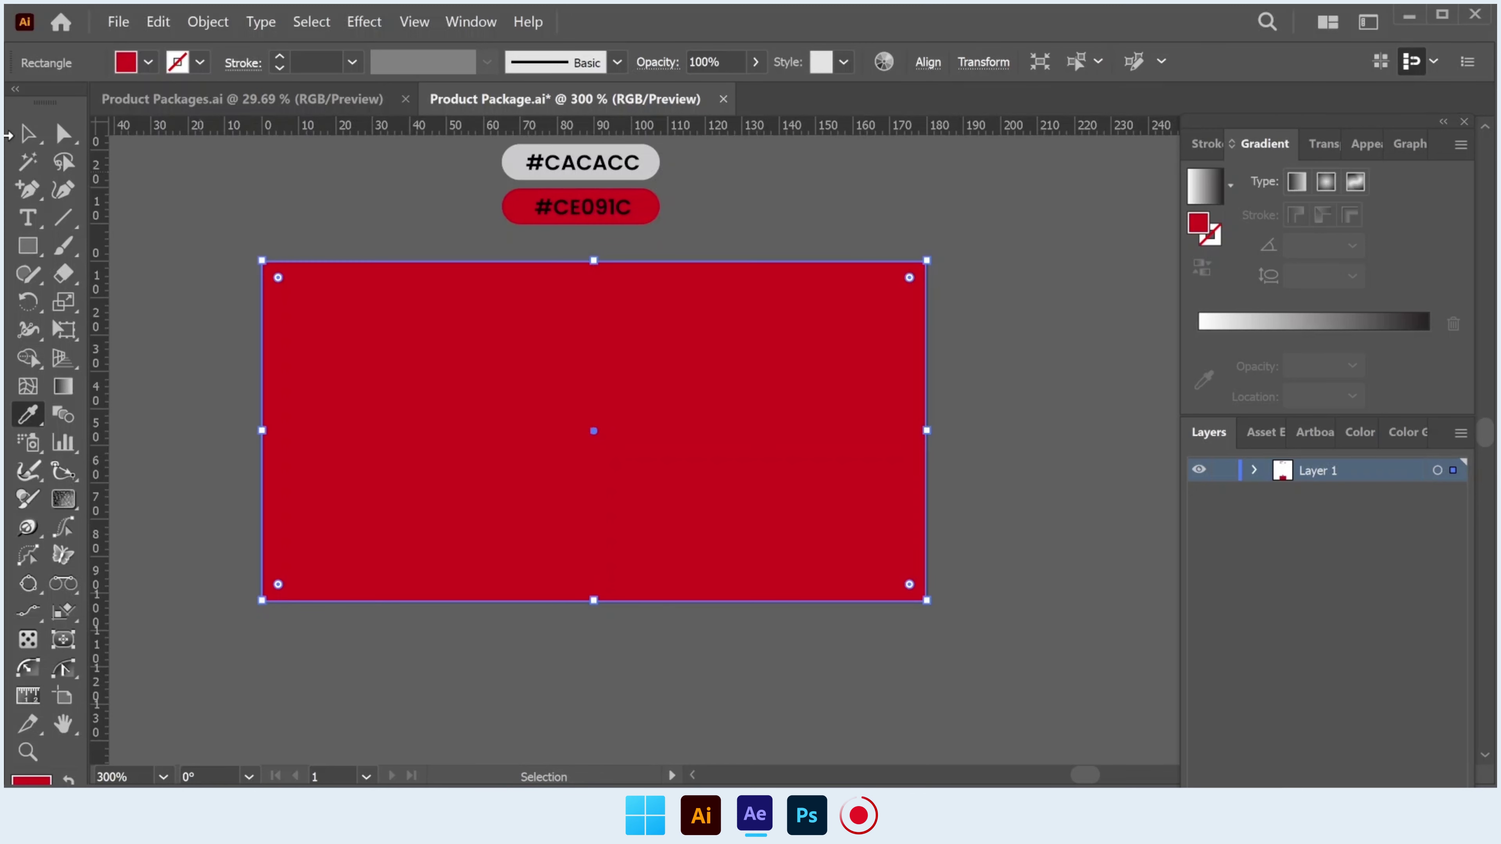
left_click(258, 168)
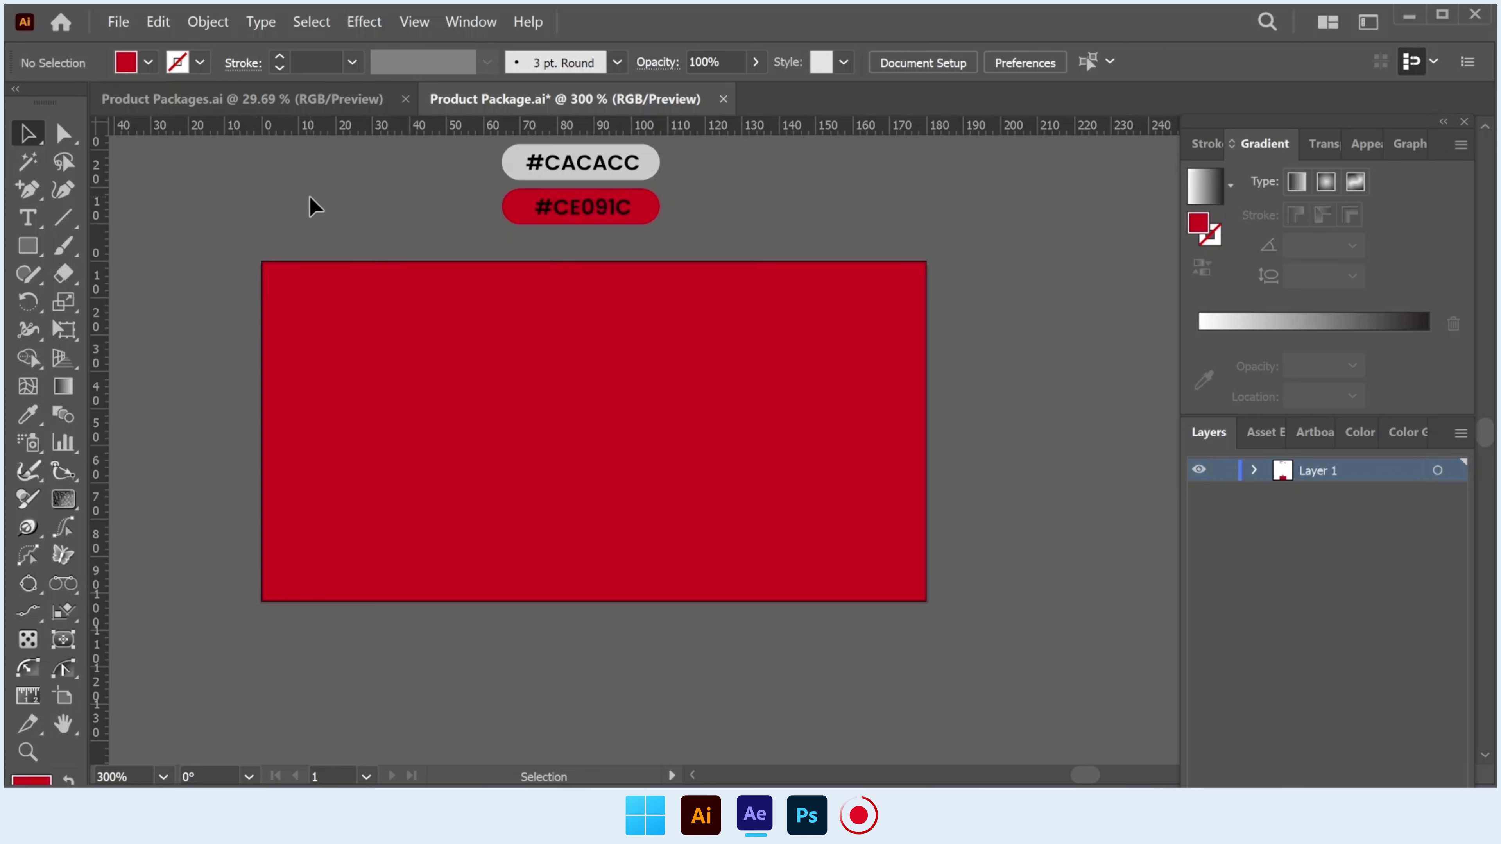
With the Pen tool, trace the bolt from the top edge down to its tip at the bottom edge.
left_click(28, 189)
left_click(118, 188)
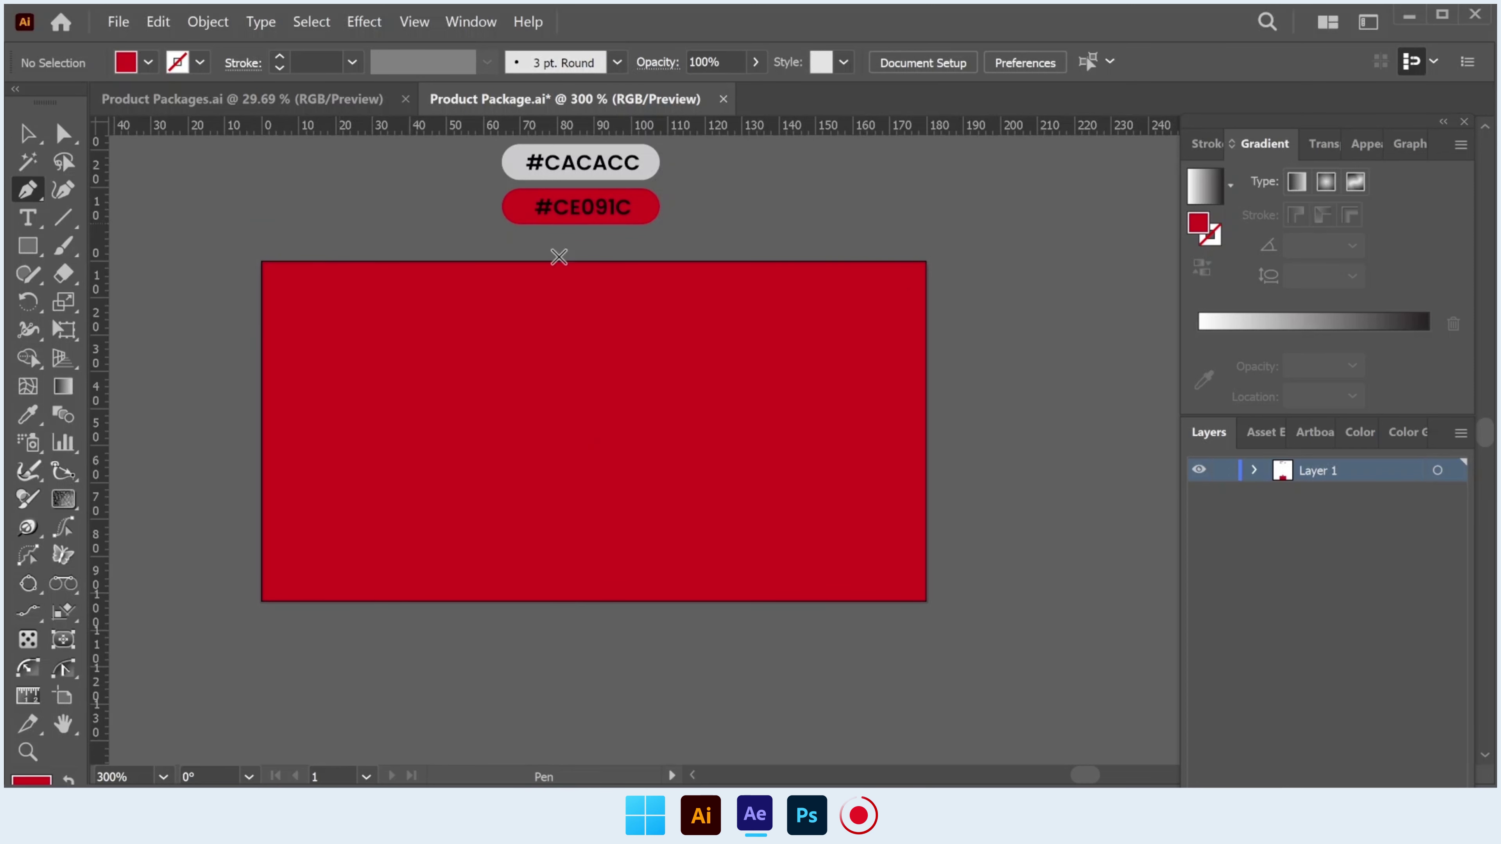
left_click(619, 260)
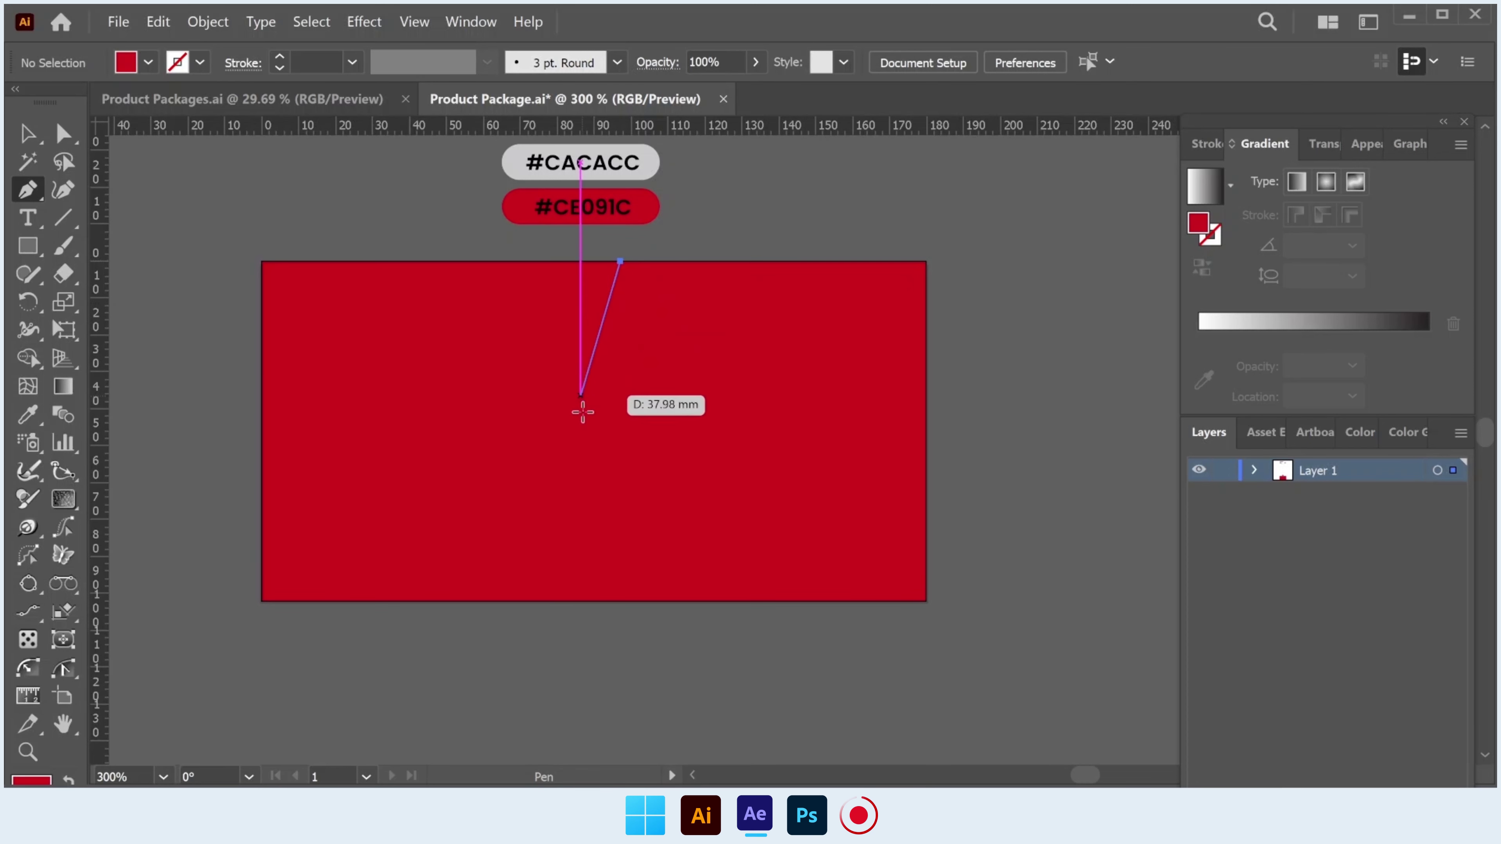
left_click(588, 417, "ctrl")
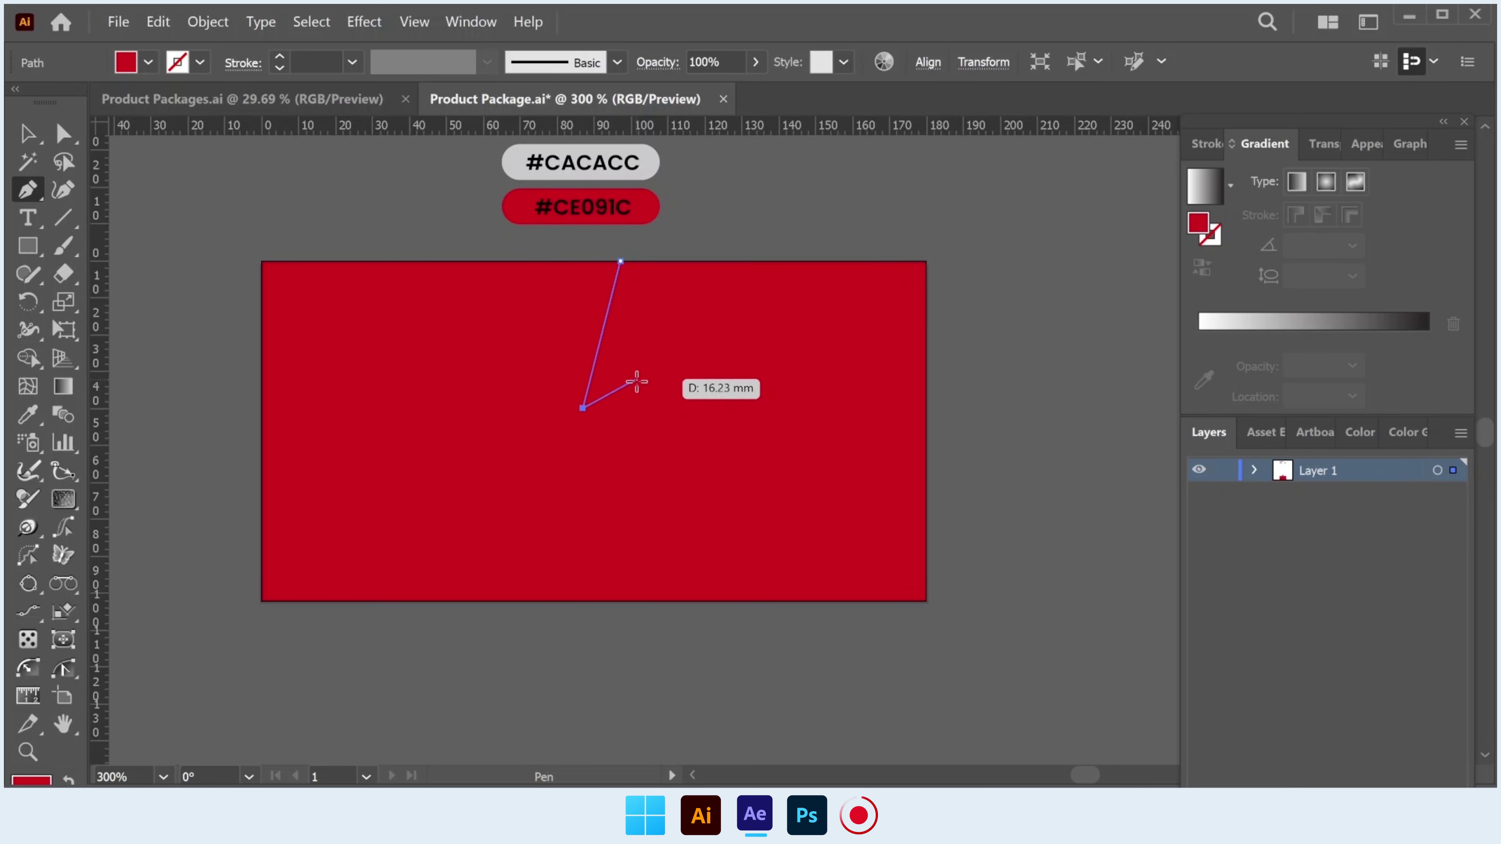
left_click(643, 388)
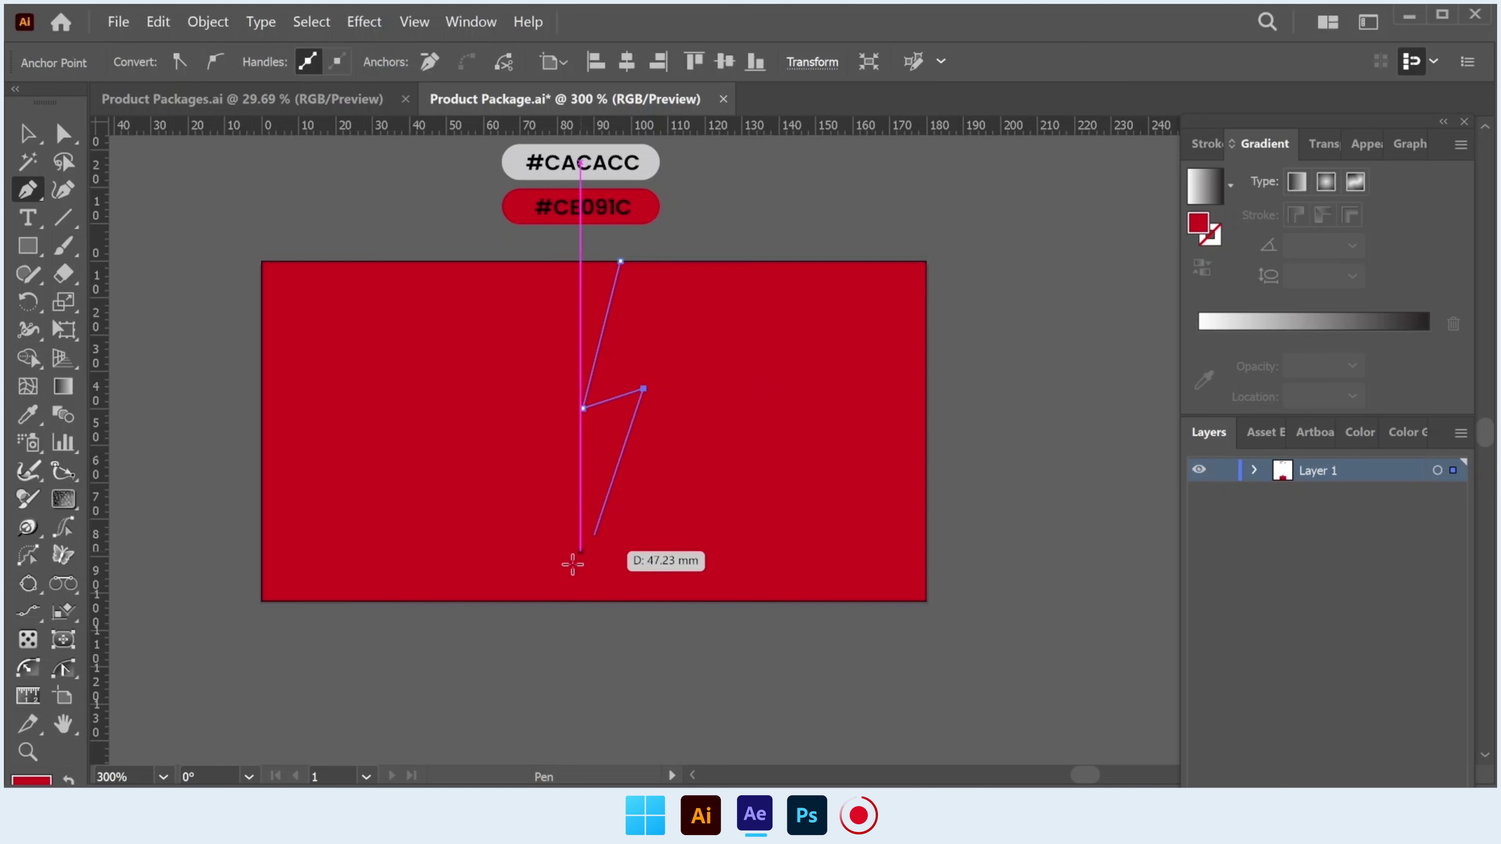
left_click(556, 601)
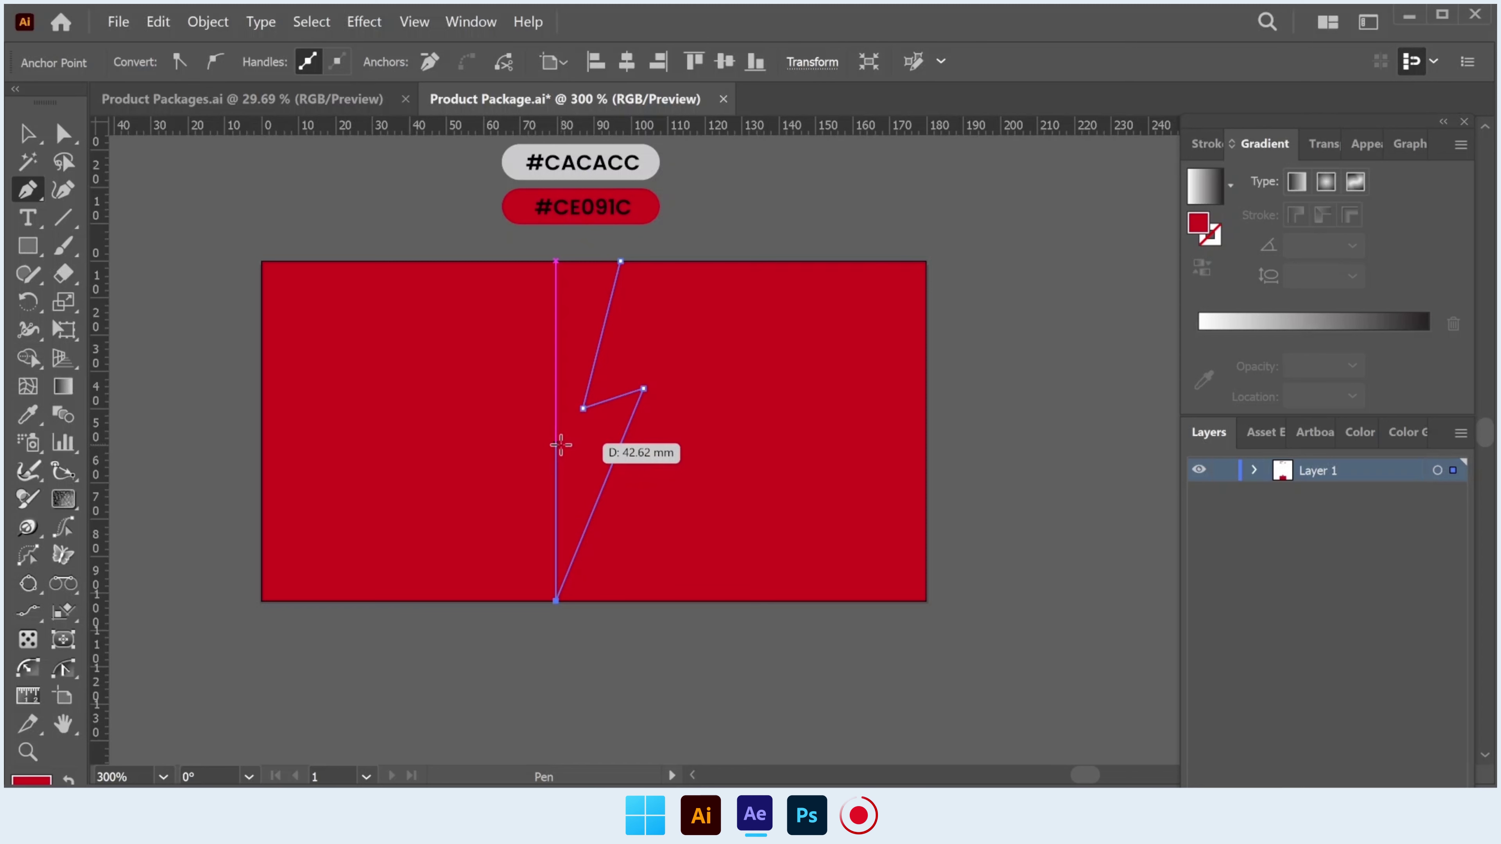
Add the left notch points, close the bolt path, and nudge the inner right notch anchor.
left_click(568, 442)
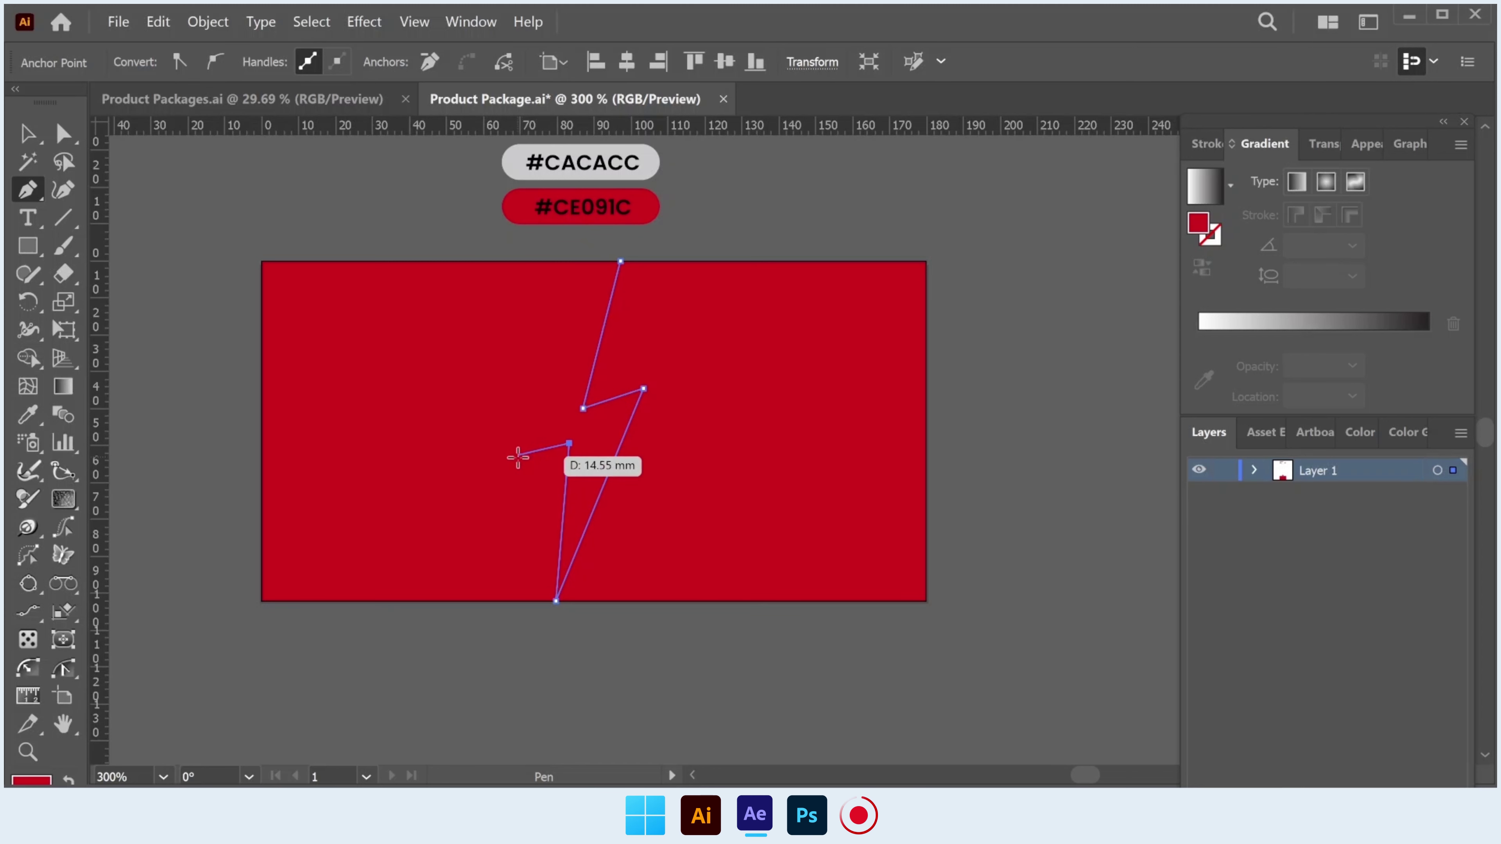
left_click(527, 469)
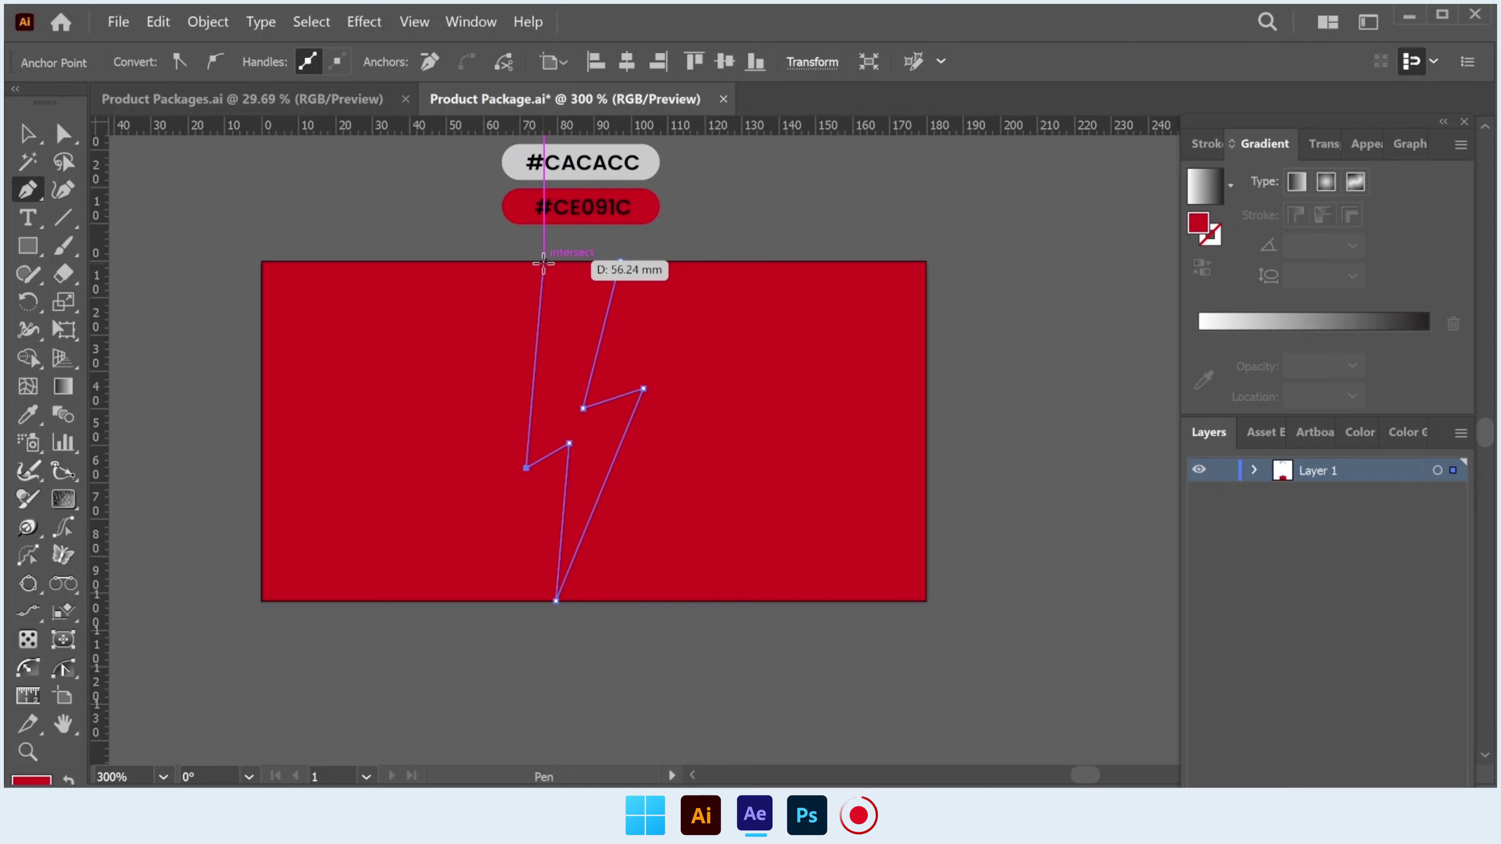
left_click(560, 261)
left_click(620, 260)
key("a")
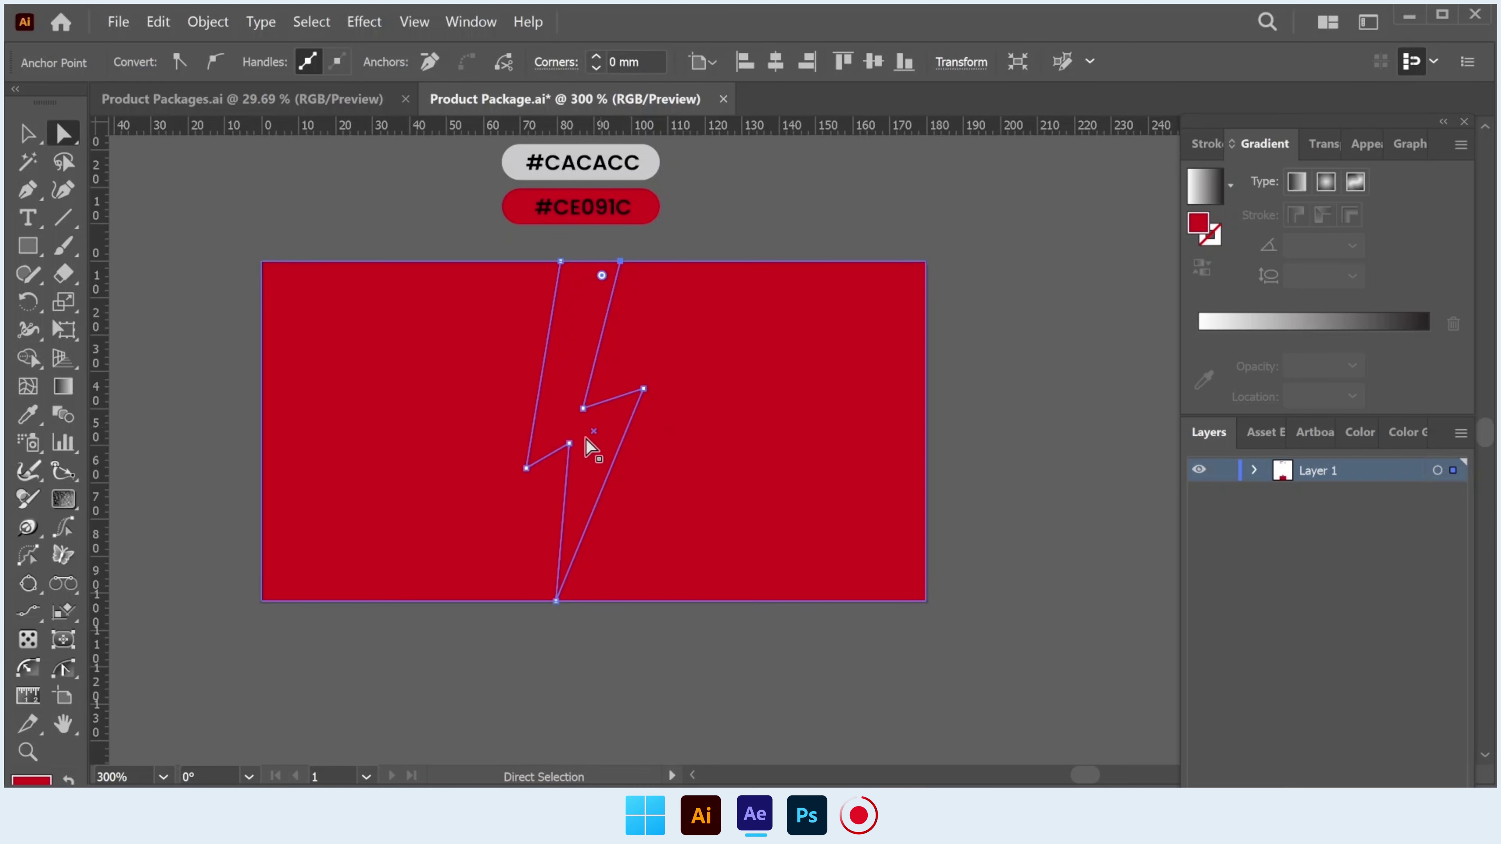
left_click_drag(585, 410, 605, 400)
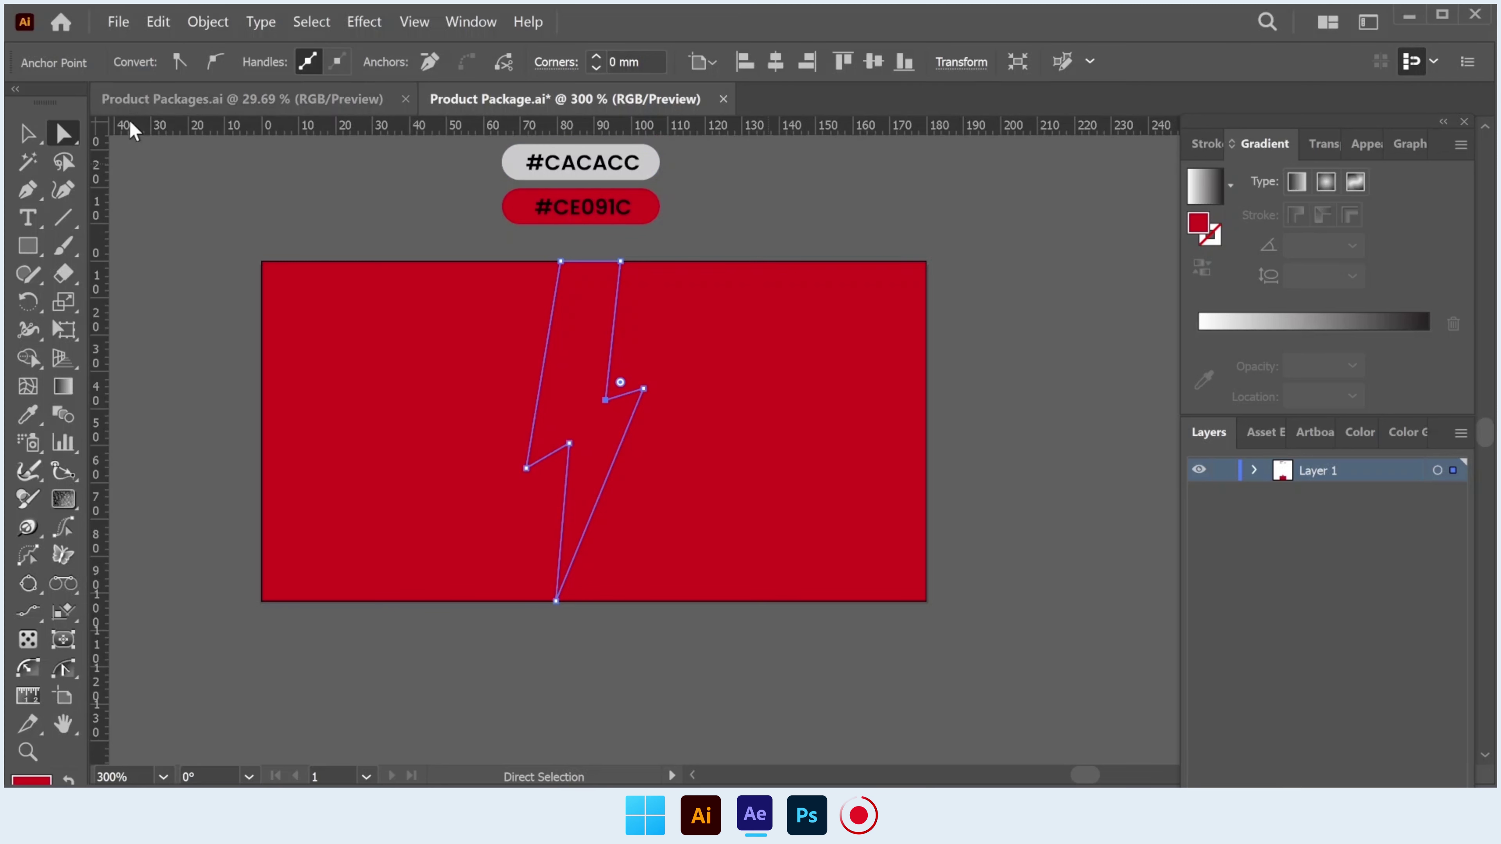
Fill the lightning bolt with white from the Fill swatches.
key("v")
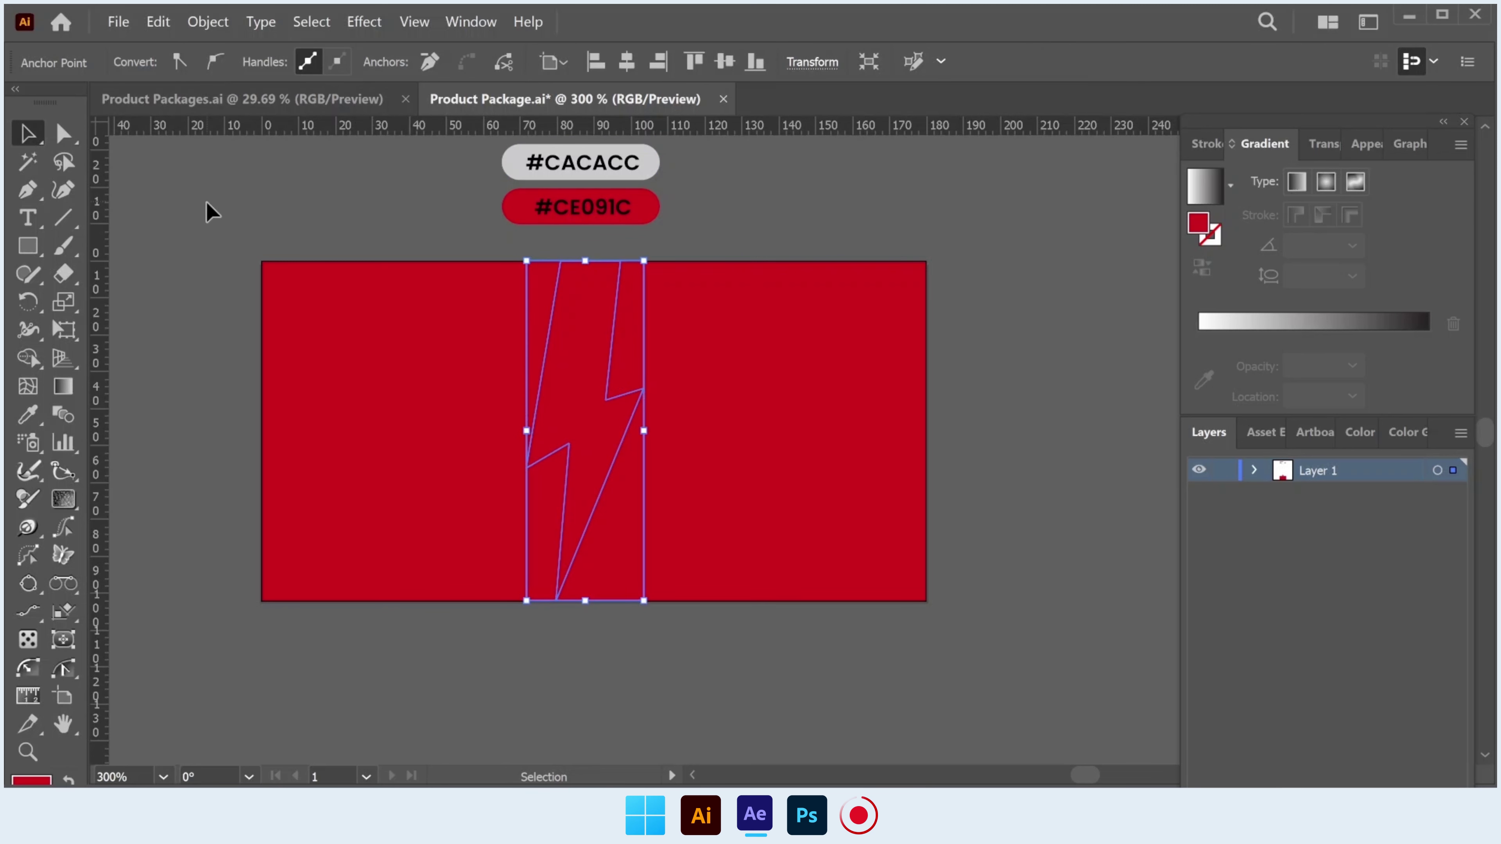
left_click(563, 386)
left_click(133, 65)
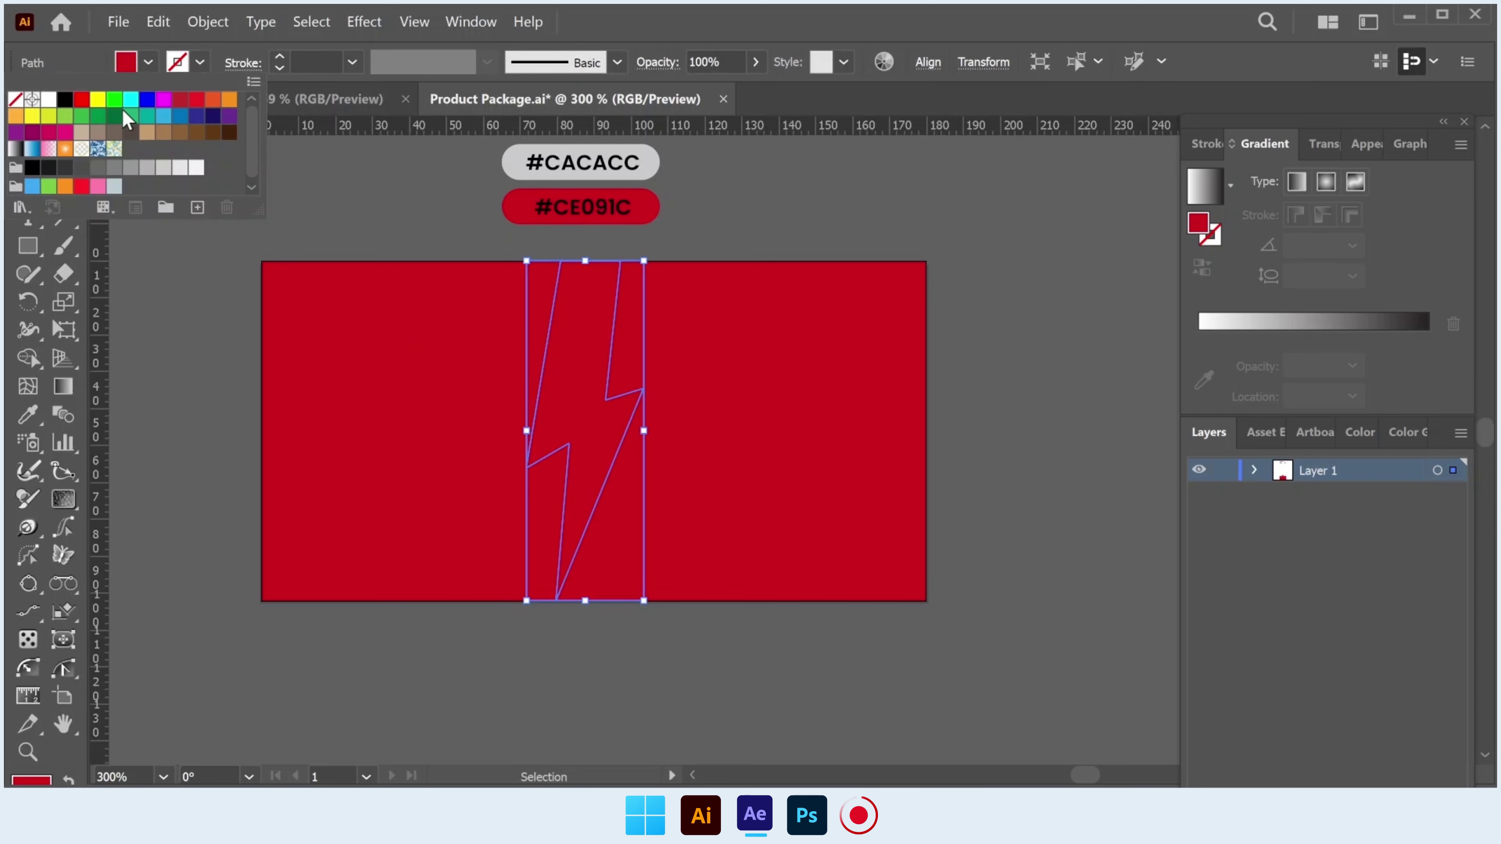
left_click(197, 169)
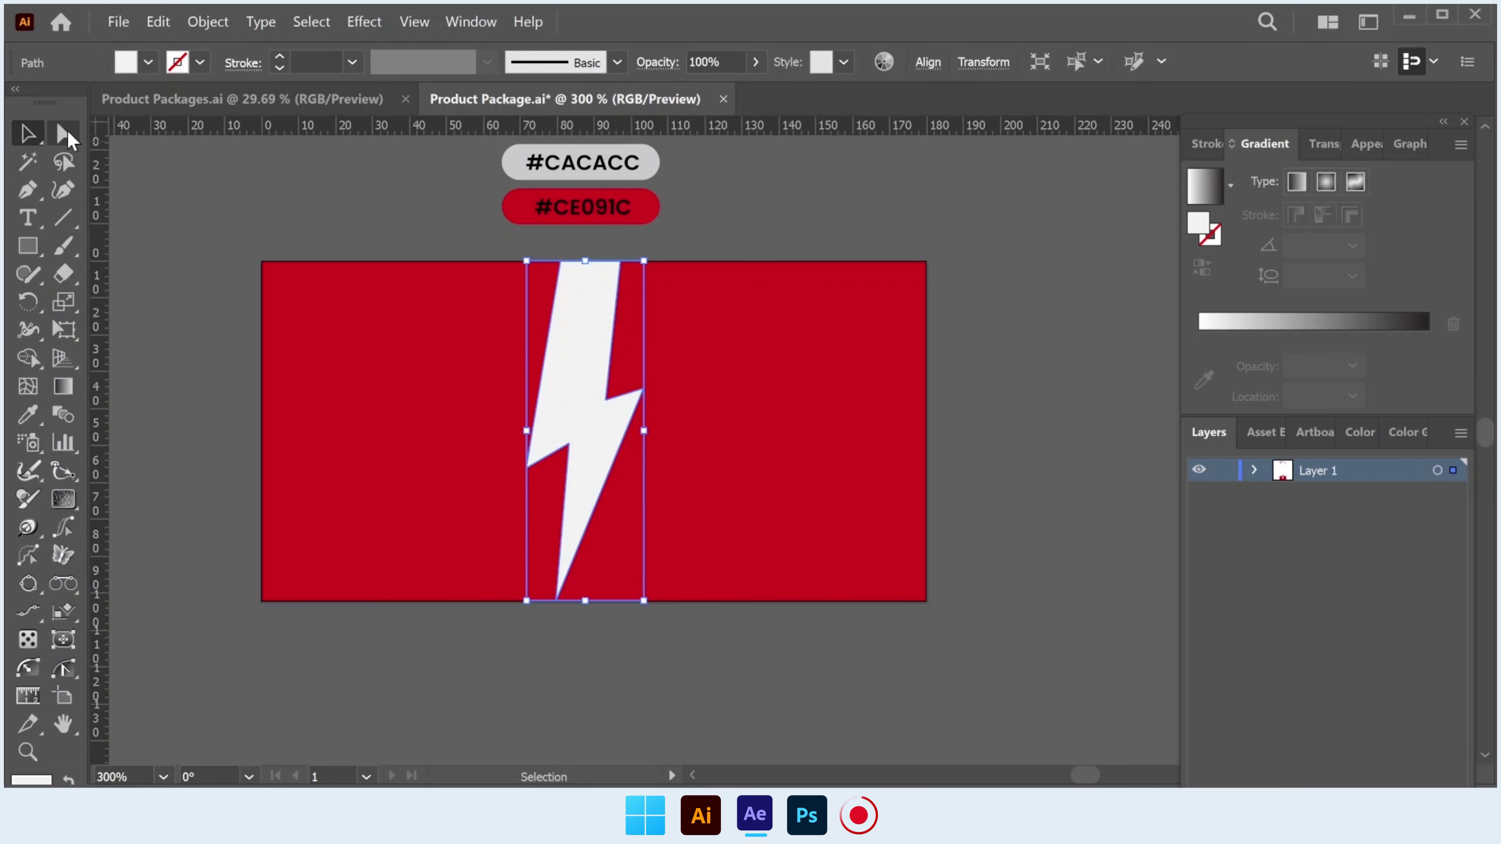
Reshape the bolt's right notch by dragging its anchor points along the edge.
left_click(63, 133)
left_click_drag(622, 262, 644, 263)
left_click_drag(641, 395, 659, 398)
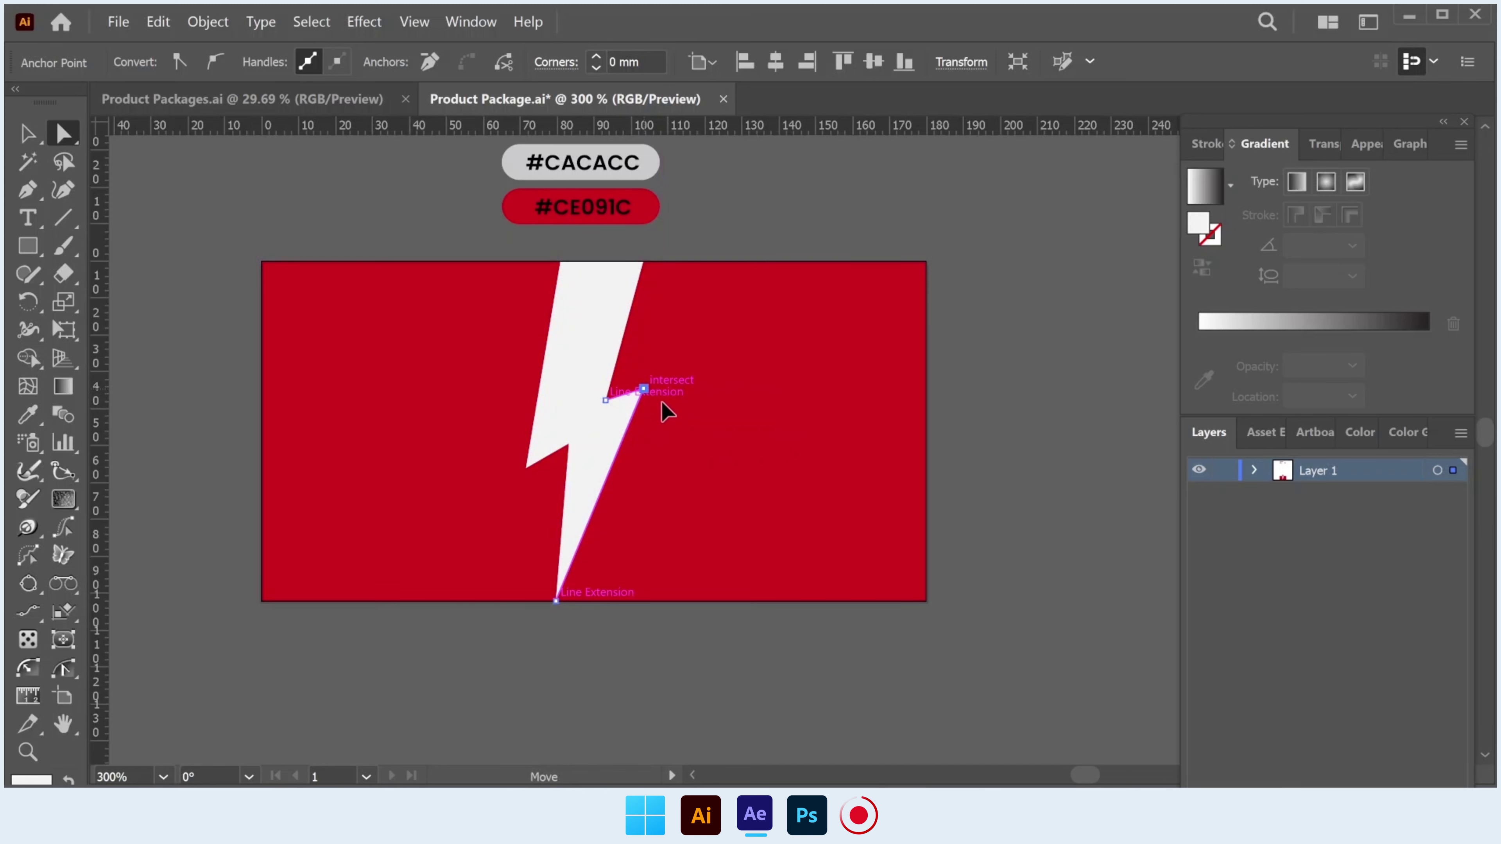
scroll(661, 408, "up", 2)
left_click_drag(667, 409, 690, 384)
left_click_drag(568, 408, 546, 429)
Reposition the bolt's left notch anchors onto the edge intersection, then zoom out and deselect.
left_click_drag(493, 499, 532, 480)
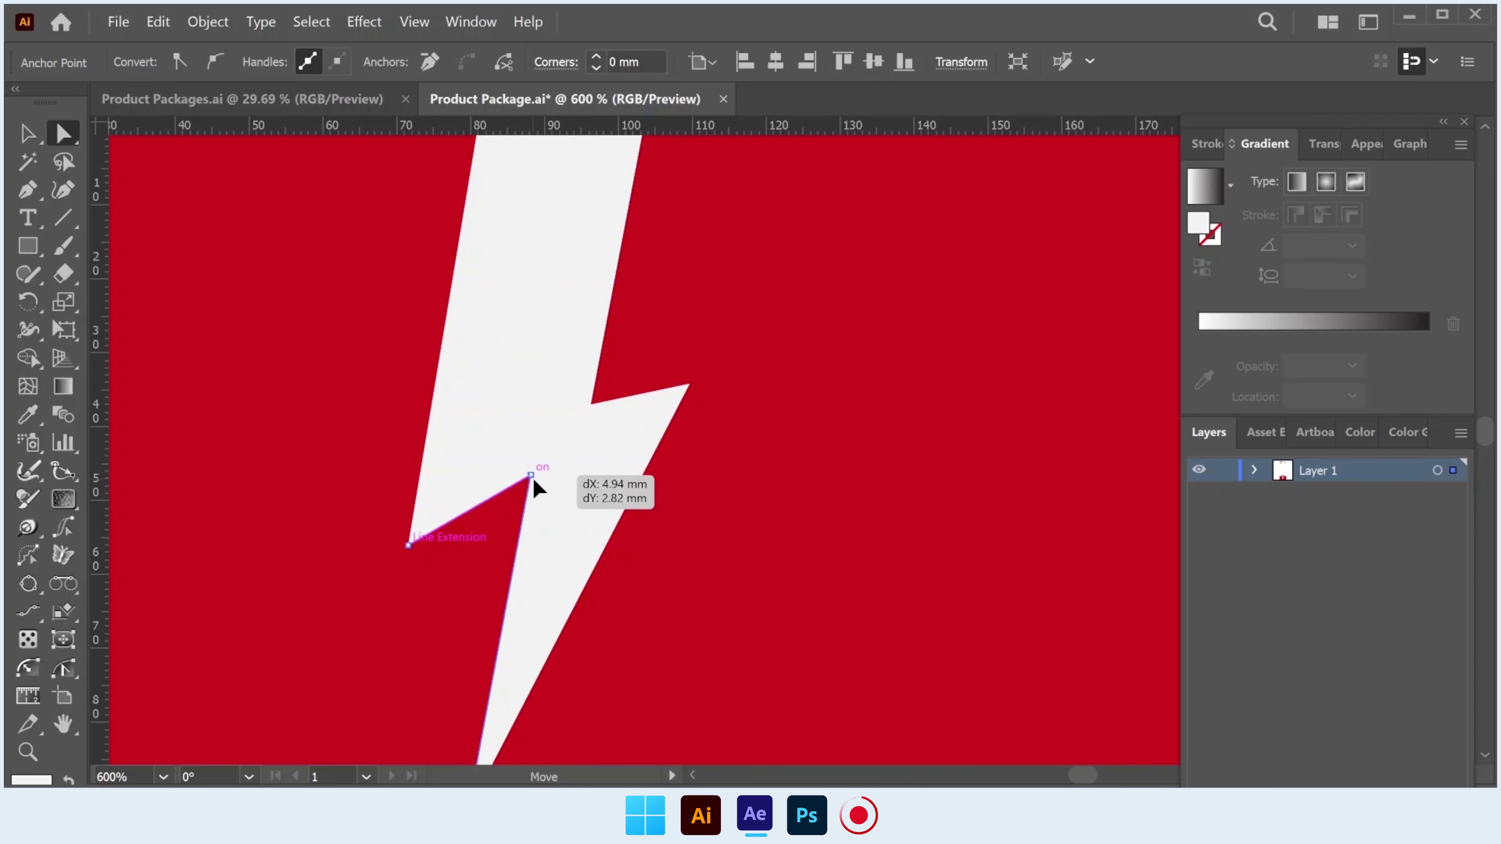
left_click_drag(408, 545, 427, 512)
left_click_drag(529, 479, 511, 498)
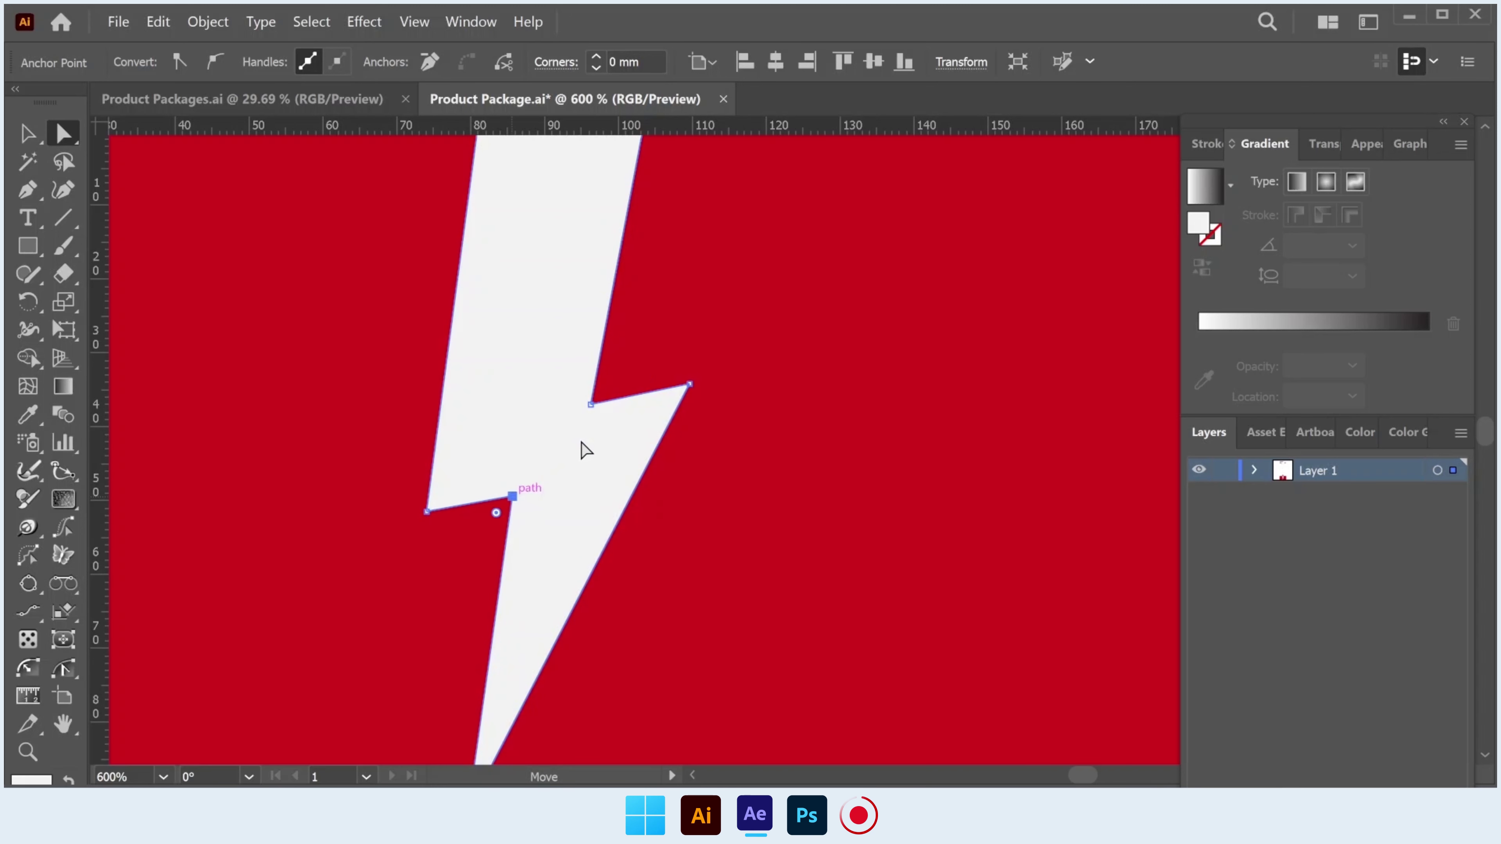
key("ctrl+minus")
left_click(30, 136)
left_click(195, 248)
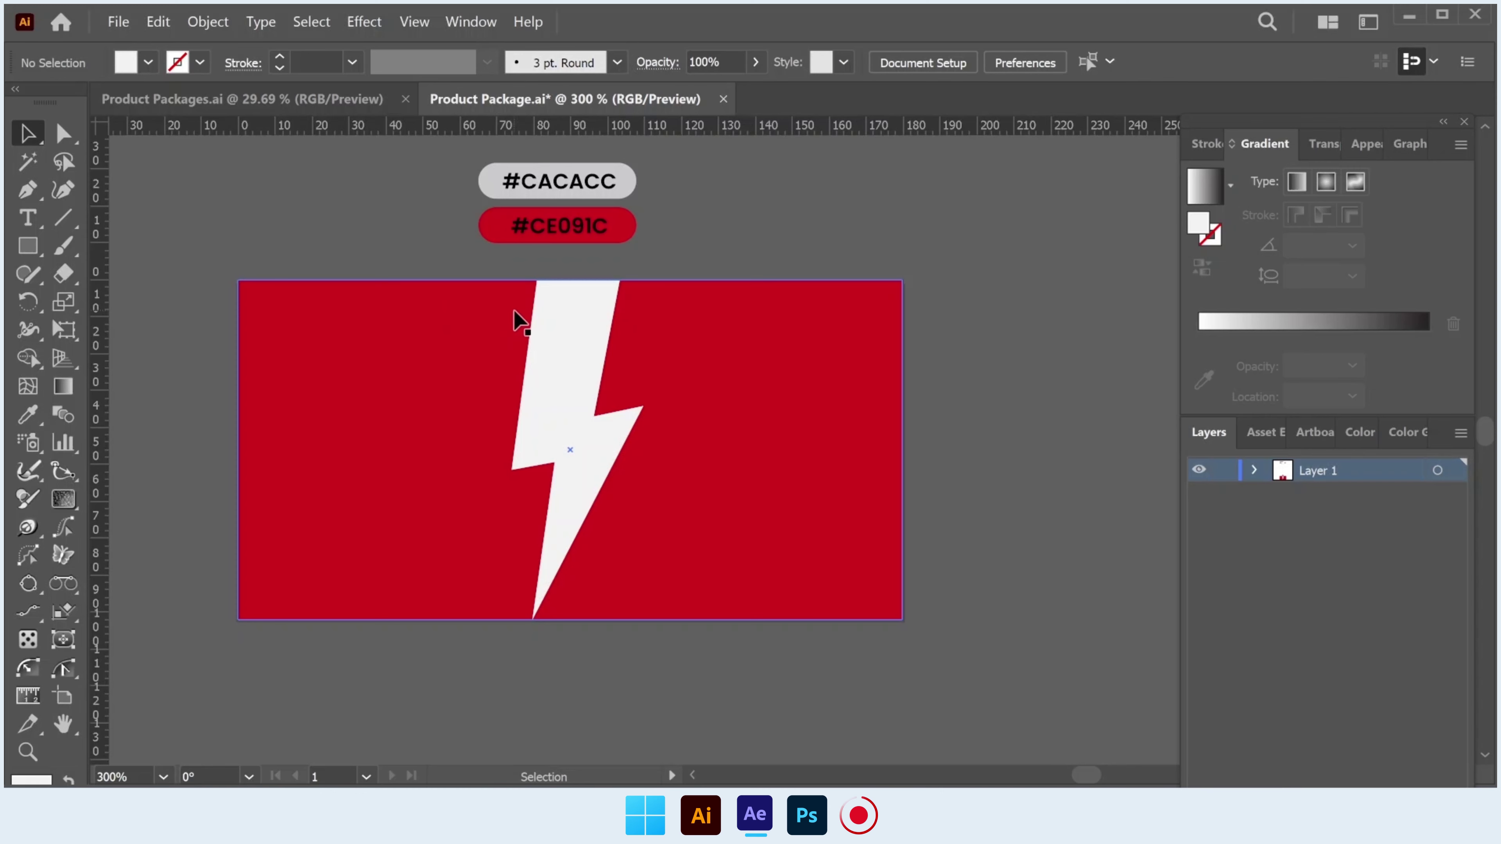
Move the bolt's top-left anchor 2.82 mm to the right.
scroll(512, 319, "down", 1, "alt")
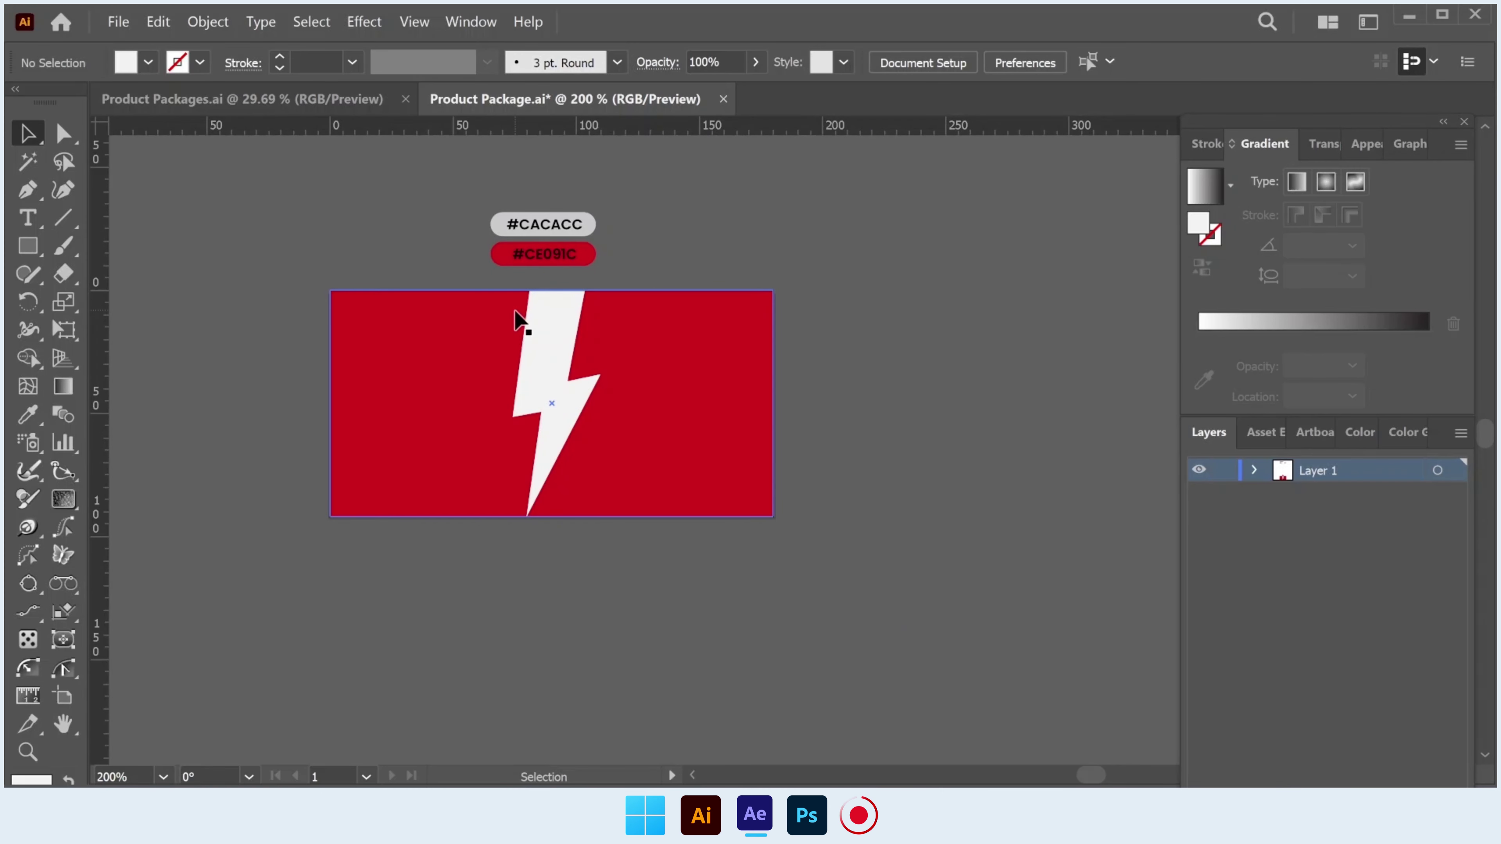
left_click(570, 349)
left_click(64, 134)
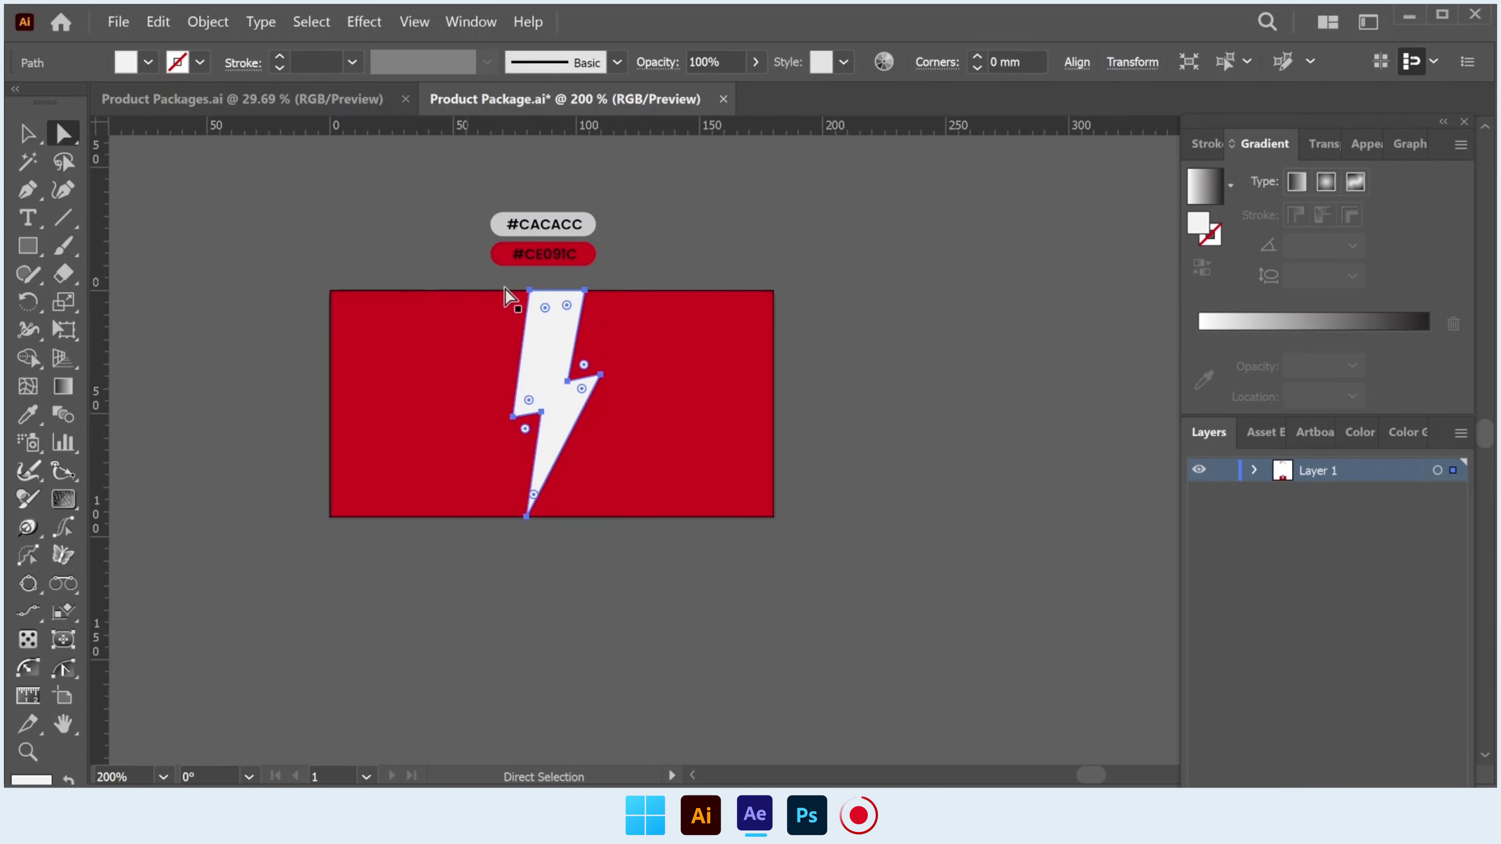
scroll(545, 301, "up", 1, "alt")
left_click(538, 291)
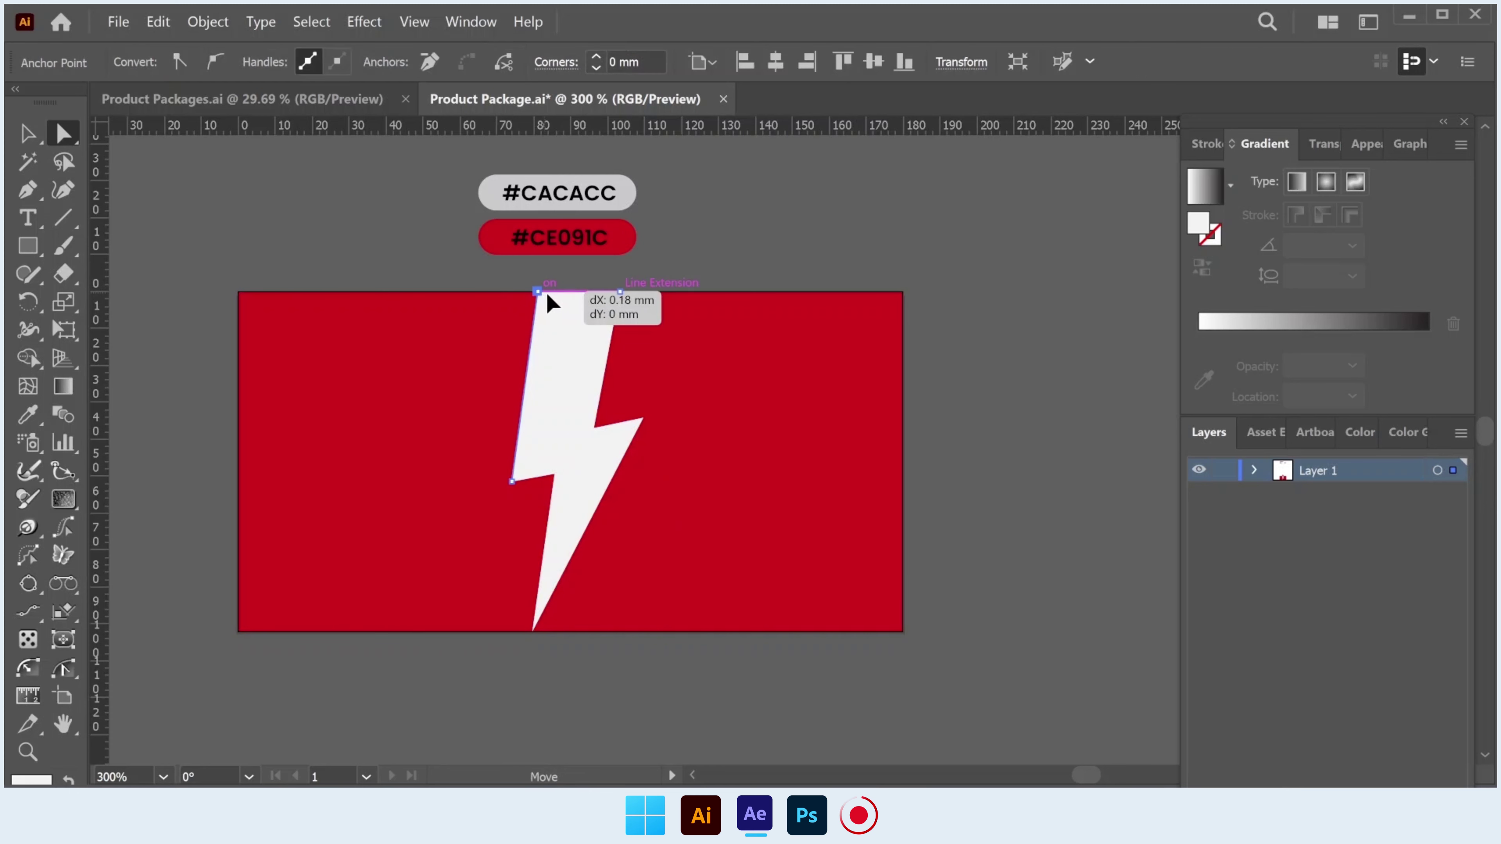
scroll(540, 292, "up", 3, "alt")
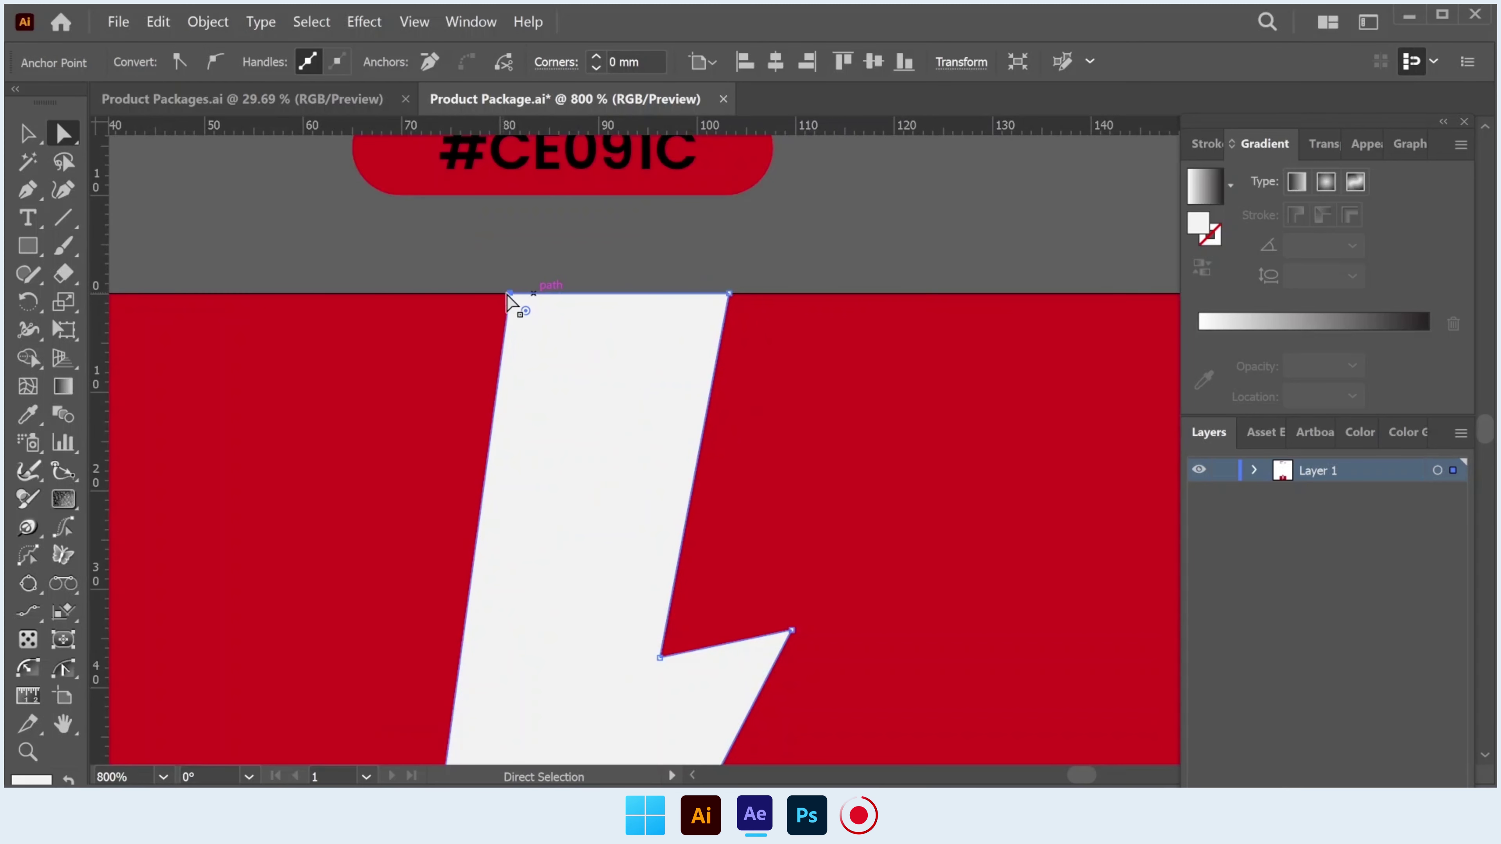
left_click_drag(510, 294, 538, 293)
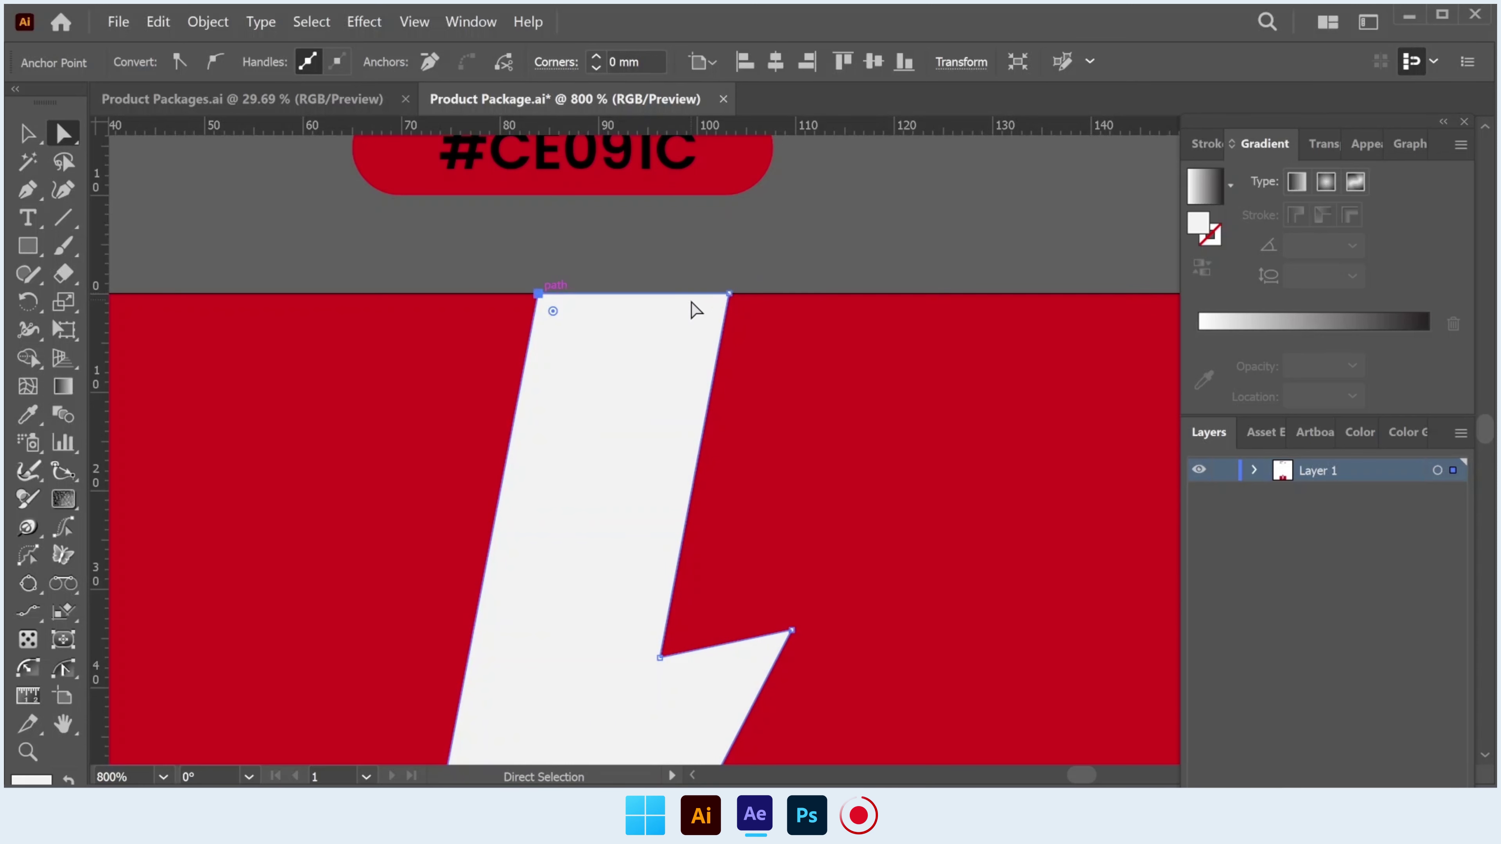
Move the bolt's top-right anchor 2.82 mm to the right as well.
left_click(729, 293)
left_click_drag(729, 293, 755, 294)
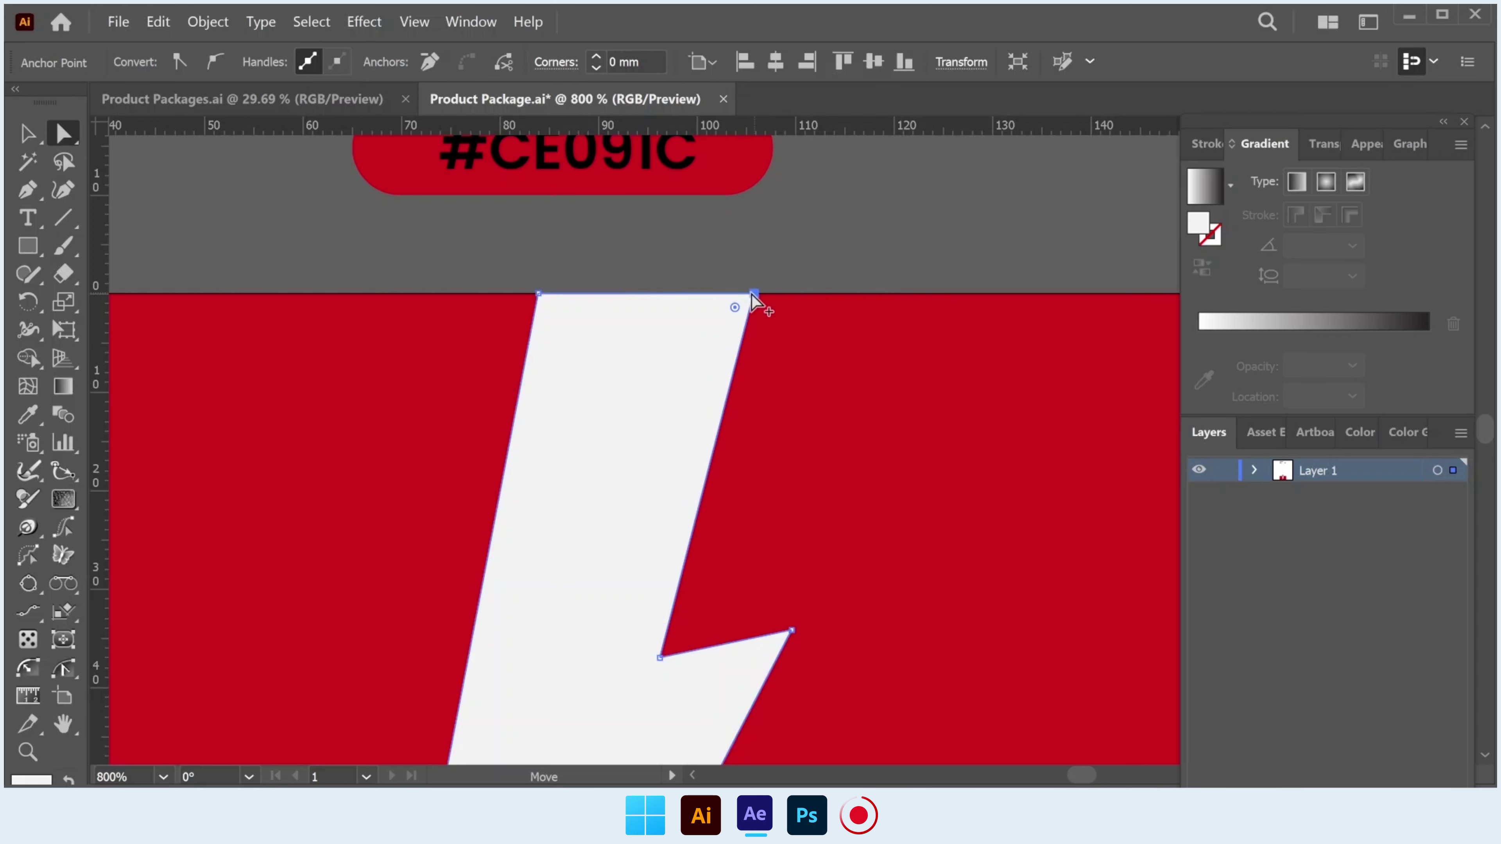
key("ctrl+minus")
key("ctrl+minus")
left_click(28, 133)
key("ctrl+minus")
left_click(686, 362)
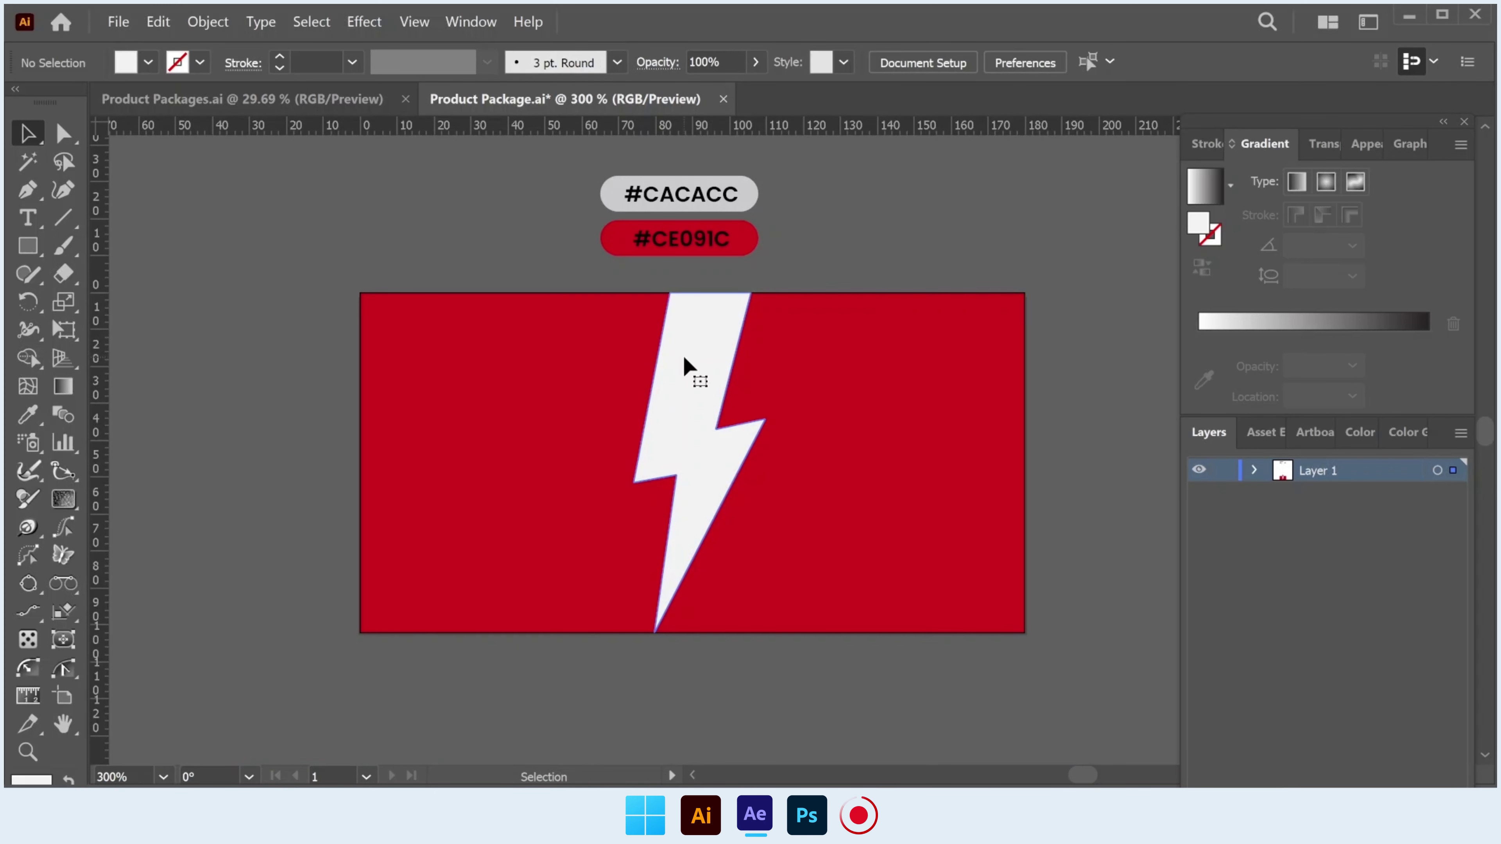
Give the lightning bolt a 1 pt red stroke.
left_click(281, 58)
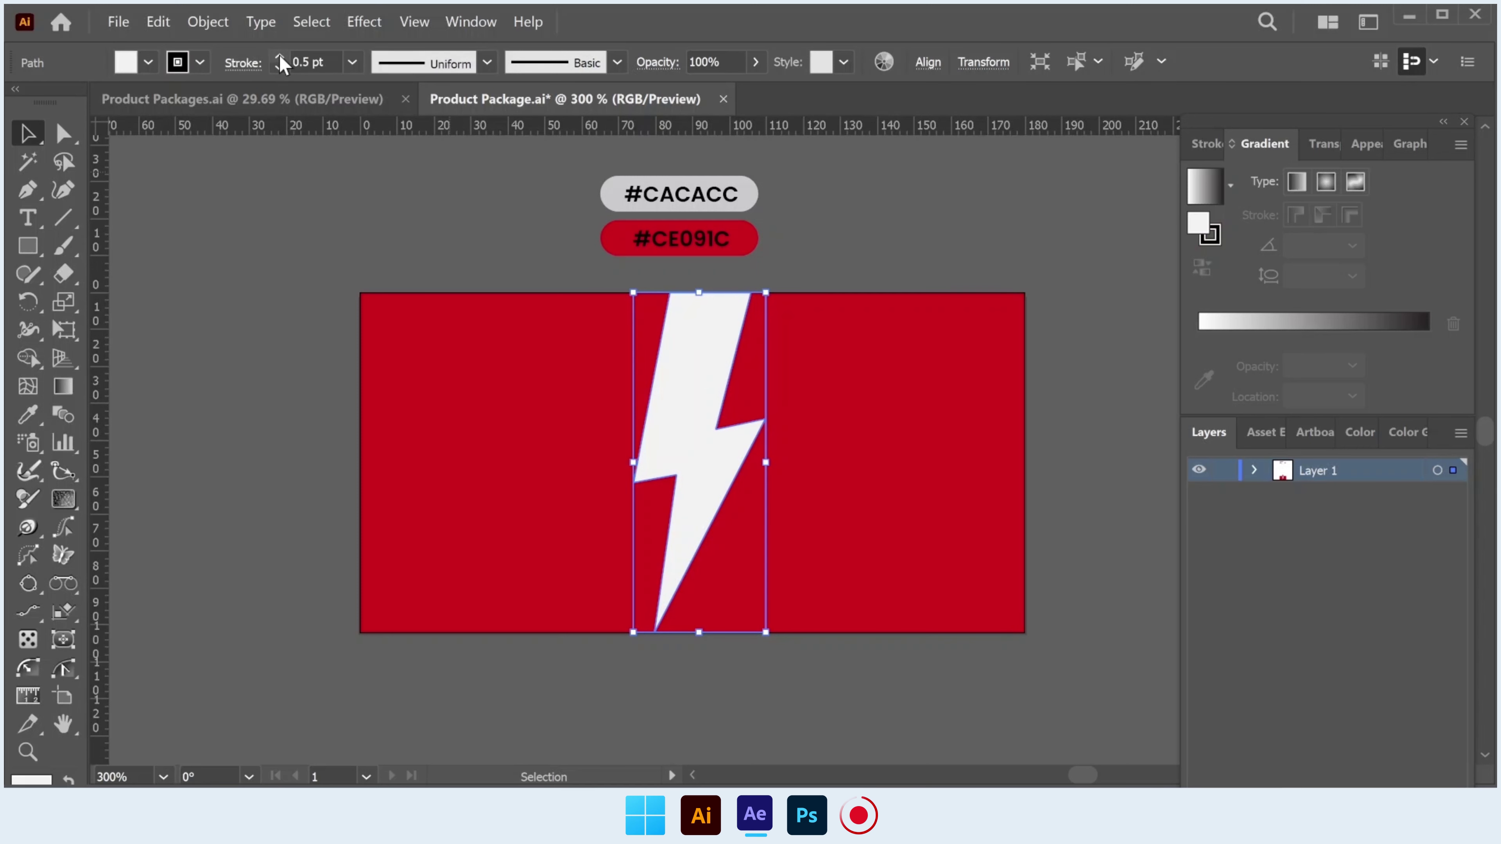
left_click(280, 59)
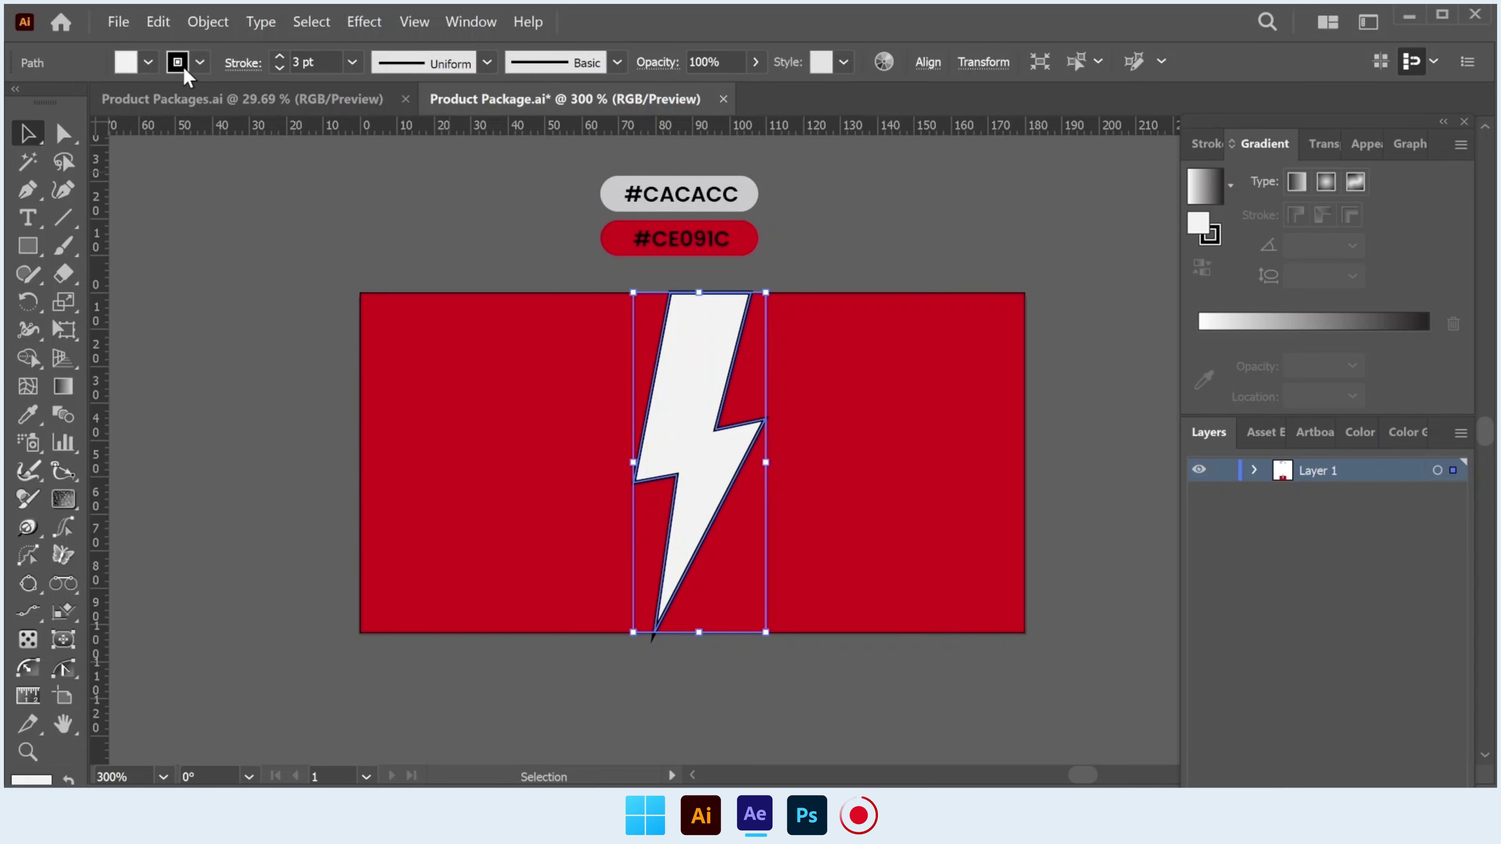
left_click(280, 69)
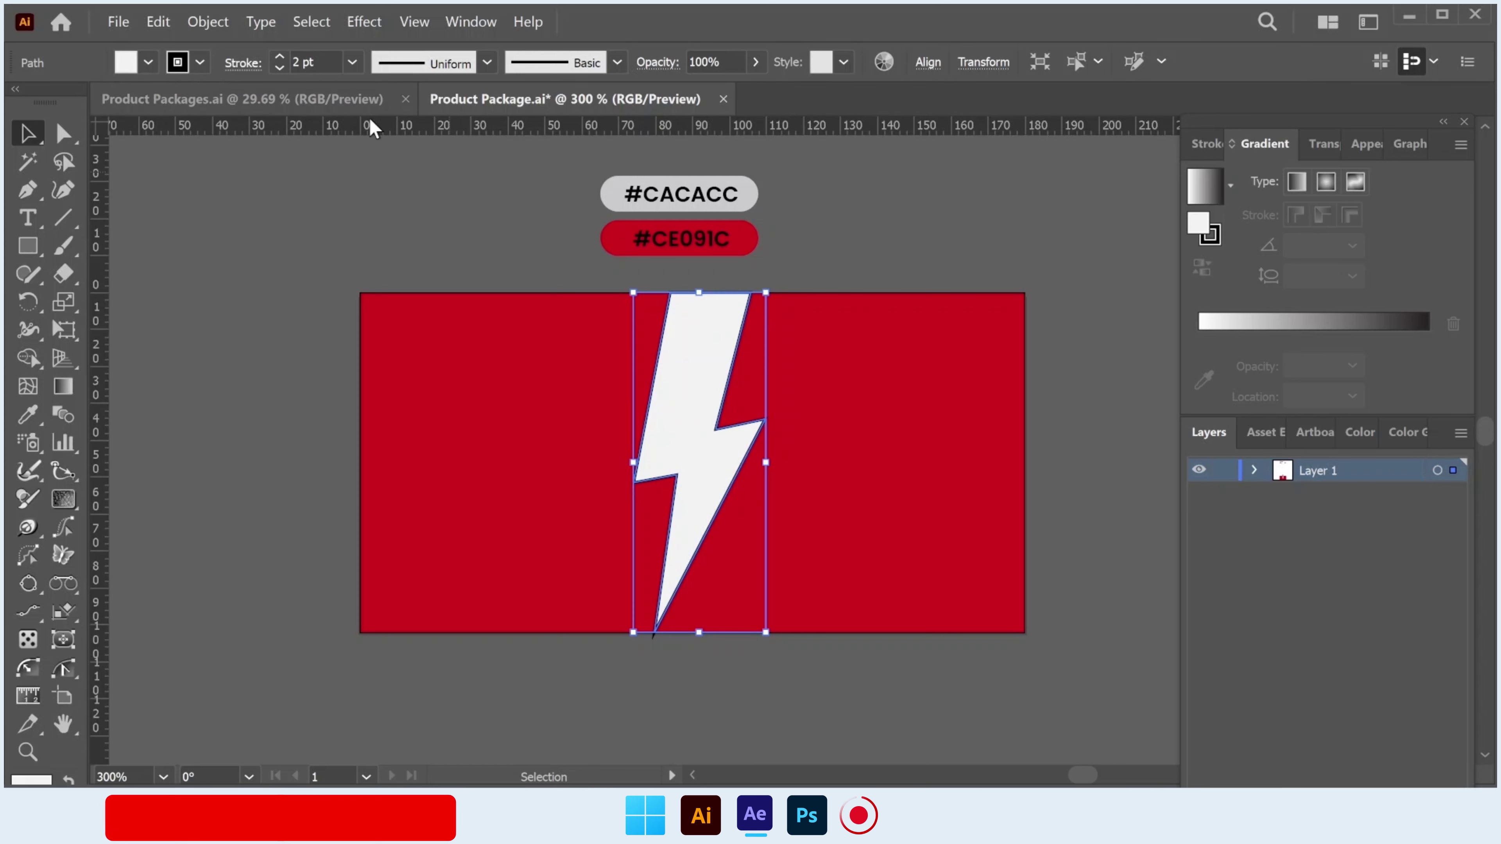
left_click(280, 68)
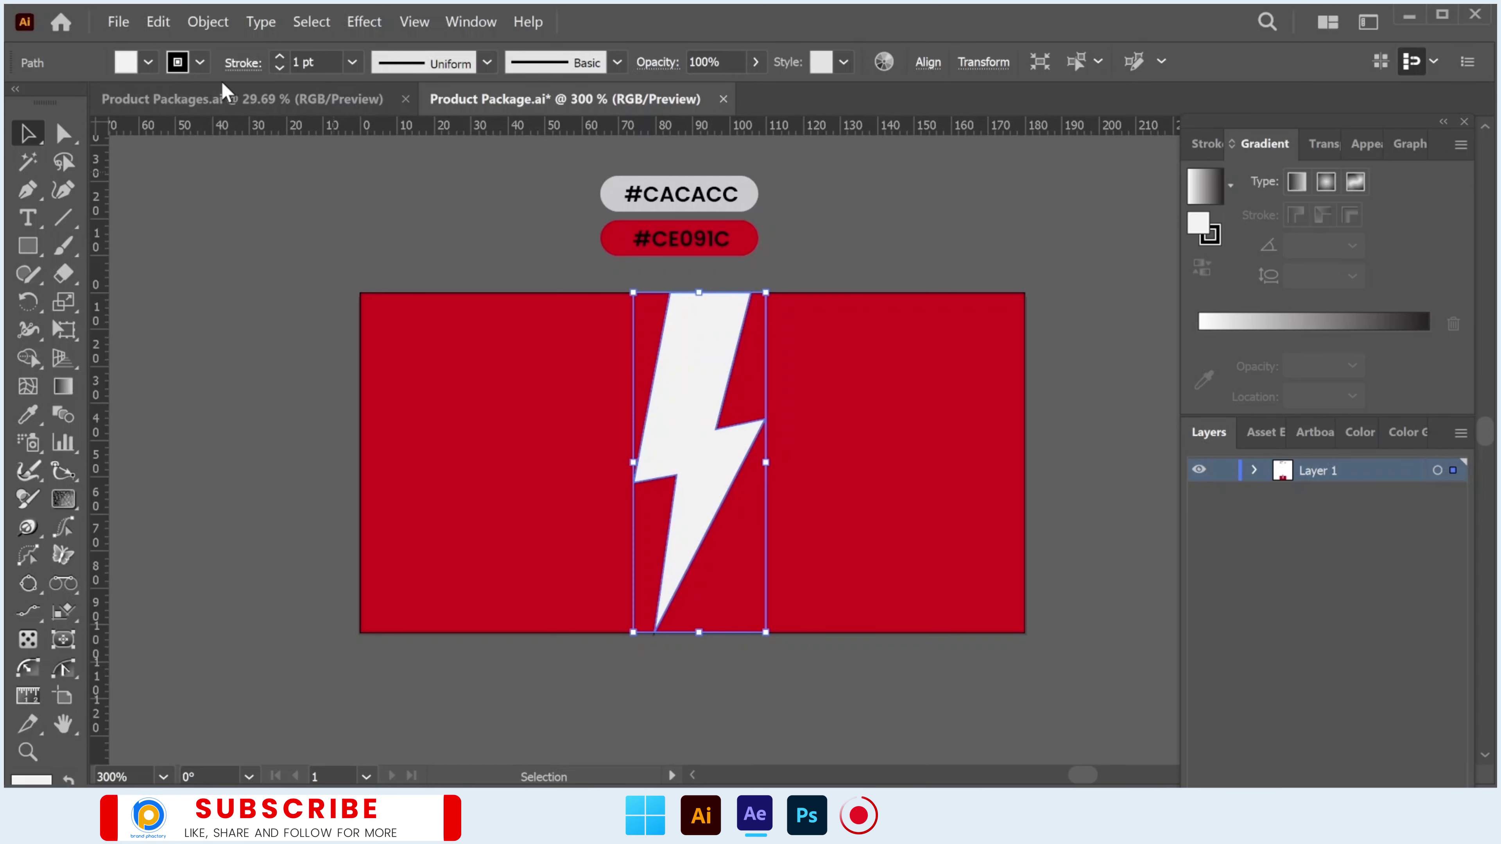
left_click(181, 68)
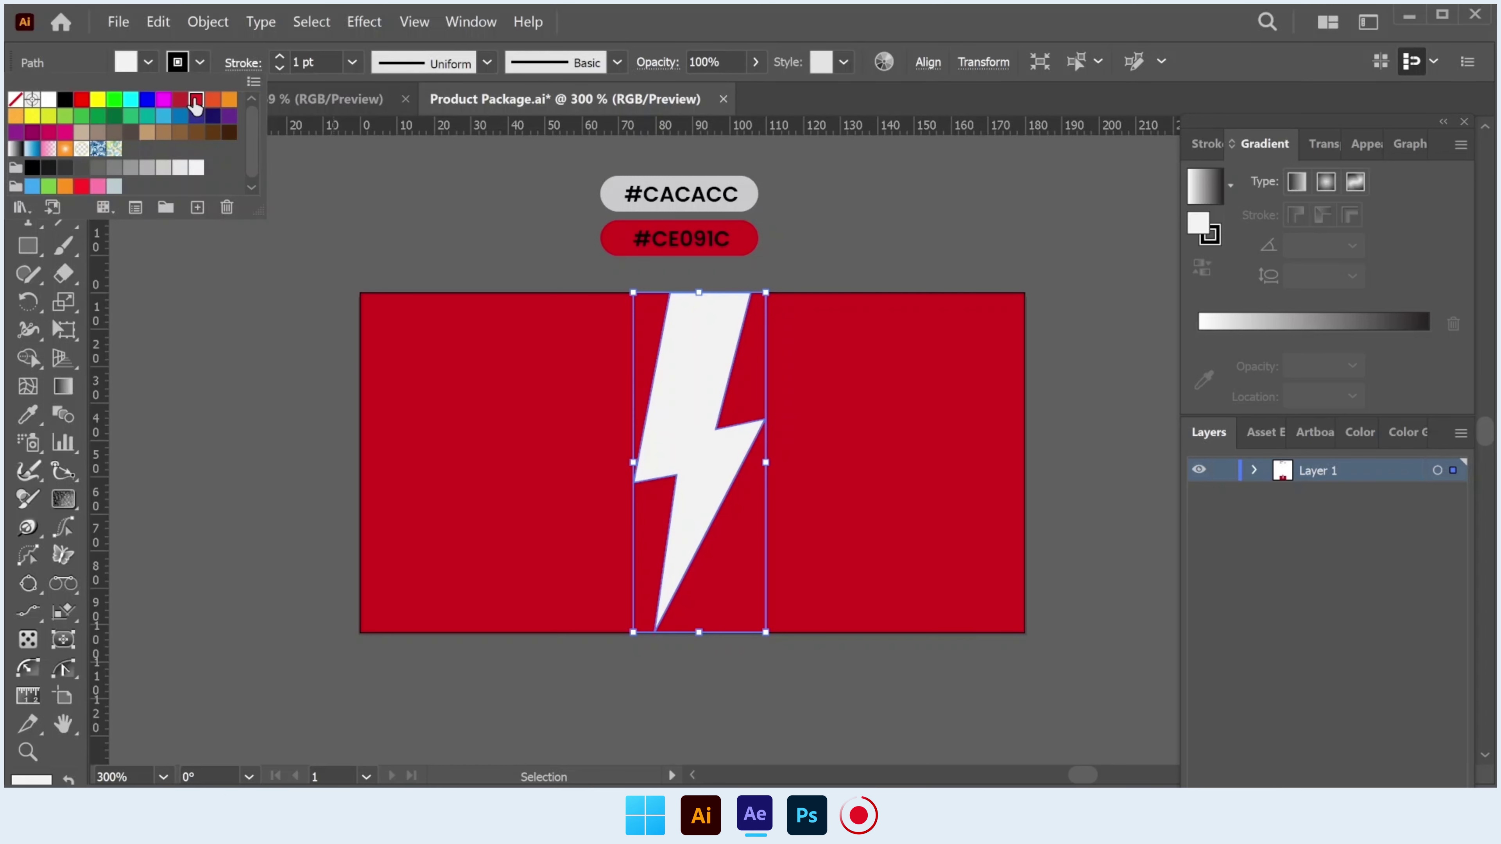
left_click(287, 331)
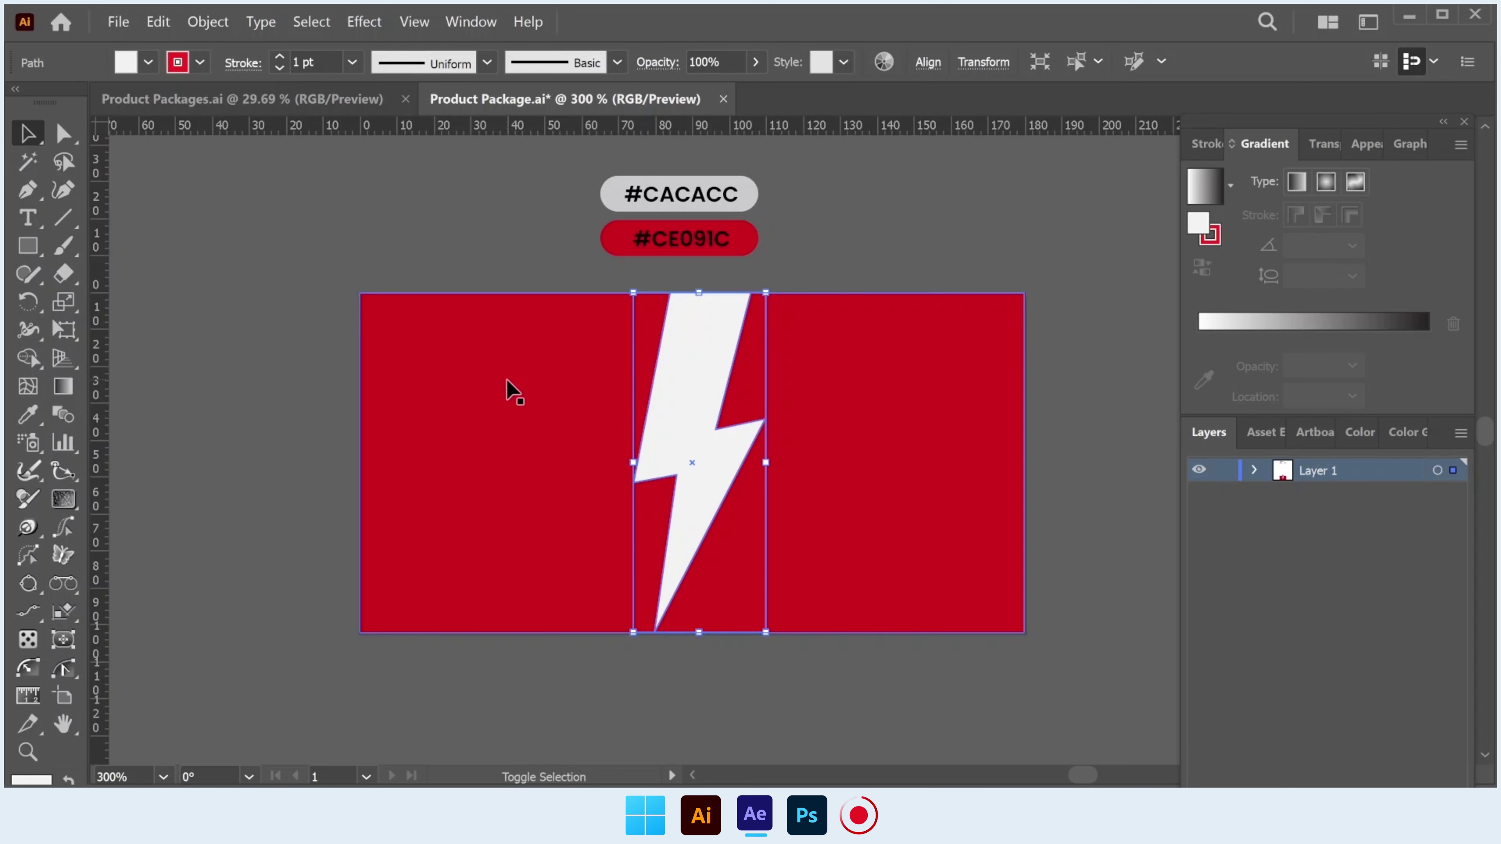
Use Shape Builder on the bolt and background to split off the area left of the bolt.
left_click(512, 395, "shift")
left_click(28, 358)
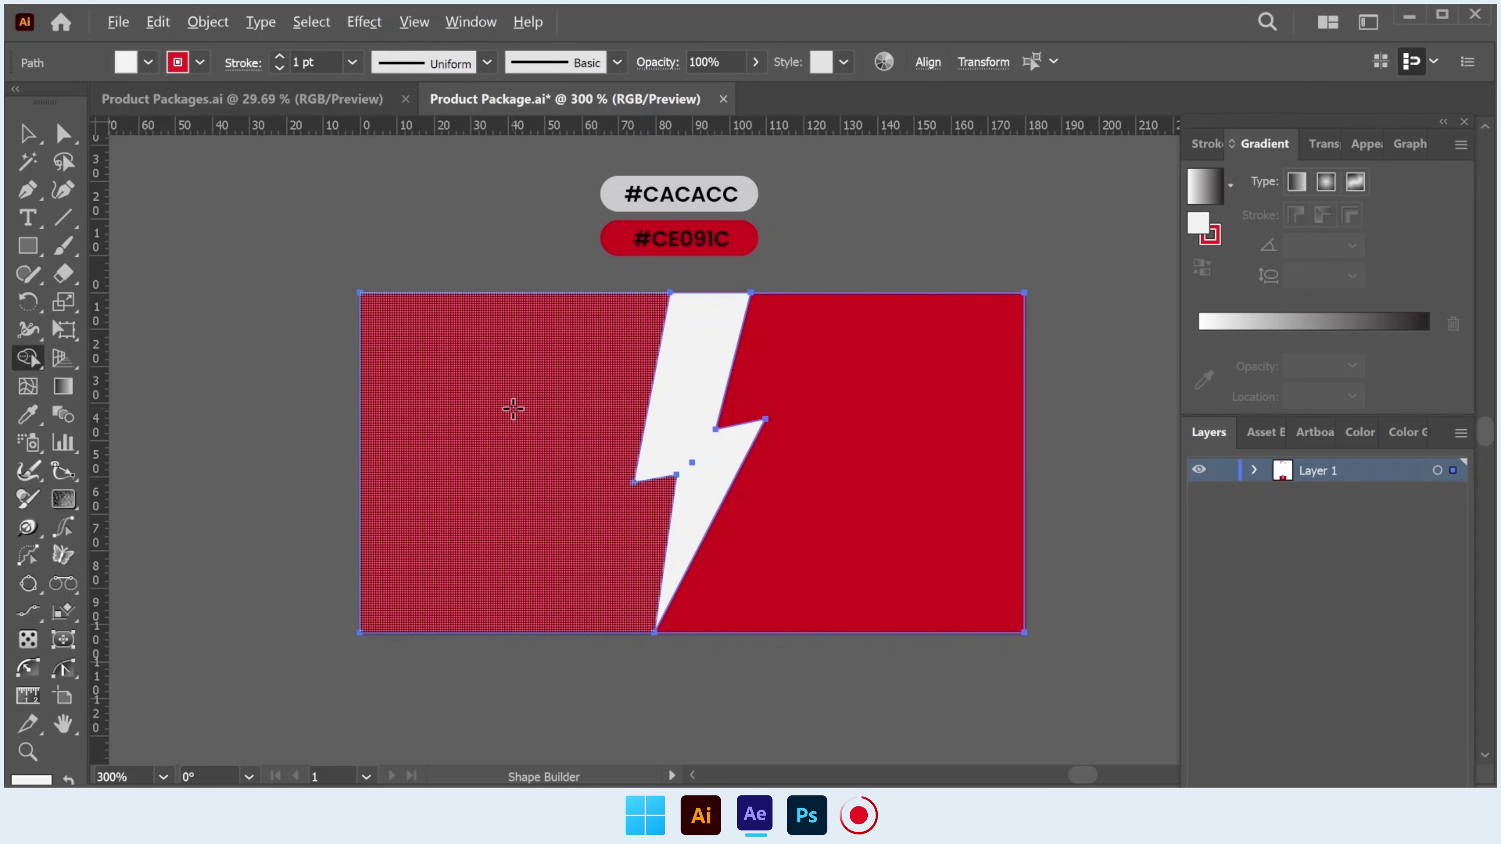
left_click(513, 408)
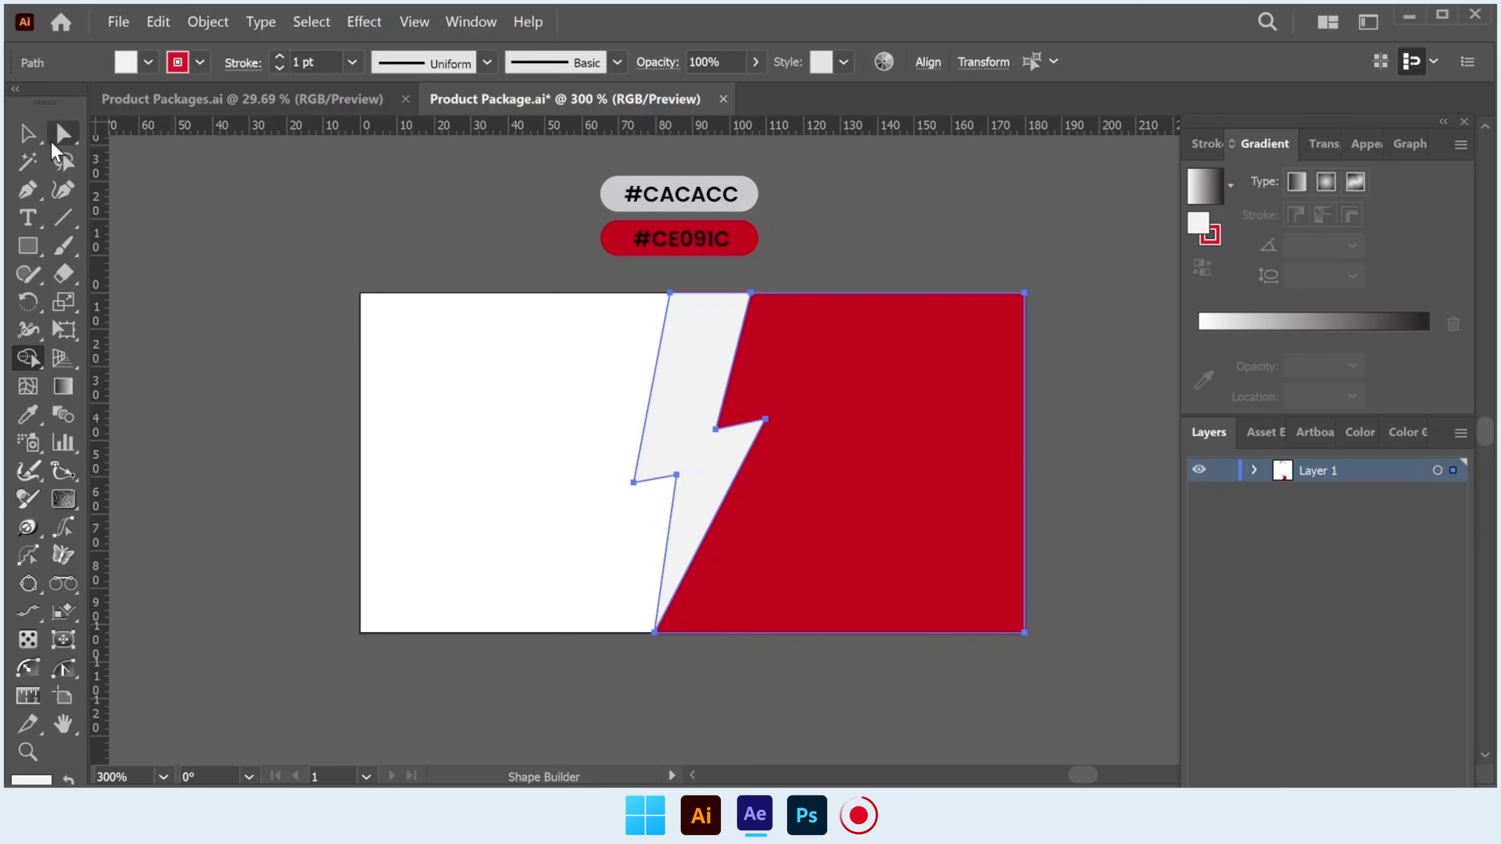
left_click(27, 133)
left_click(337, 242)
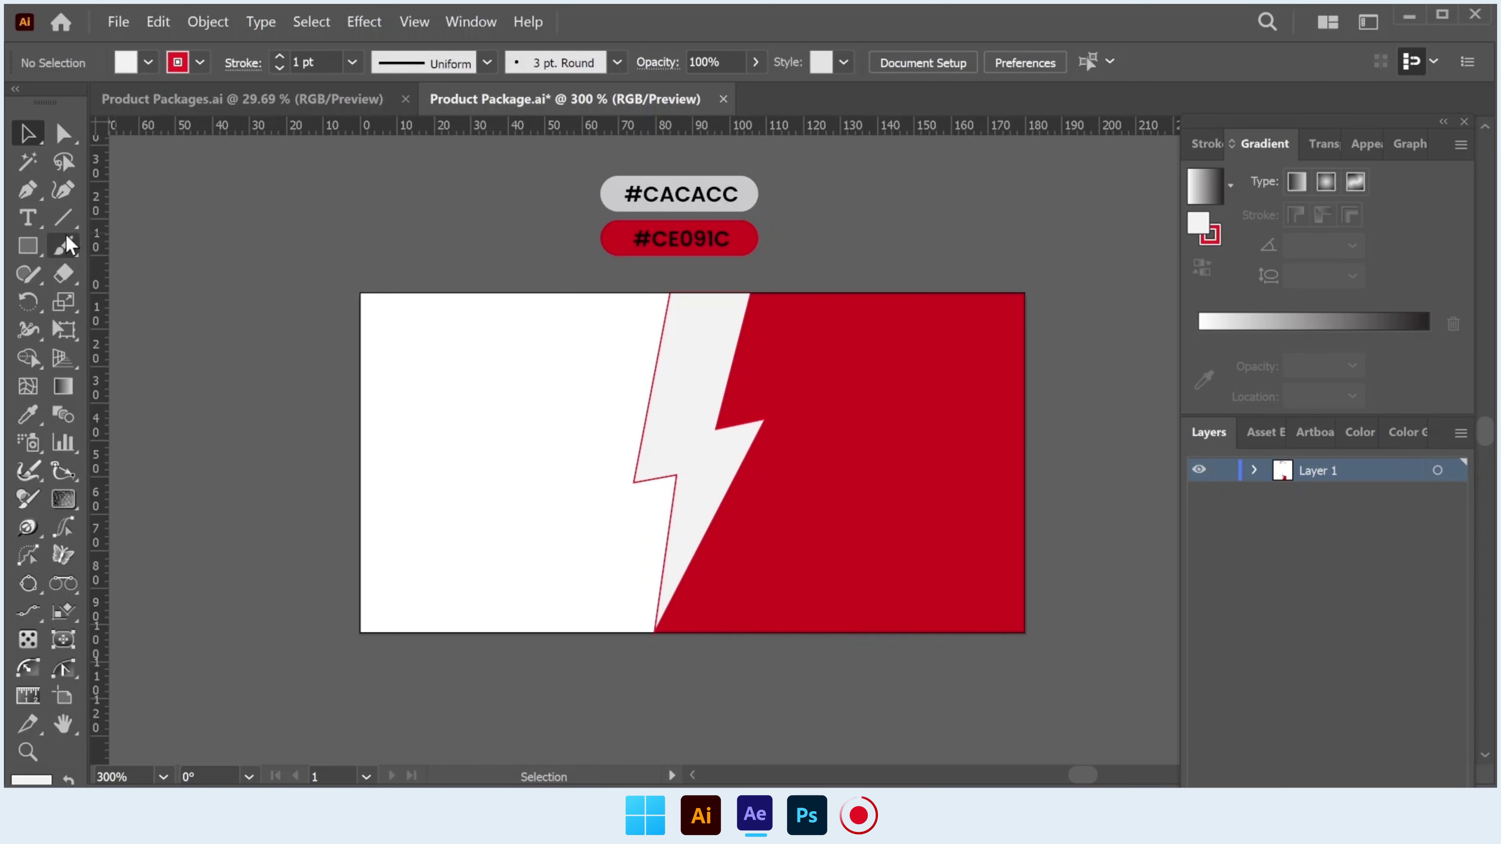
left_click(27, 245)
Add a grey #CACACC rectangle over the left side, sent to back and widened to the bolt.
left_click_drag(361, 292, 680, 610)
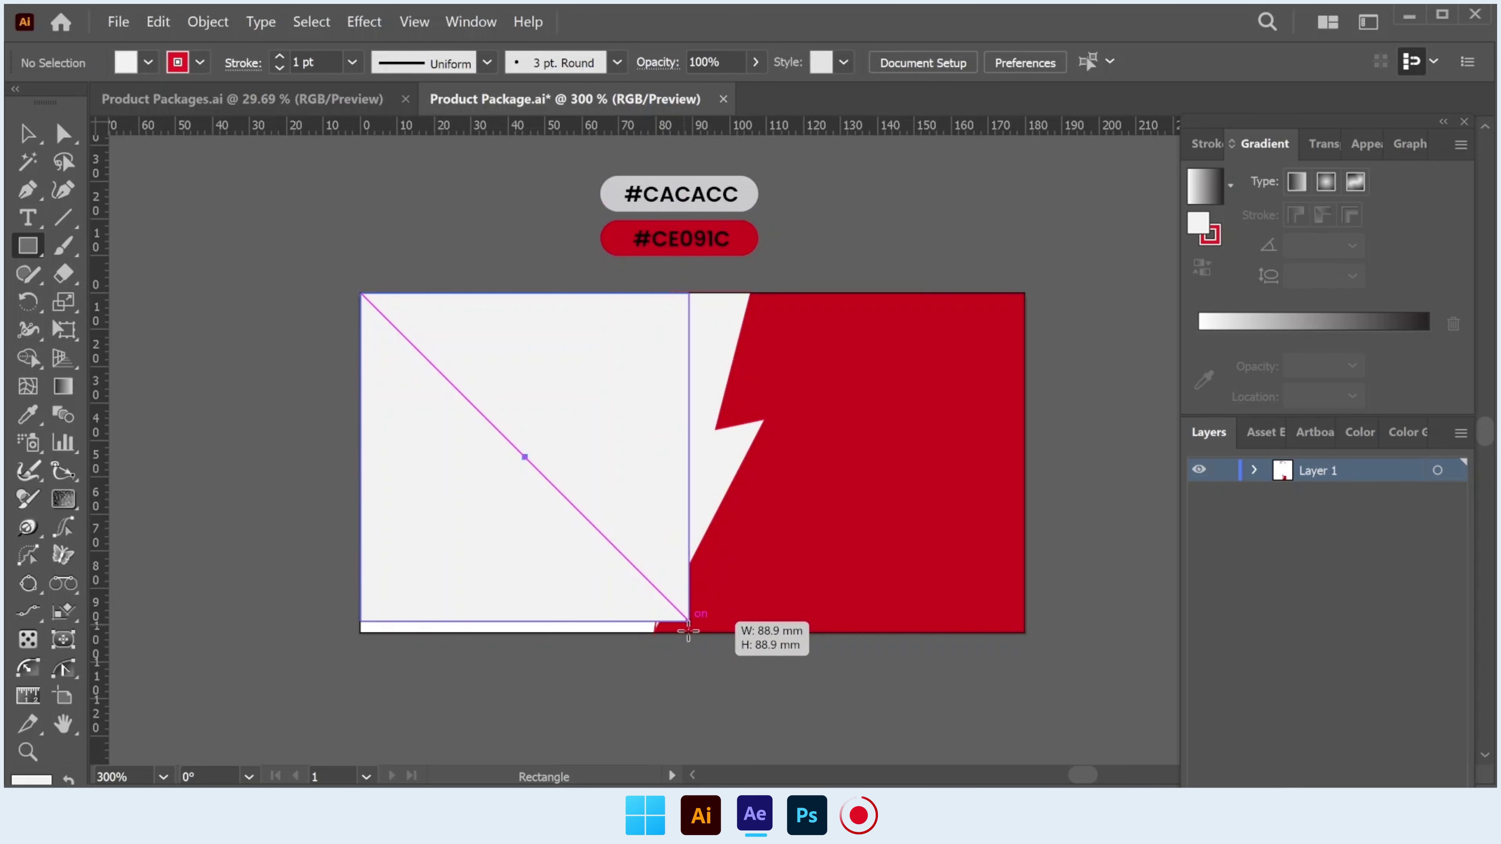
left_click(27, 414)
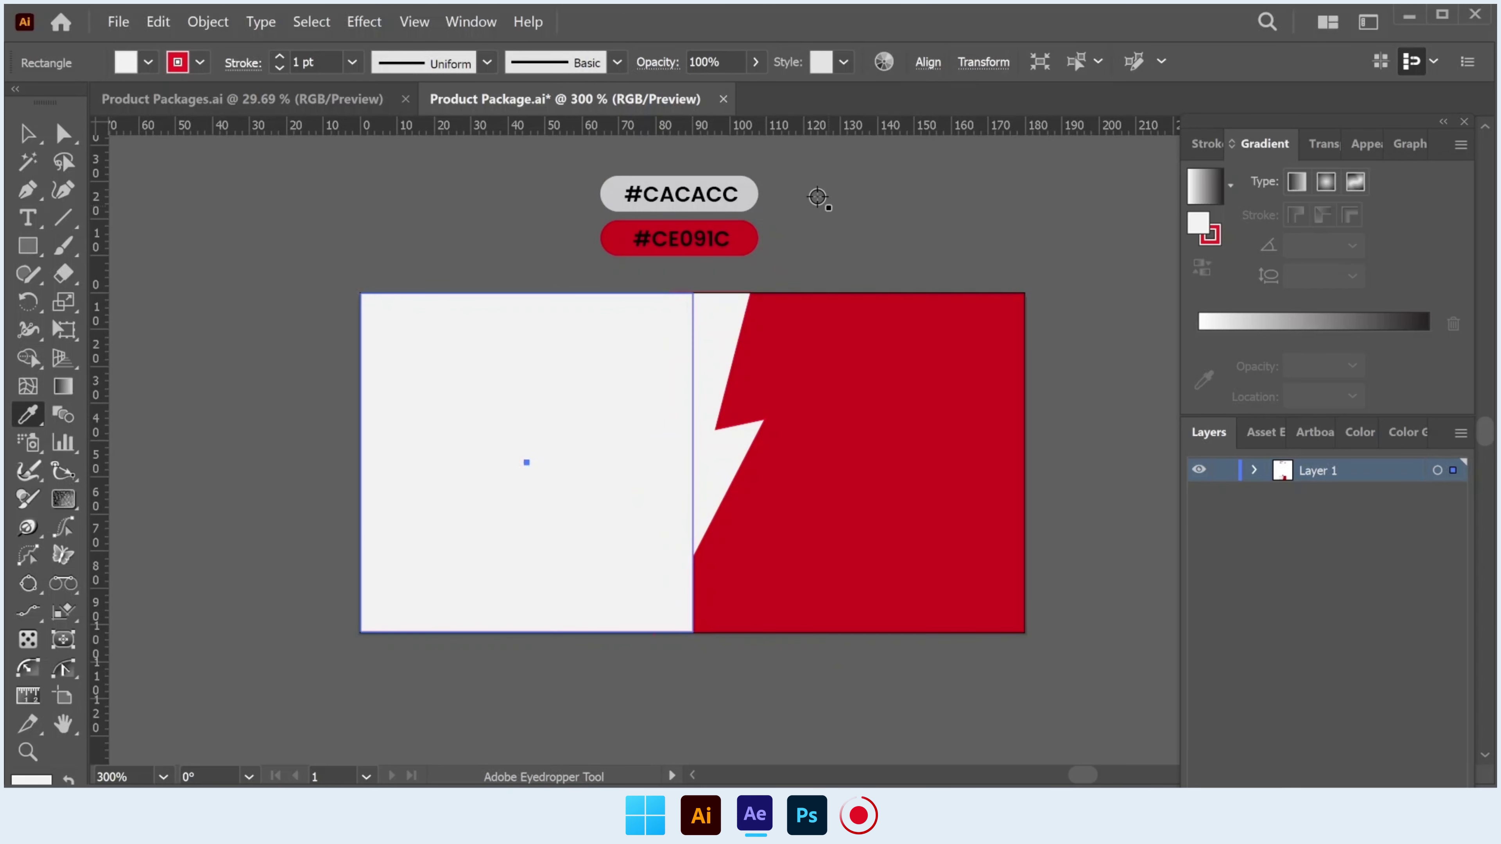
left_click(748, 189)
left_click(27, 133)
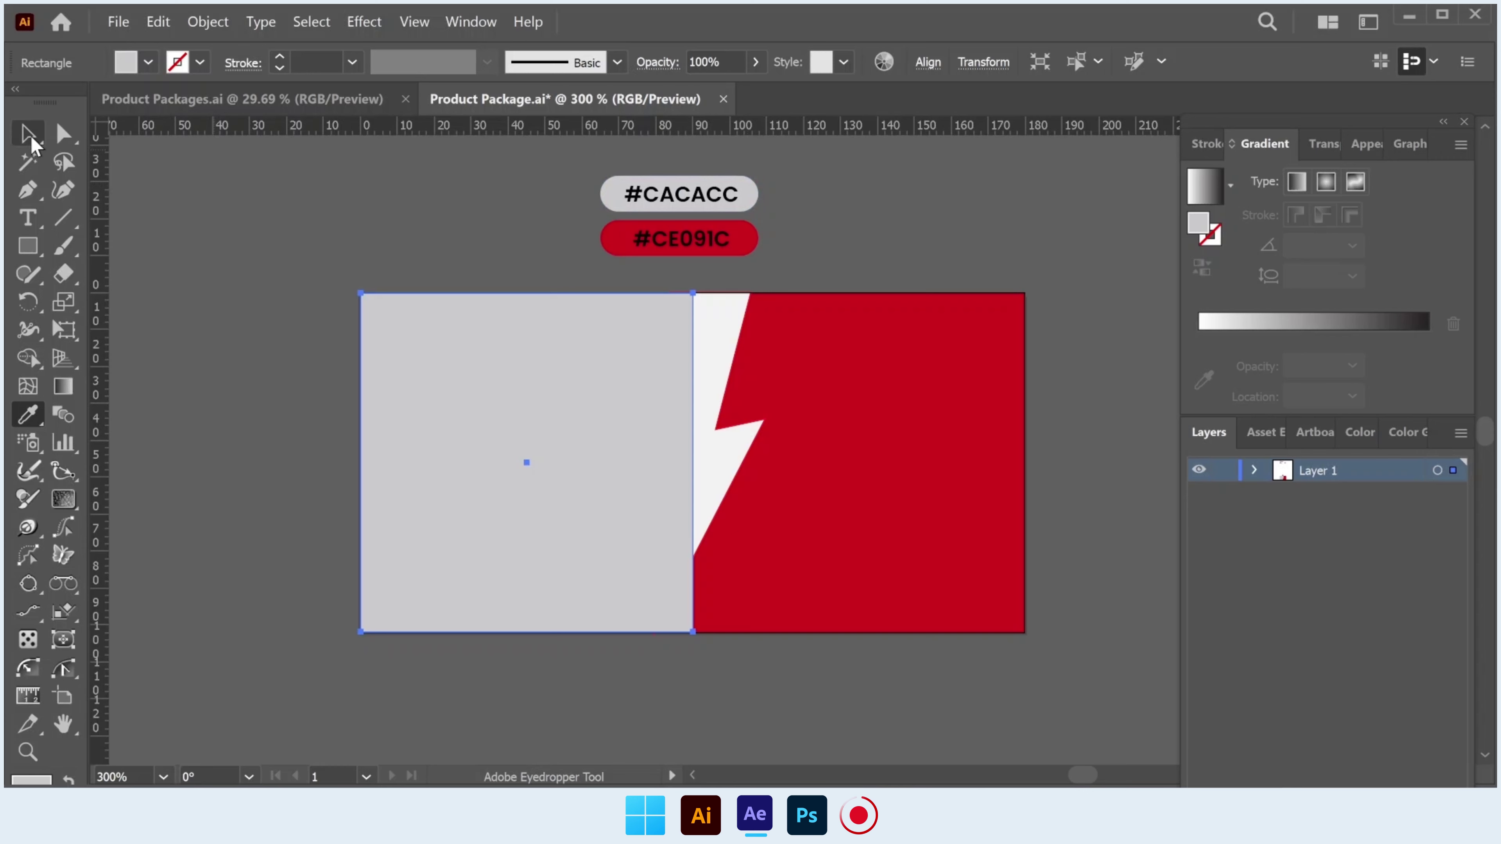
left_click(118, 21)
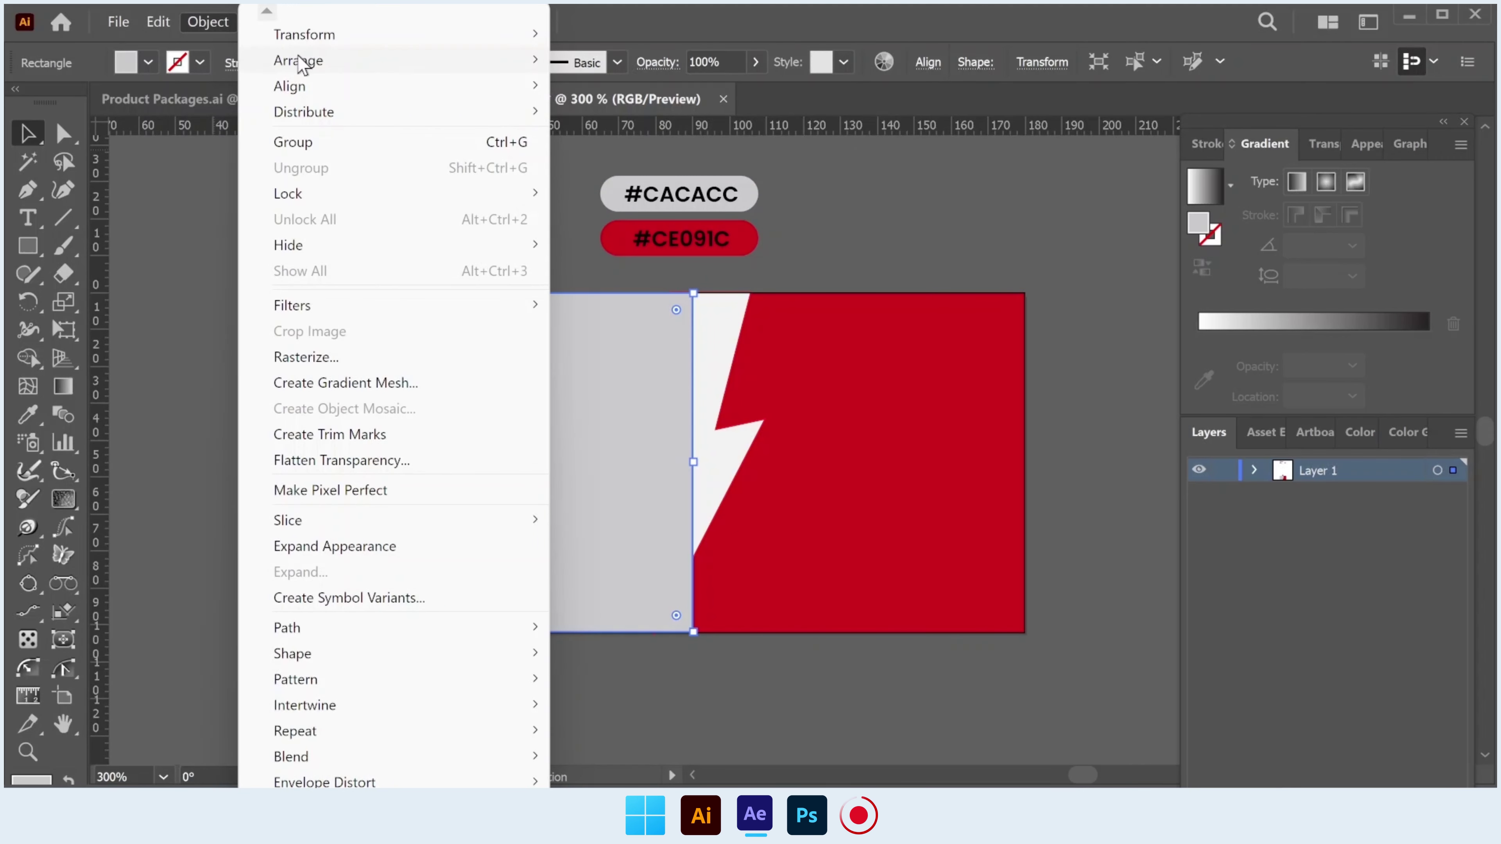
mouse_move(298, 60)
left_click(630, 143)
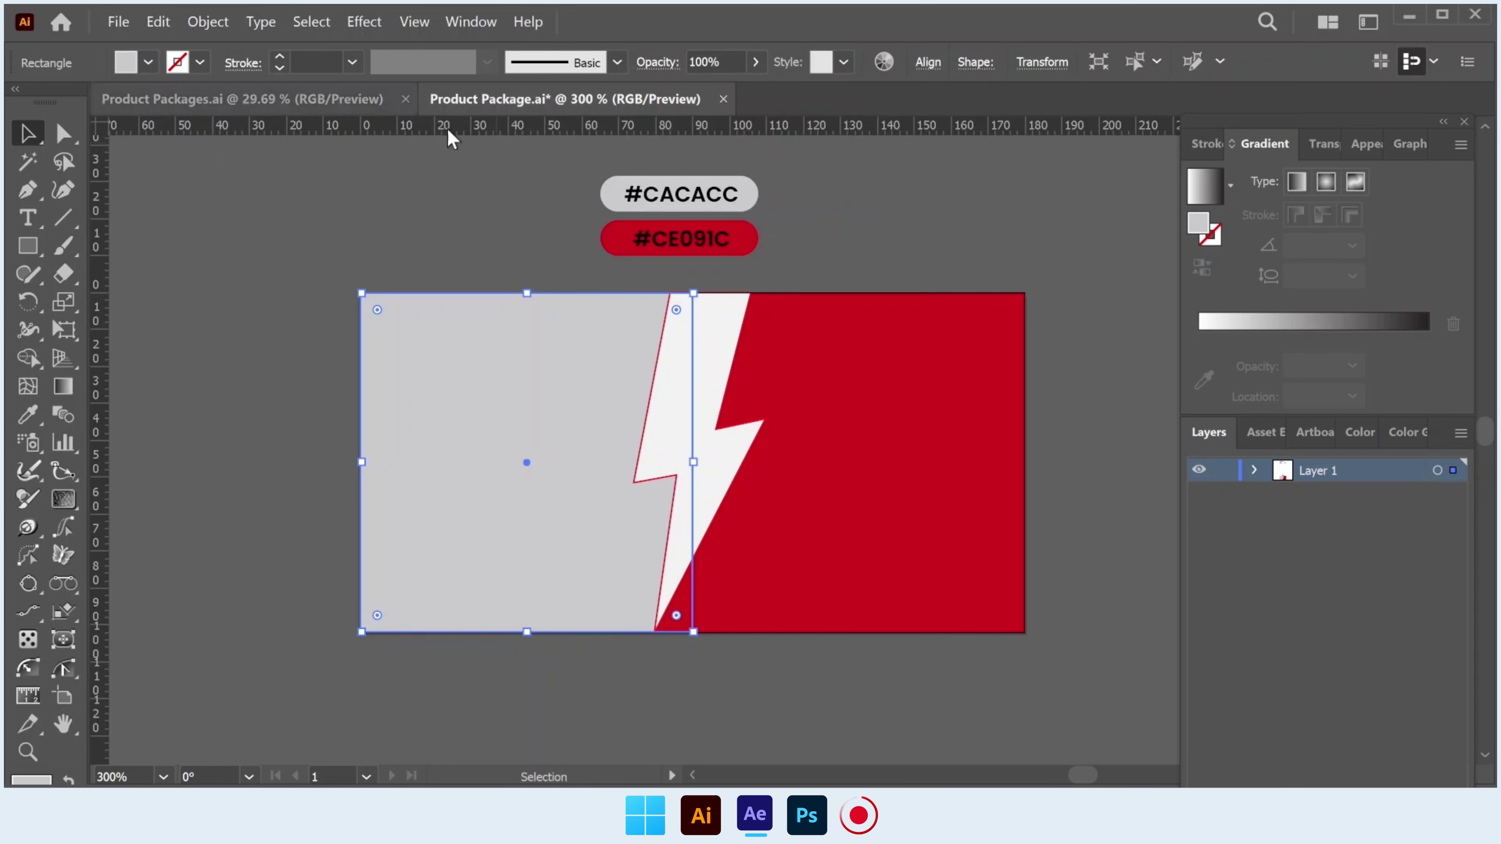
left_click_drag(694, 461, 764, 462)
key("ctrl+shift+a")
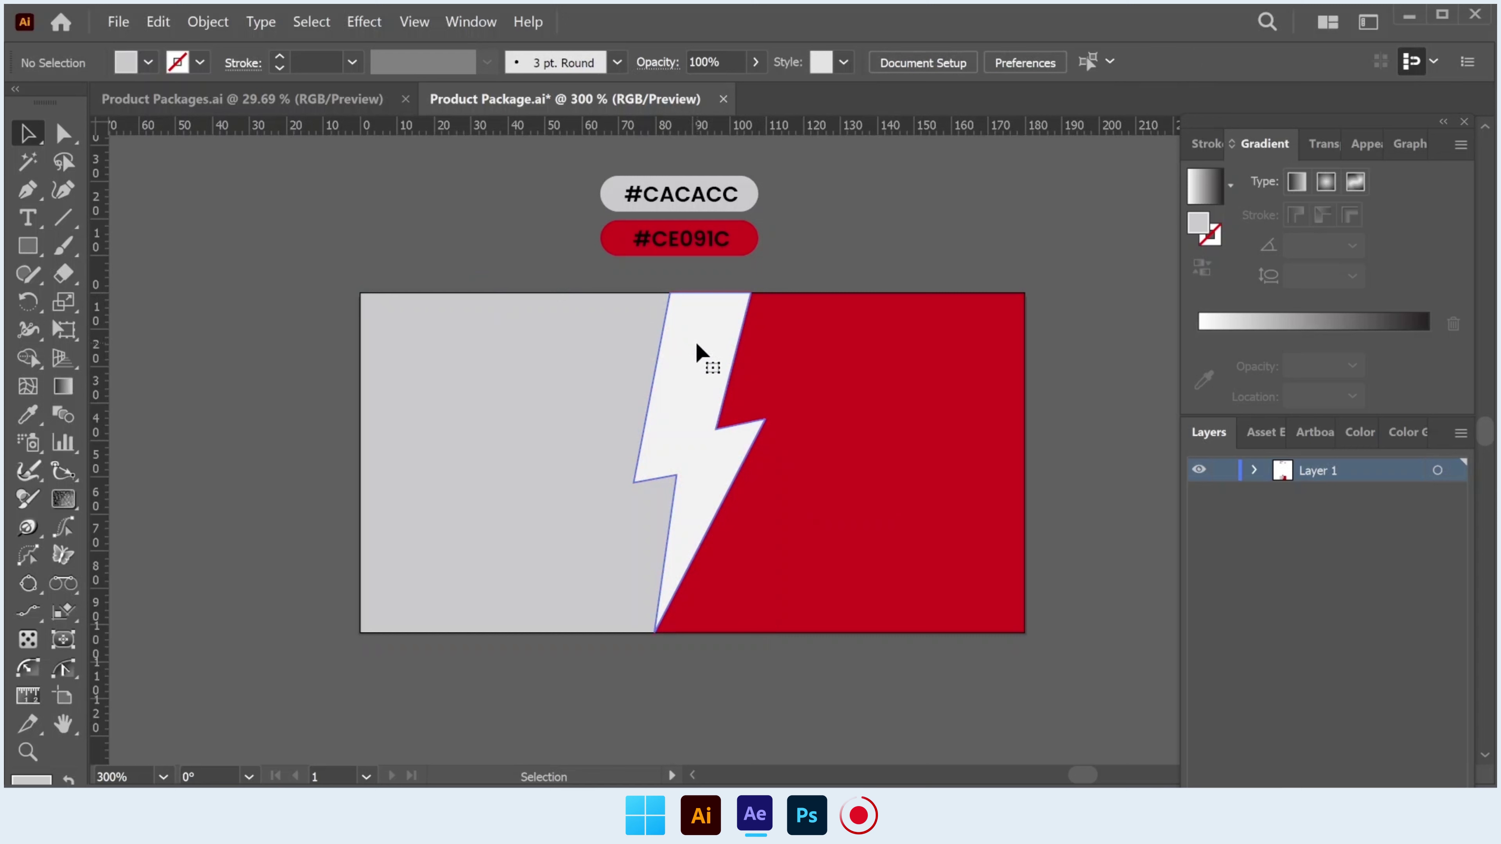
Fill the lightning bolt with the same grey #CACACC.
left_click(709, 362)
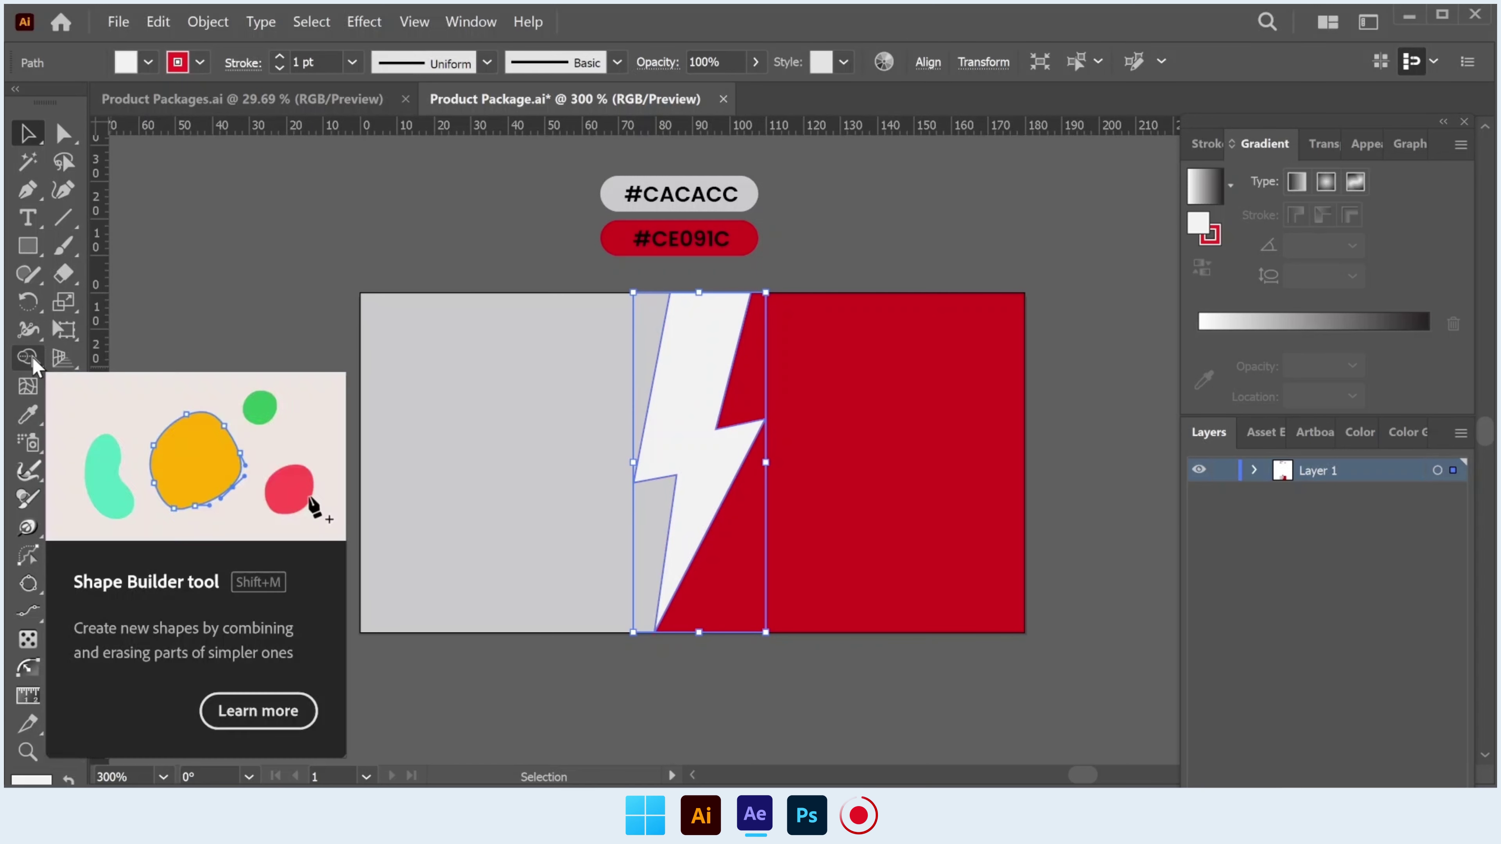
left_click(27, 413)
left_click(403, 416)
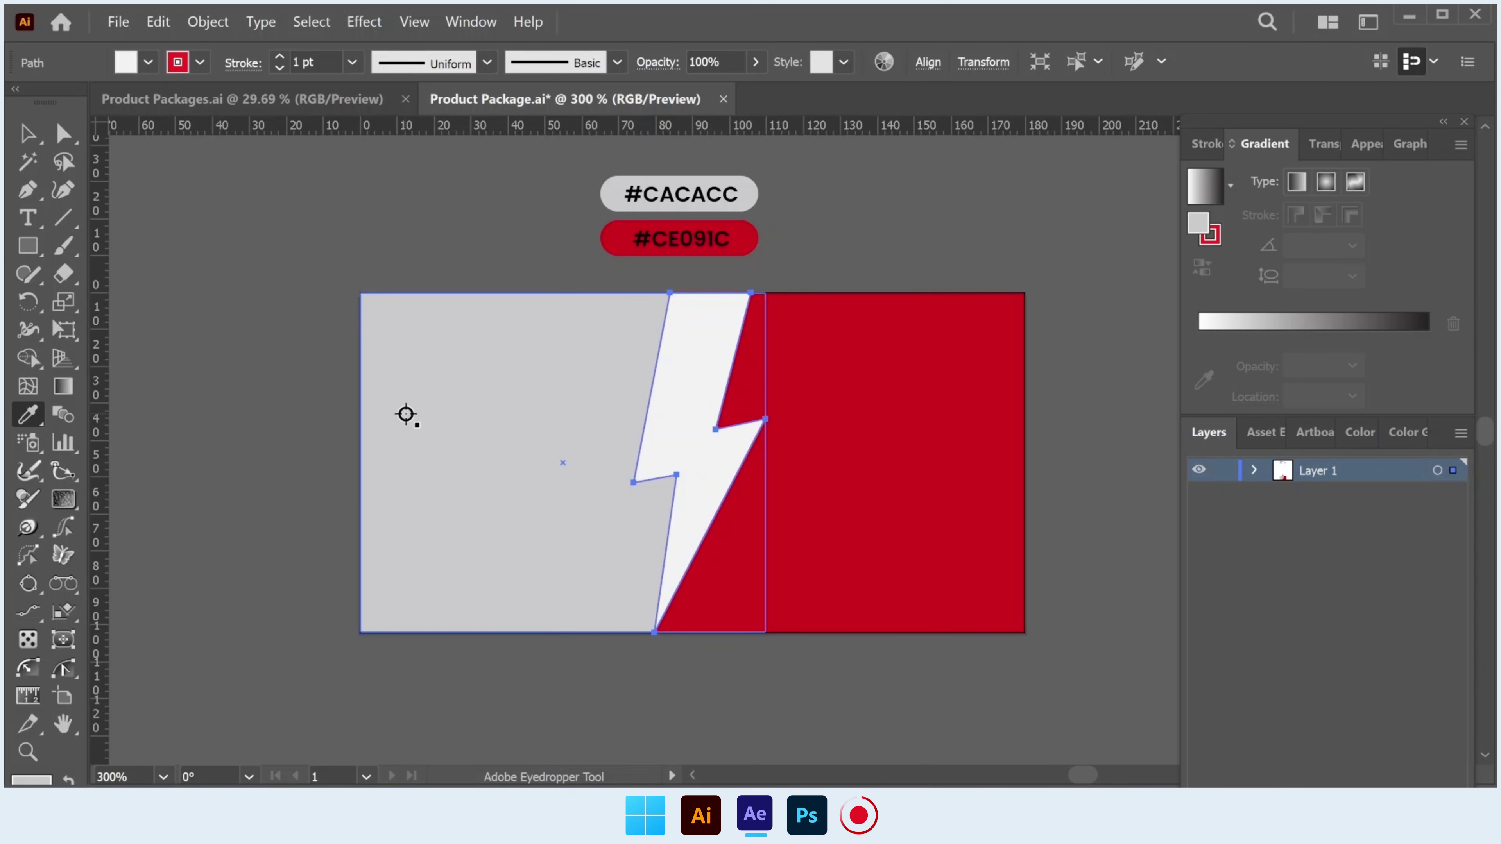
key("v")
left_click(286, 234)
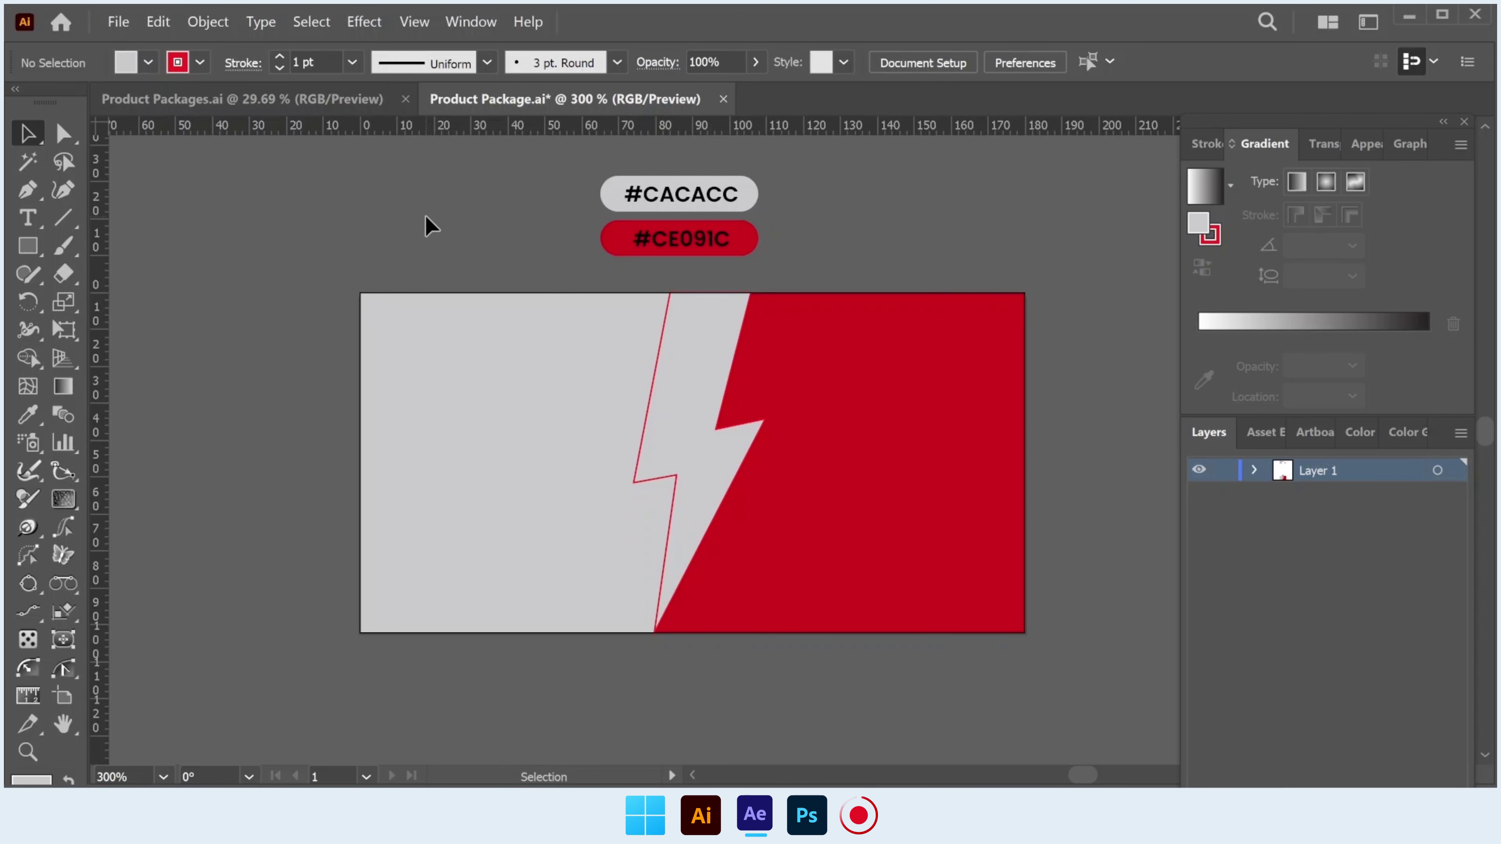
Place the zigzag heartbeat-line graphic on the red right half of the label.
left_click(121, 24)
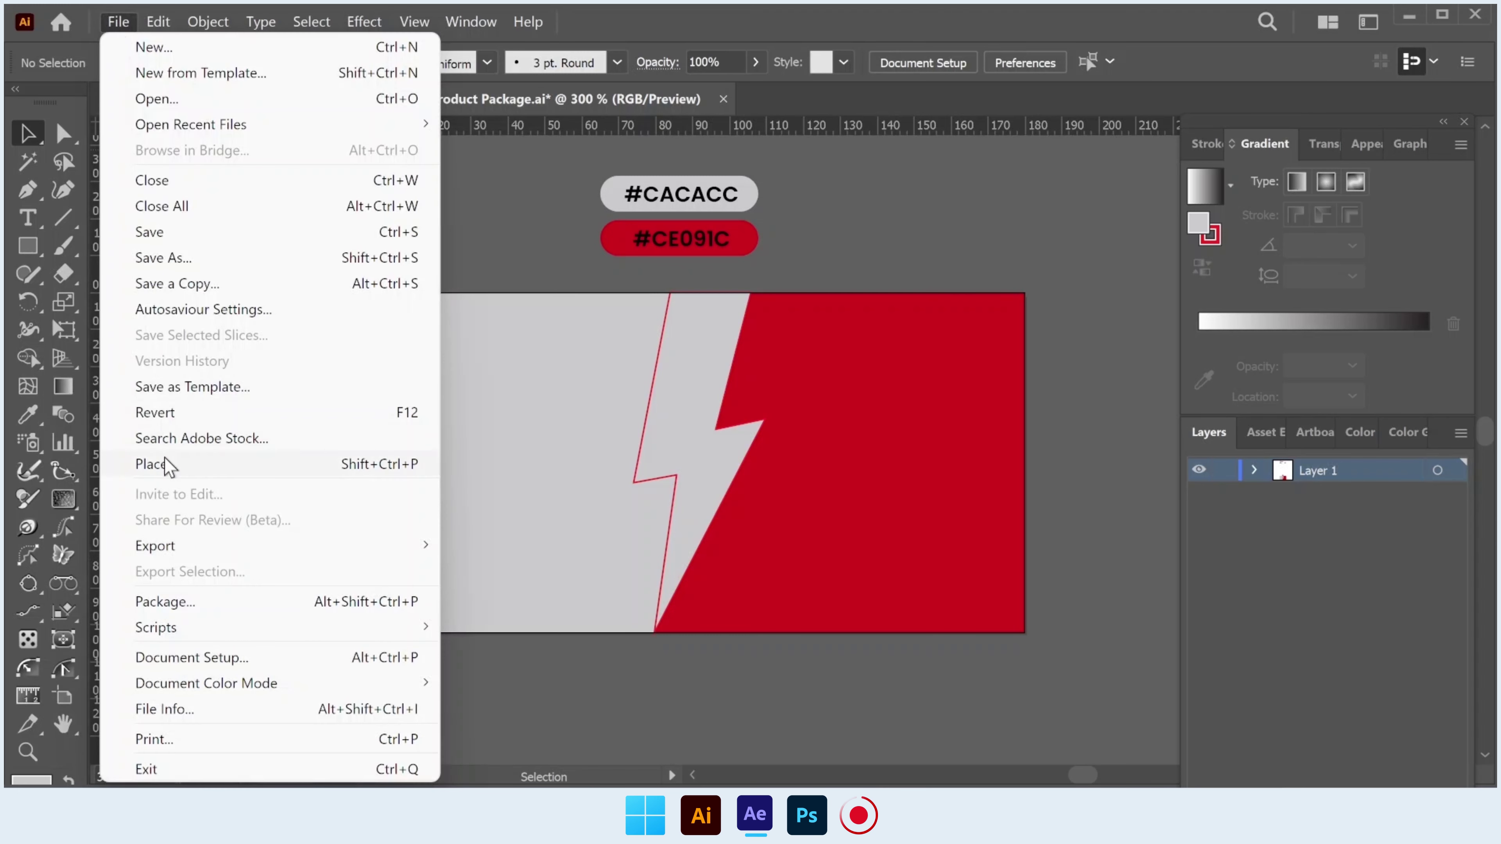
left_click(154, 464)
scroll(794, 277, "down", 1)
mouse_move(808, 260)
left_mouse_down()
mouse_move(909, 547)
mouse_move(905, 535)
left_mouse_up()
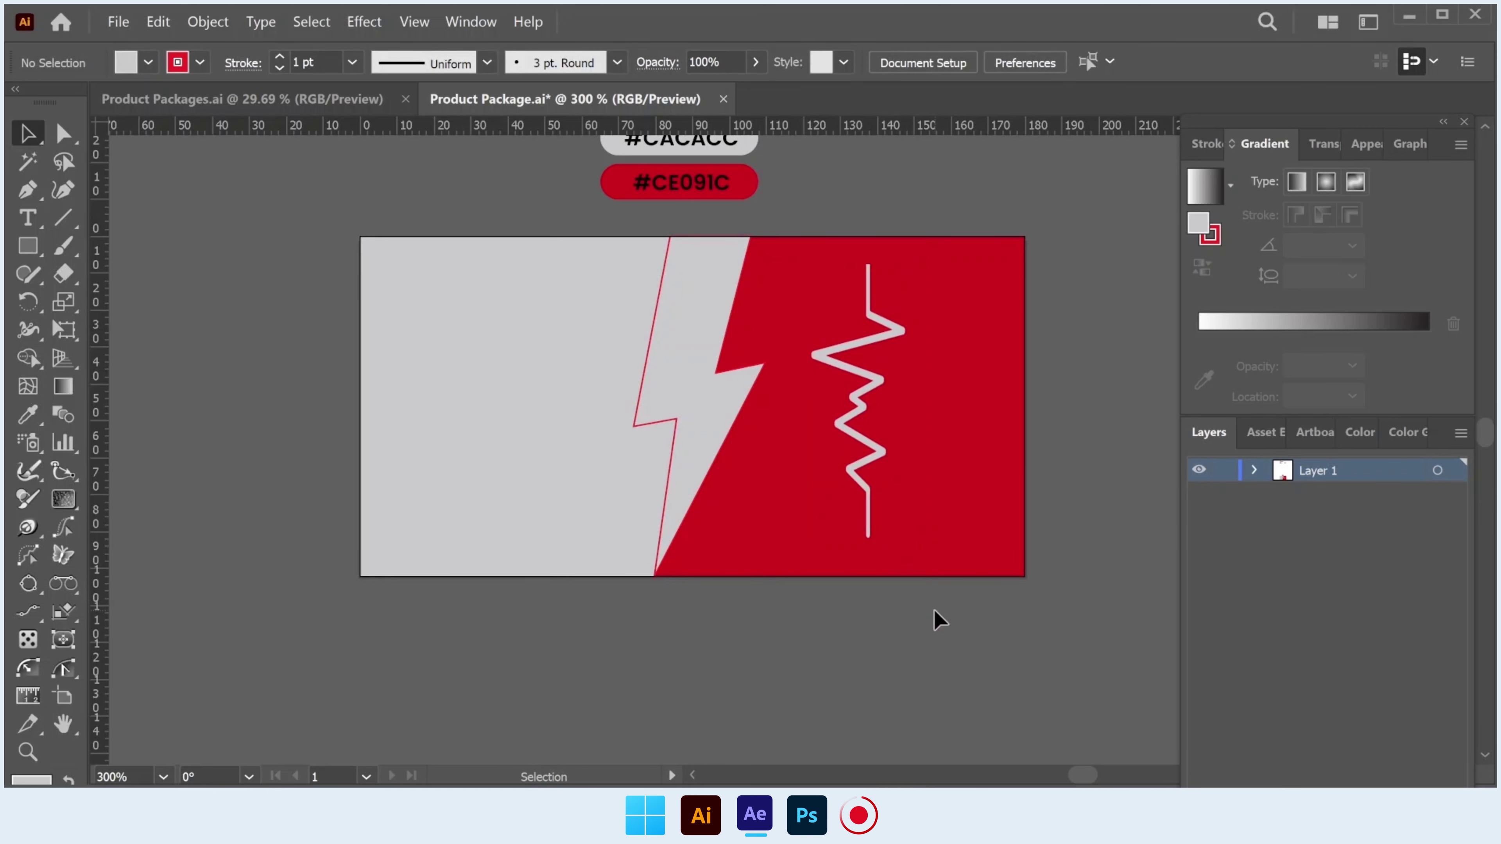
Draw a thin full-width bar near the label's bottom, filled black with no stroke.
left_click(31, 248)
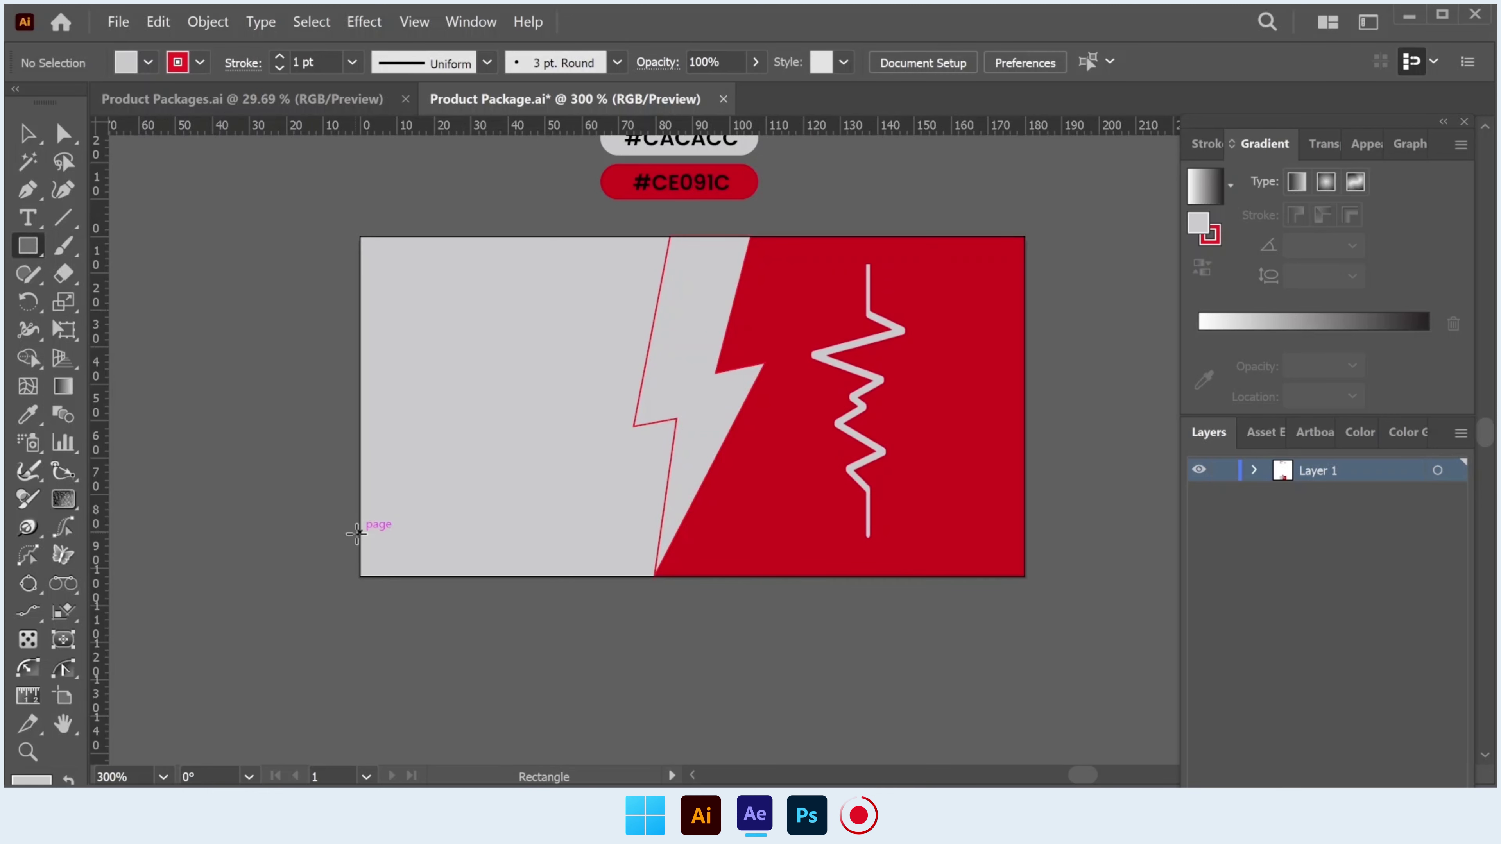
left_click_drag(361, 532, 997, 558)
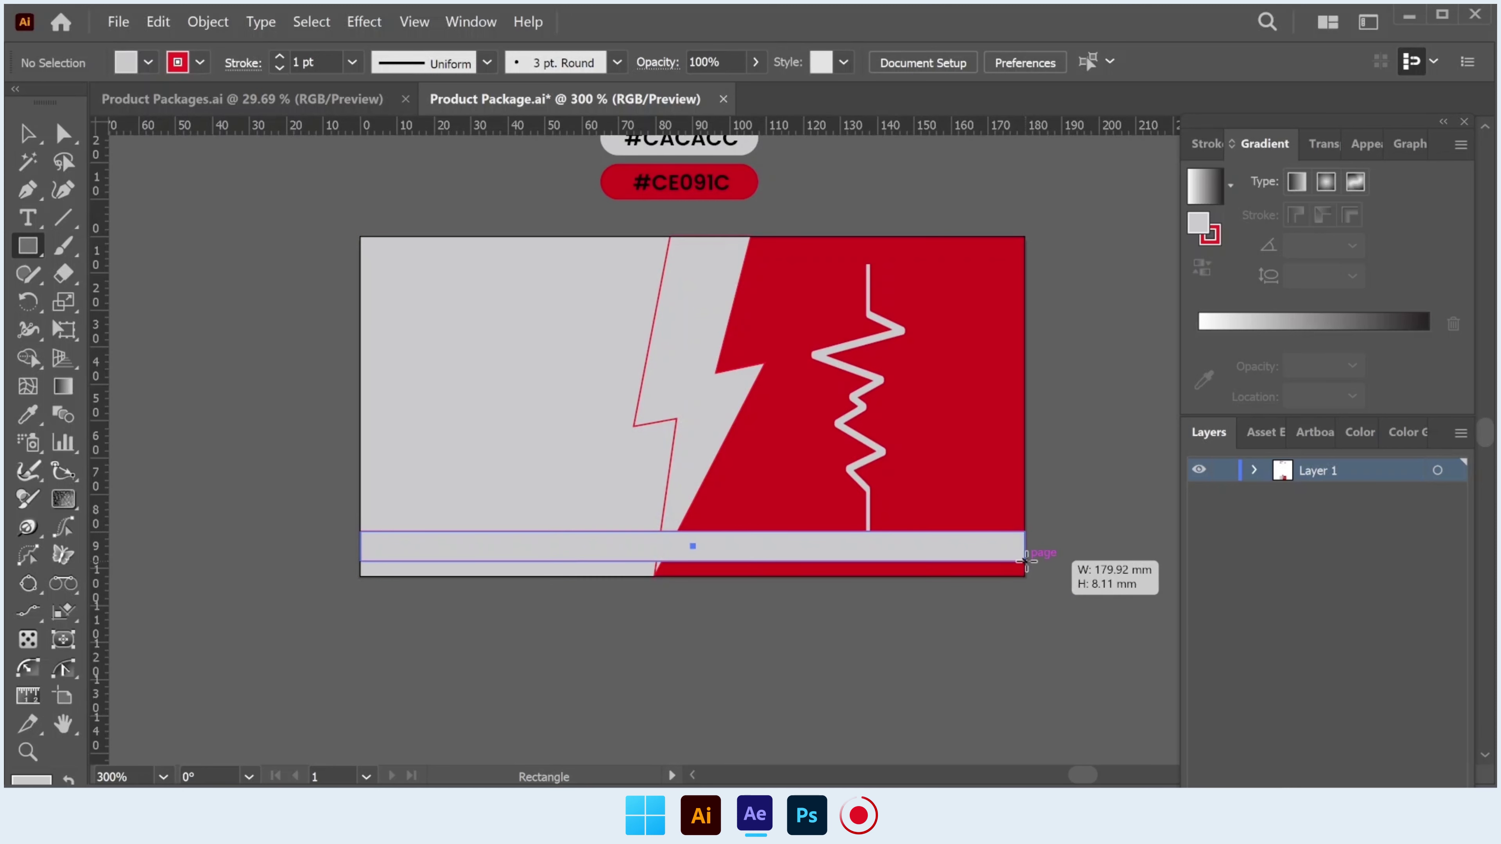
left_click_drag(996, 558, 1024, 561)
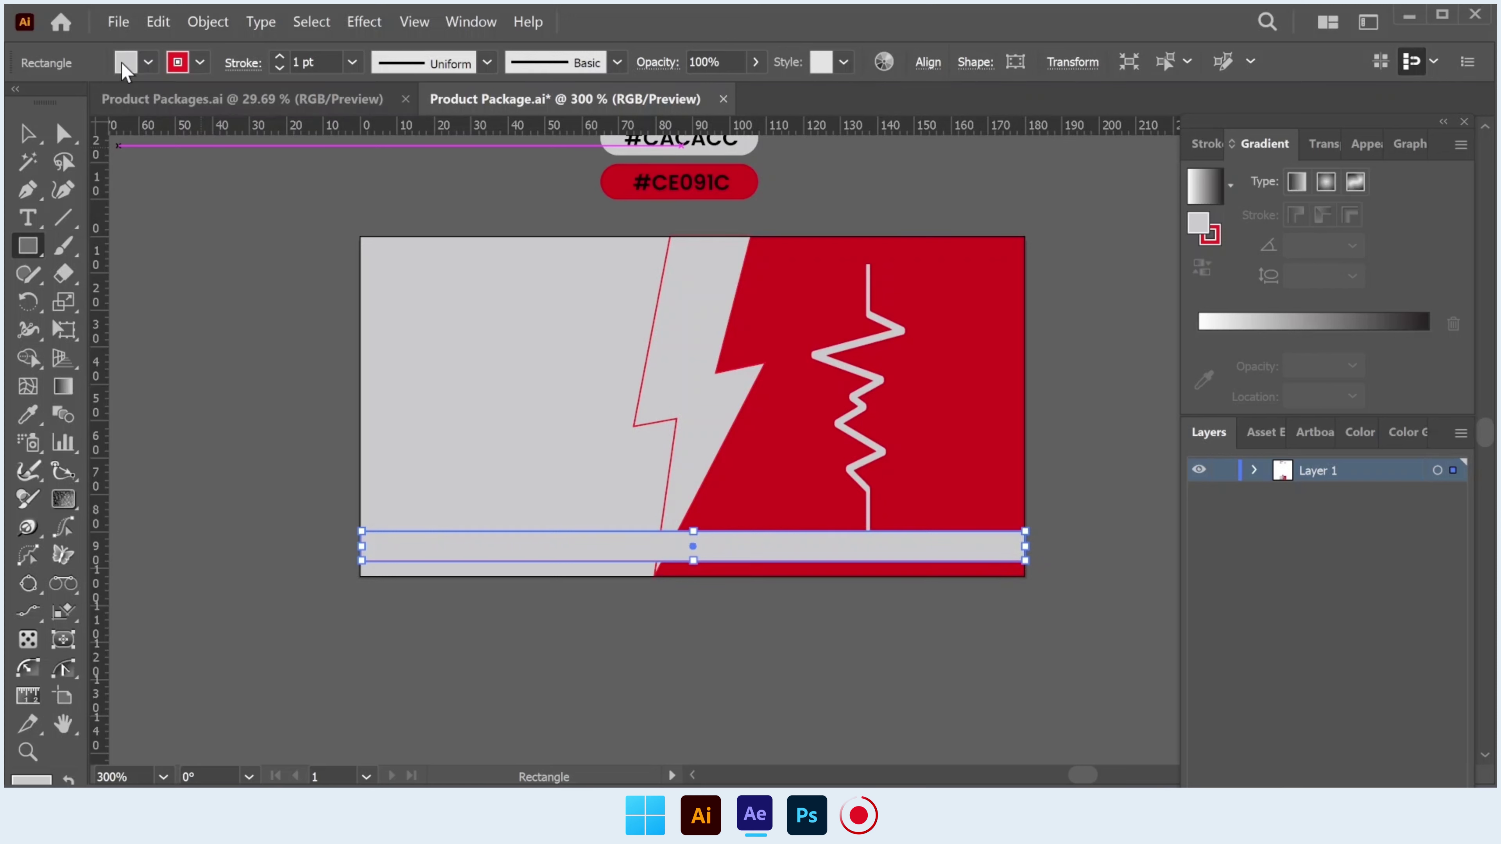
left_click(148, 61)
left_click(65, 99)
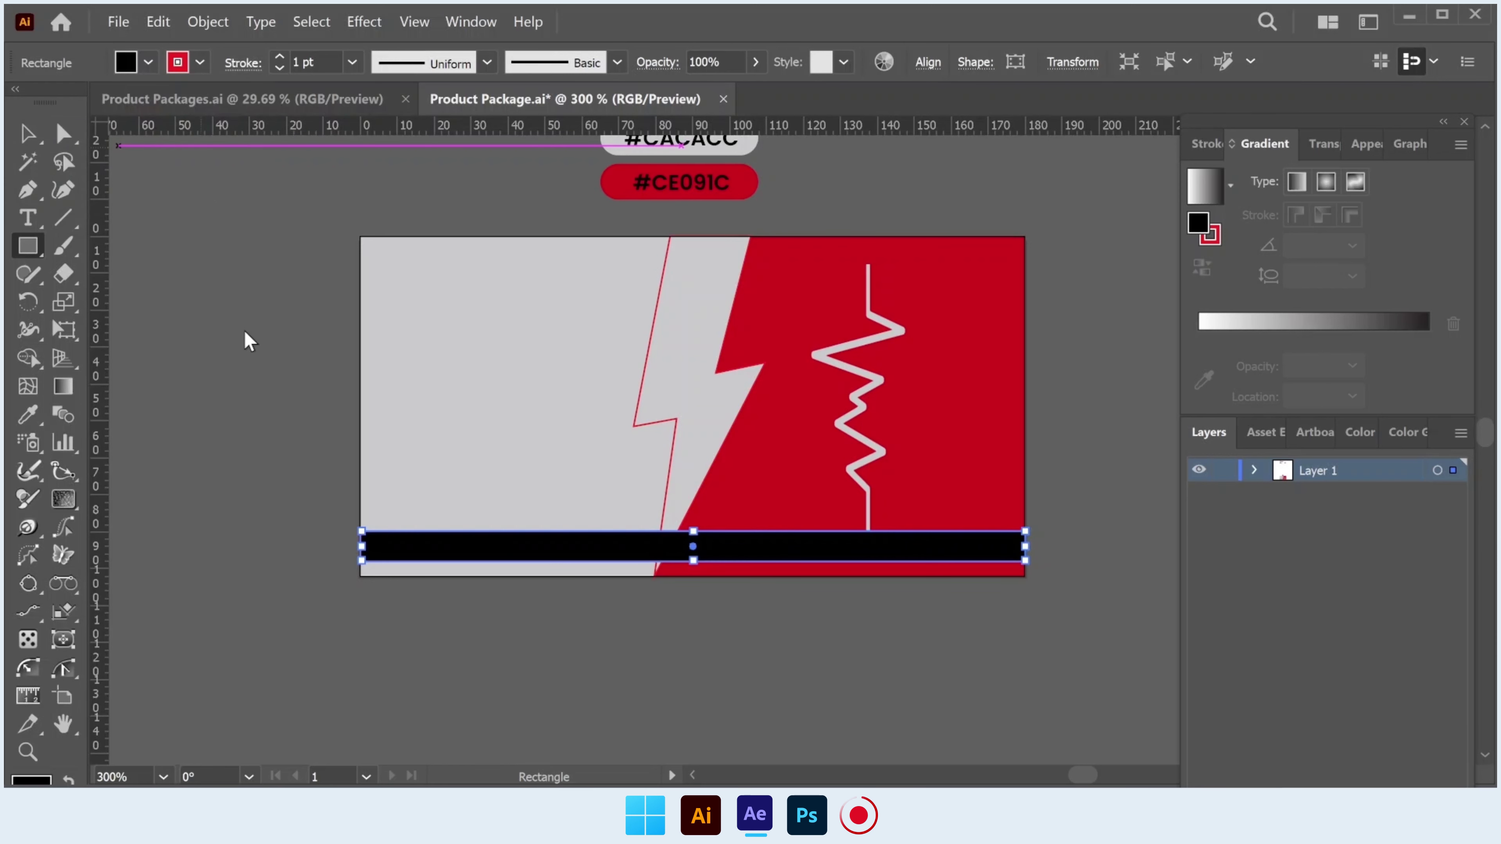
left_click(279, 67)
left_click(279, 68)
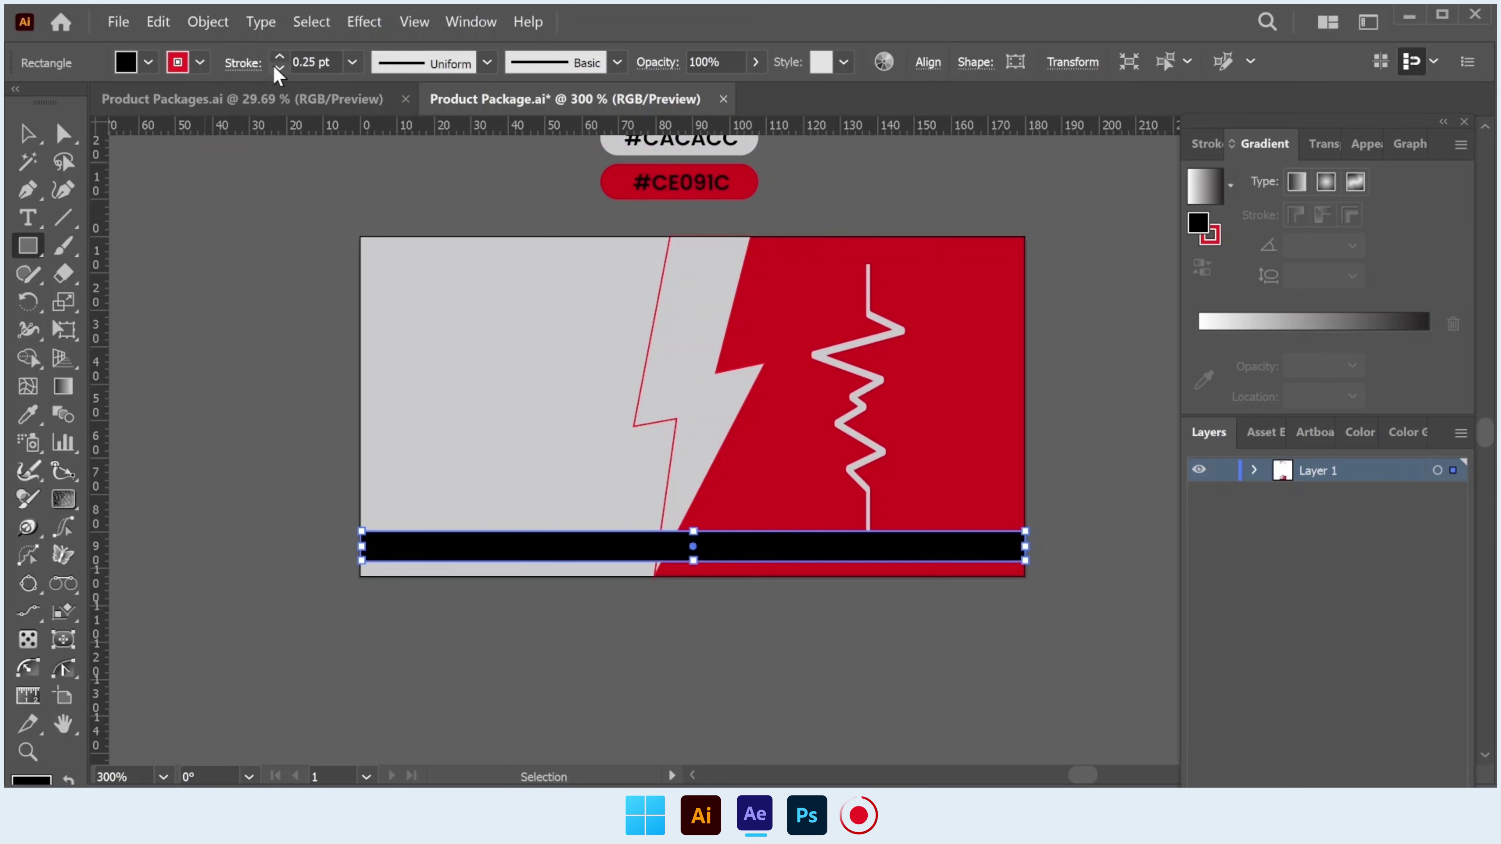
left_click(28, 133)
left_click(193, 211)
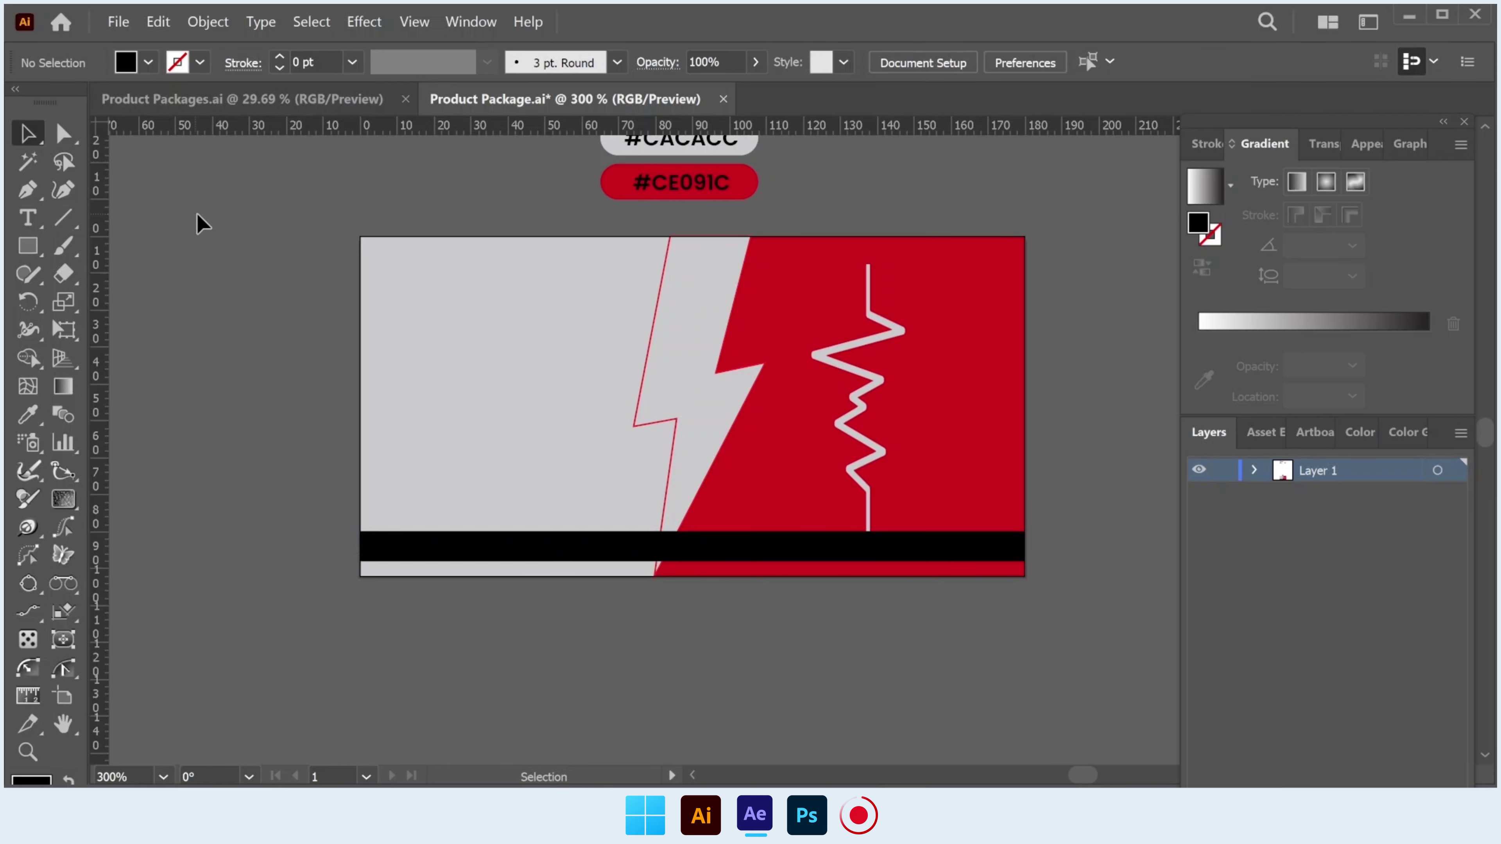
scroll(195, 211, "up", 1)
scroll(196, 211, "up", 1)
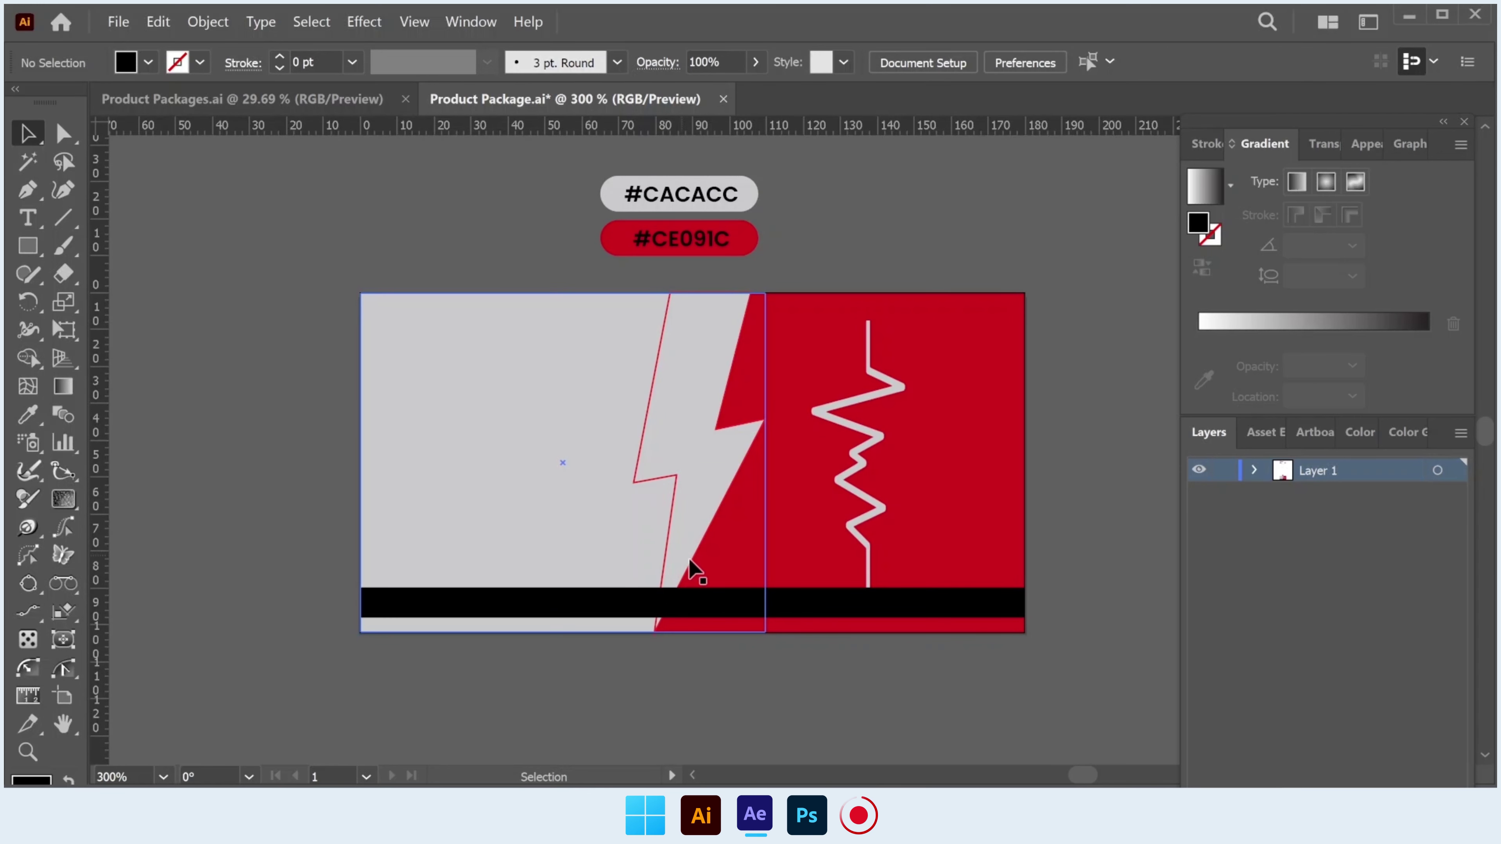
Make the black bottom bar thinner from its top edge.
left_click(710, 602)
scroll(710, 596, "up", 2)
left_click_drag(681, 589, 683, 609)
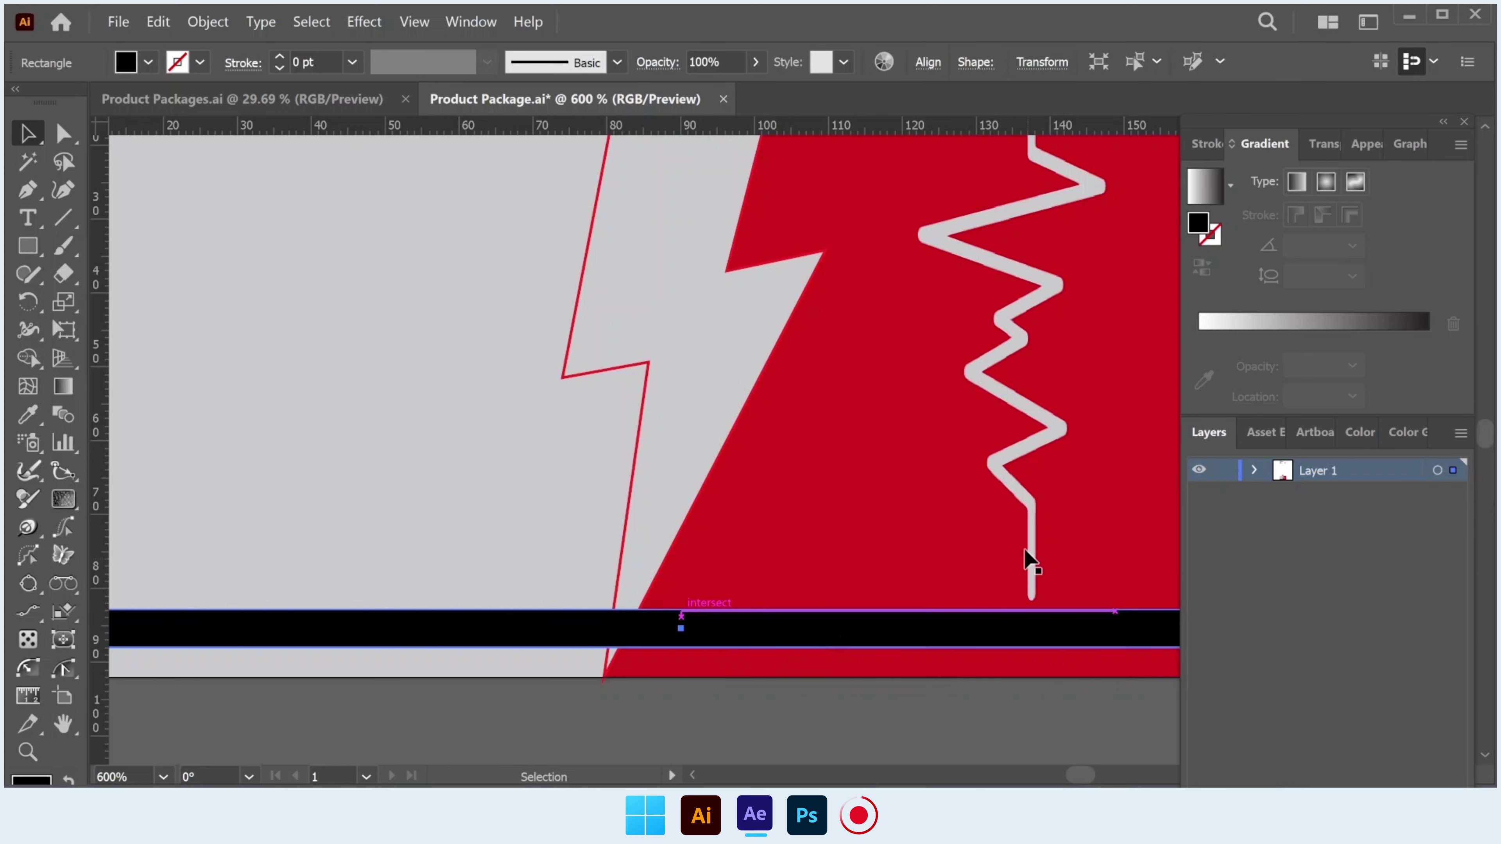
Stretch the zigzag image down until its bottom end meets the black band.
left_click(1038, 503)
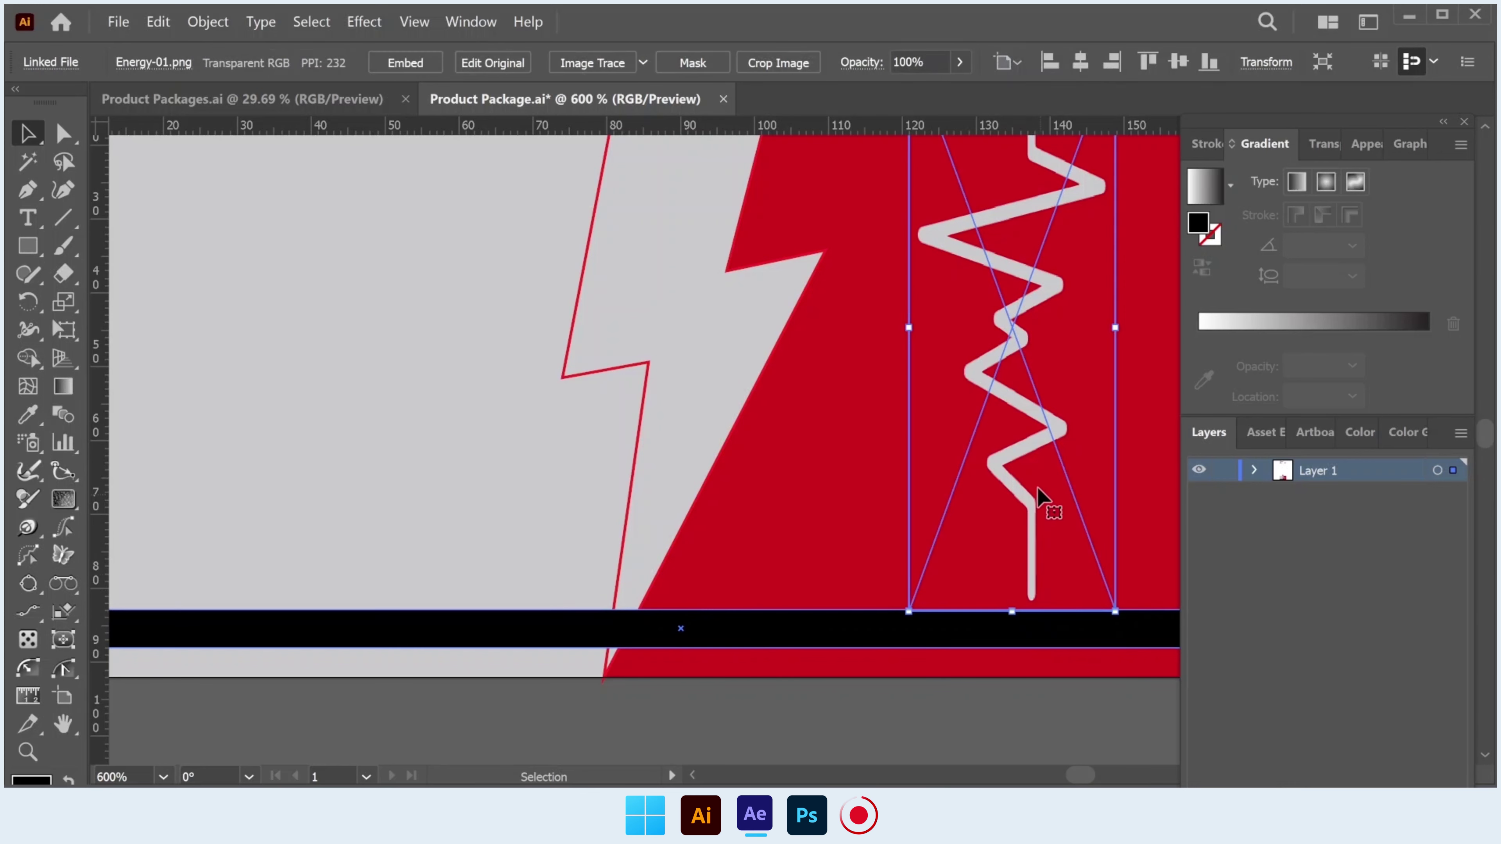
scroll(1031, 491, "down", 1)
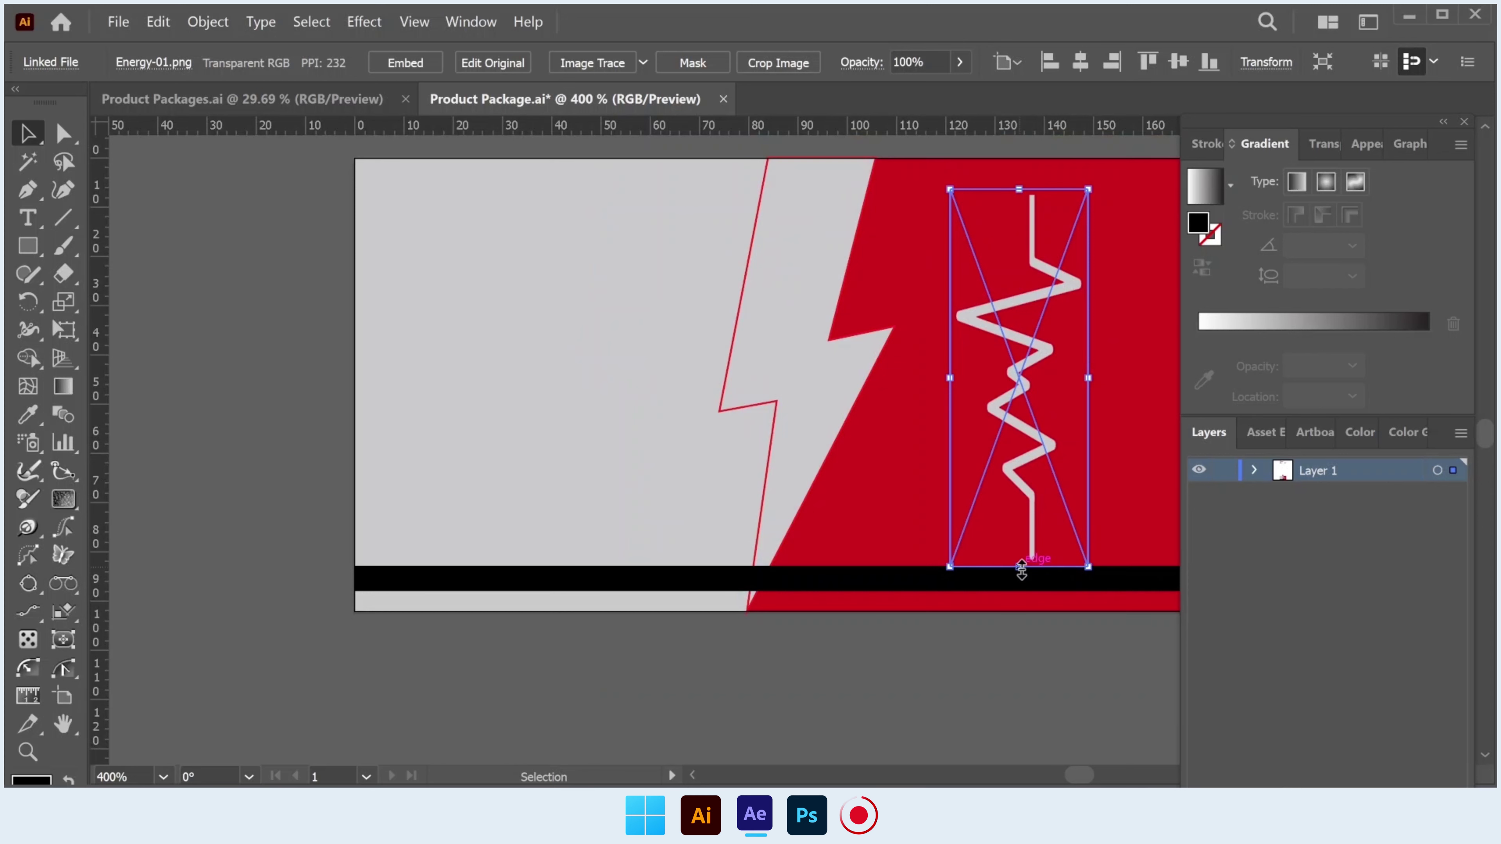
left_click_drag(1021, 566, 1021, 578)
scroll(1016, 334, "up", 1)
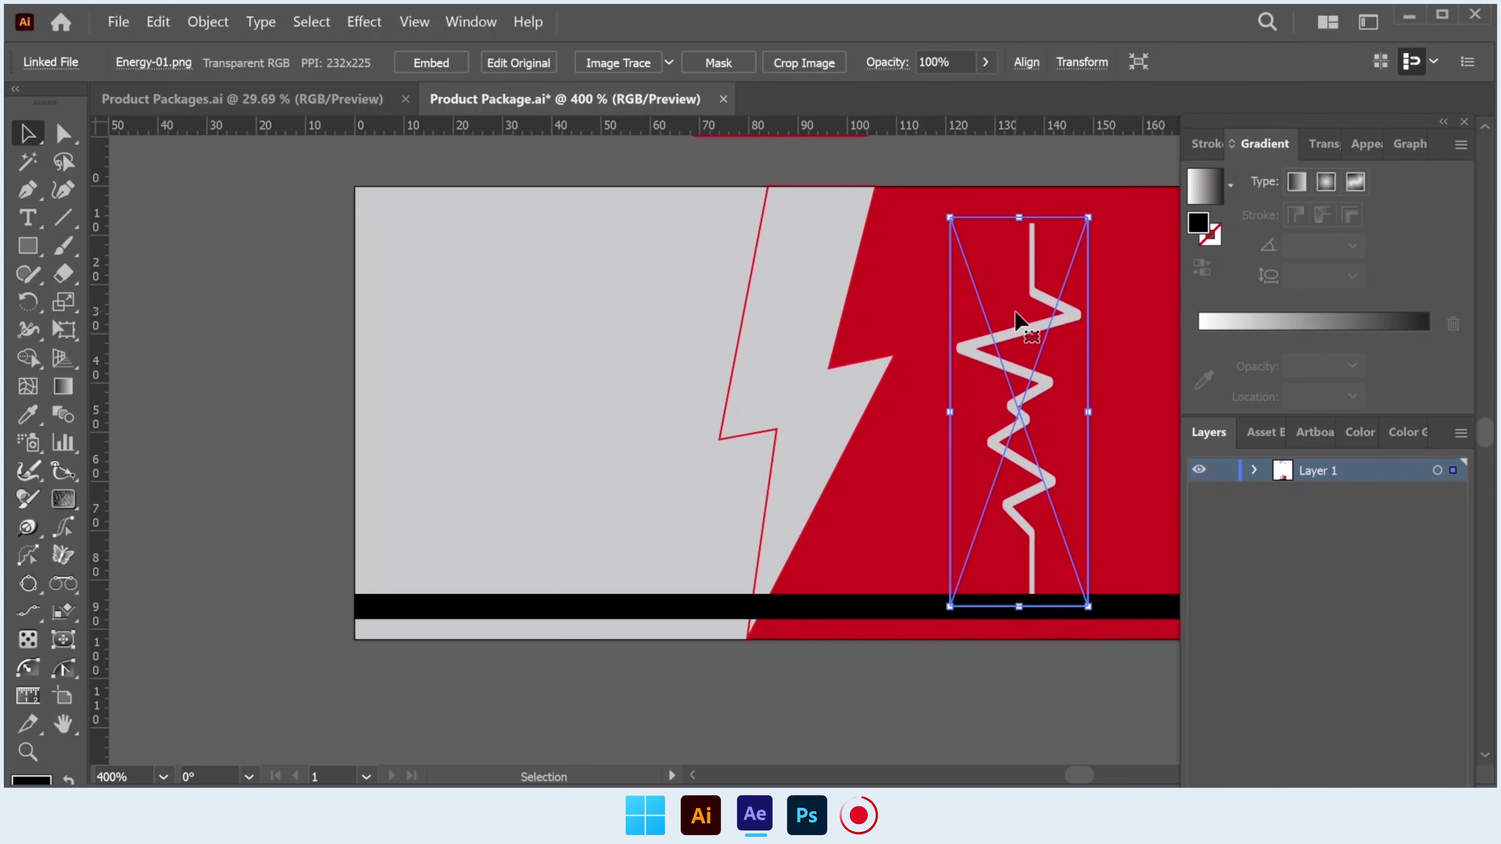
scroll(1018, 319, "down", 1)
left_click(982, 600)
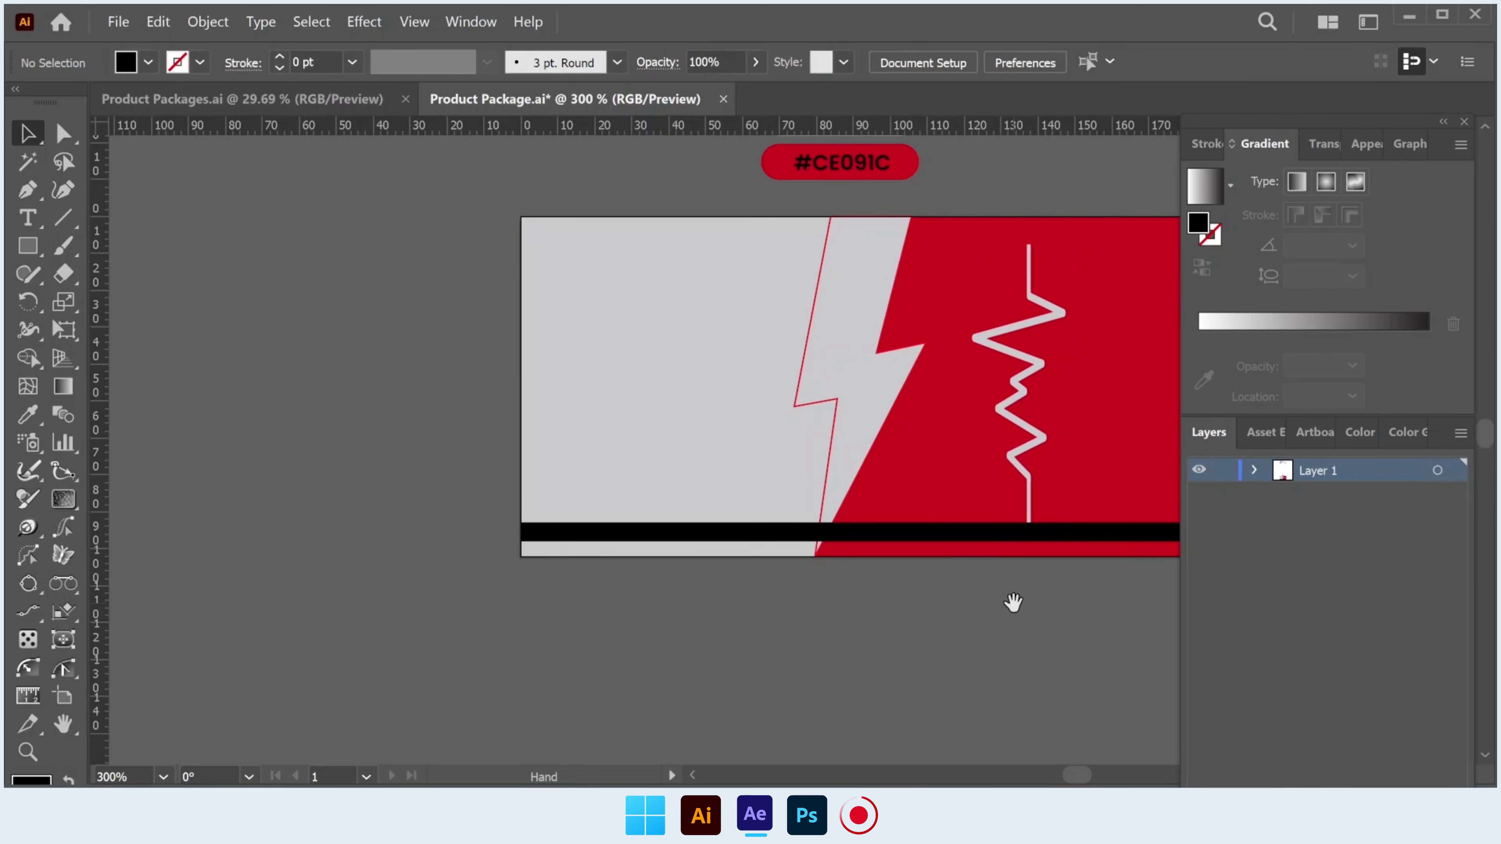
left_click_drag(1011, 603, 925, 608)
Draw a 2 pt light grey horizontal line across the top of the label, nudged slightly down.
left_click(62, 217)
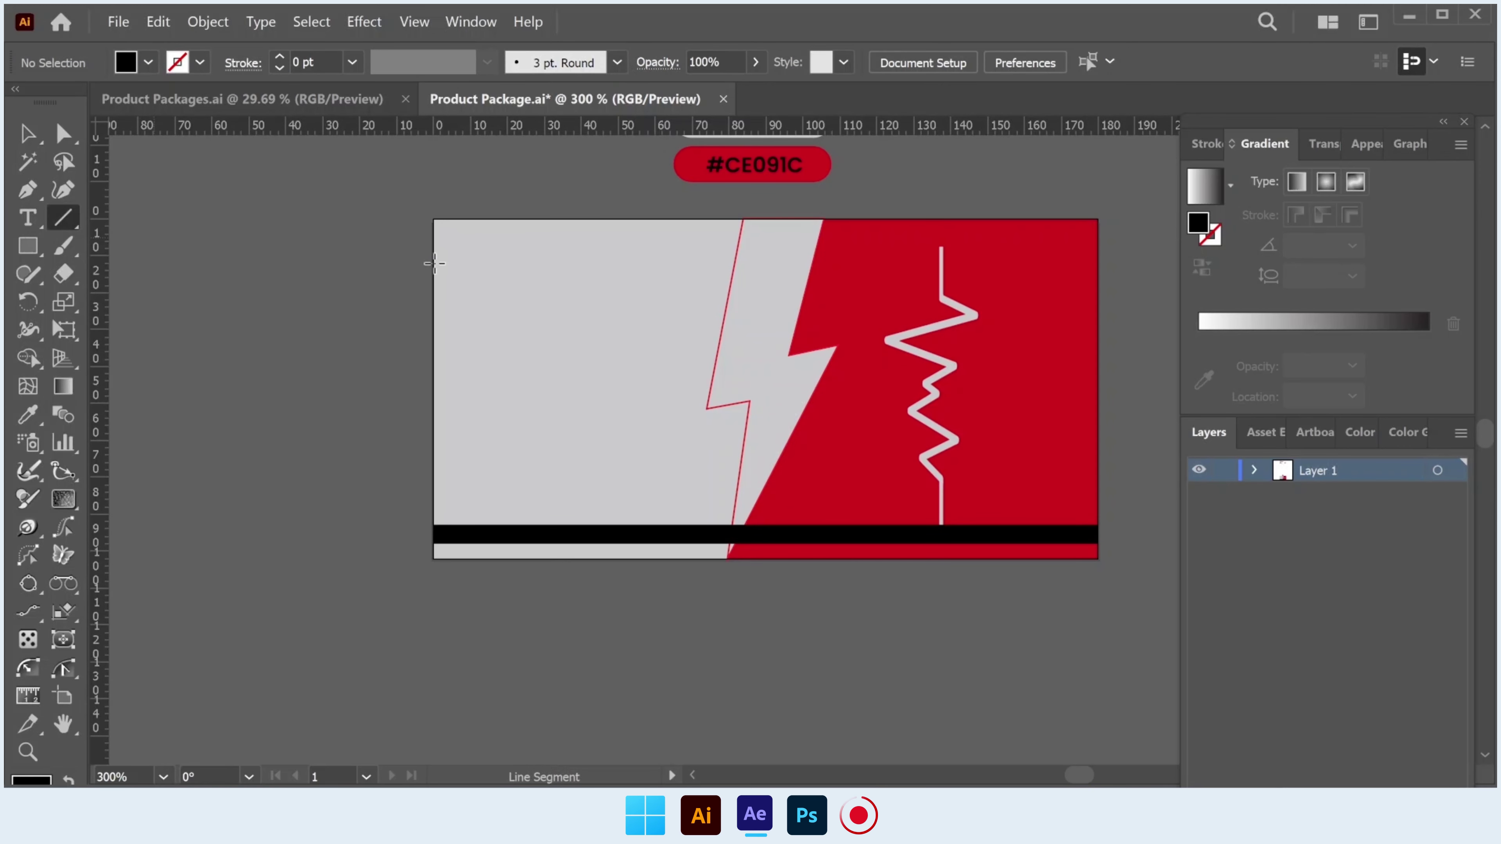
mouse_move(433, 242)
left_mouse_down()
mouse_move(961, 262)
mouse_move(1098, 242)
left_mouse_up()
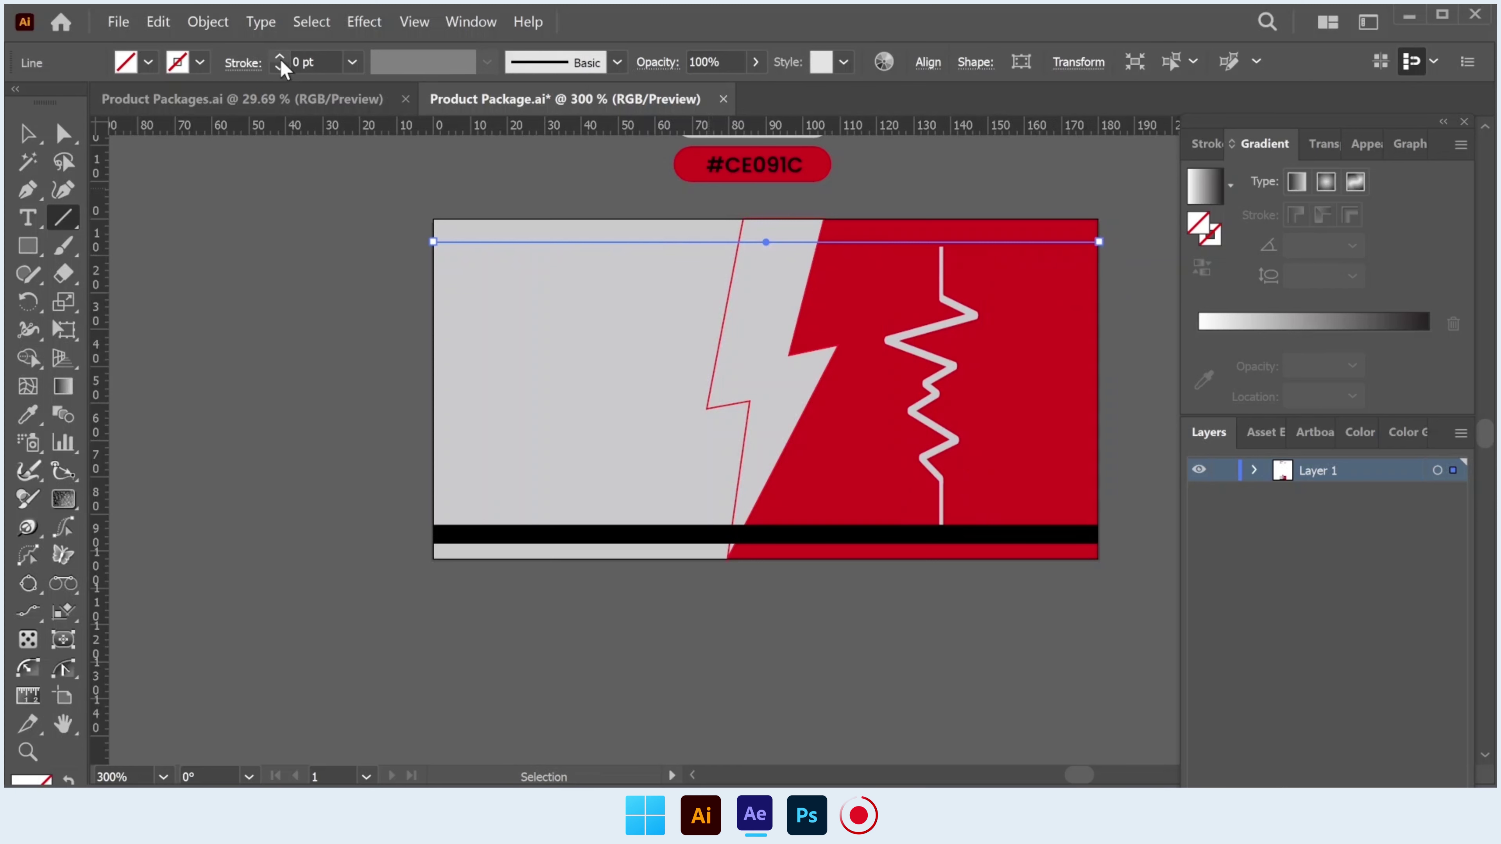
left_click(280, 58)
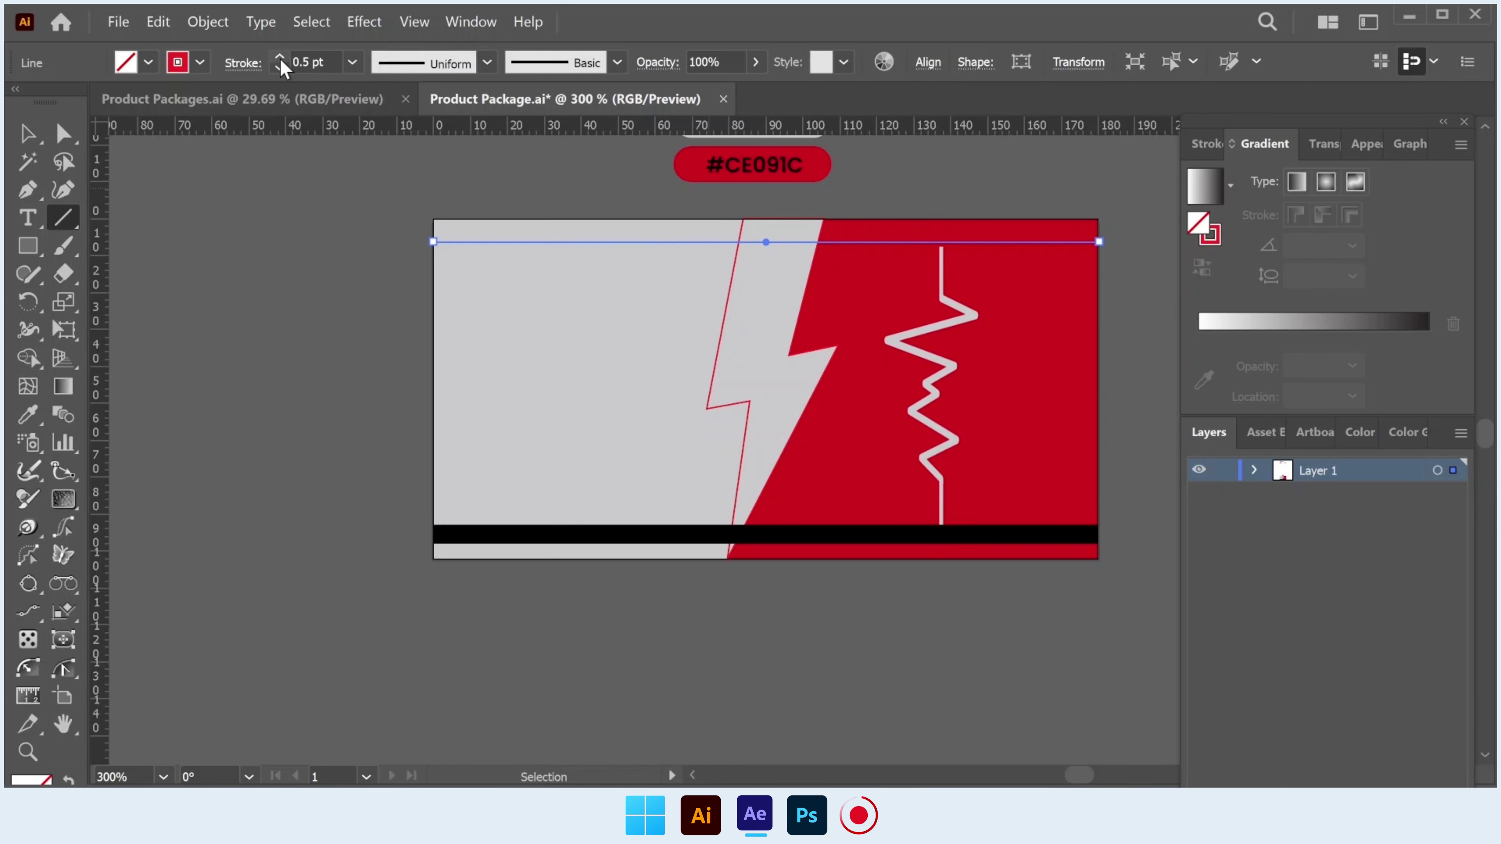
left_click(177, 61)
left_click(163, 170)
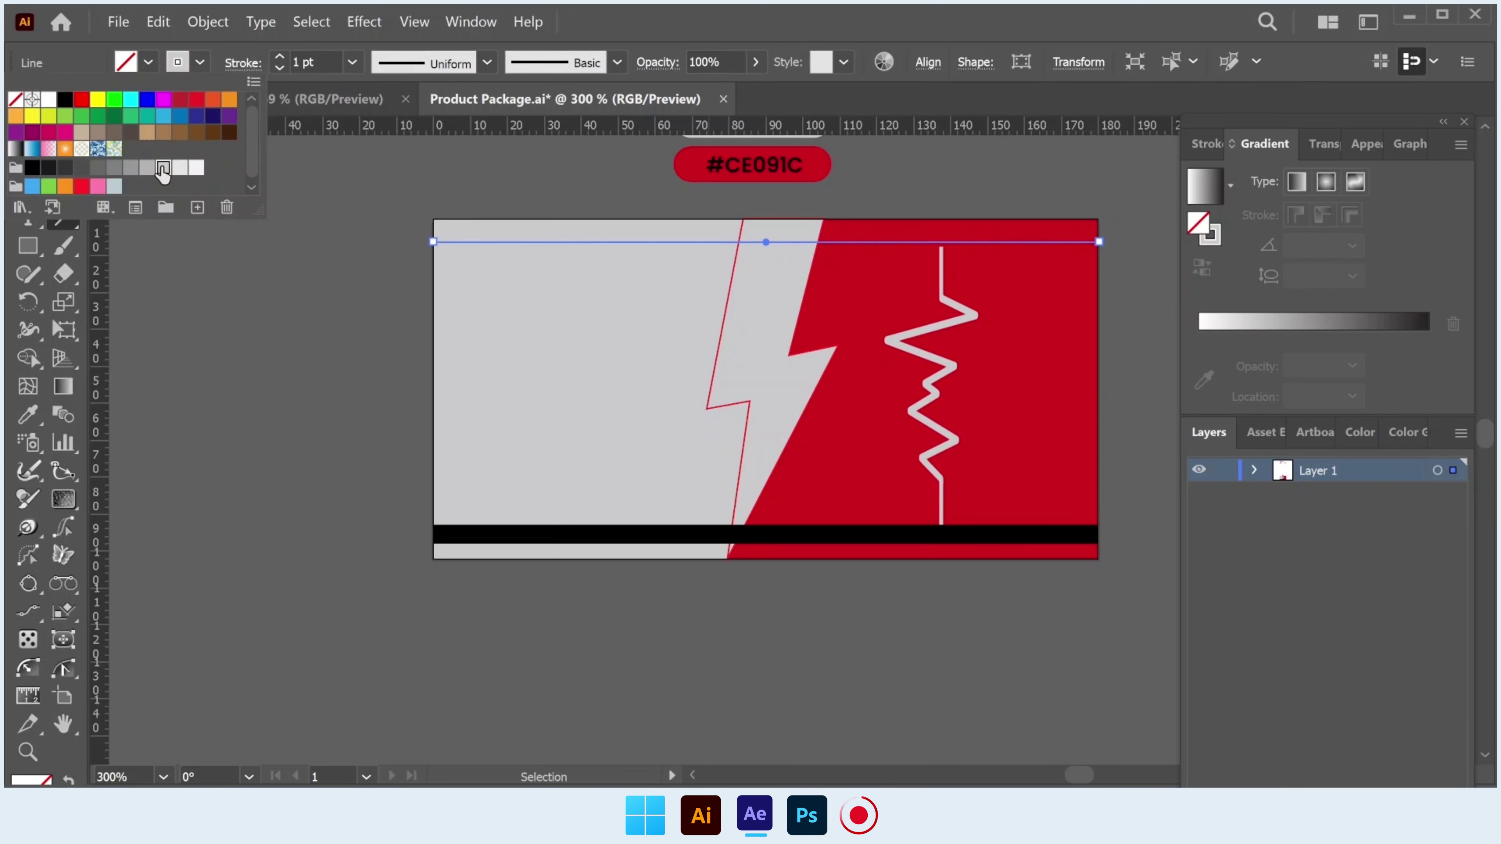
left_click(280, 57)
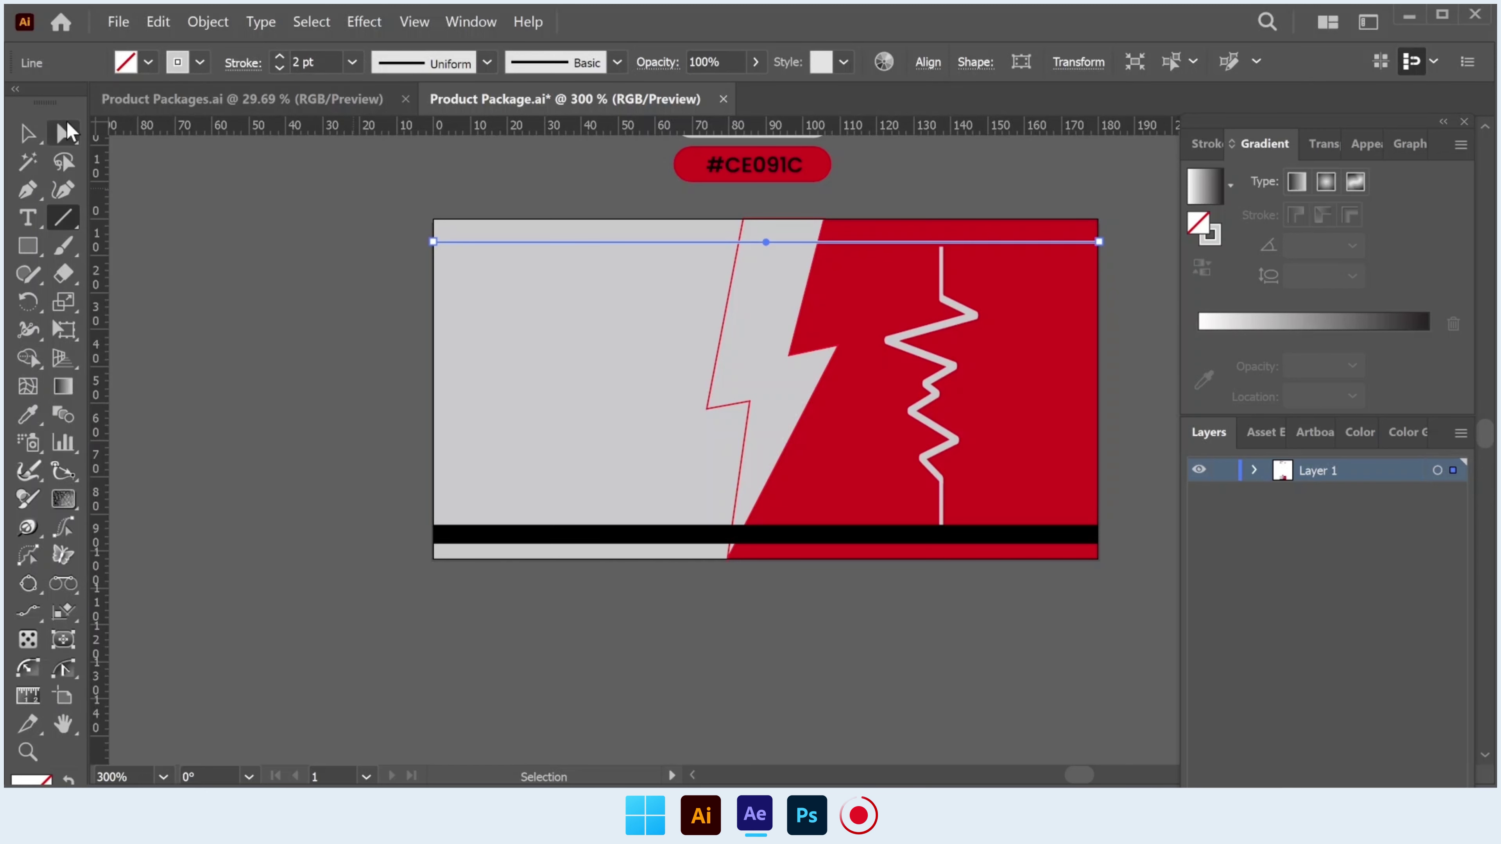
left_click(28, 134)
key("Down")
key("Down")
key("Down")
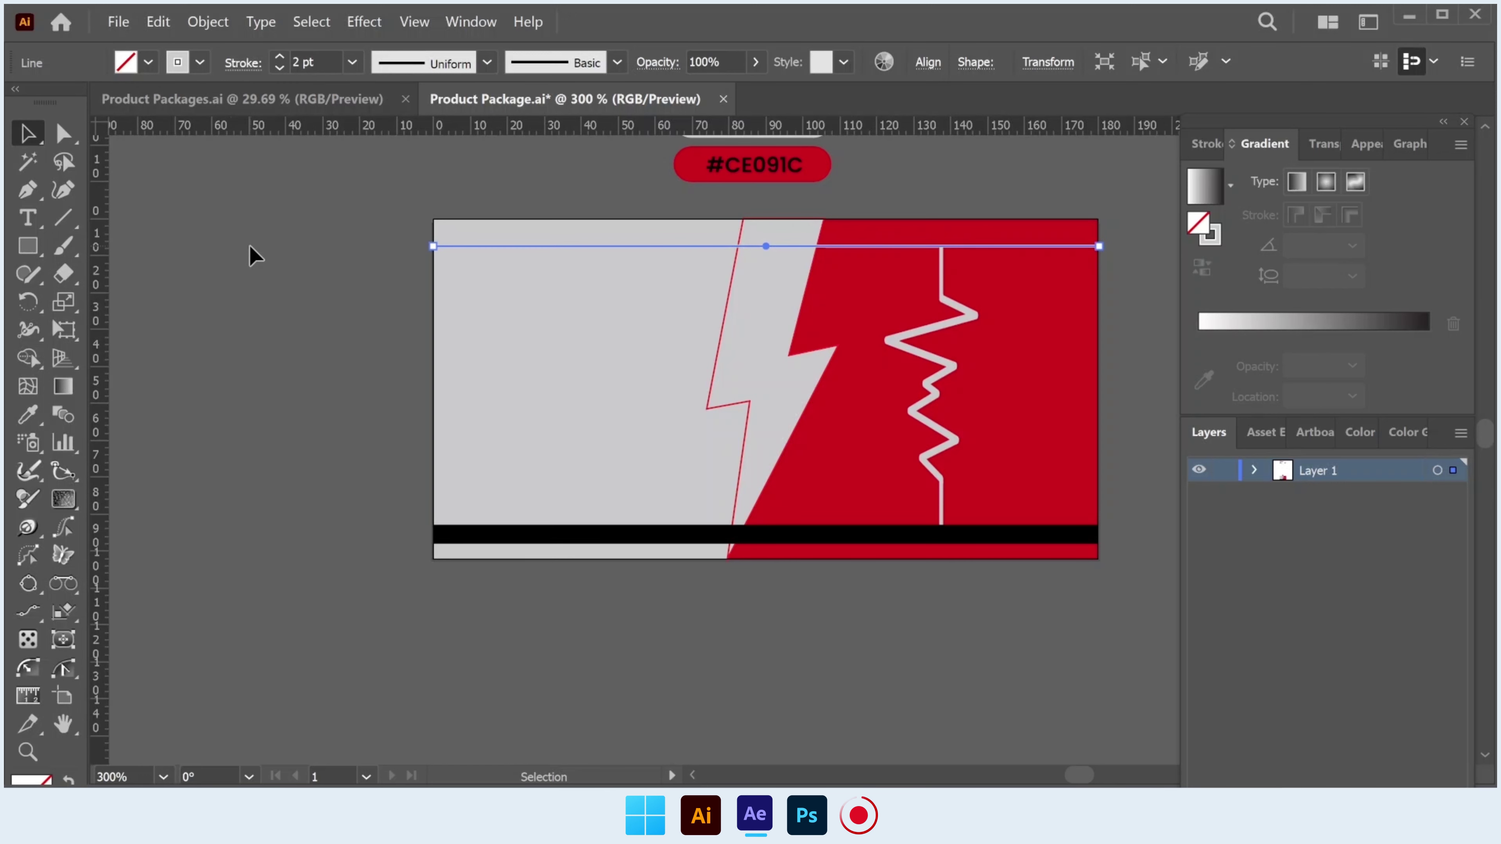
left_click(248, 245)
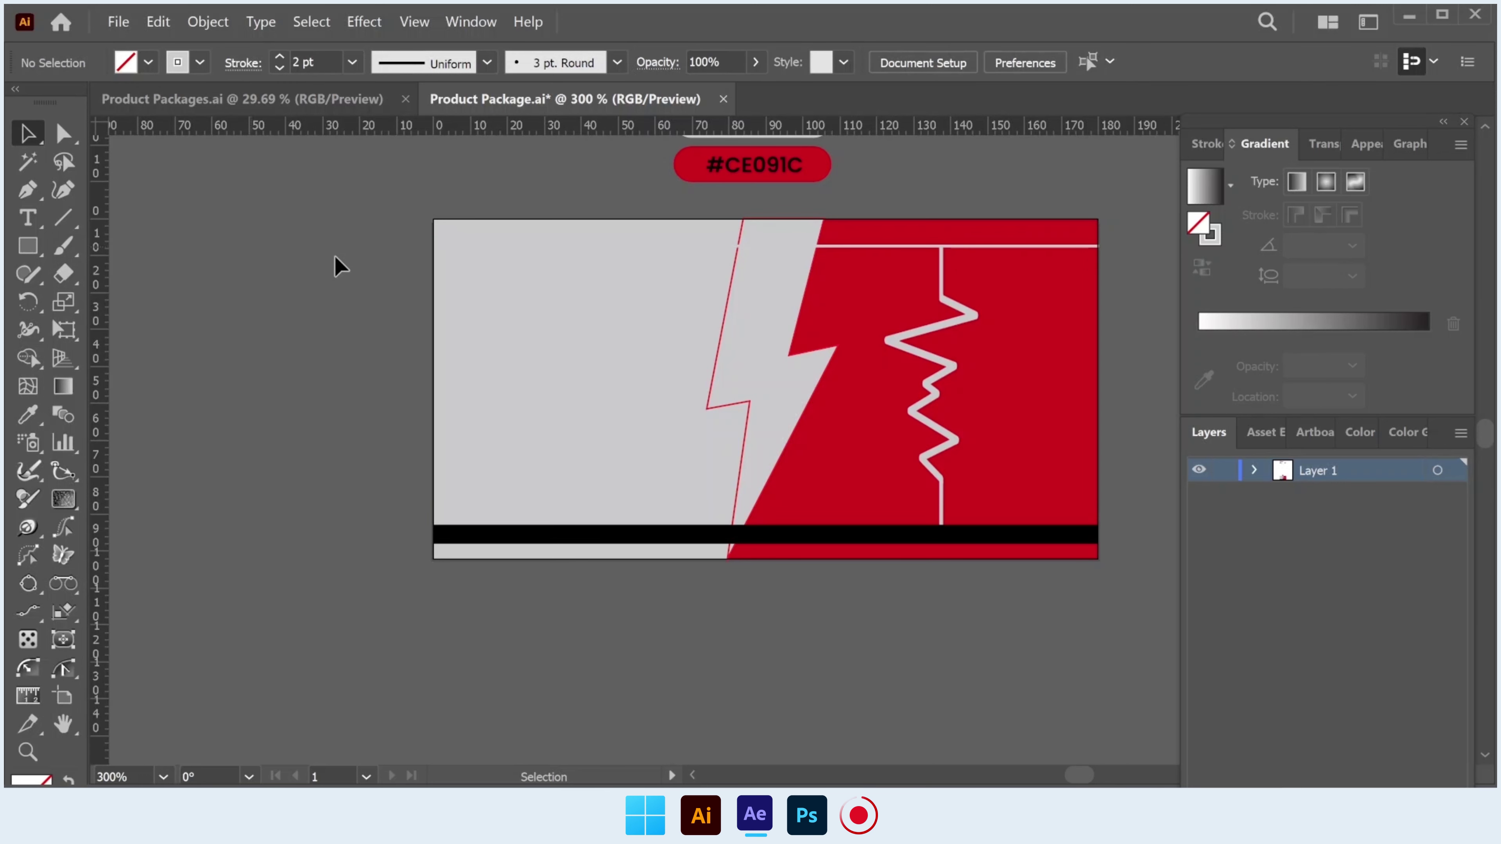
Draw a second top line from the bolt's edge leftward, coloured red over the grey area.
left_click(530, 247)
left_click(62, 217)
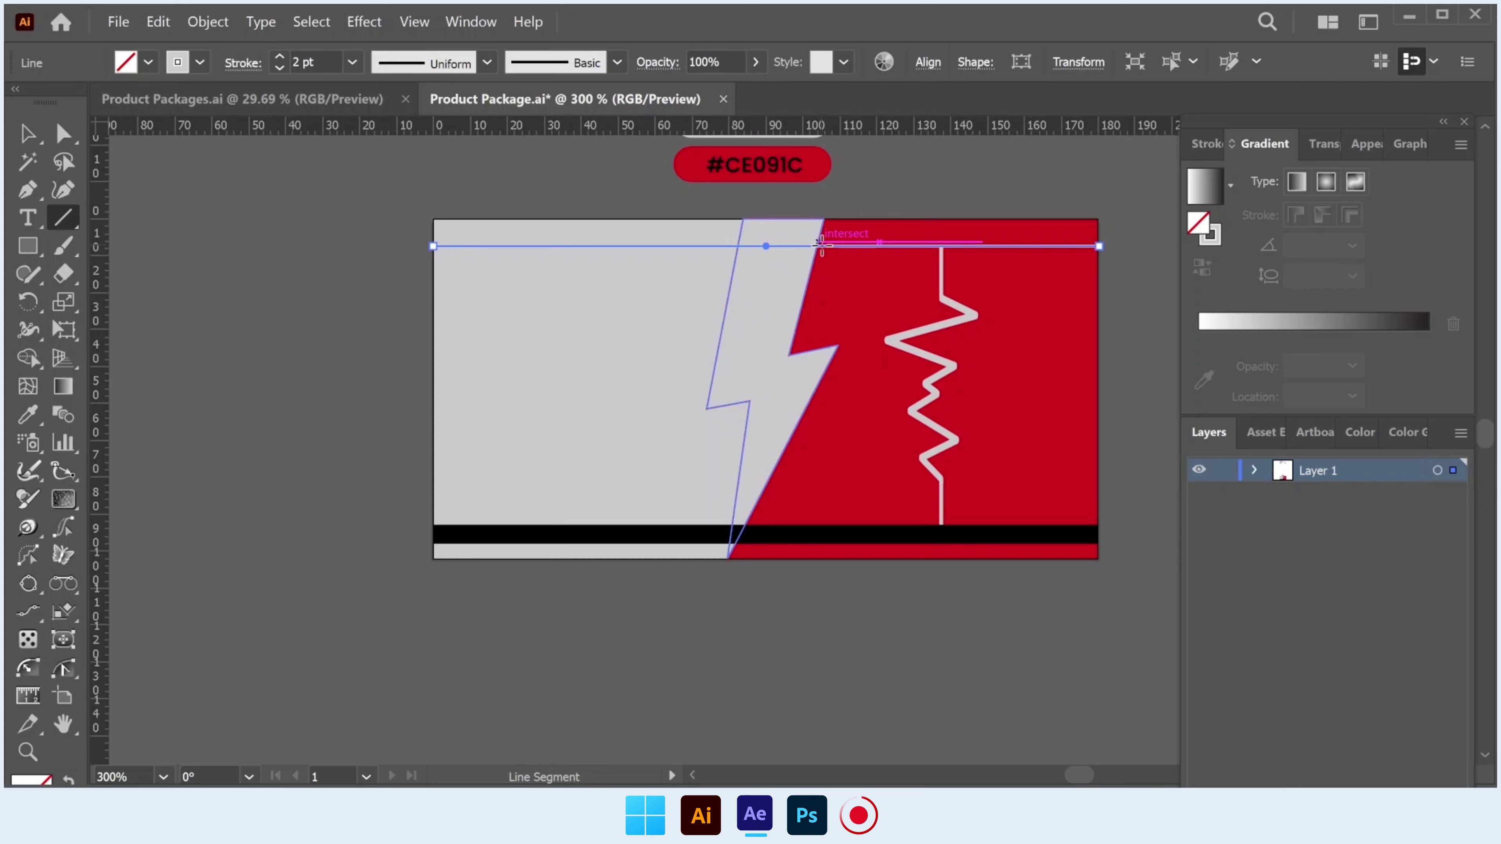
mouse_move(817, 246)
left_mouse_down()
mouse_move(376, 219)
mouse_move(433, 246)
left_mouse_up()
left_click(147, 62)
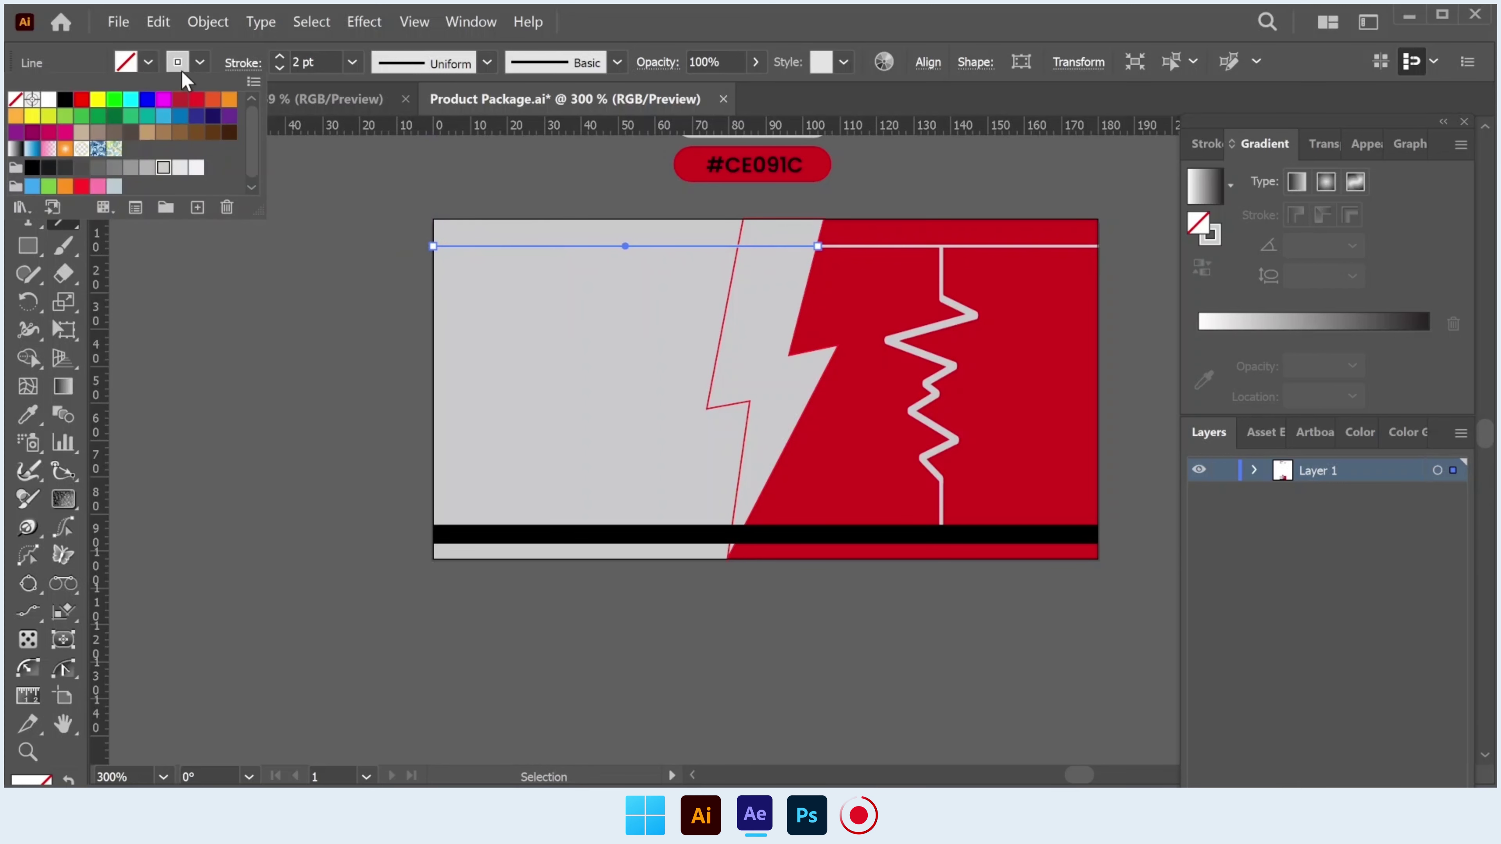
left_click(81, 98)
left_click(23, 133)
left_click(235, 228)
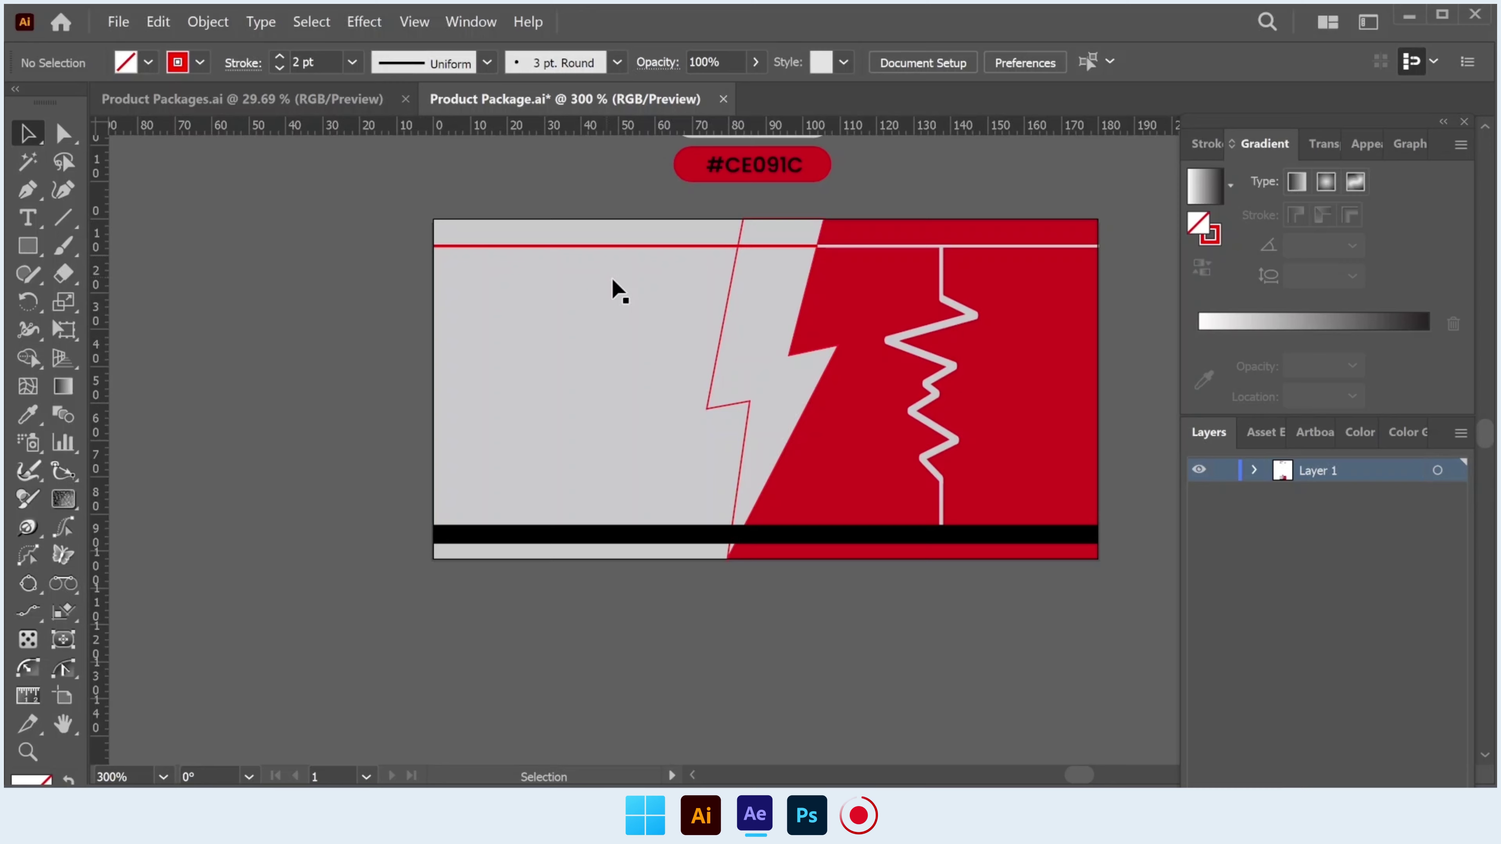
Stretch the zigzag heartbeat image upward until its top meets the thin light grey line.
left_click_drag(645, 390, 492, 376)
left_click(768, 373)
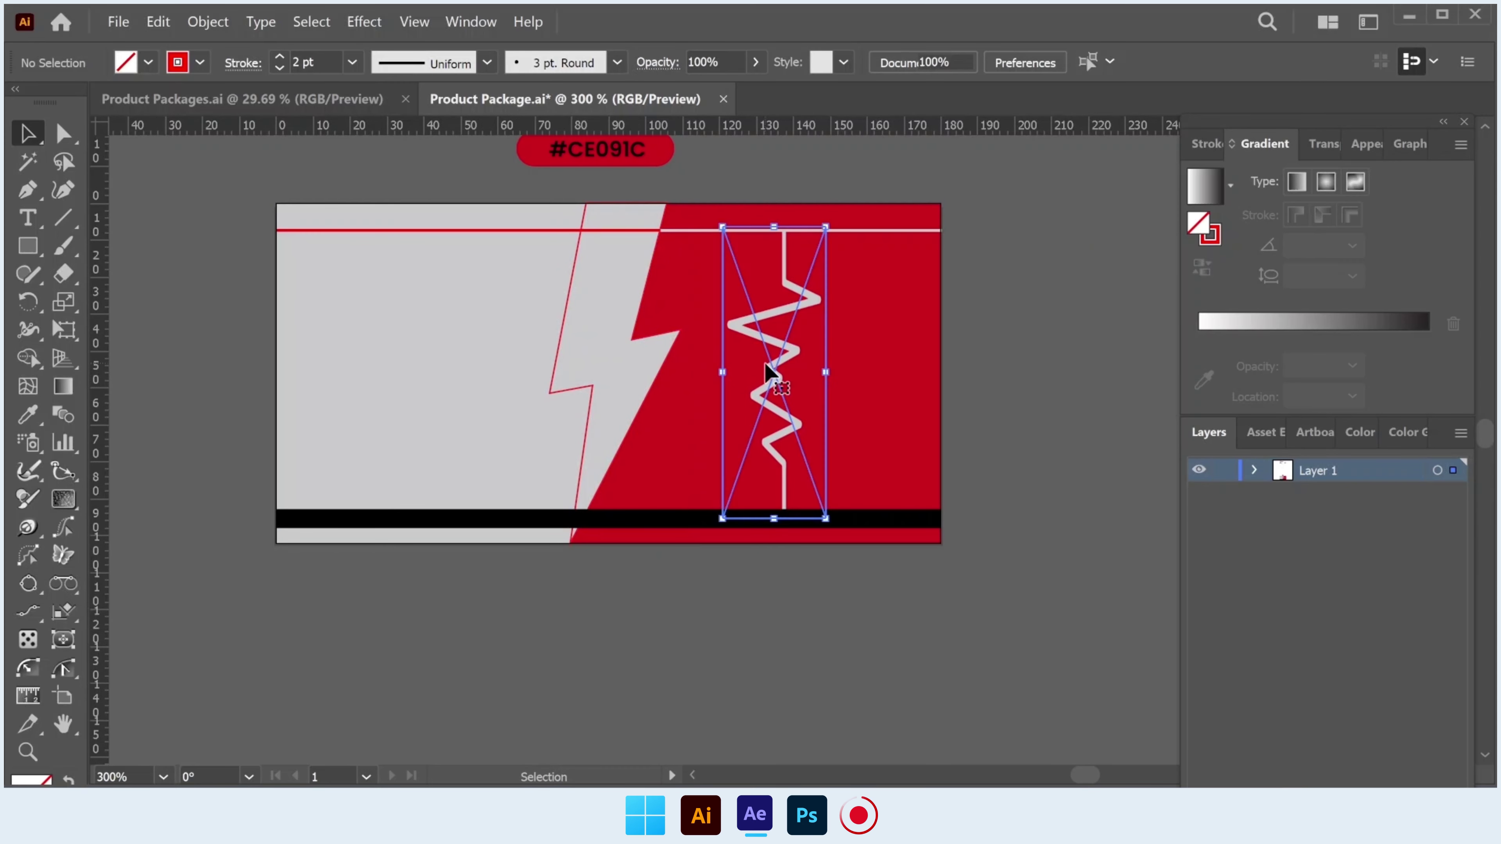
mouse_move(722, 226)
left_mouse_down()
mouse_move(748, 283)
mouse_move(782, 216)
mouse_move(753, 227)
left_mouse_up()
key("ctrl+plus")
key("ctrl+plus")
key("ctrl+plus")
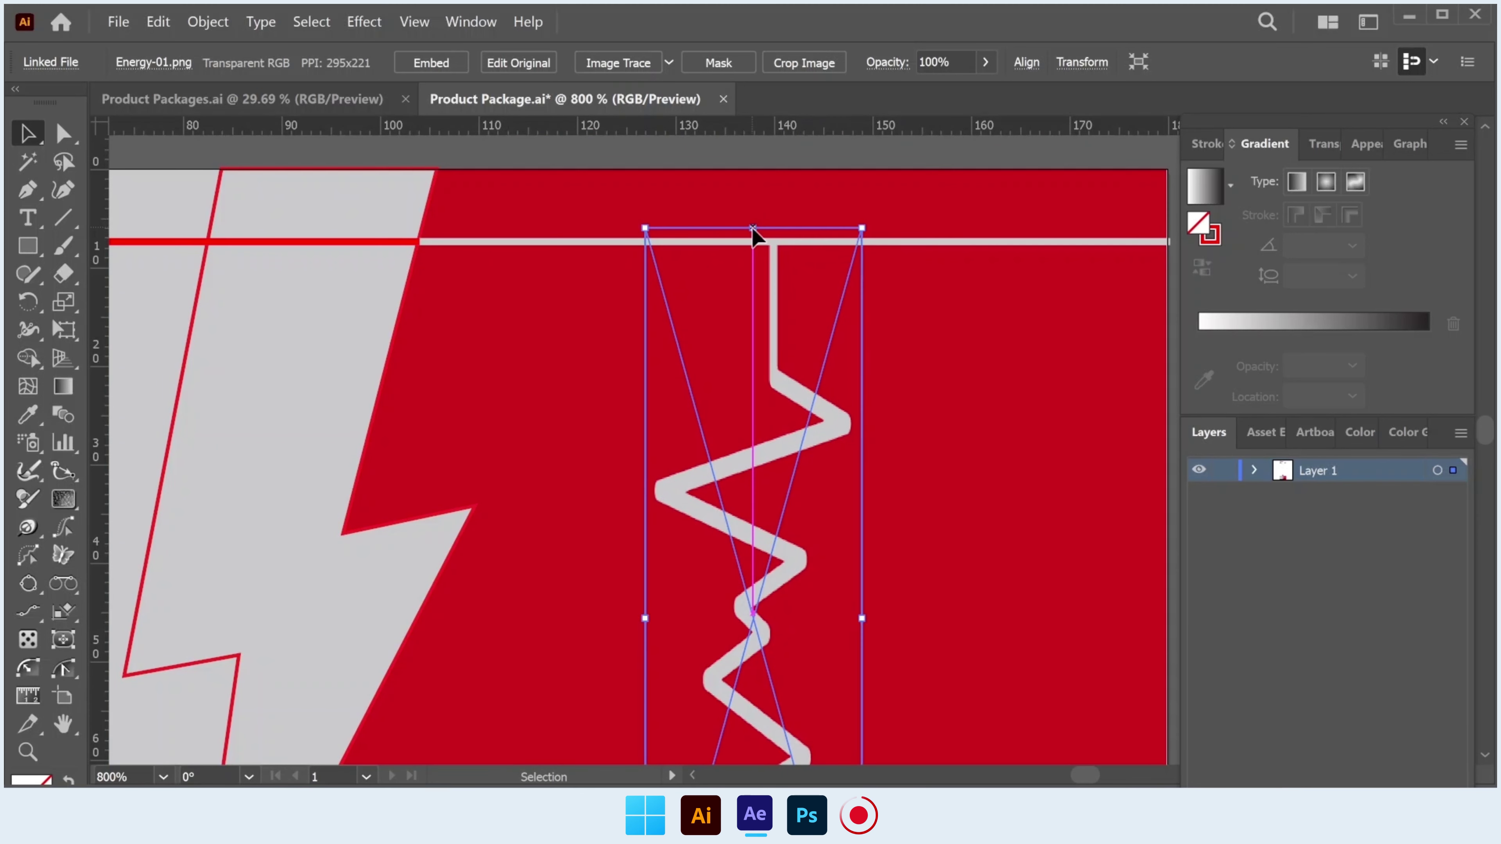
key("ctrl+minus")
key("ctrl+minus")
key("ctrl+minus")
left_click(971, 412)
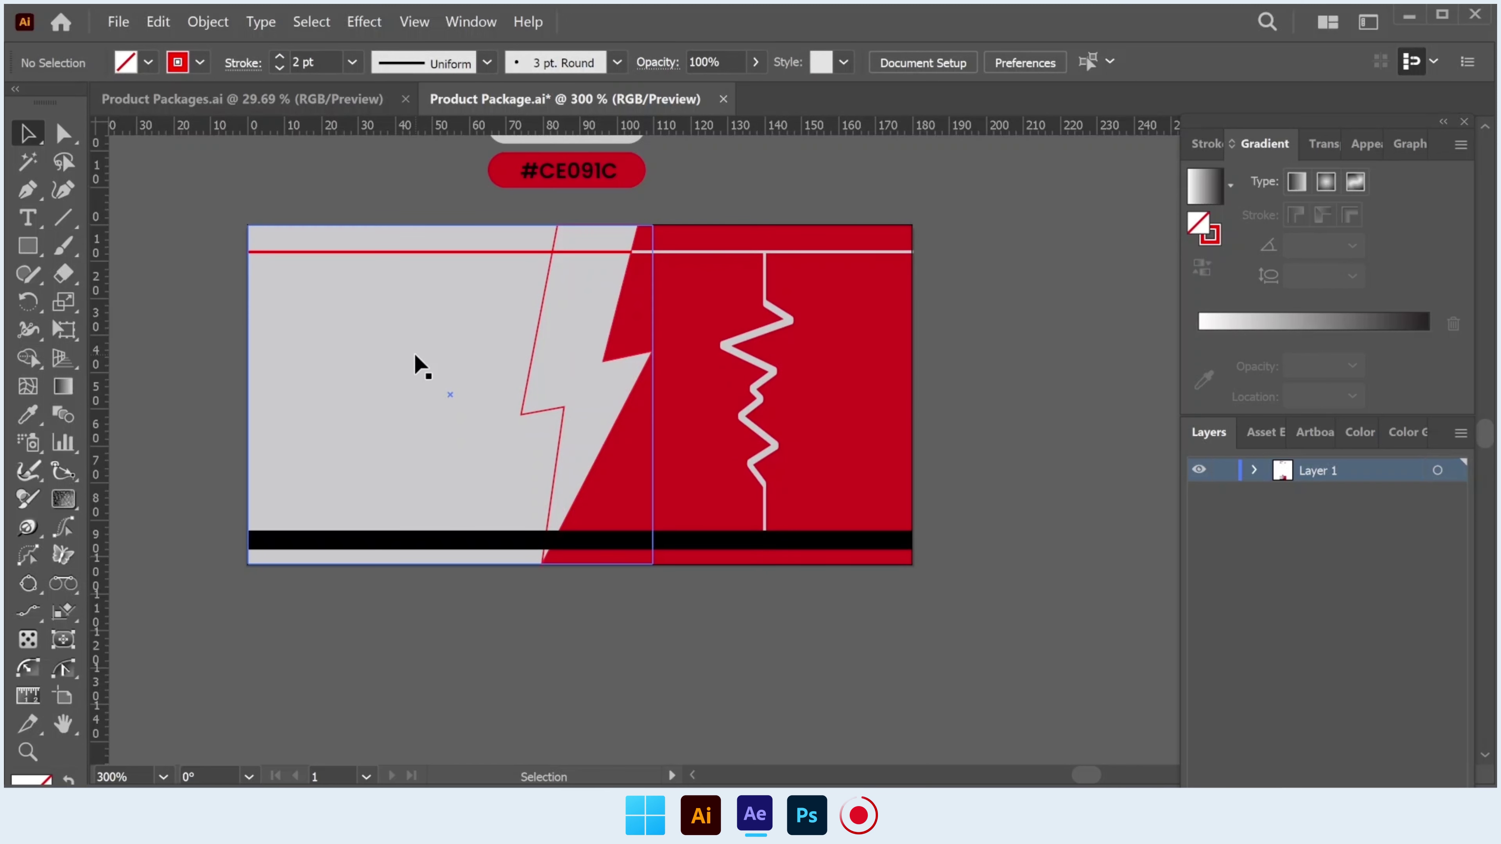
Type ENERGY and DRINK on two lines on the grey area left of the bolt.
left_click(28, 218)
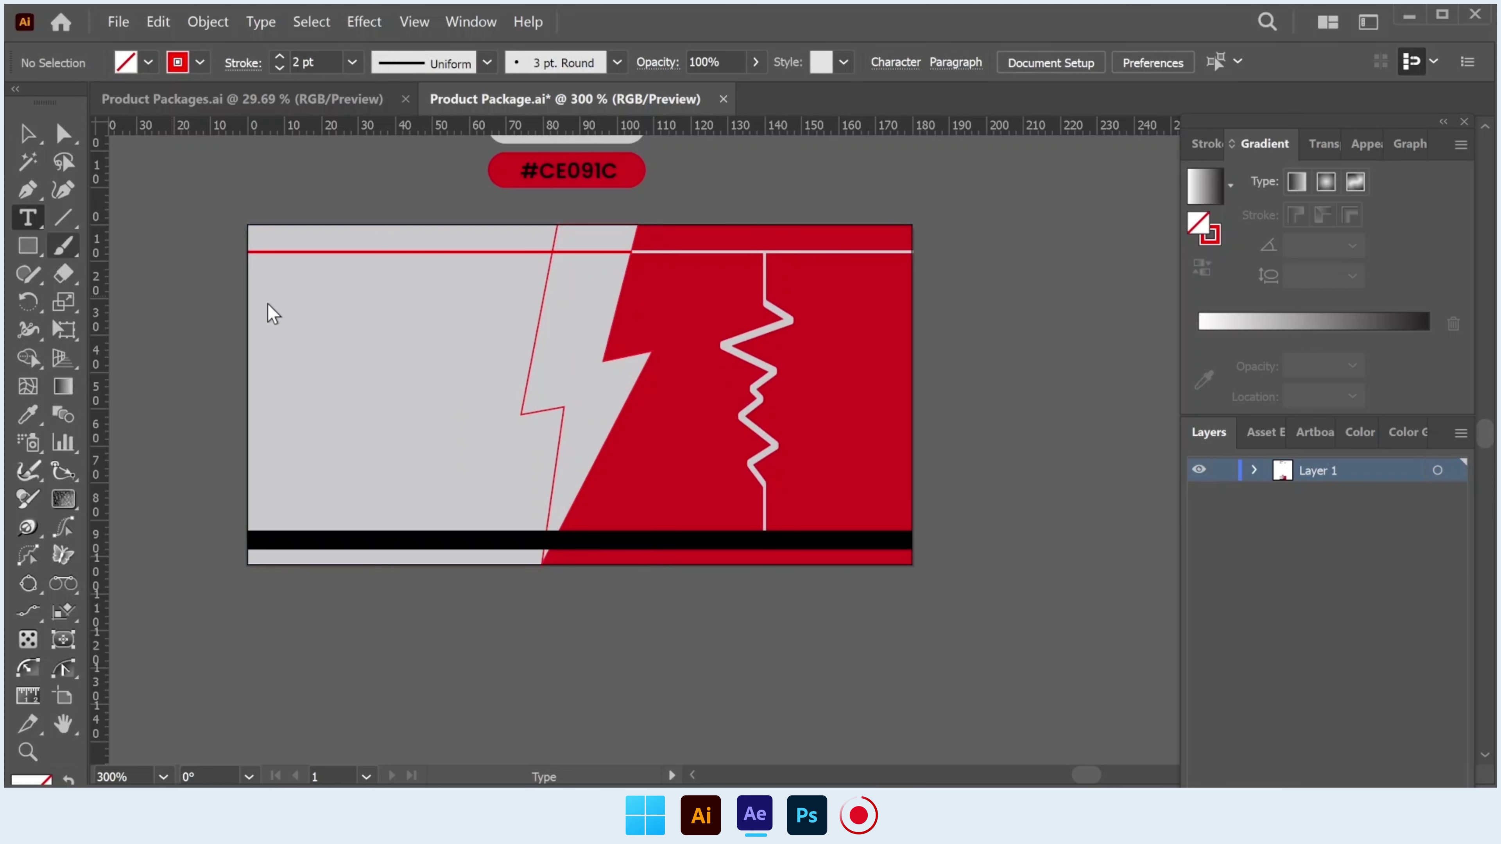
left_click(440, 312)
type("e")
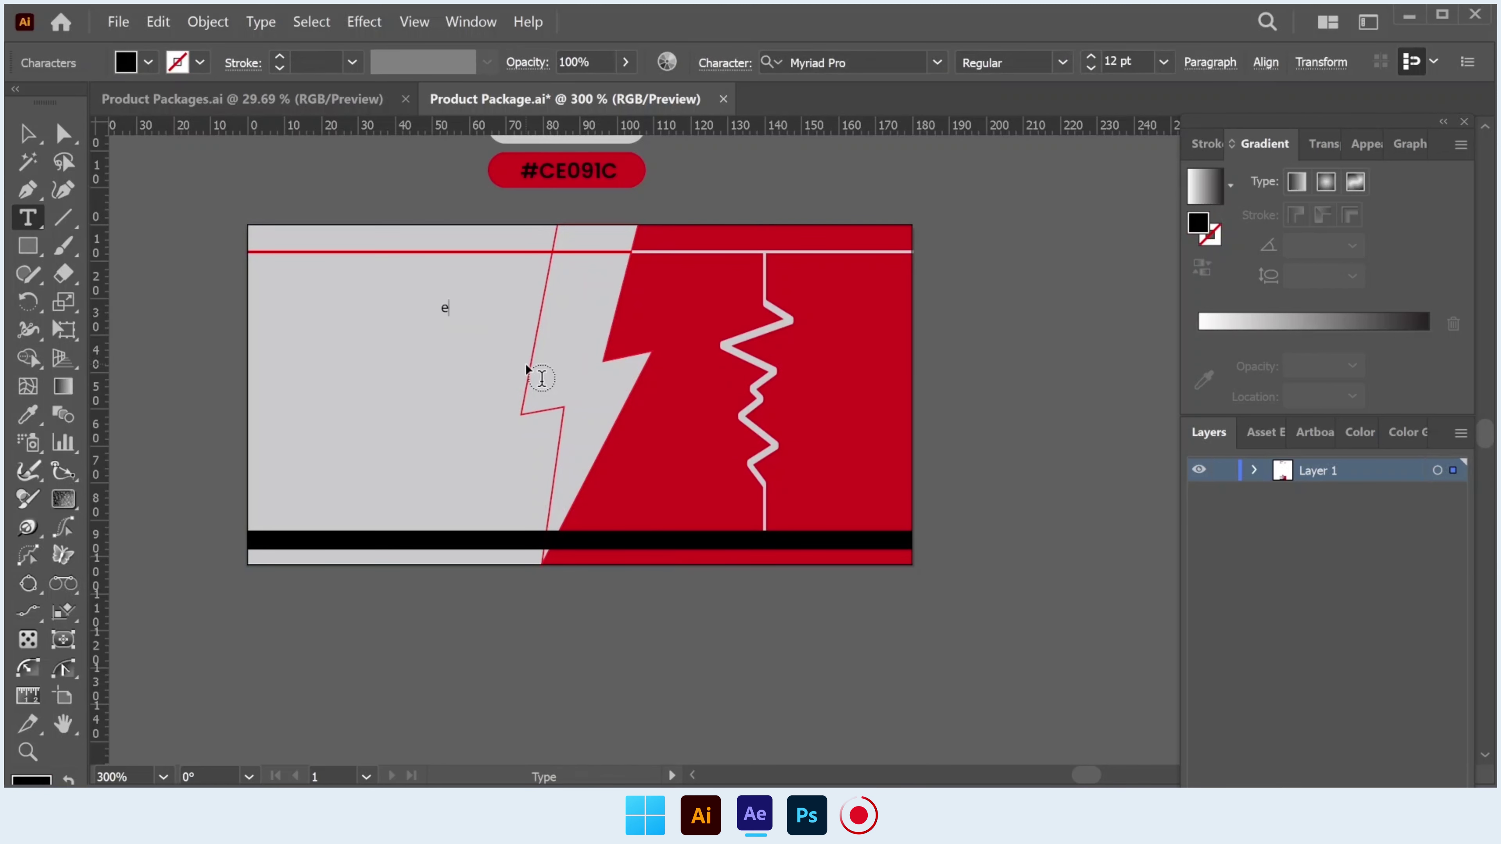
key("BackSpace")
type("ENERGY")
key("Return")
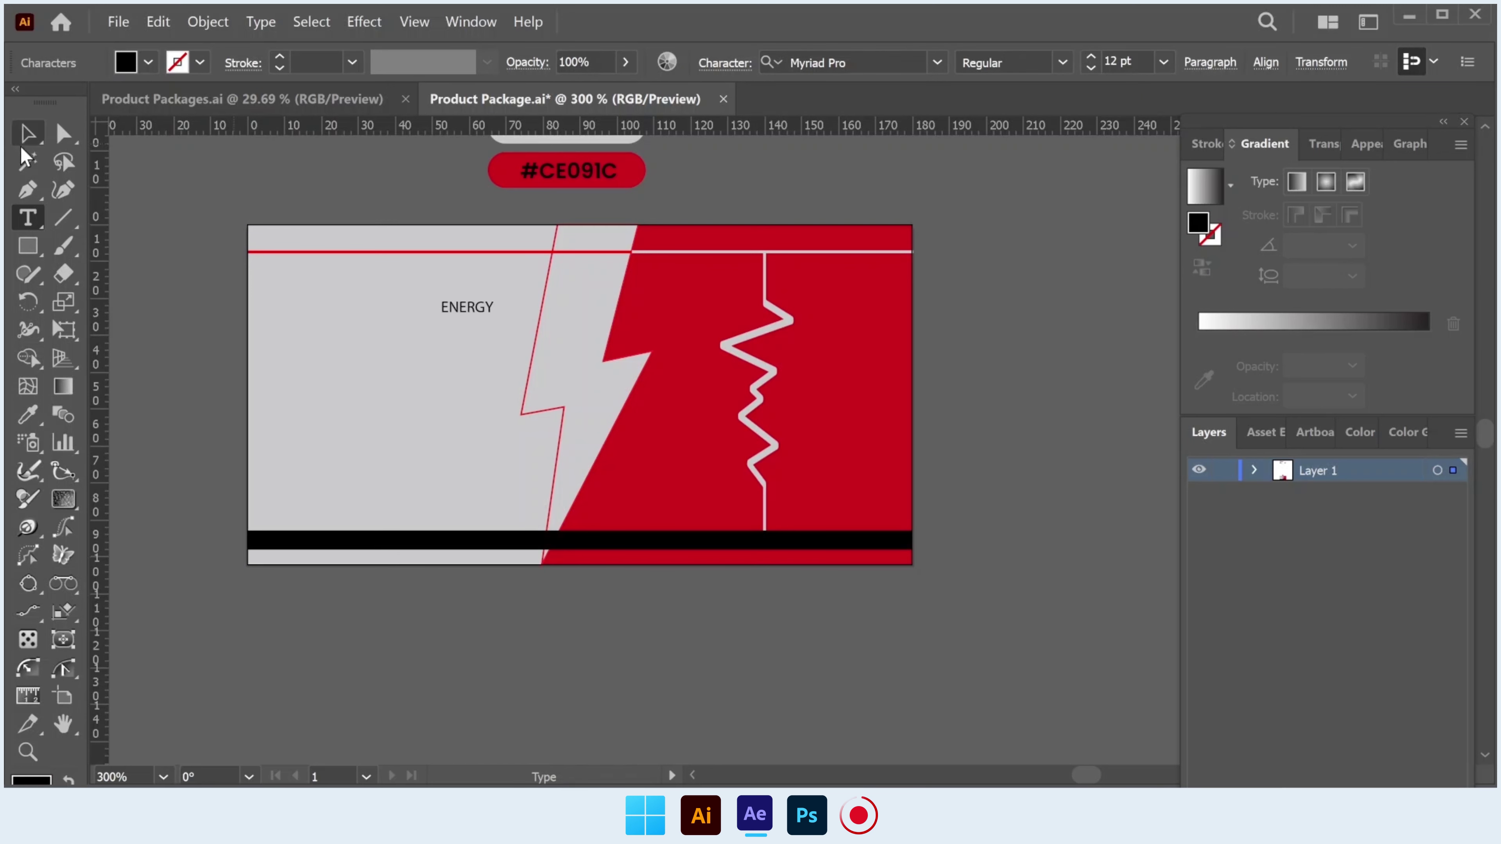
type("DRINK")
key("Escape")
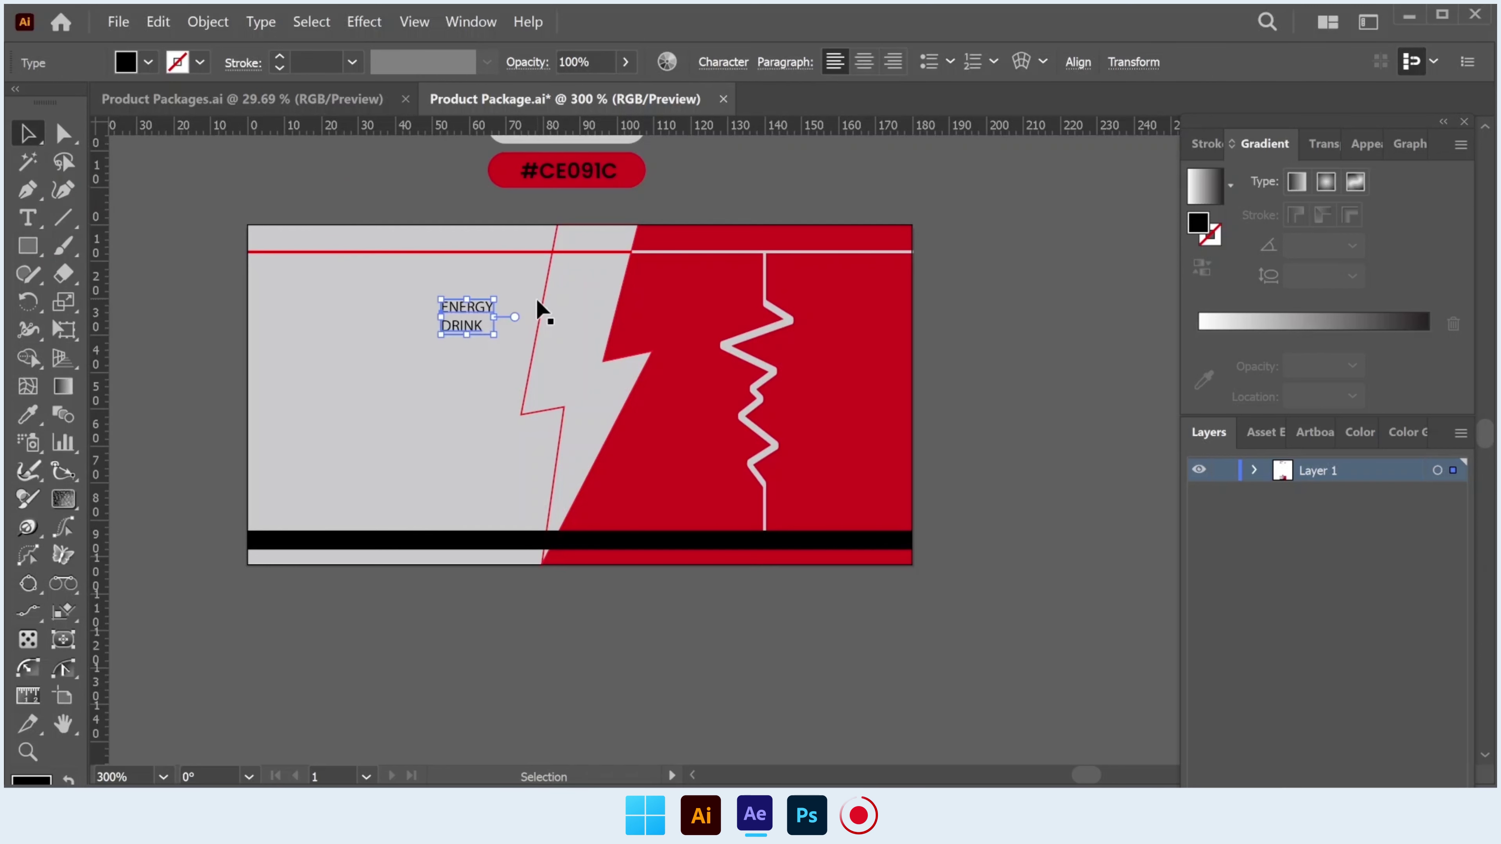
Enlarge the ENERGY DRINK text and set it in the Ethnocentric font.
left_click_drag(490, 335, 564, 382)
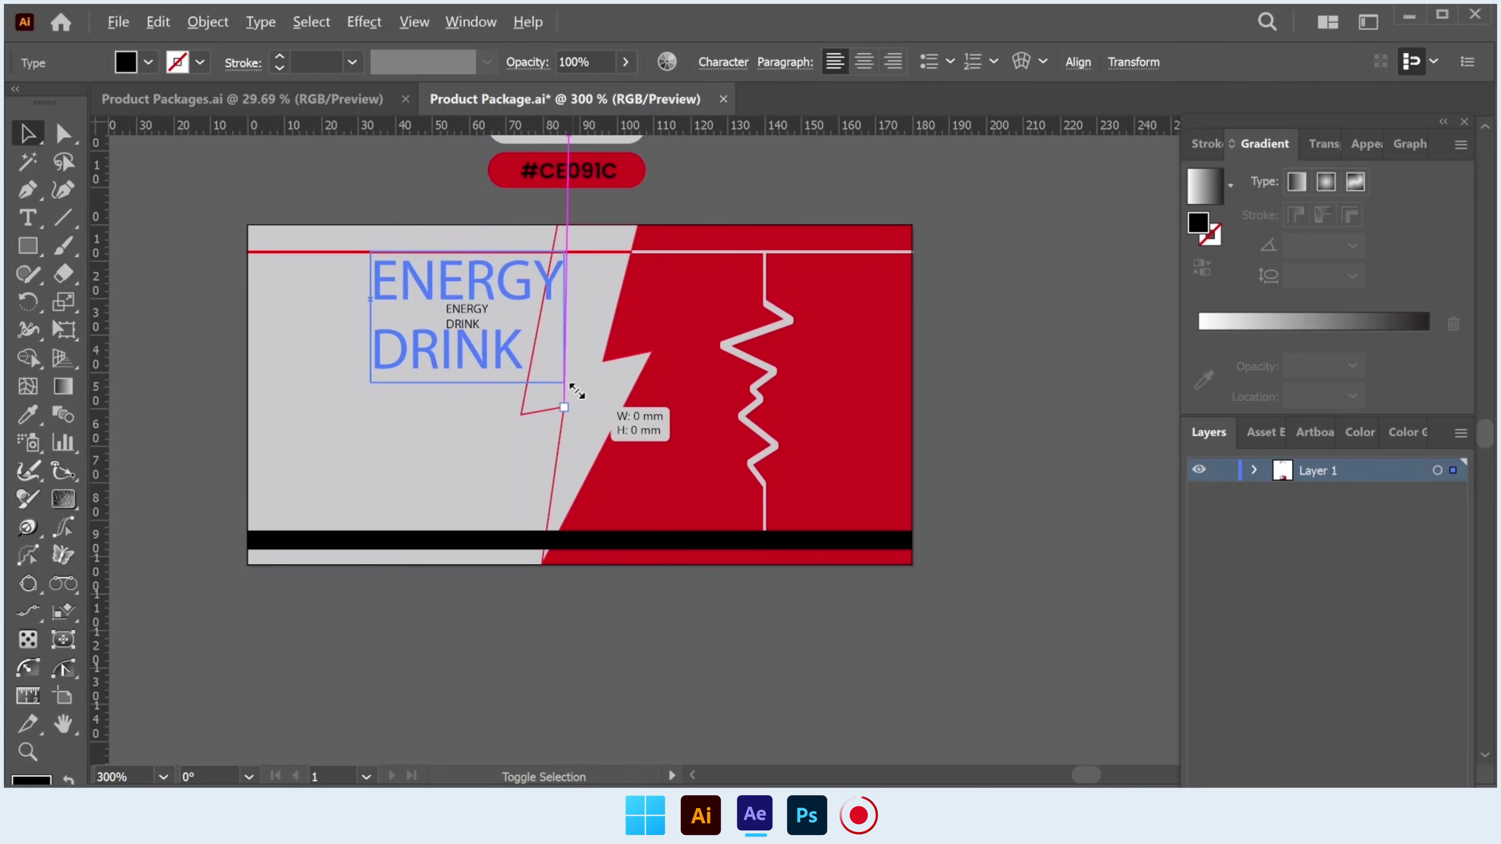
left_click(722, 61)
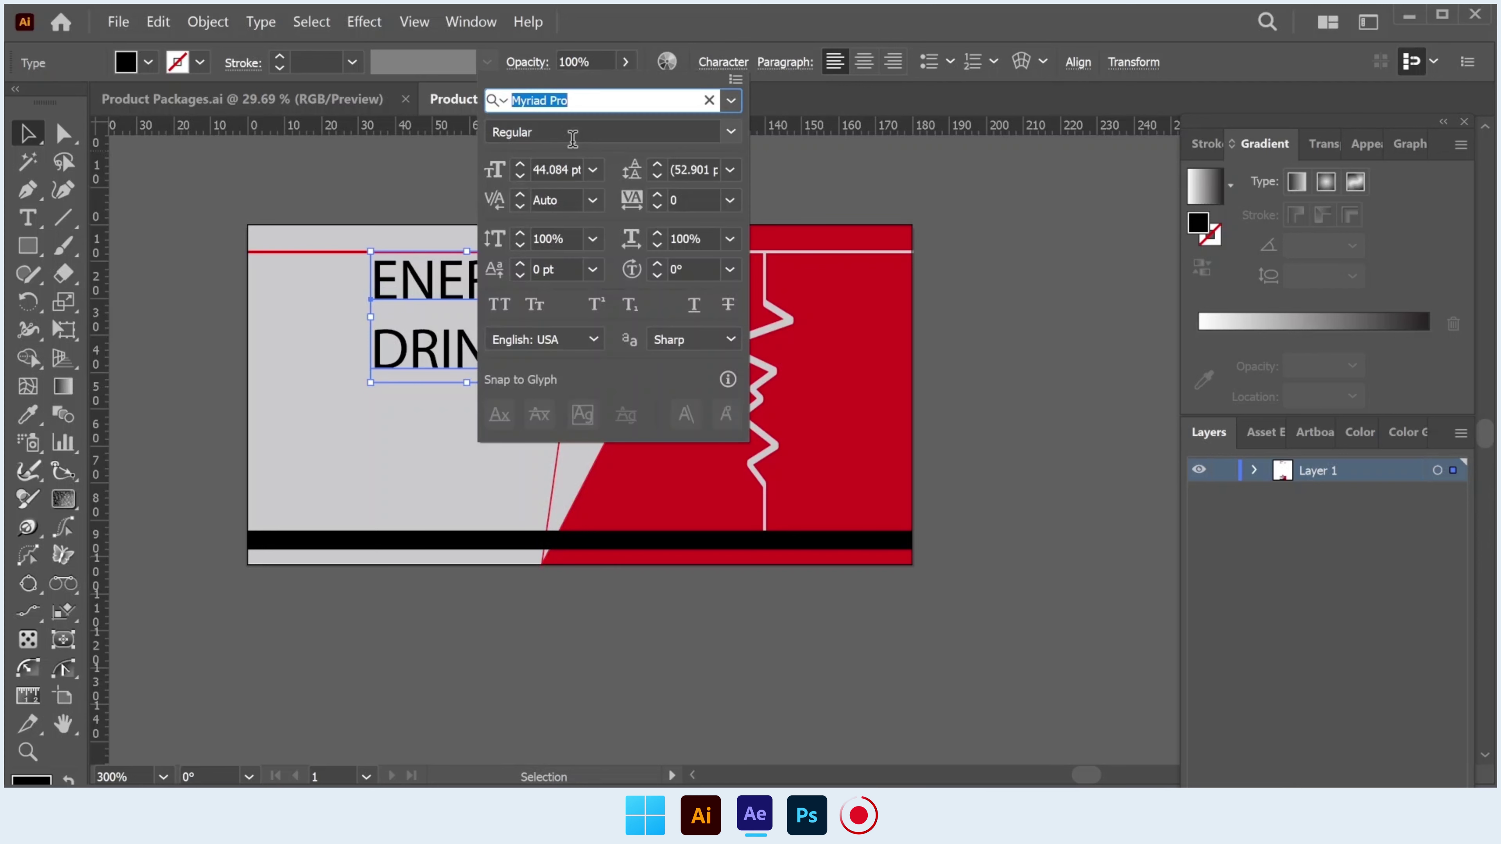
left_click(542, 93)
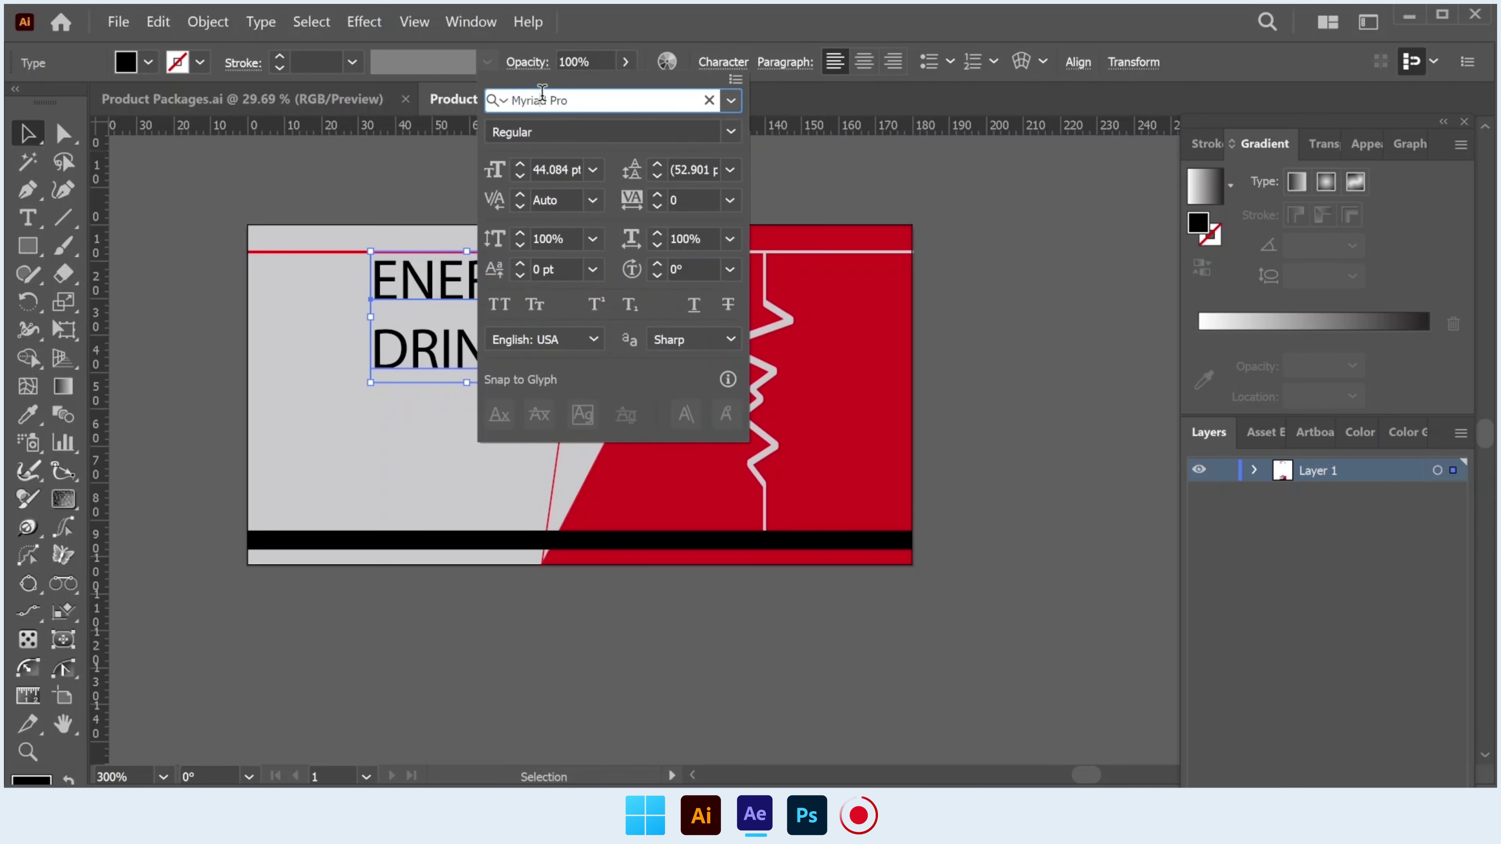
left_click(407, 170)
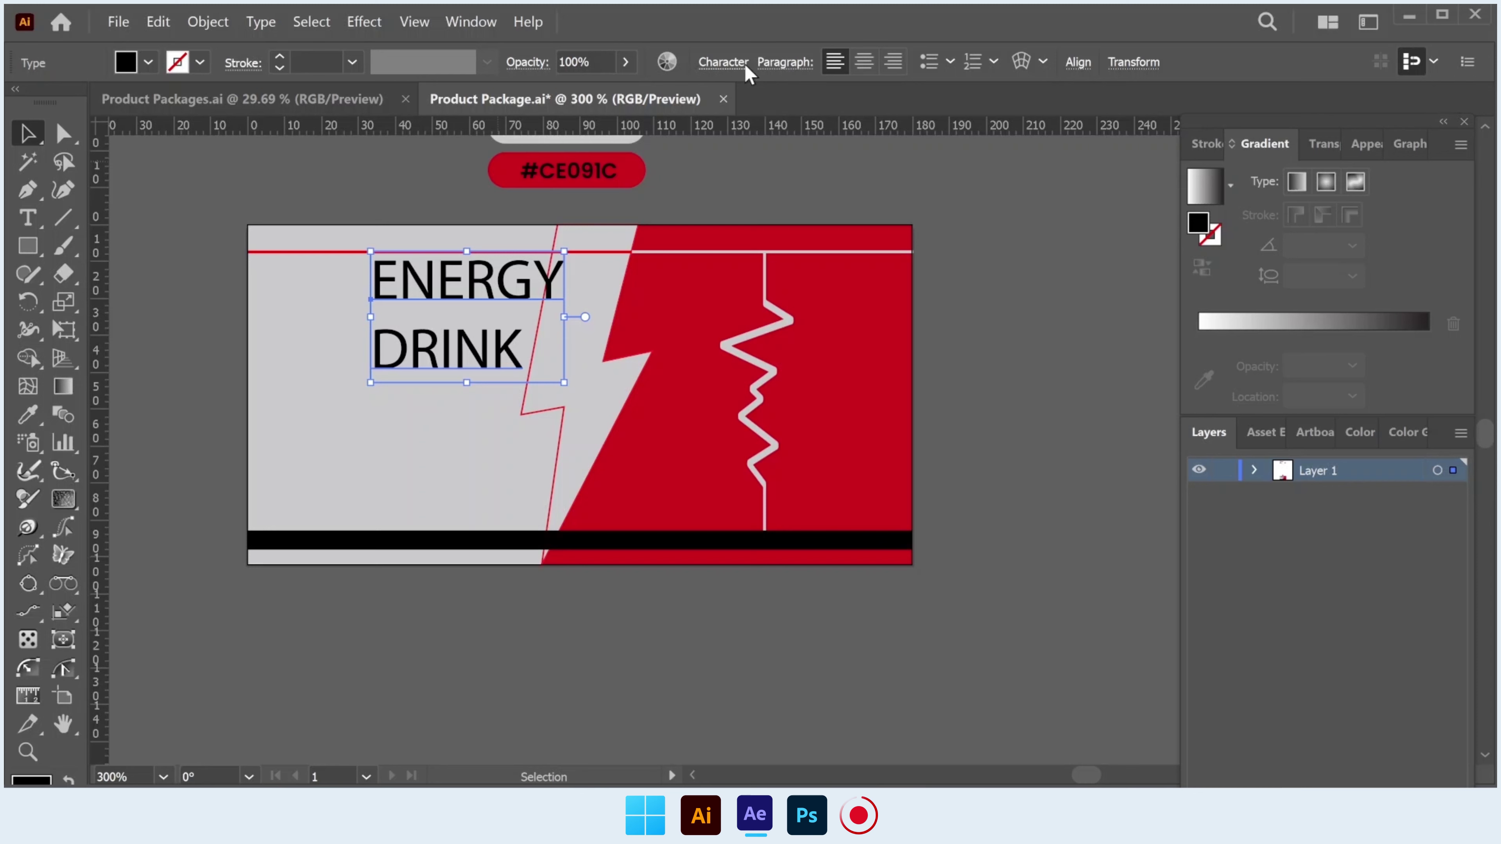
left_click(723, 61)
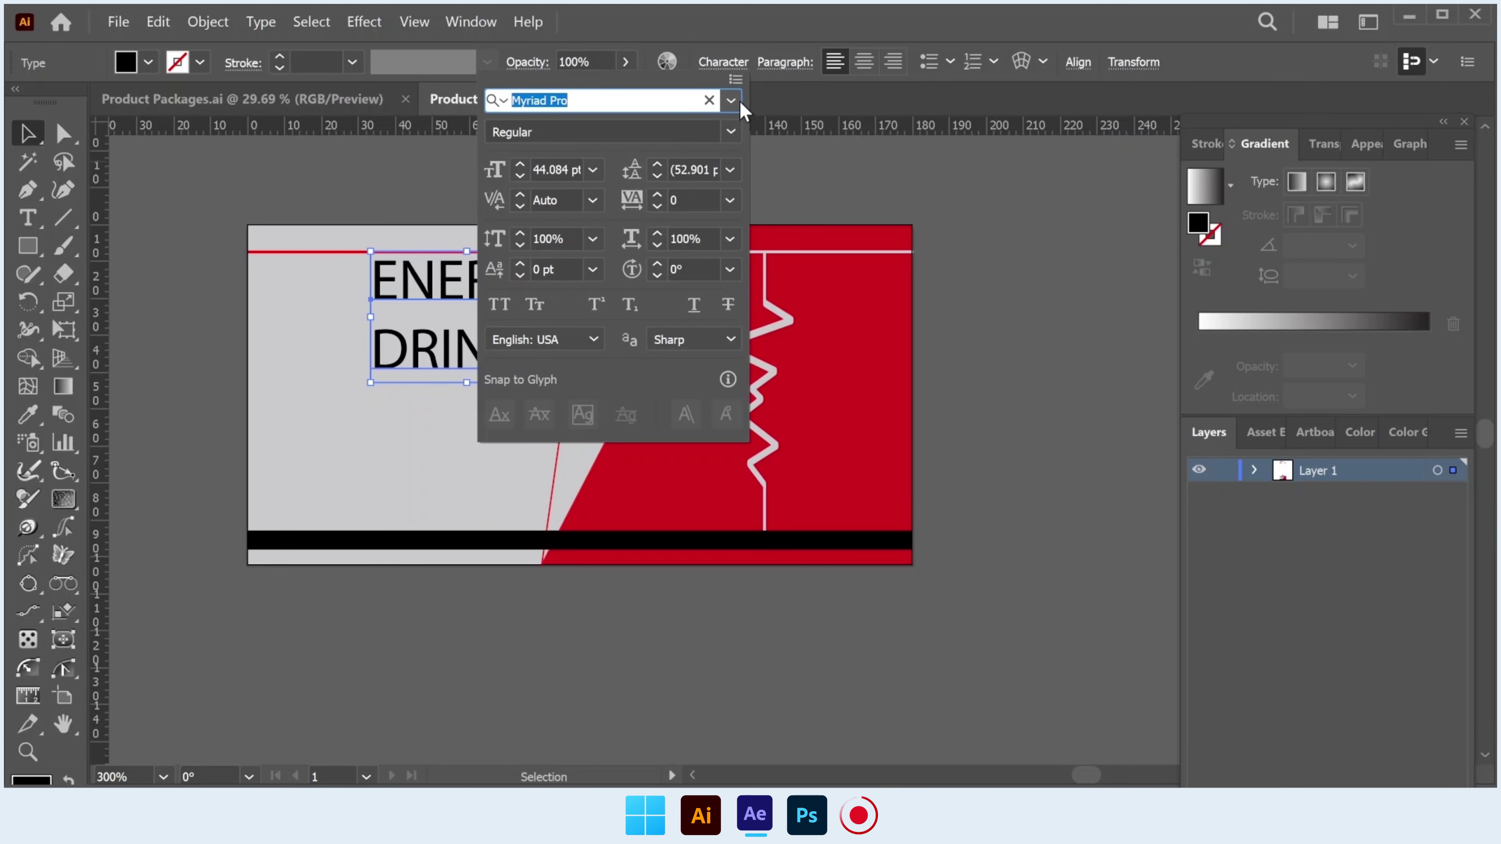
left_click(732, 101)
scroll(835, 293, "up", 15)
scroll(835, 293, "up", 5)
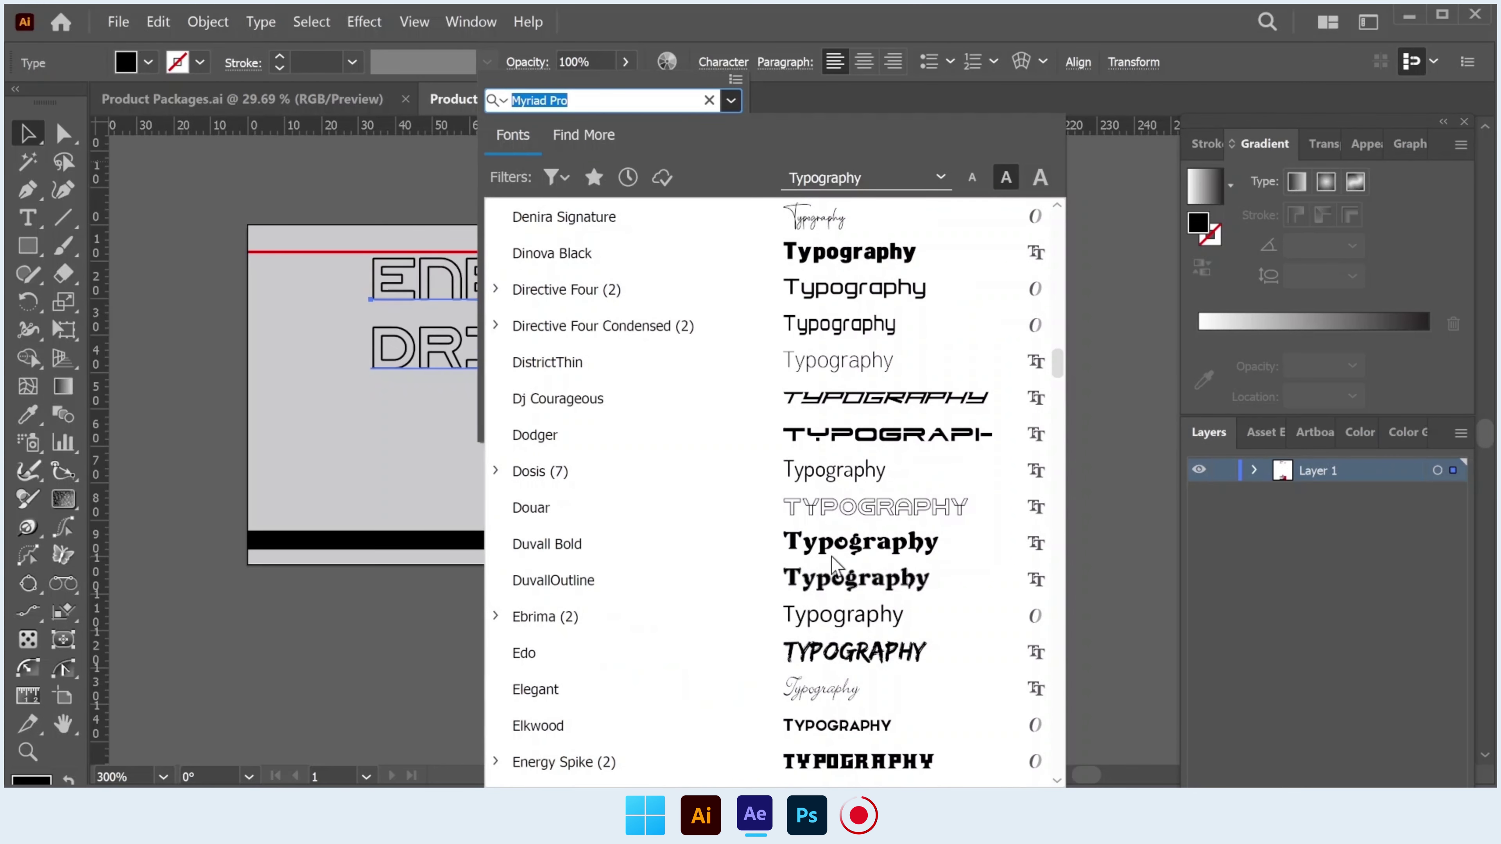
scroll(839, 615, "down", 3)
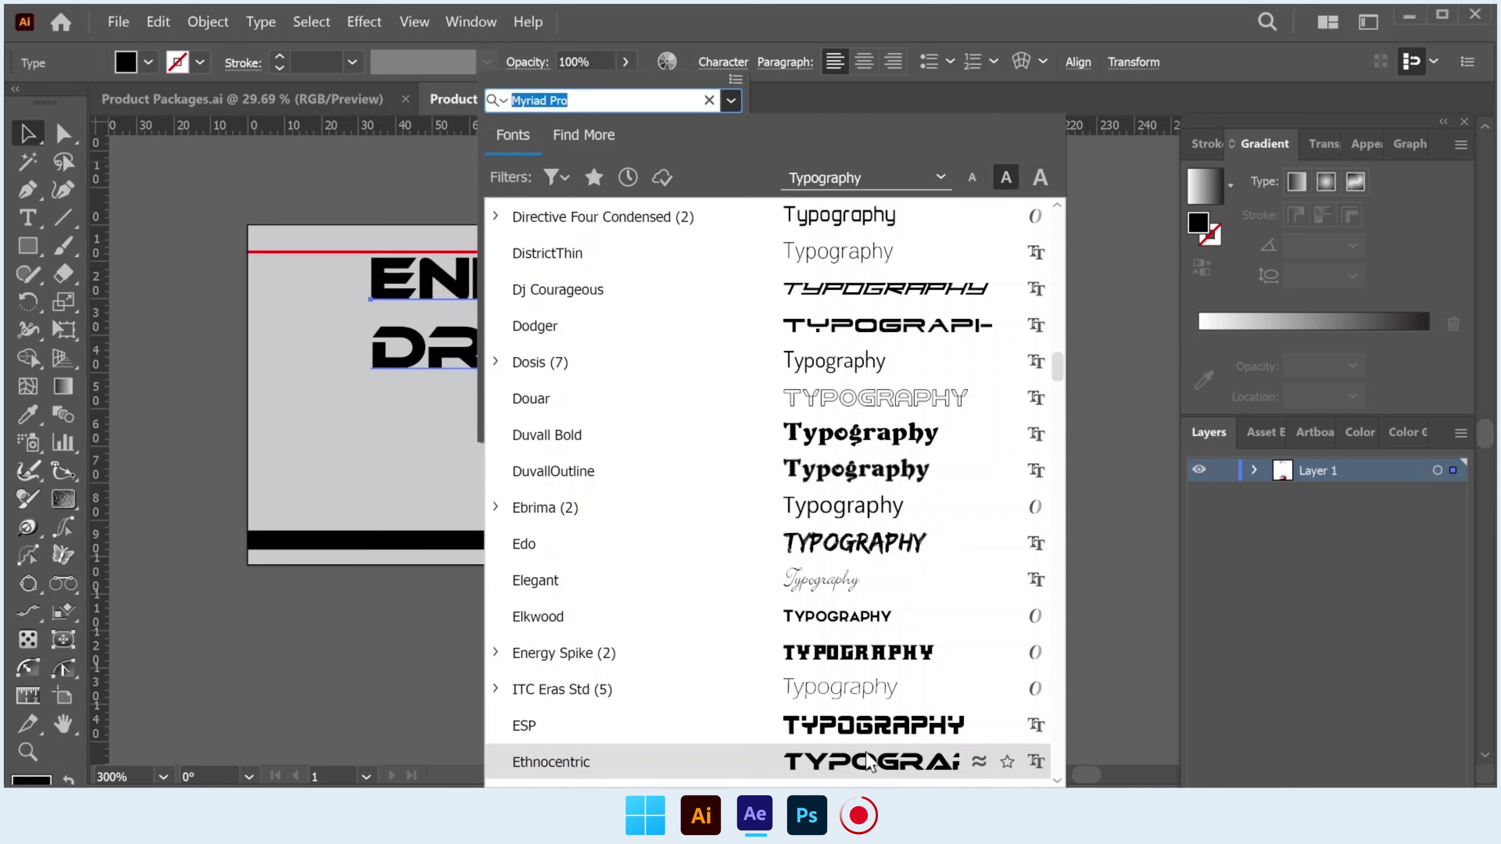
left_click(868, 762)
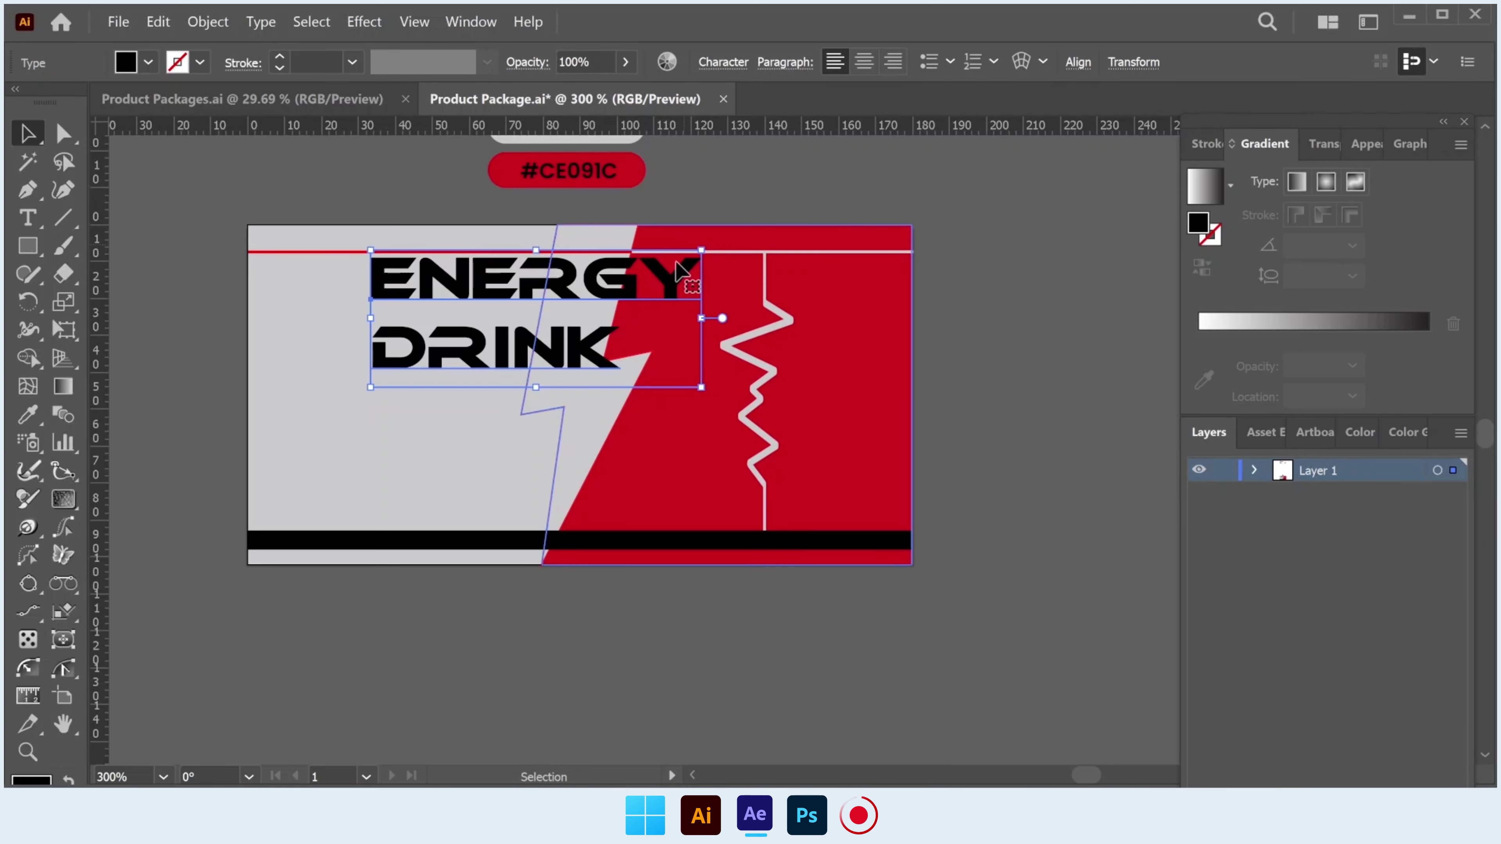
Scale ENERGY DRINK down slightly, tilt it upward, and shift it right and up.
mouse_move(702, 250)
left_mouse_down()
mouse_move(621, 298)
mouse_move(631, 290)
left_mouse_up()
scroll(631, 289, "up", 1)
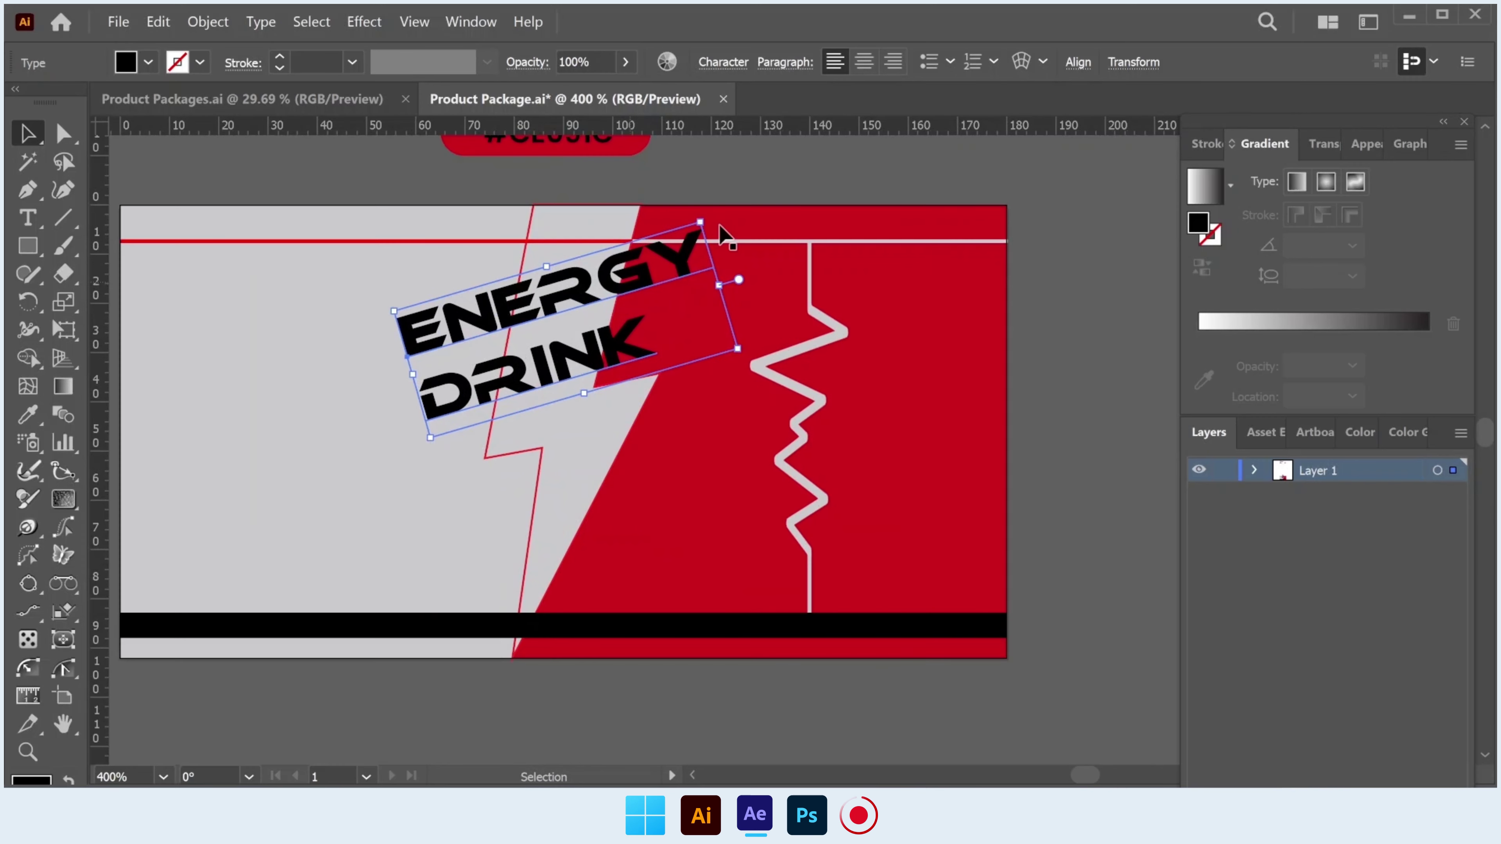
left_click_drag(722, 237, 668, 248)
mouse_move(591, 331)
left_mouse_down()
mouse_move(612, 319)
mouse_move(606, 303)
left_mouse_up()
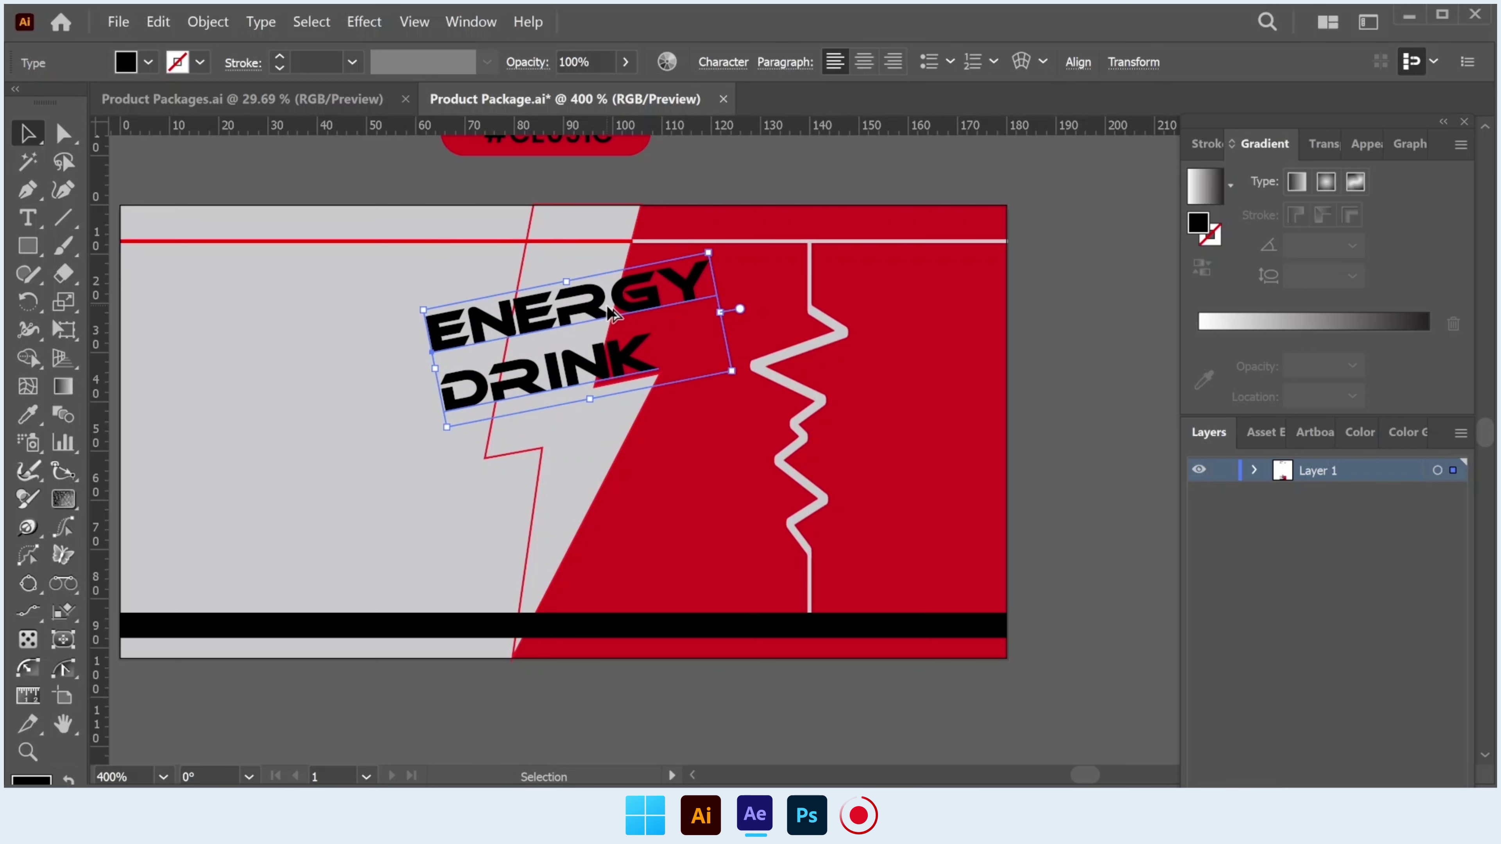
scroll(606, 304, "down", 1)
left_click(972, 367)
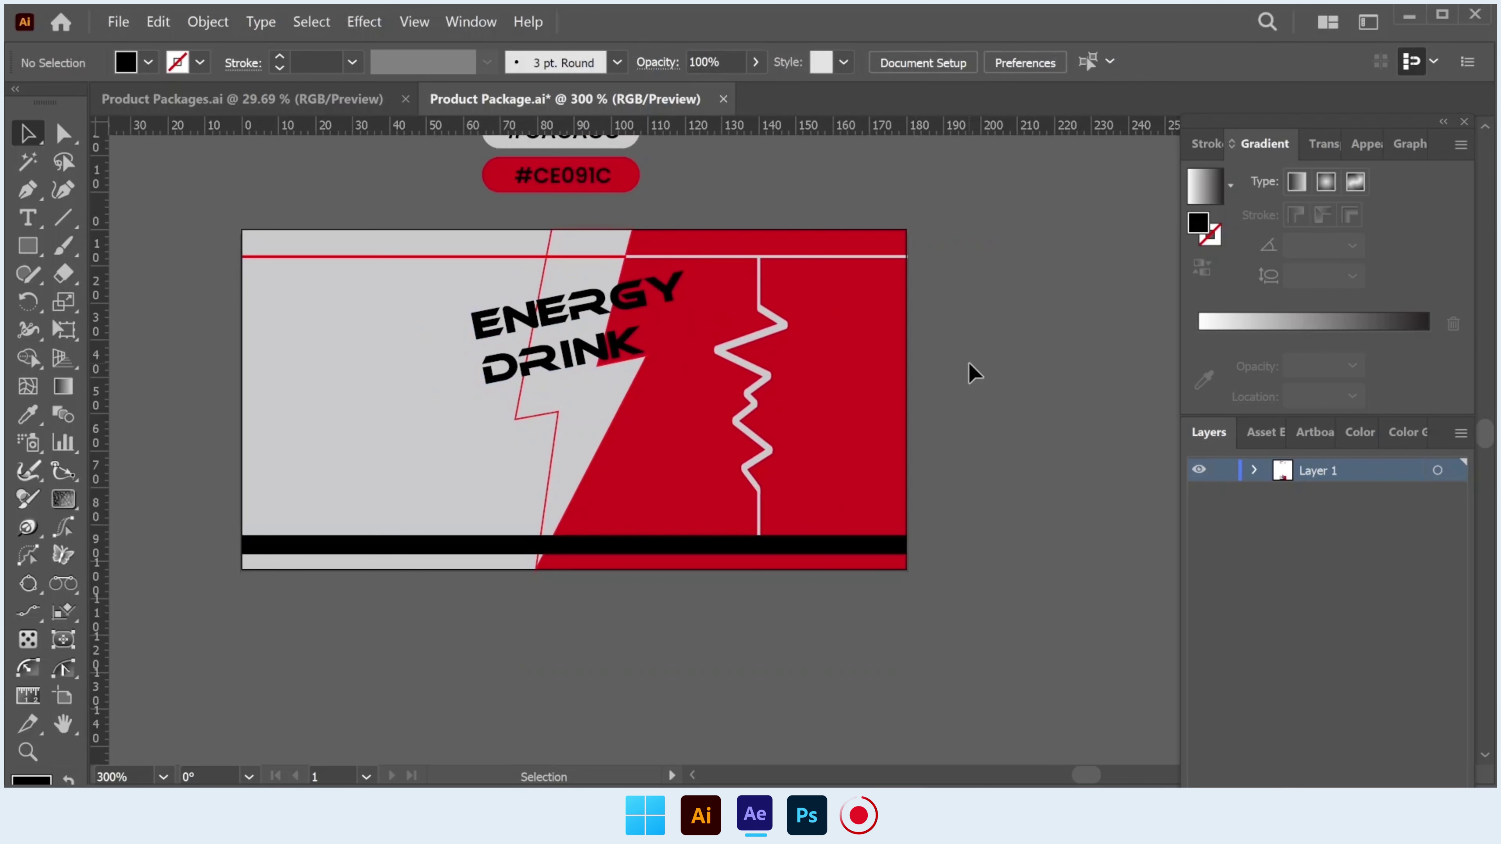
Add SPEED text, rotate it 90° to run vertically, enlarge it and move it beside the zigzag.
left_click(38, 220)
left_click(821, 402)
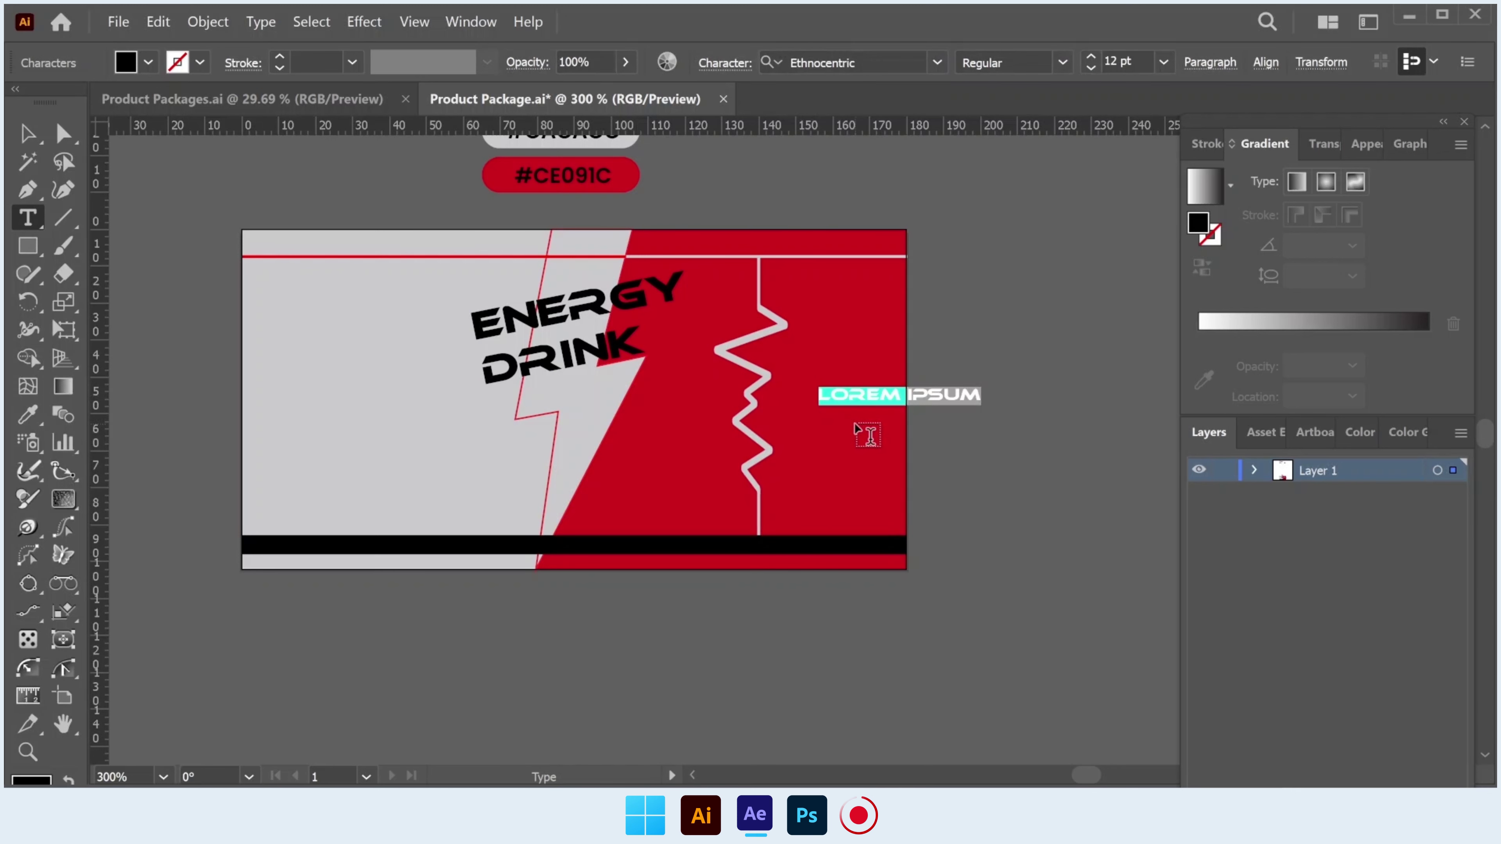
type("SPEED")
key("Escape")
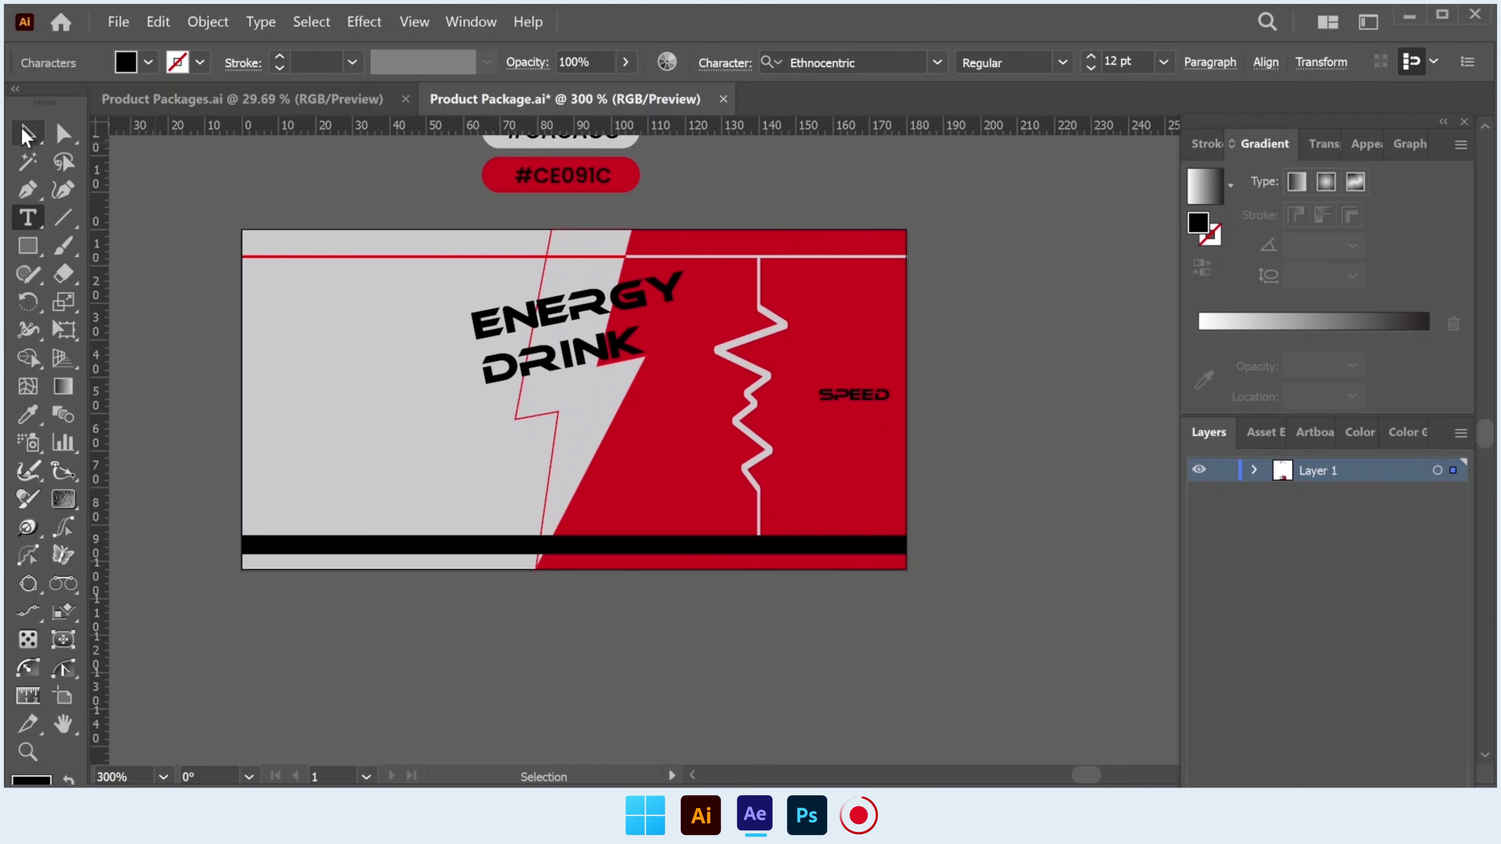
left_click(26, 136)
left_click_drag(910, 405, 822, 355)
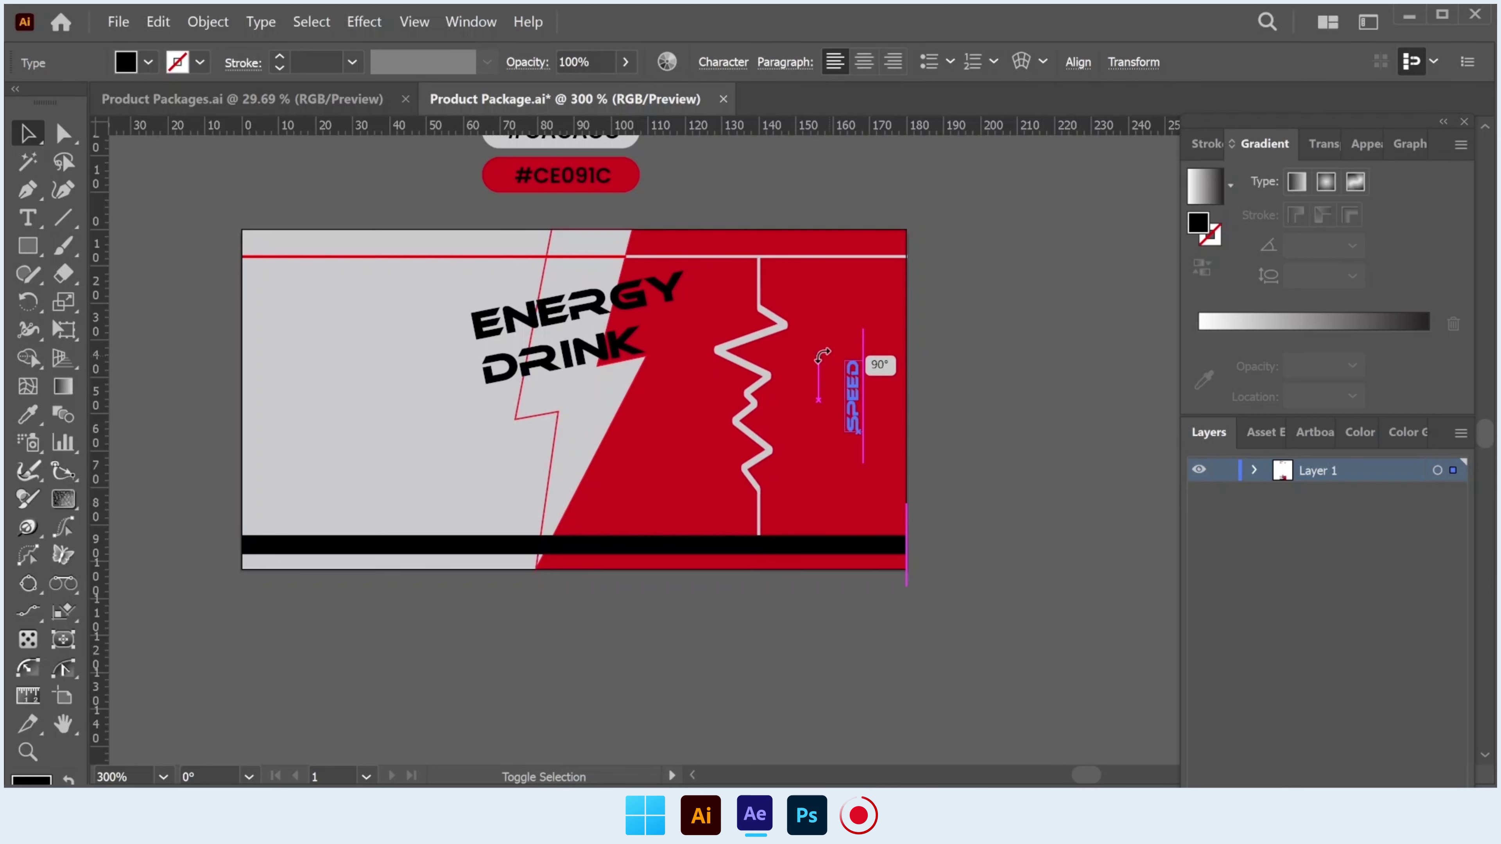
left_click_drag(864, 442, 914, 498)
left_click_drag(860, 438, 831, 408)
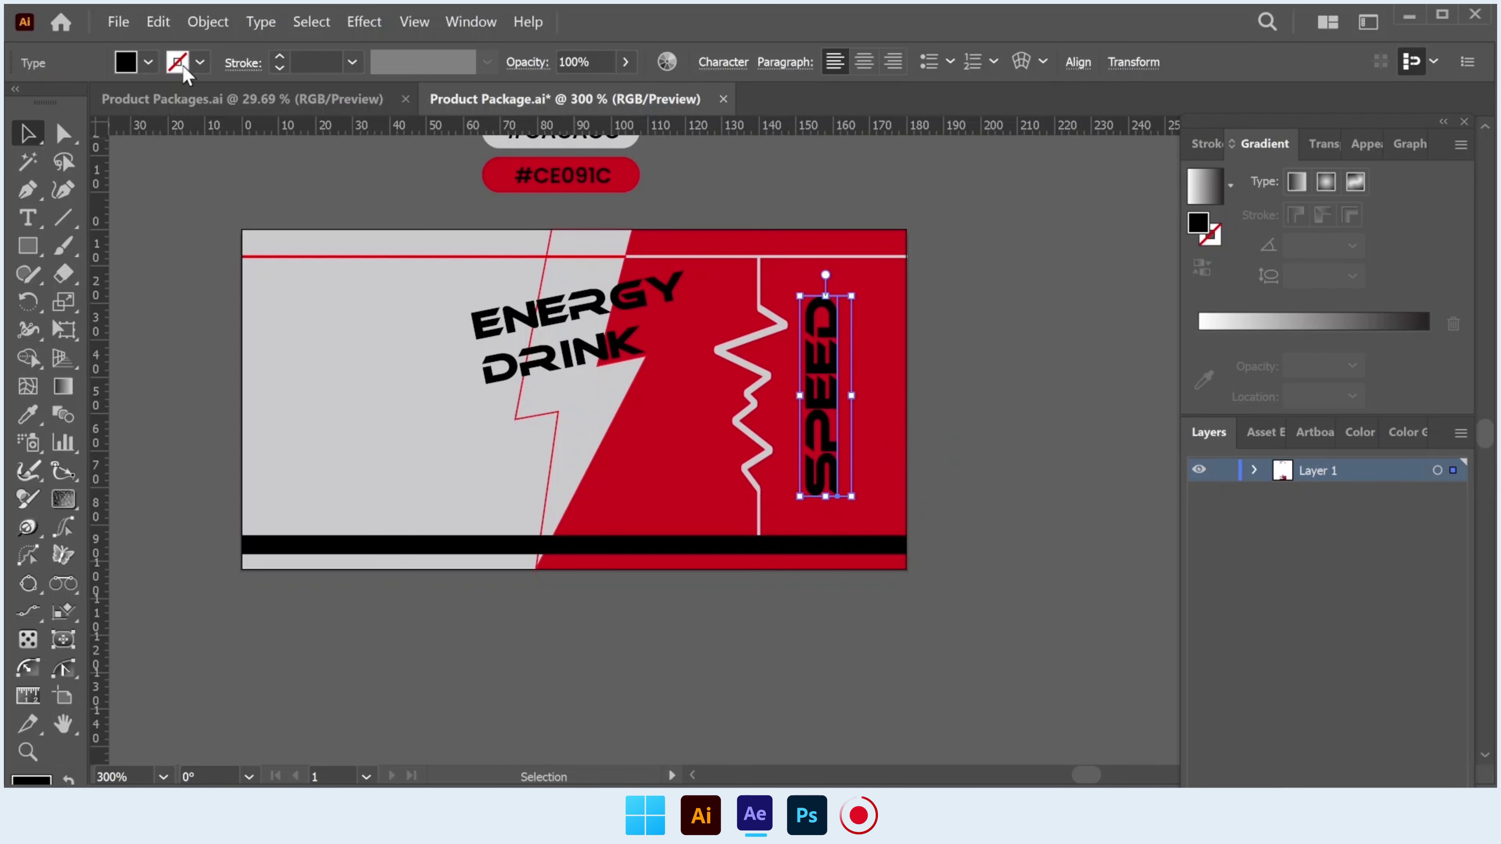
Fill SPEED with white and centre it vertically on the label.
left_click(148, 62)
left_click(50, 100)
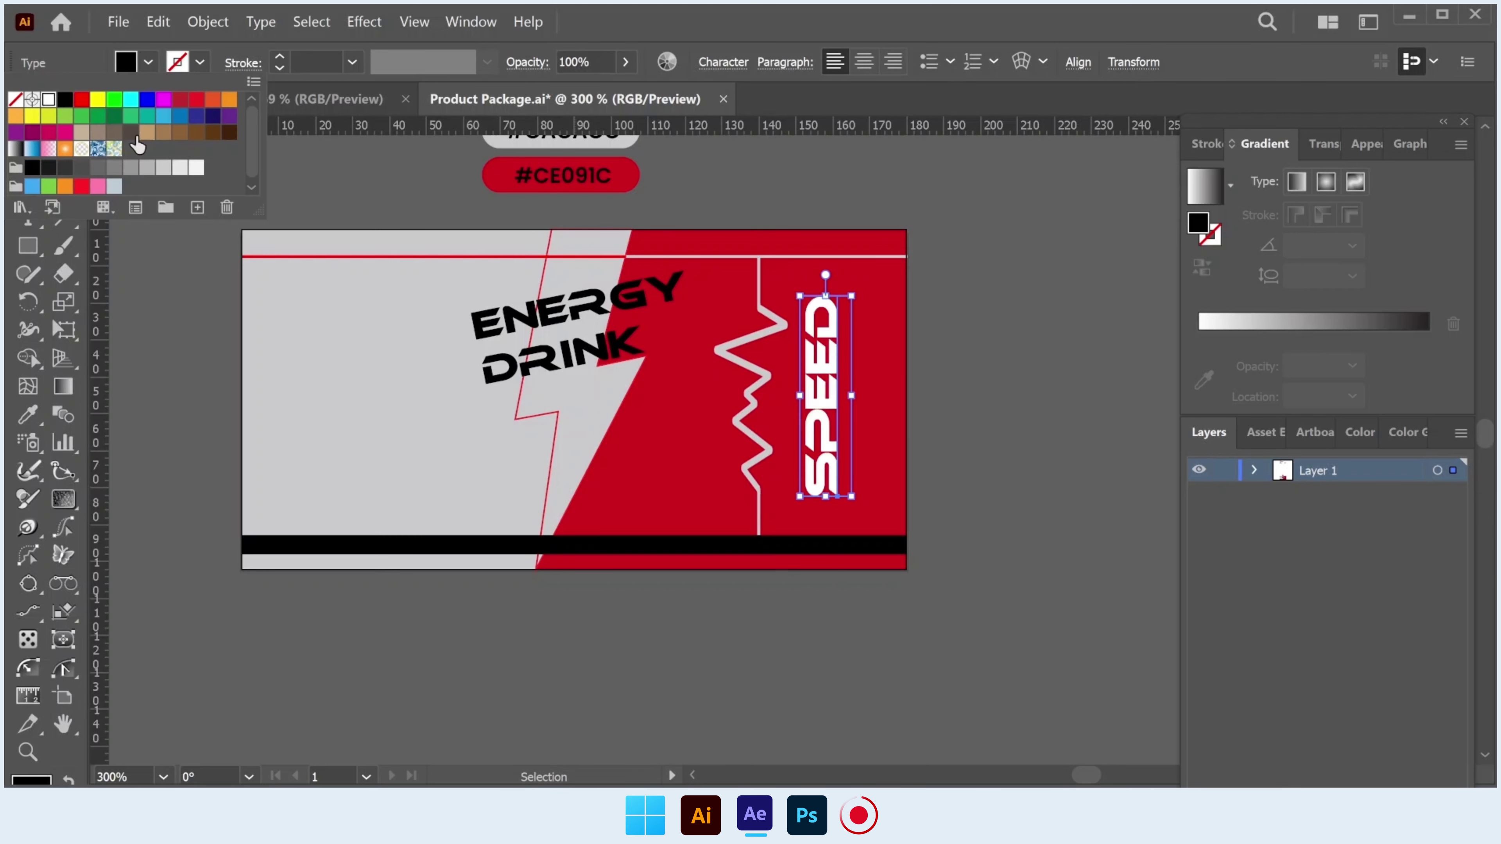
left_click(313, 172)
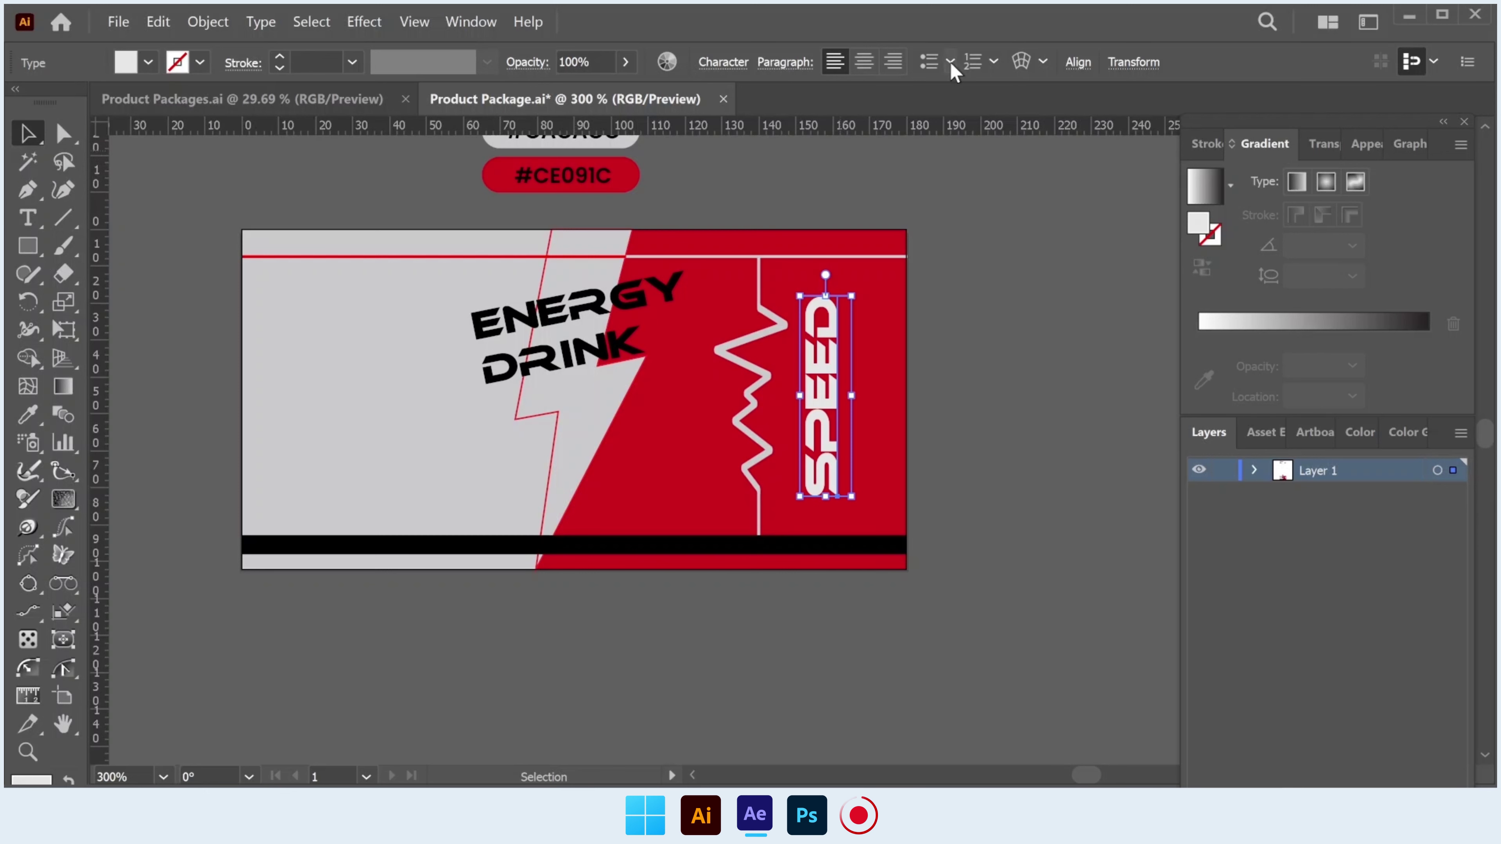
left_click(1077, 62)
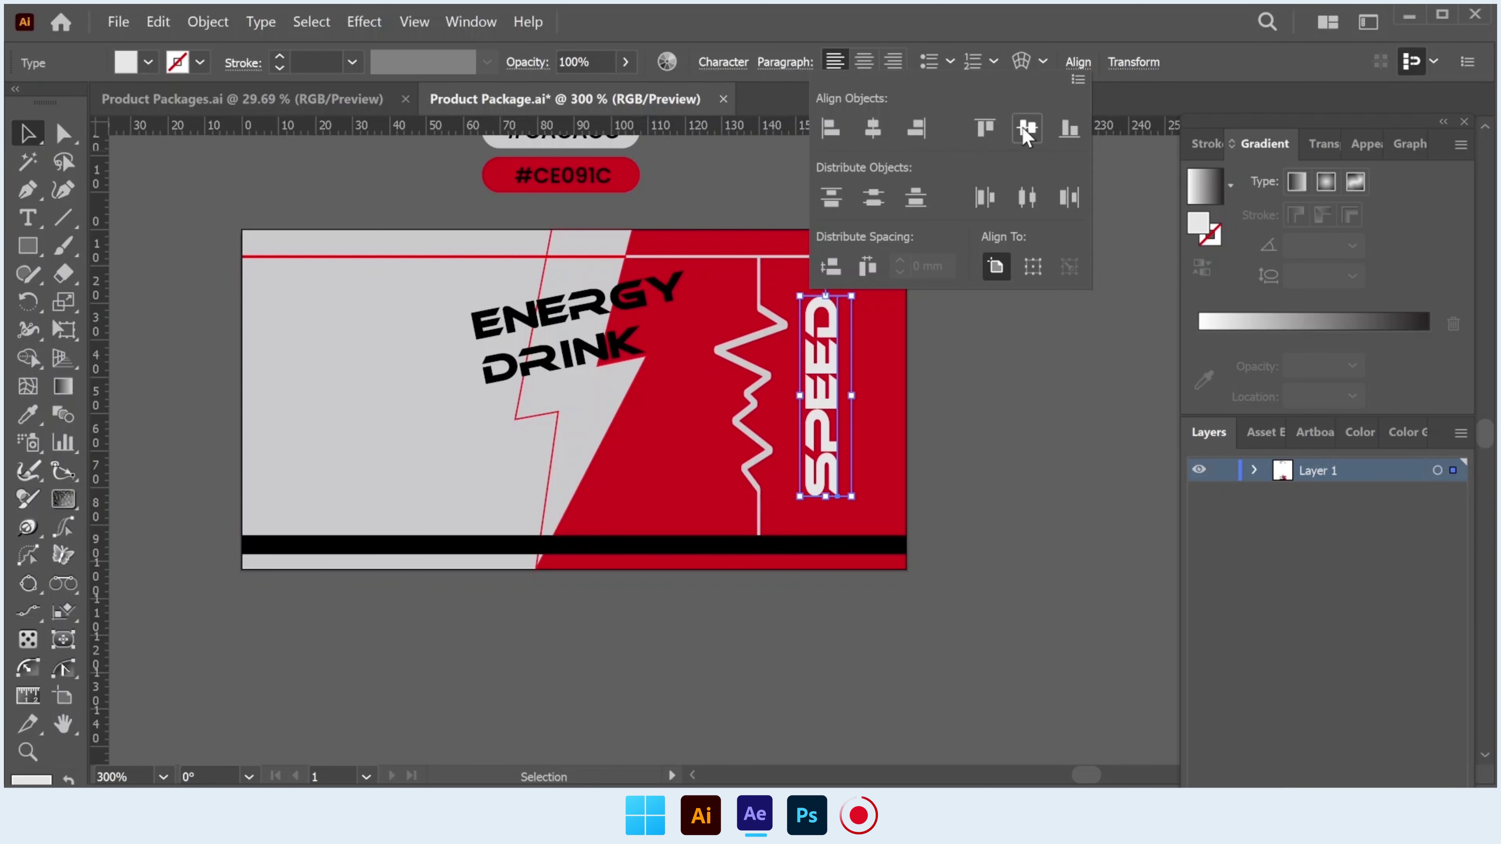
left_click(1027, 132)
left_click(981, 423)
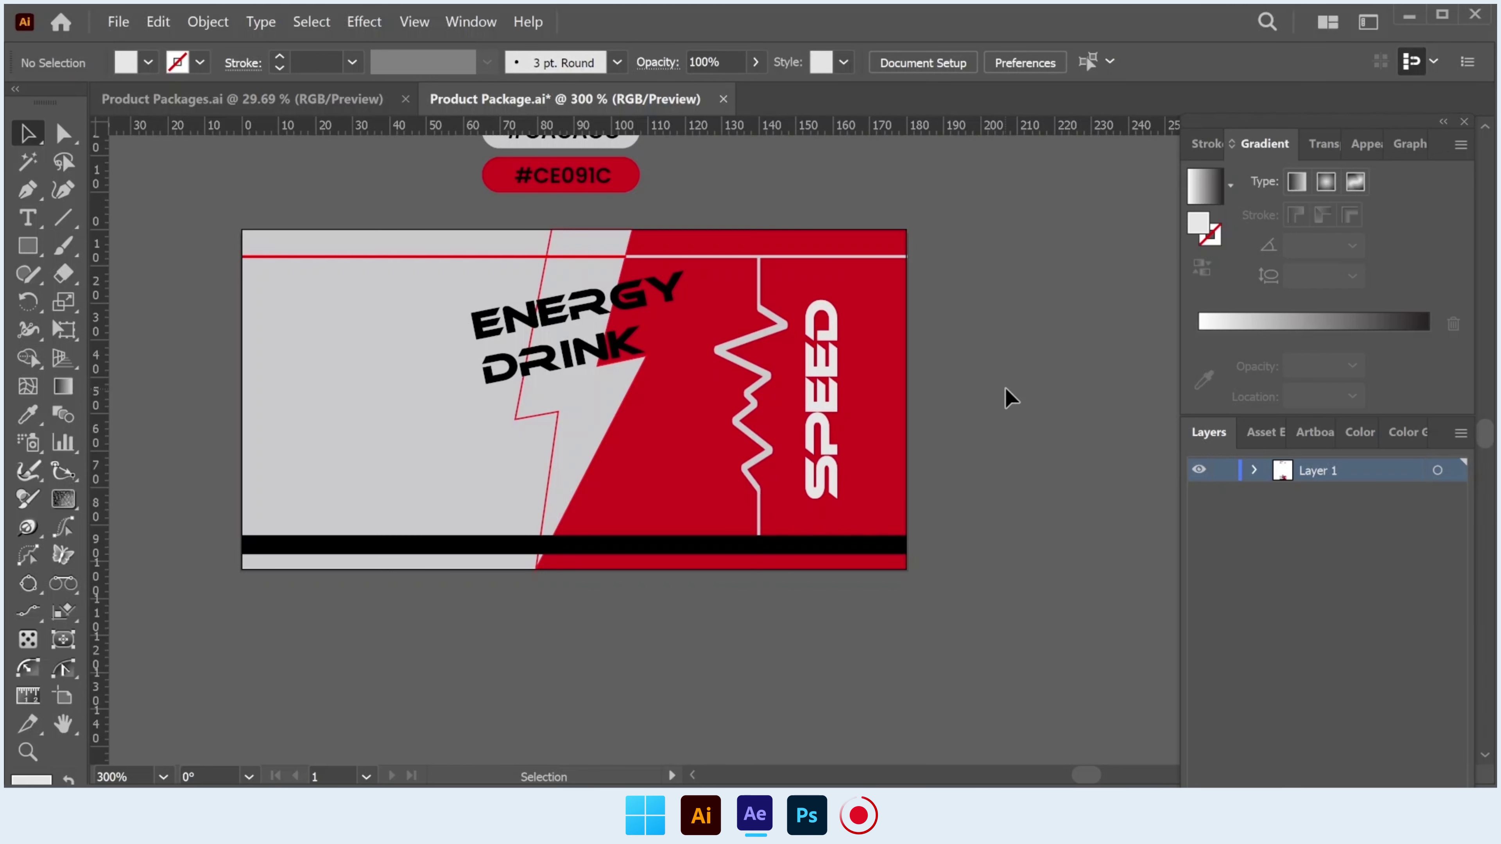
scroll(611, 555, "down", 2)
Paste the ESSENTIAL ENERGY tagline onto the black bottom bar, centred horizontally.
key("ctrl+v")
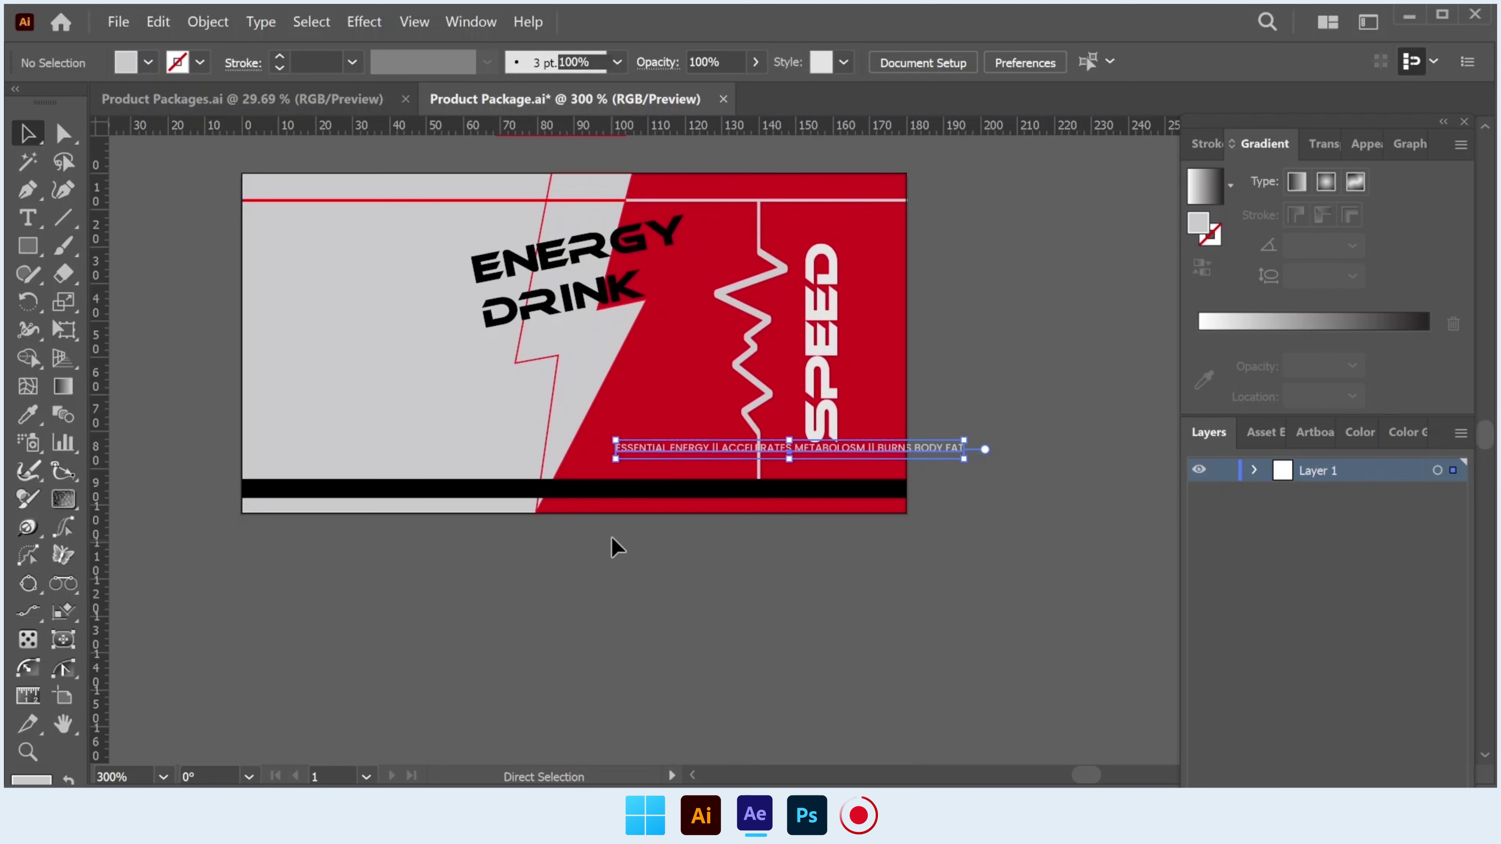
left_click_drag(683, 455, 512, 494)
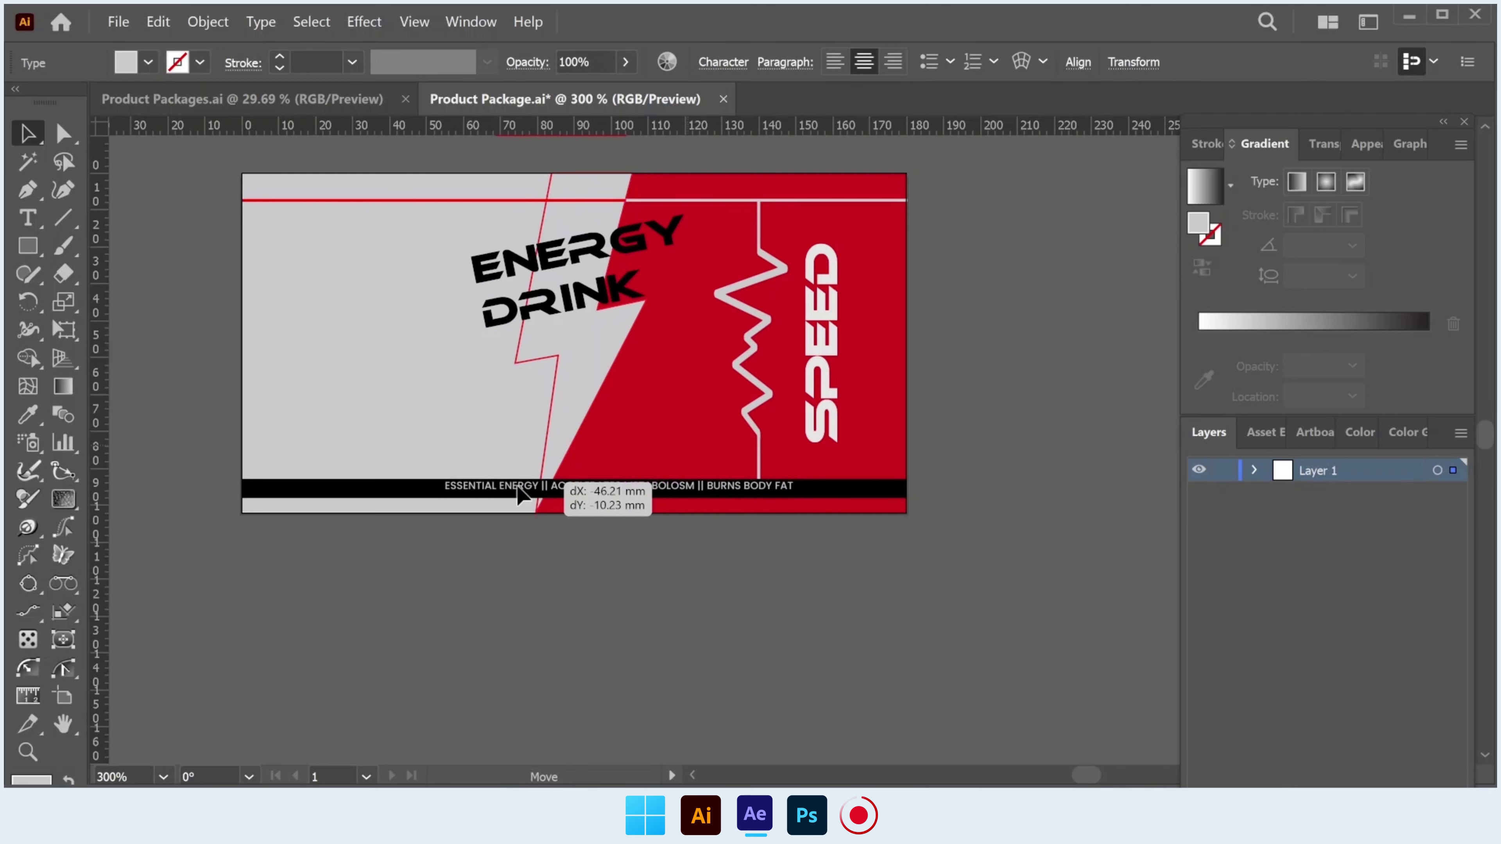
left_click(1078, 61)
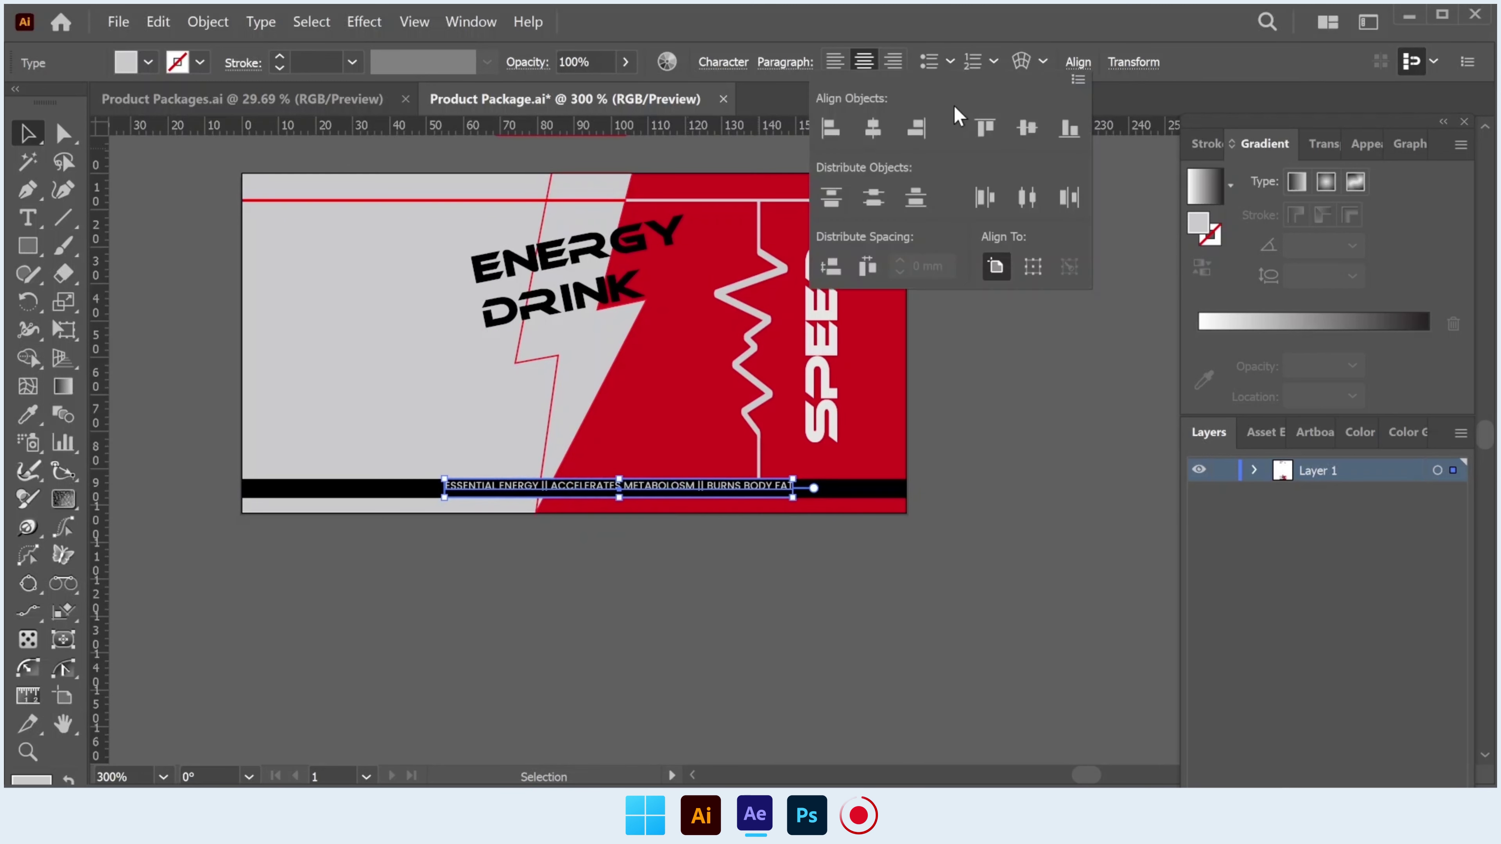
left_click(873, 128)
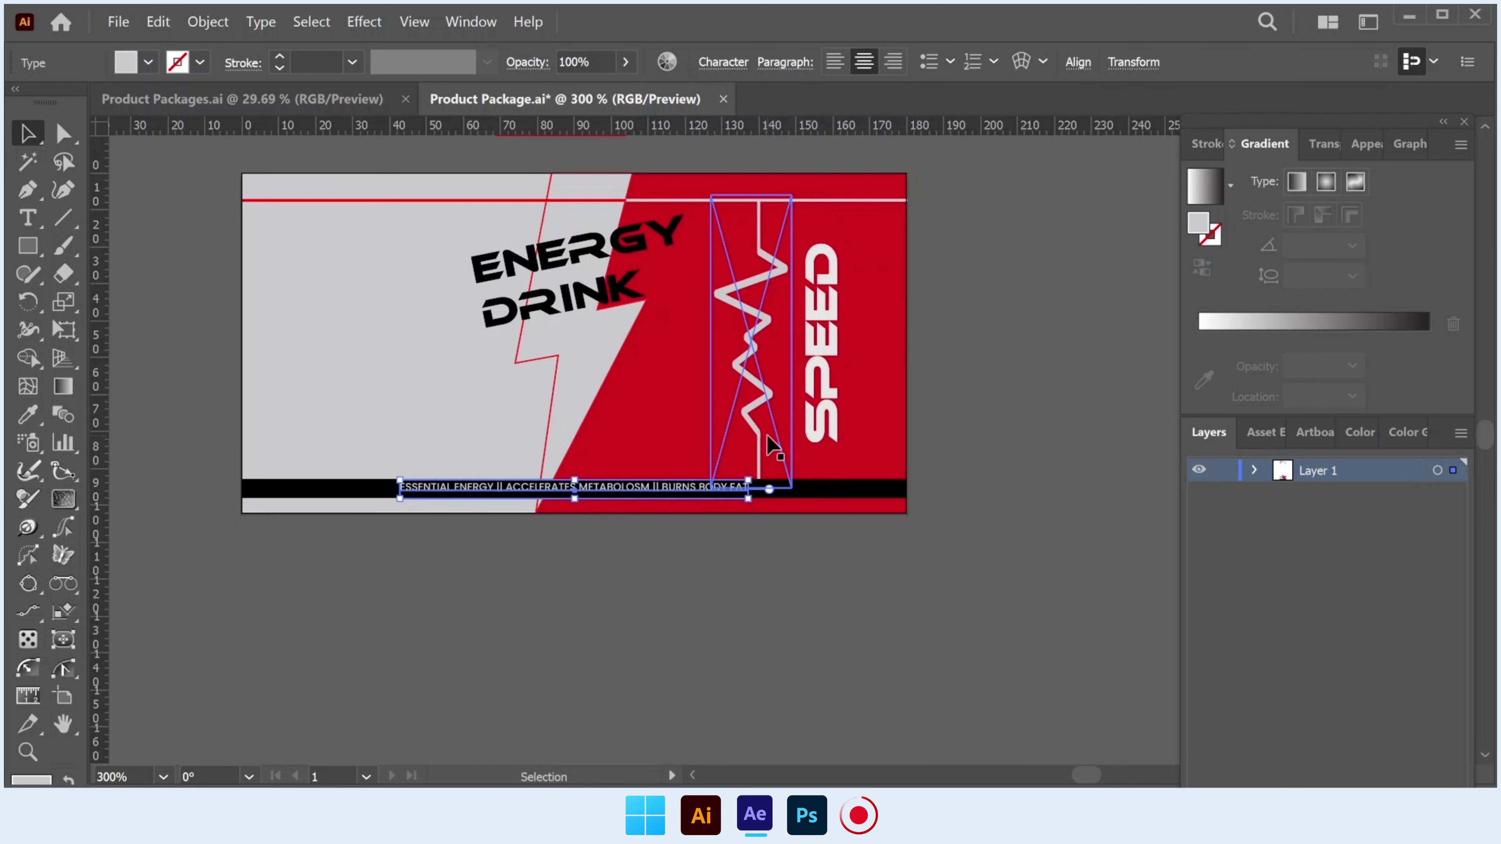
left_click(815, 580)
Paste SUPER HUMAN PERFORMANCE and place it on the label's top strip.
scroll(716, 472, "up", 5)
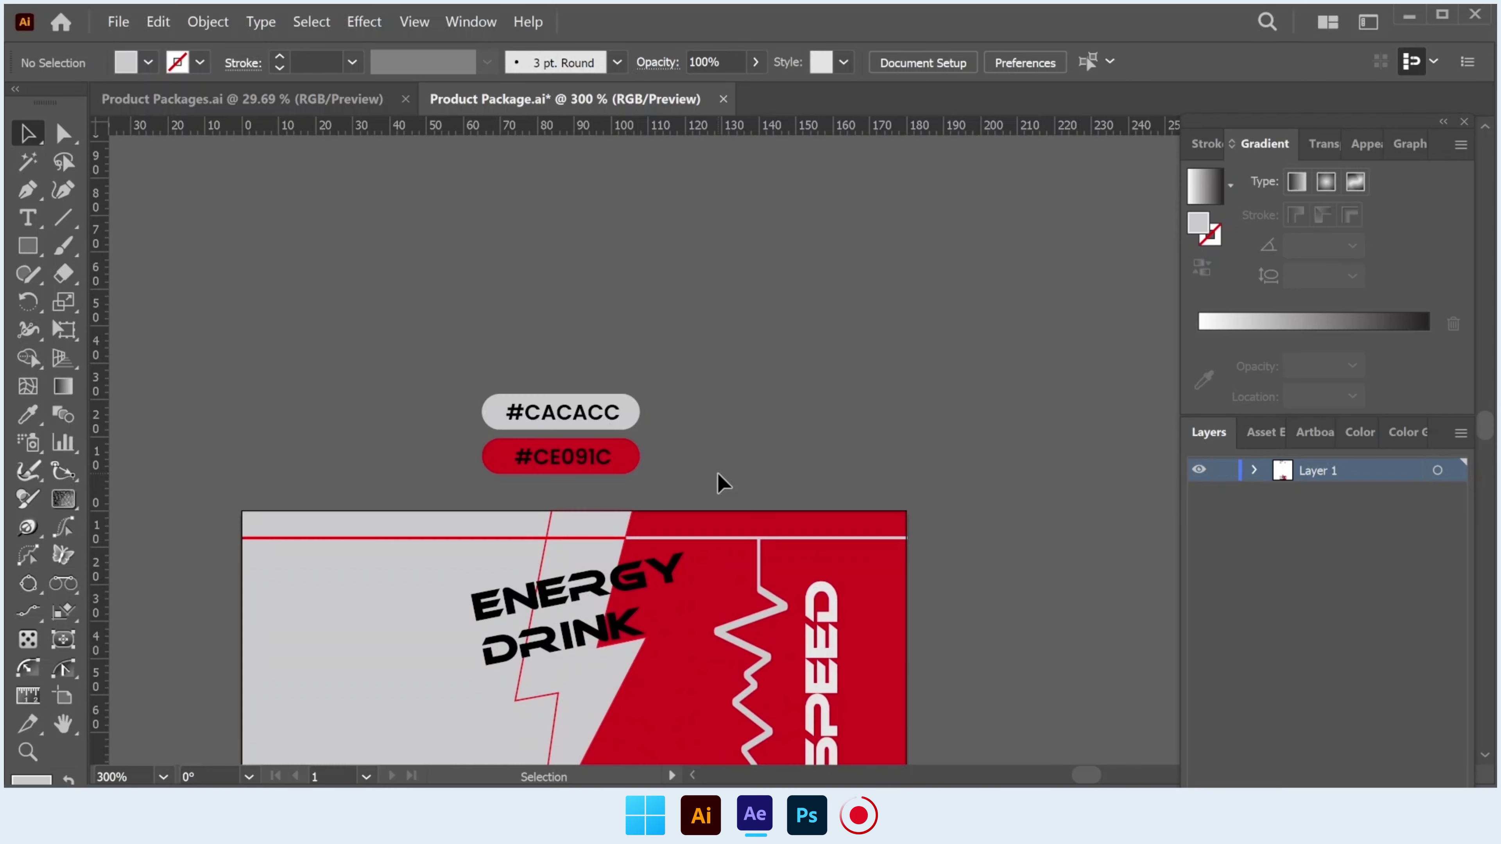
key("ctrl+v")
mouse_move(690, 469)
left_mouse_down()
mouse_move(480, 530)
mouse_move(473, 513)
left_mouse_up()
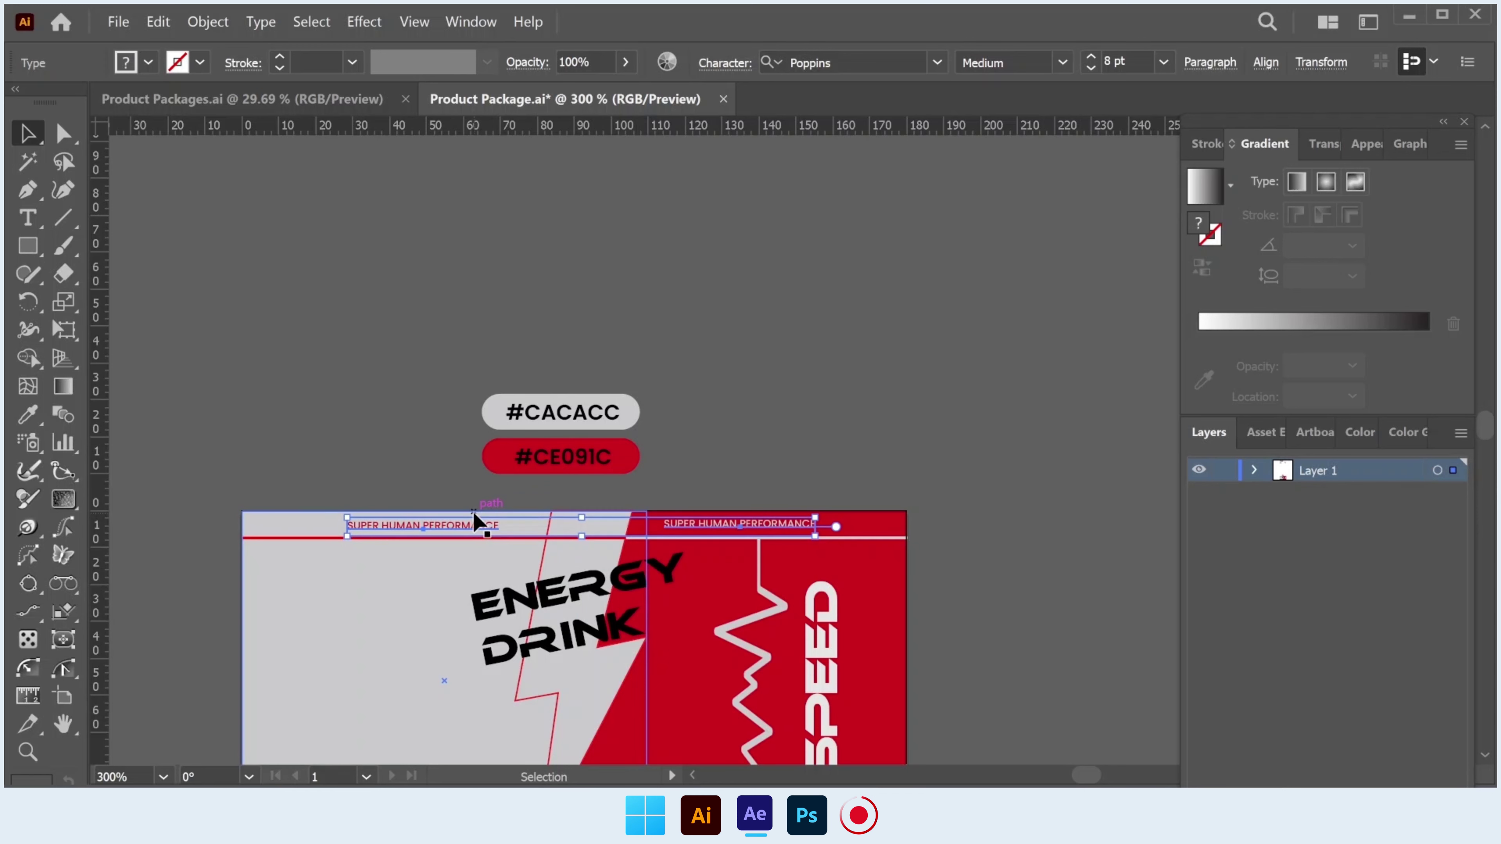
left_click(744, 376)
scroll(750, 376, "down", 5)
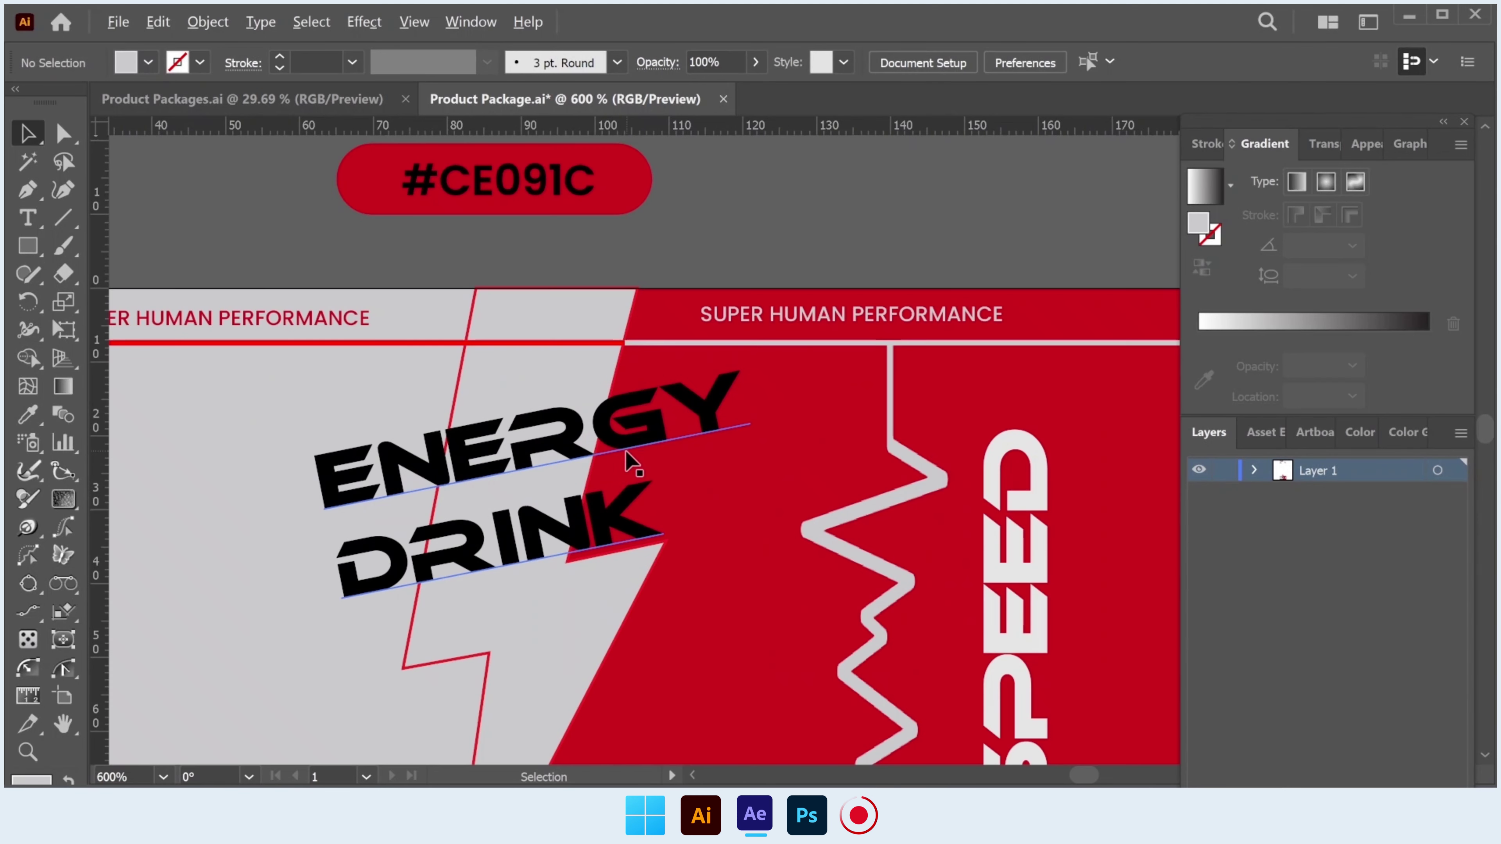
Nudge the ENERGY DRINK title slightly to the right.
scroll(633, 456, "up", 2)
mouse_move(572, 452)
left_mouse_down()
mouse_move(597, 453)
mouse_move(596, 435)
left_mouse_up()
scroll(598, 435, "down", 2)
scroll(597, 431, "down", 2)
Move the vertical text block onto the label and align it to the left edge.
left_click(680, 311)
scroll(425, 490, "up", 2)
scroll(423, 503, "down", 3)
scroll(378, 510, "up", 1)
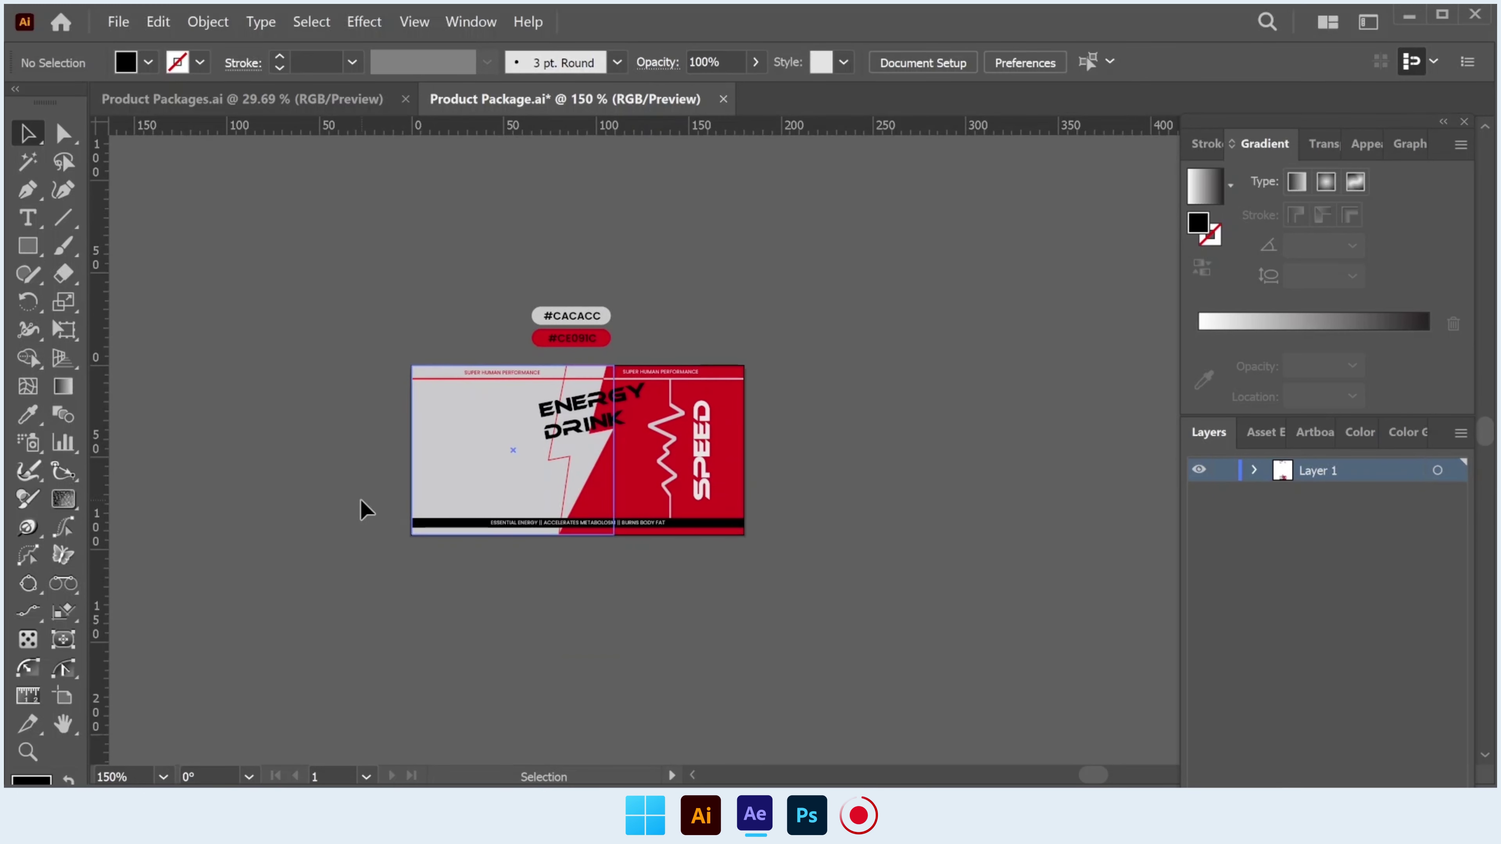
left_click(436, 485, "ctrl")
left_click(792, 440)
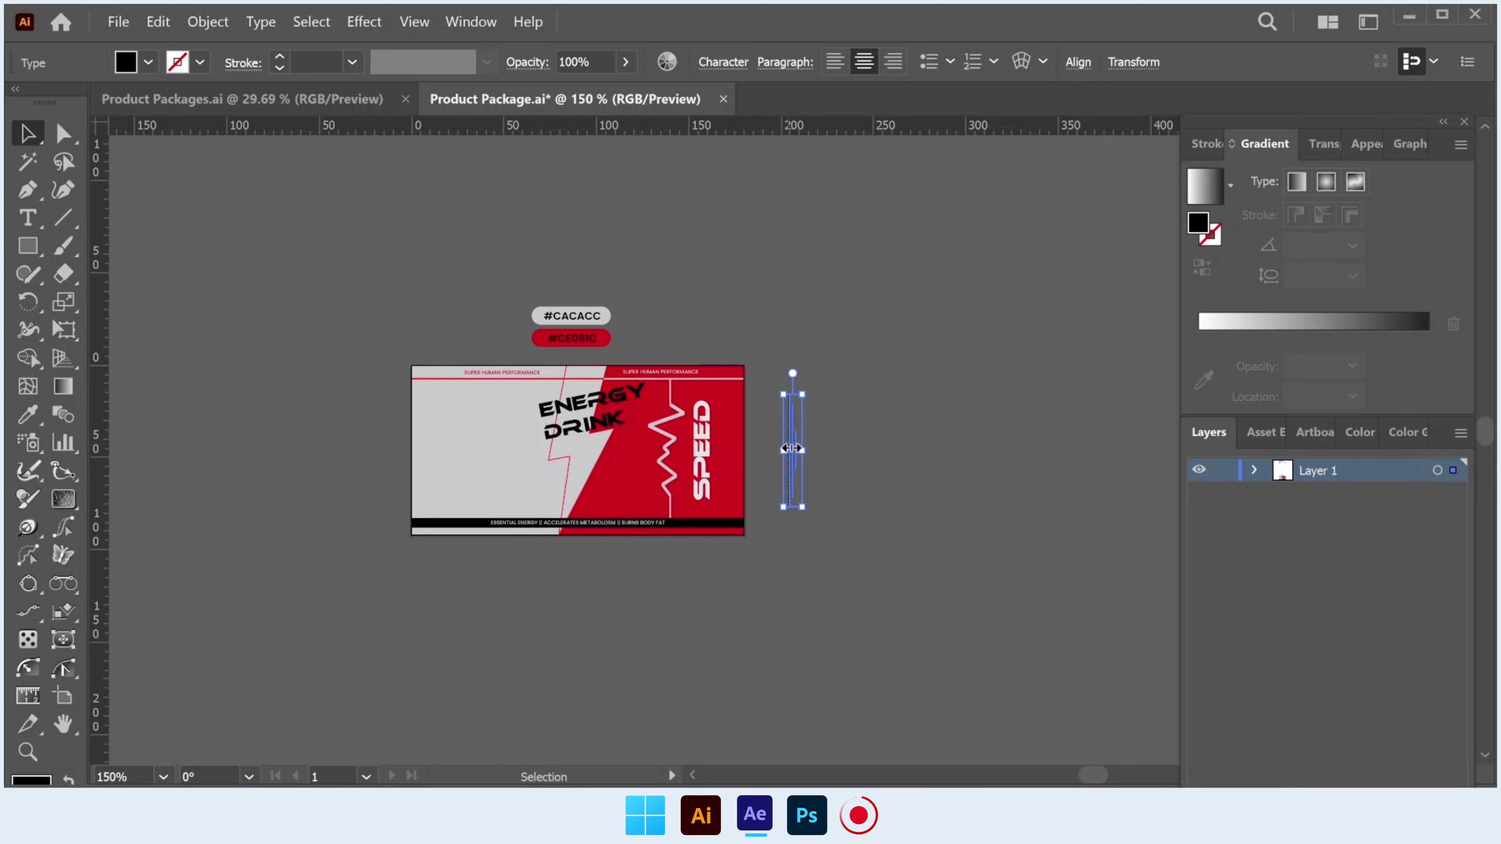
left_click_drag(790, 439, 425, 442)
left_click(459, 312)
left_click(420, 443)
left_click(1077, 62)
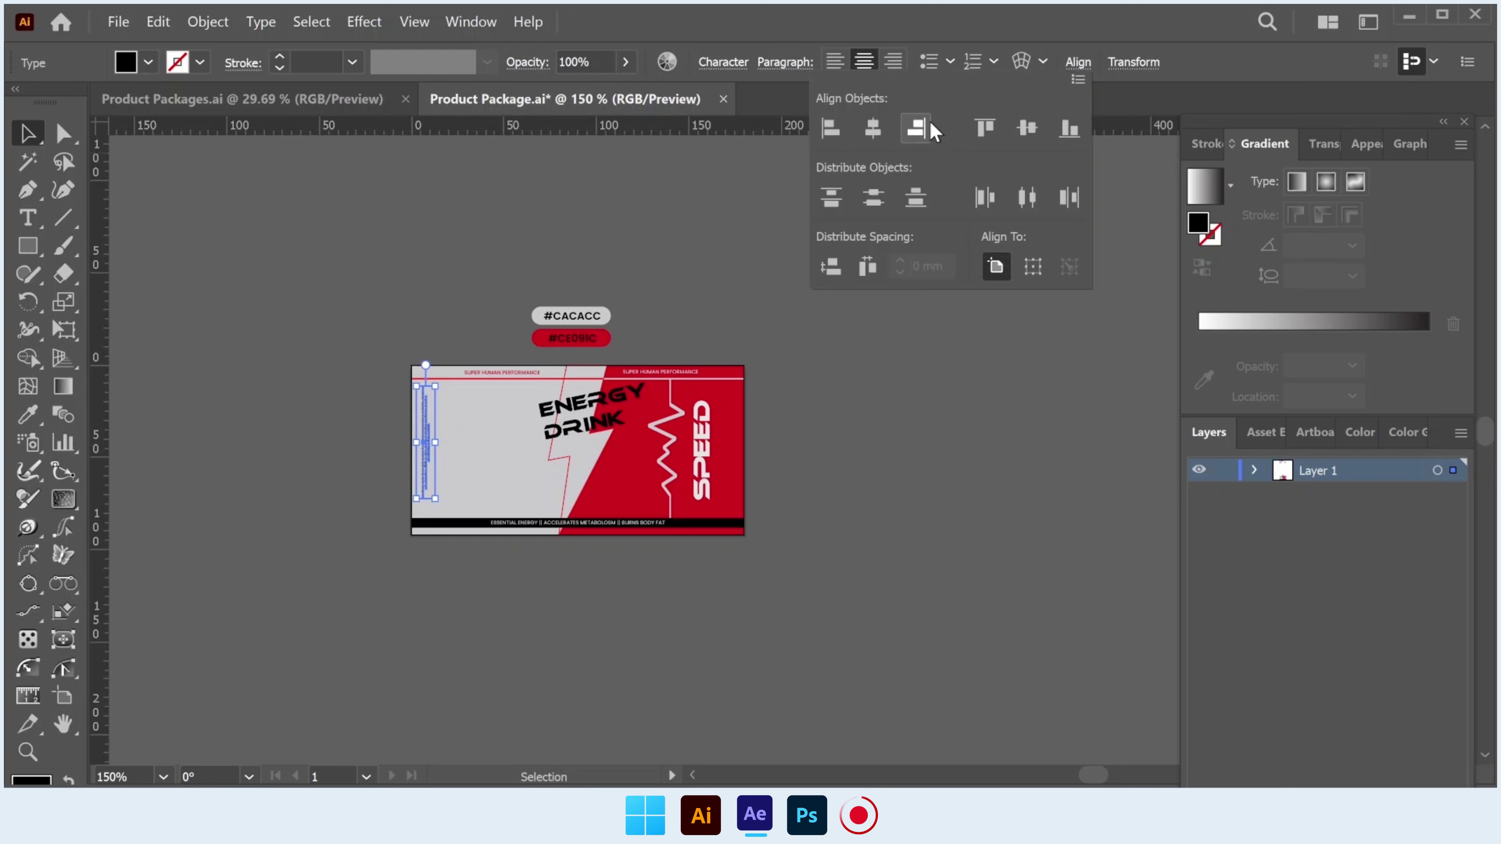
left_click(788, 389)
scroll(590, 394, "down", 2)
Paste the nutrition table onto the grey left panel and place the barcode beside SPEED.
key("a")
key("ctrl+v")
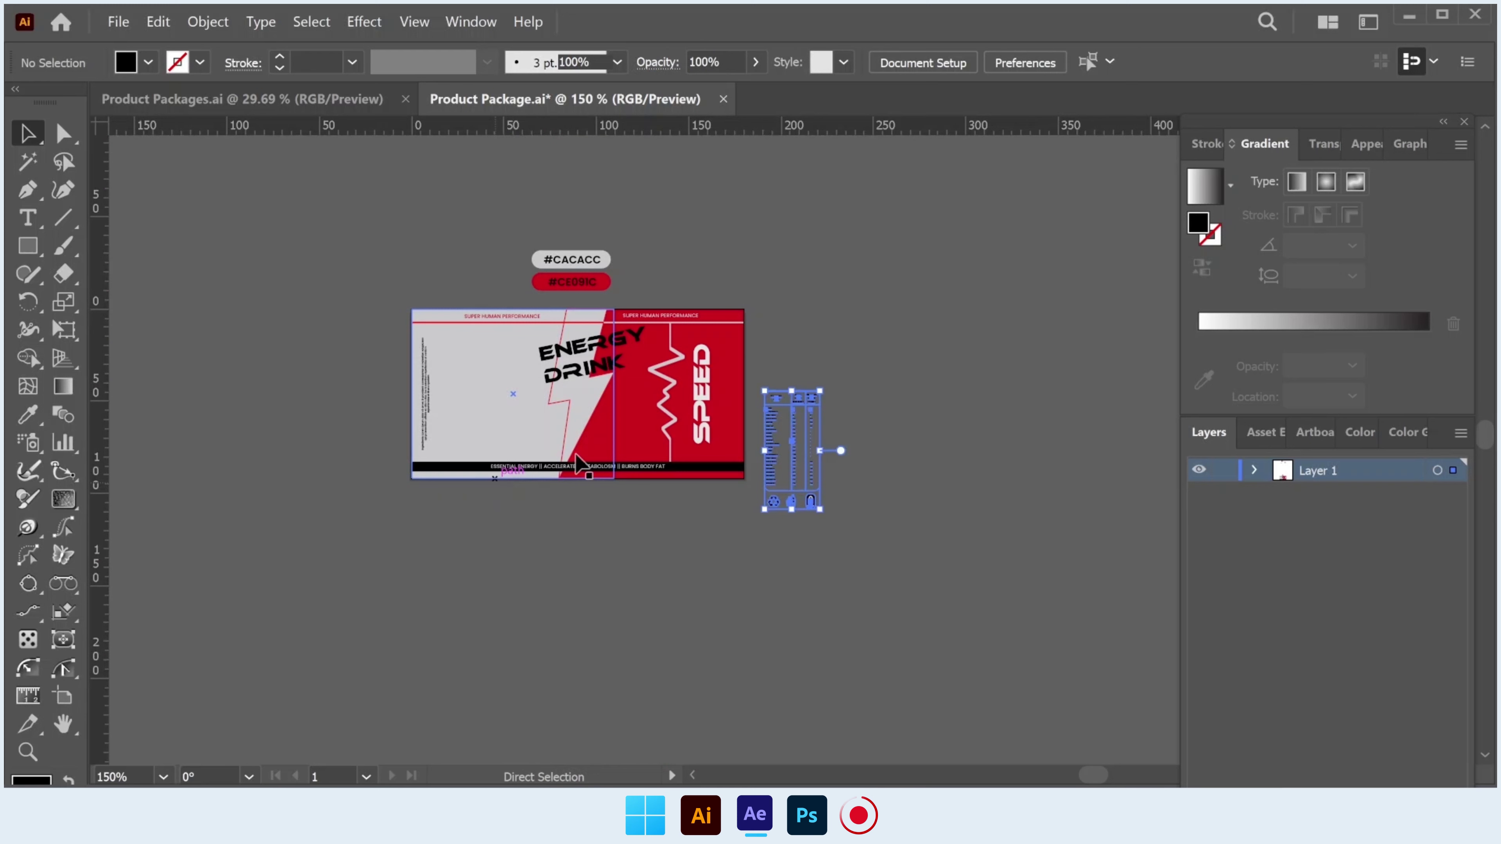
key("v")
left_click(768, 431)
left_click_drag(771, 416, 476, 355)
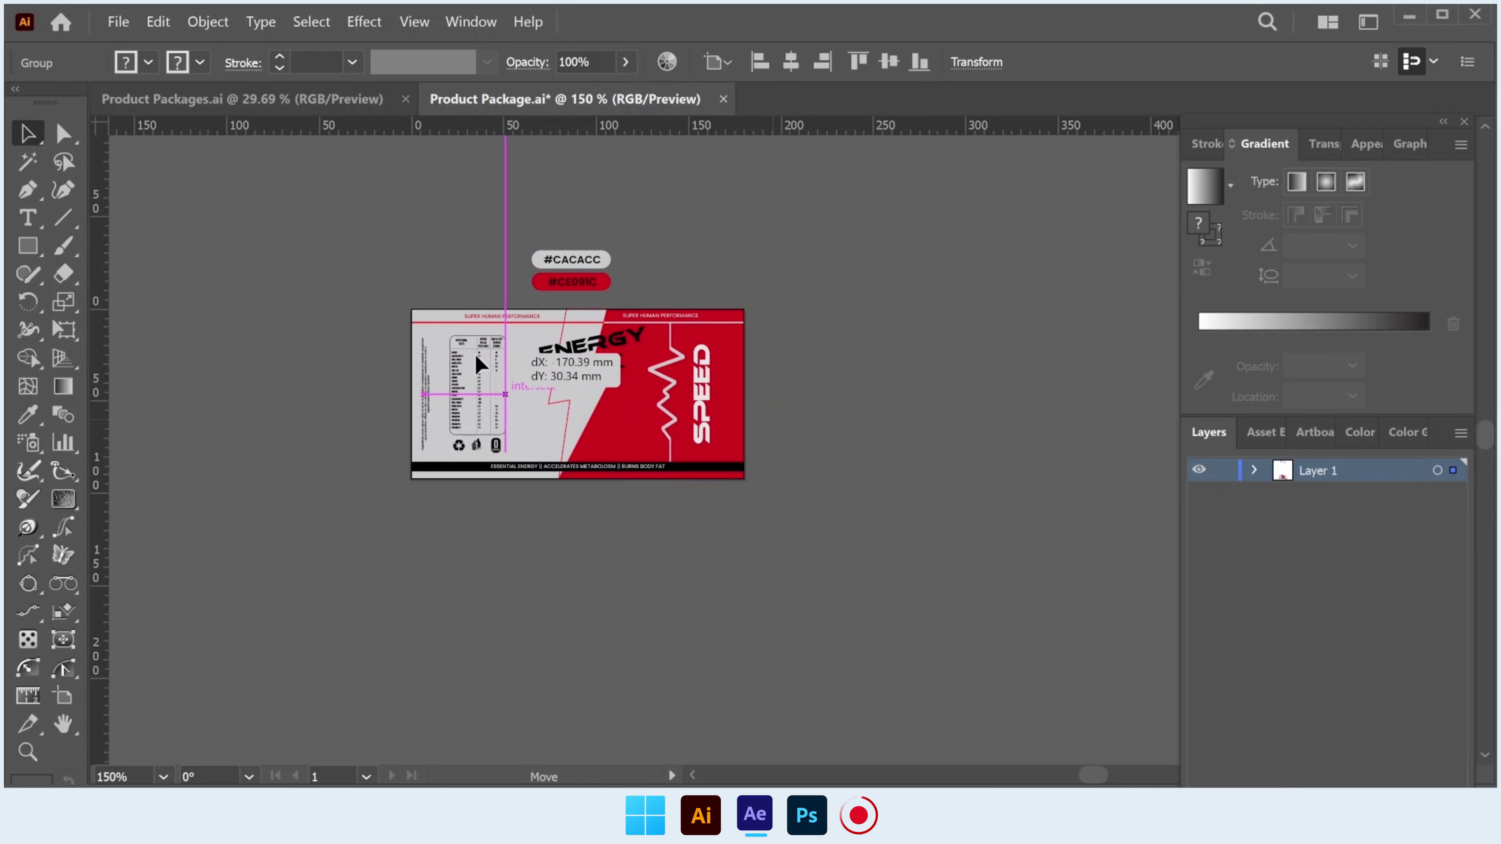
left_click_drag(474, 351, 473, 353)
left_click(547, 510)
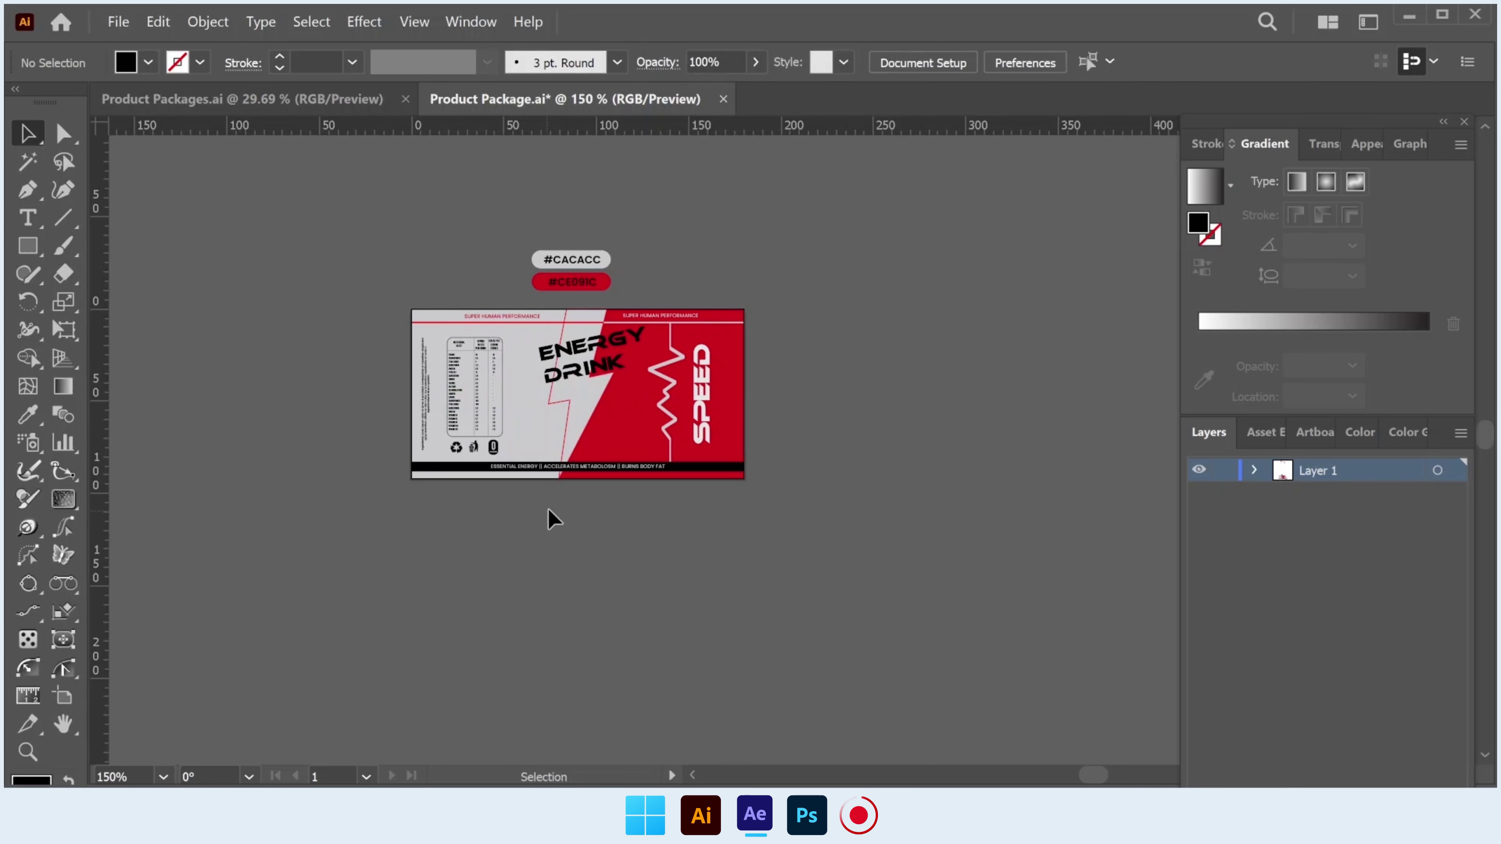
scroll(751, 520, "up", 1, "alt")
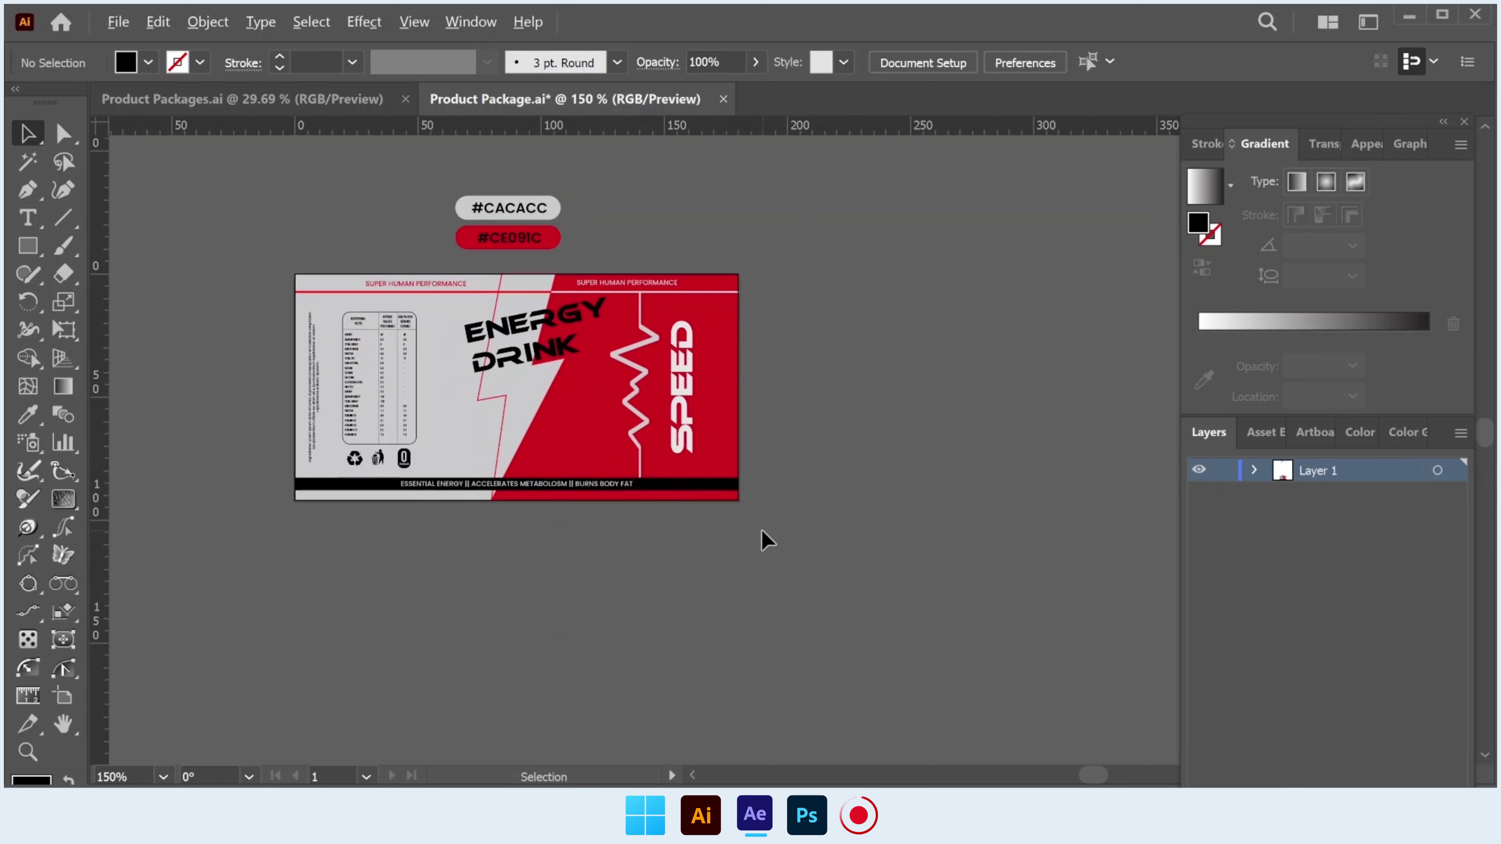
mouse_move(761, 528)
left_mouse_down()
mouse_move(786, 467)
mouse_move(715, 444)
left_mouse_up()
Convert the ENERGY DRINK title to outlines with Type > Create Outlines.
left_click(824, 456)
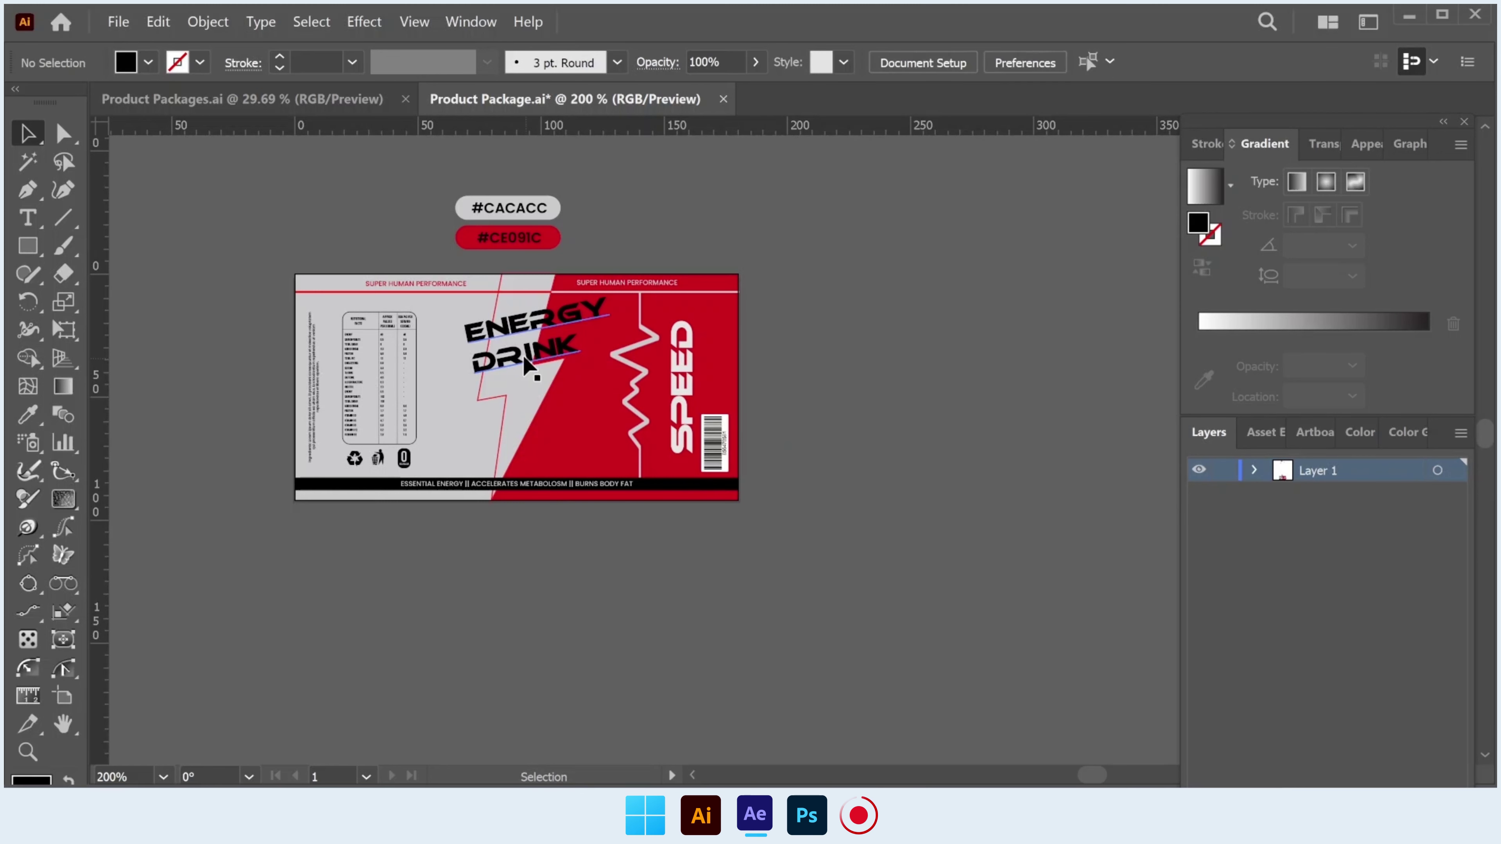
scroll(528, 362, "up", 1, "alt")
left_click(527, 362)
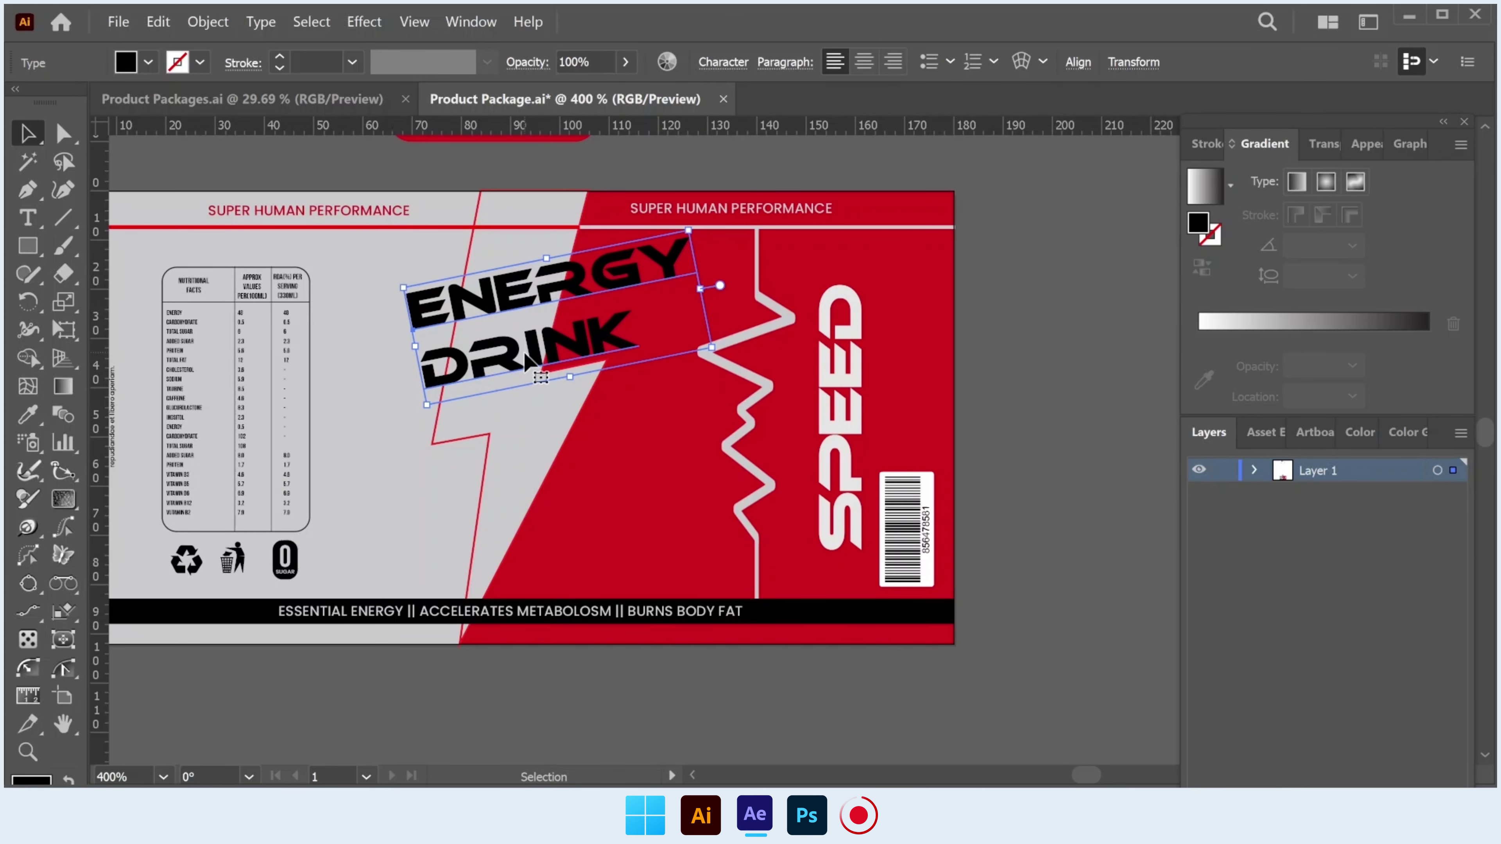
left_click(320, 27)
left_click(259, 22)
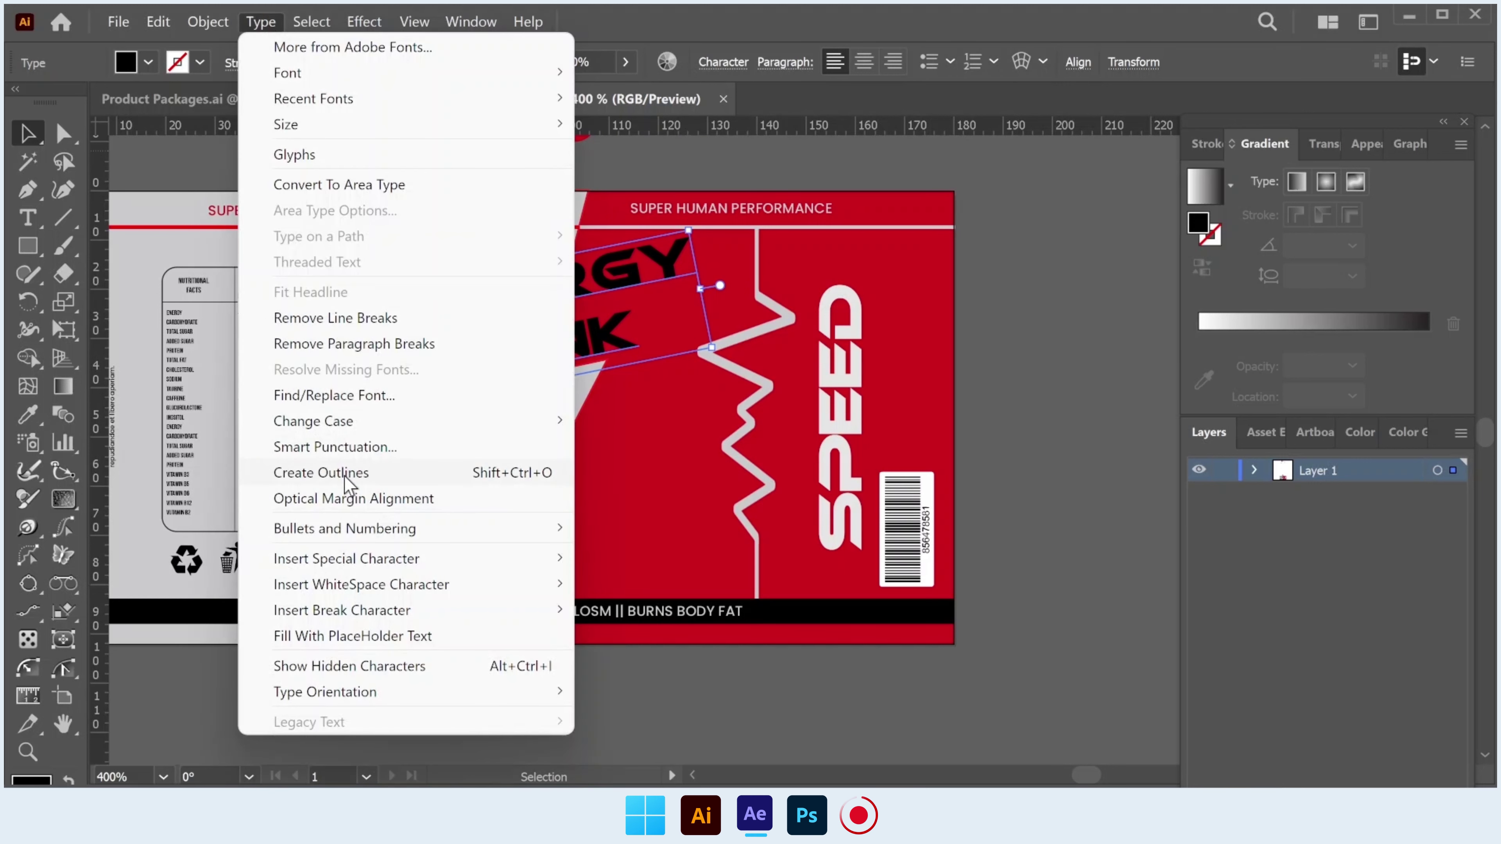
left_click(349, 473)
left_click(387, 673)
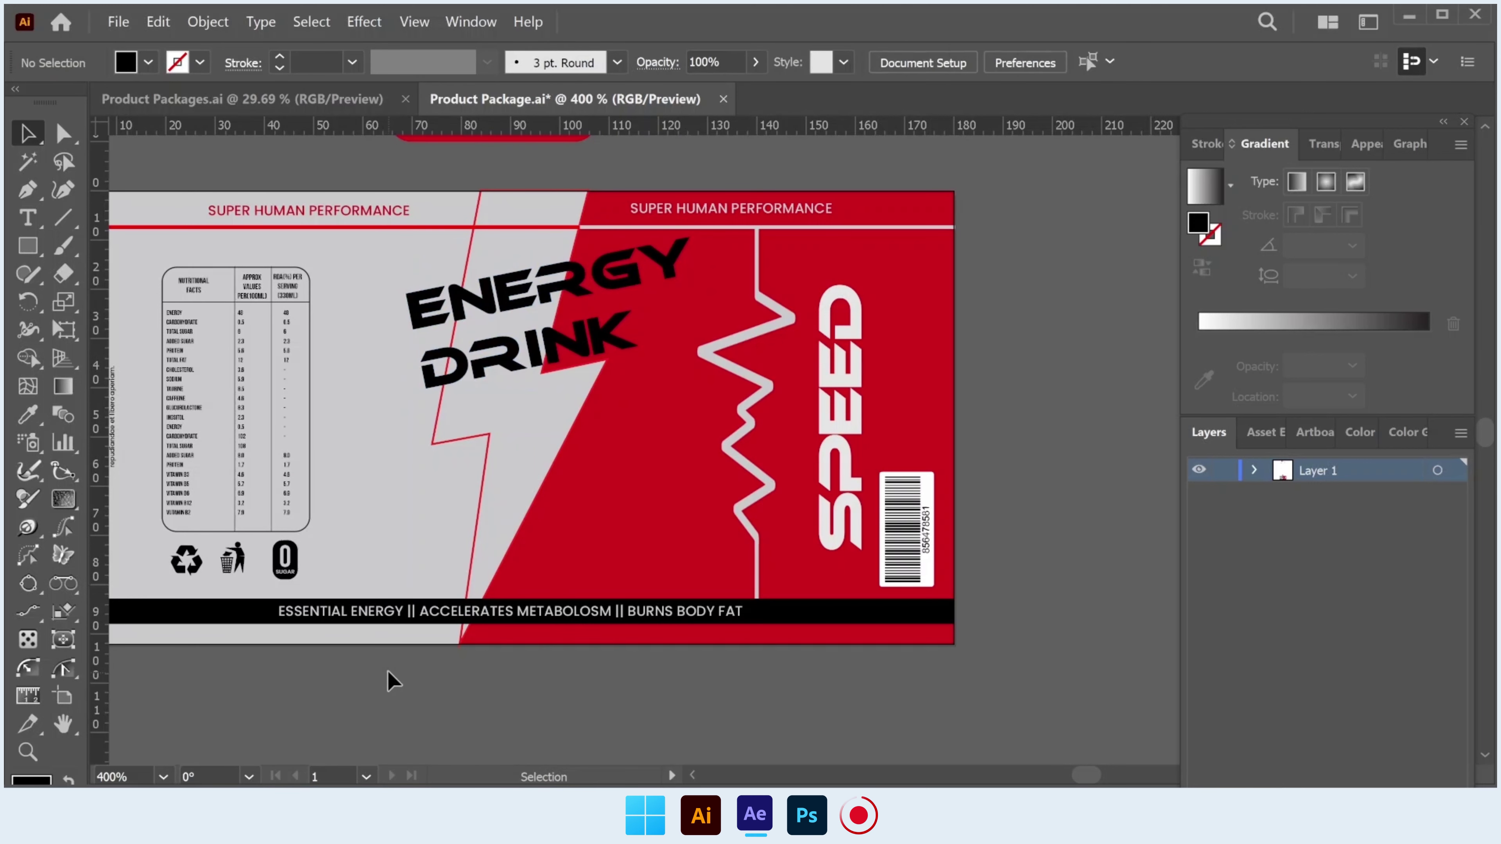
left_click(540, 340)
Duplicate the outlined title above the label and try Shape Builder on the original with the red background.
scroll(544, 334, "up", 3)
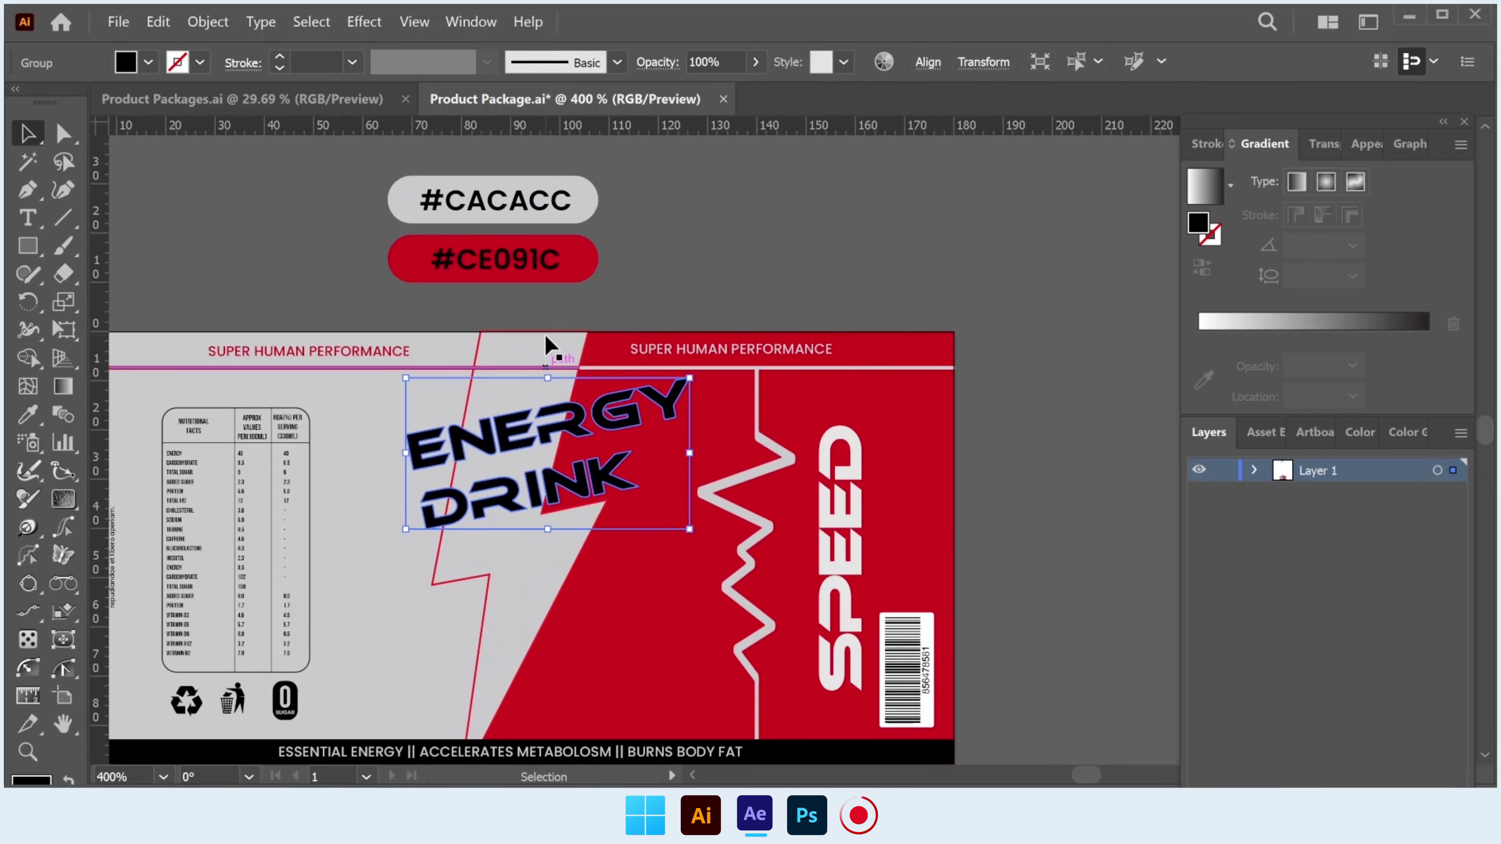
left_click_drag(567, 440, 771, 253)
left_click(564, 419)
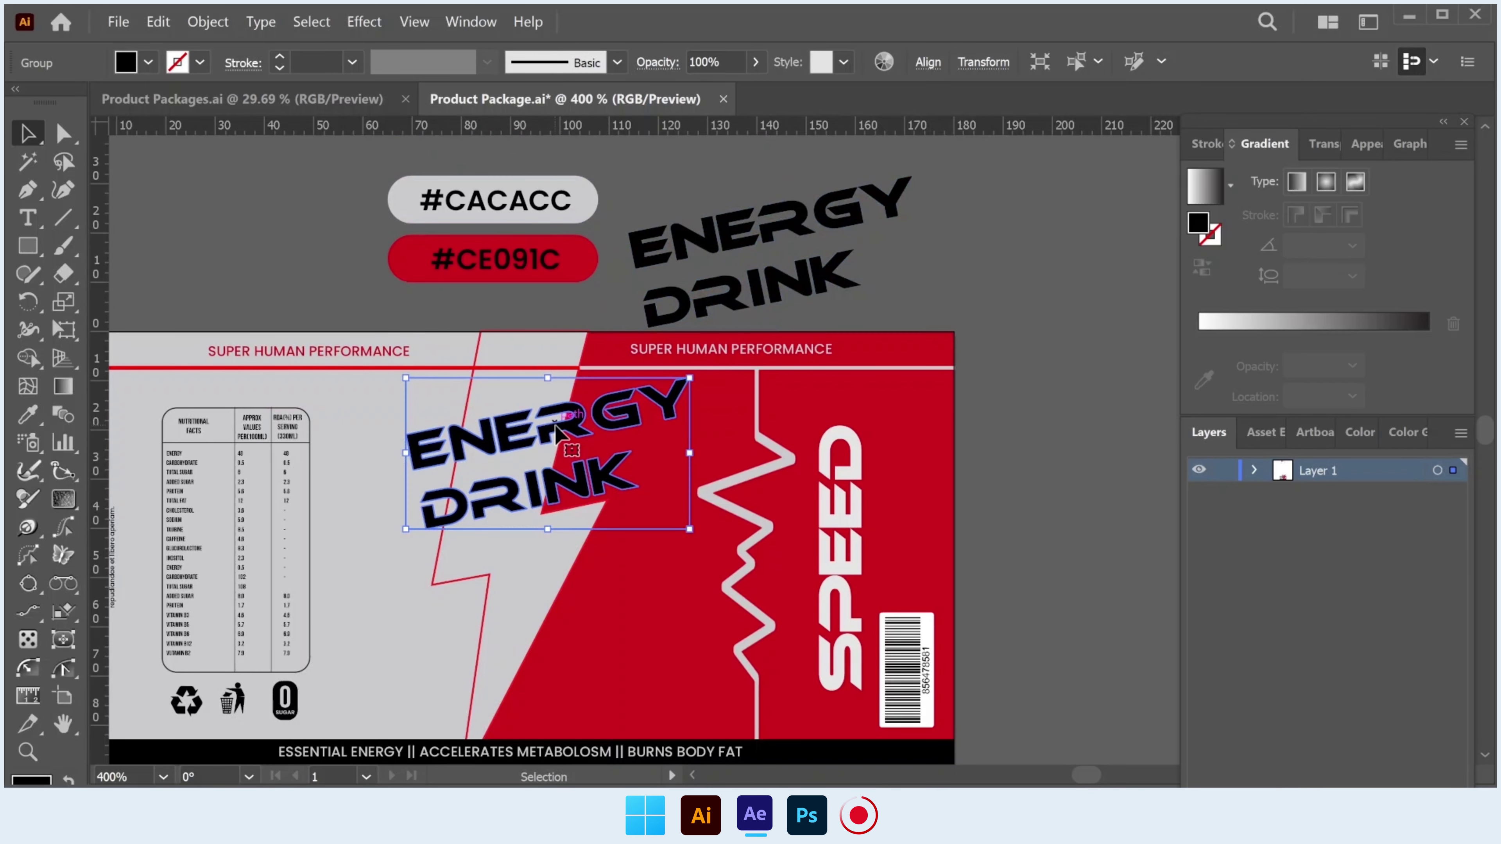
left_click(589, 390, "shift")
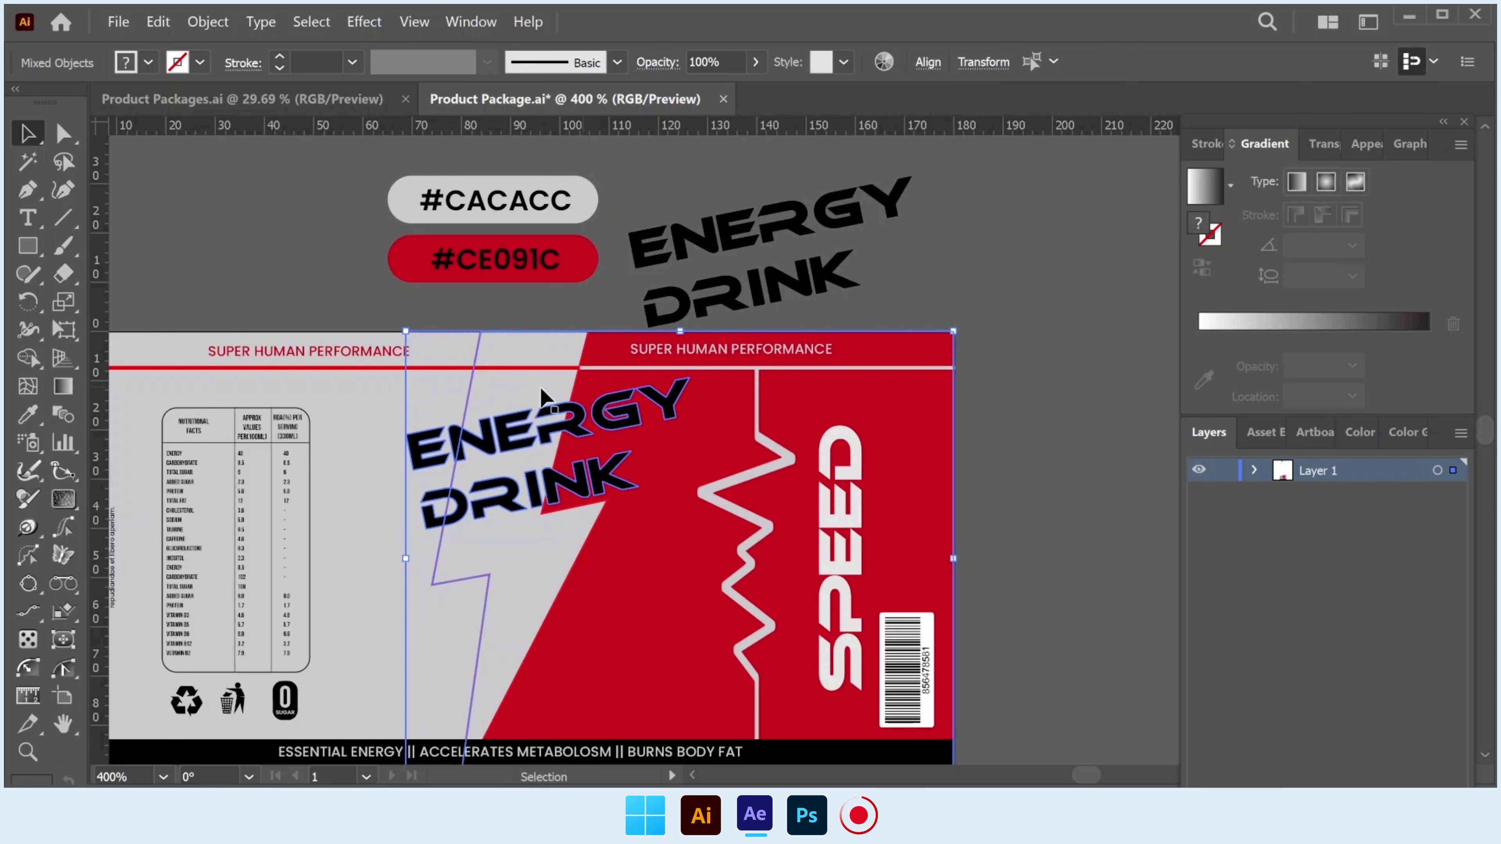
left_click(26, 357)
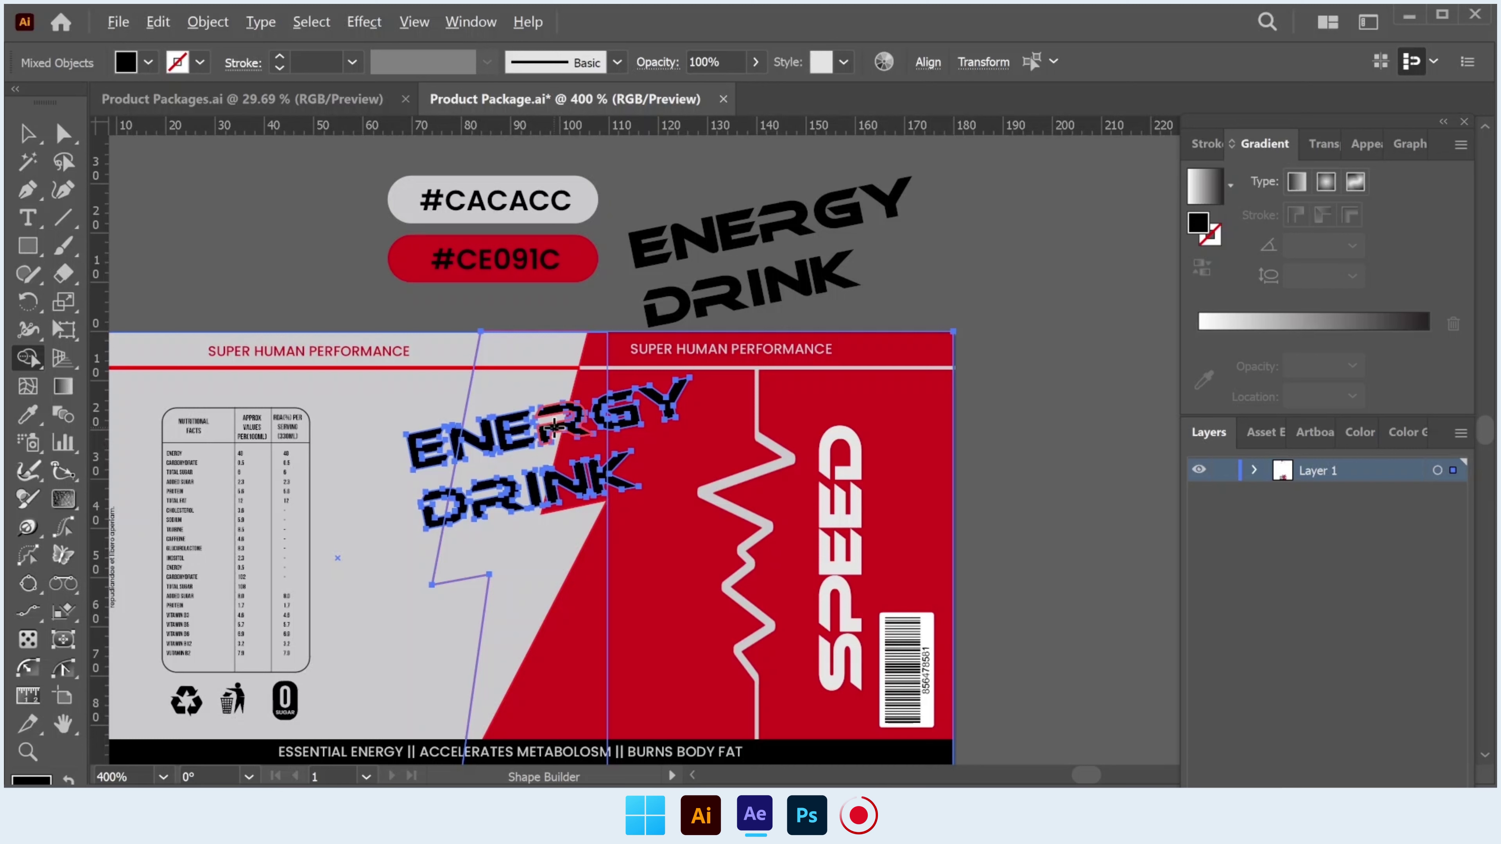
left_click(26, 133)
key("ctrl+shift+a")
Pull a copy of the grey lightning shape out beside the label.
left_click(890, 437)
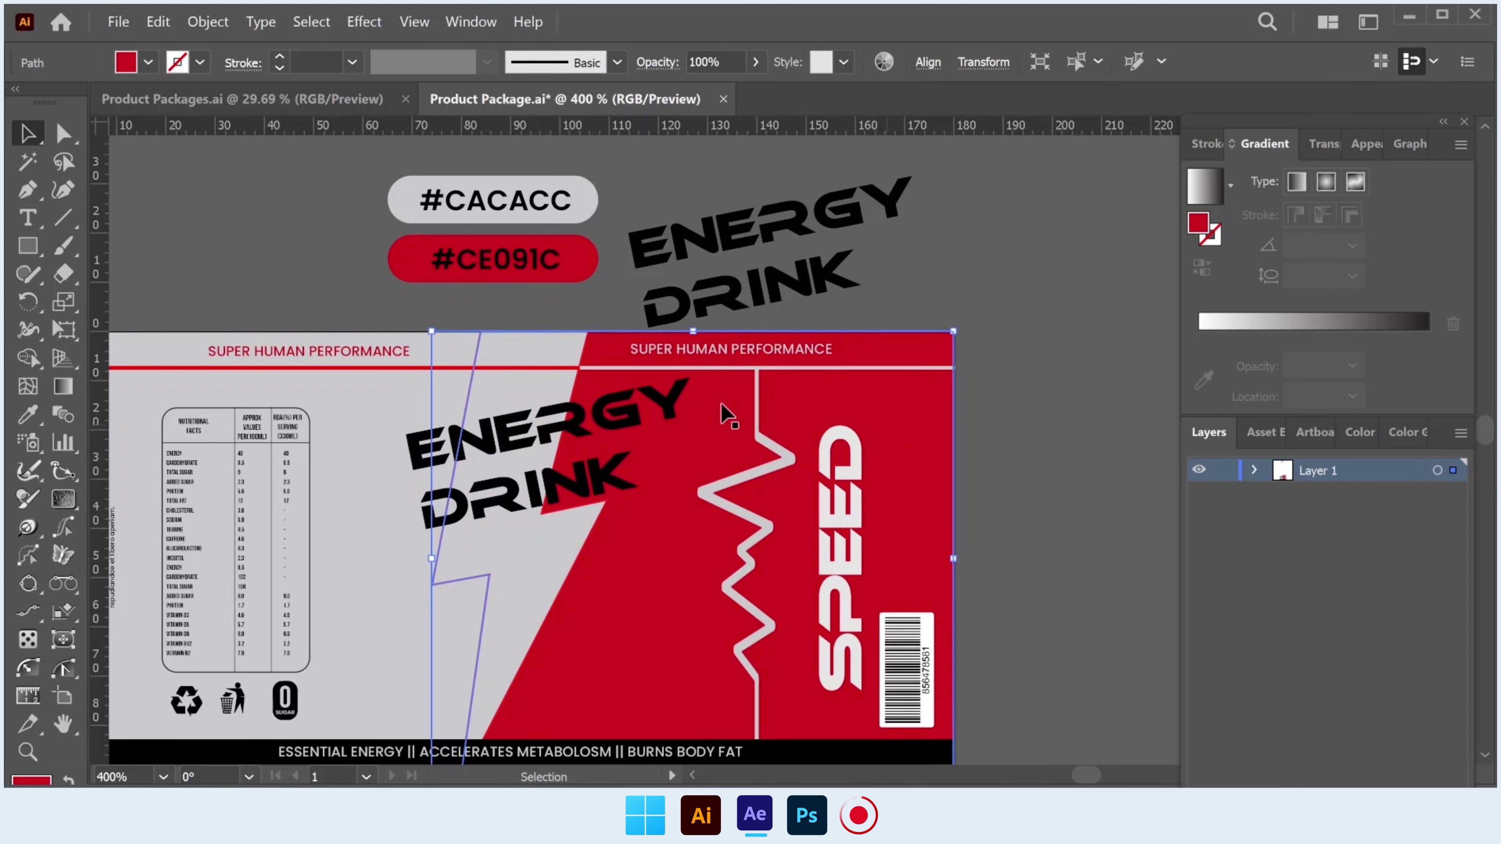
left_click(499, 403)
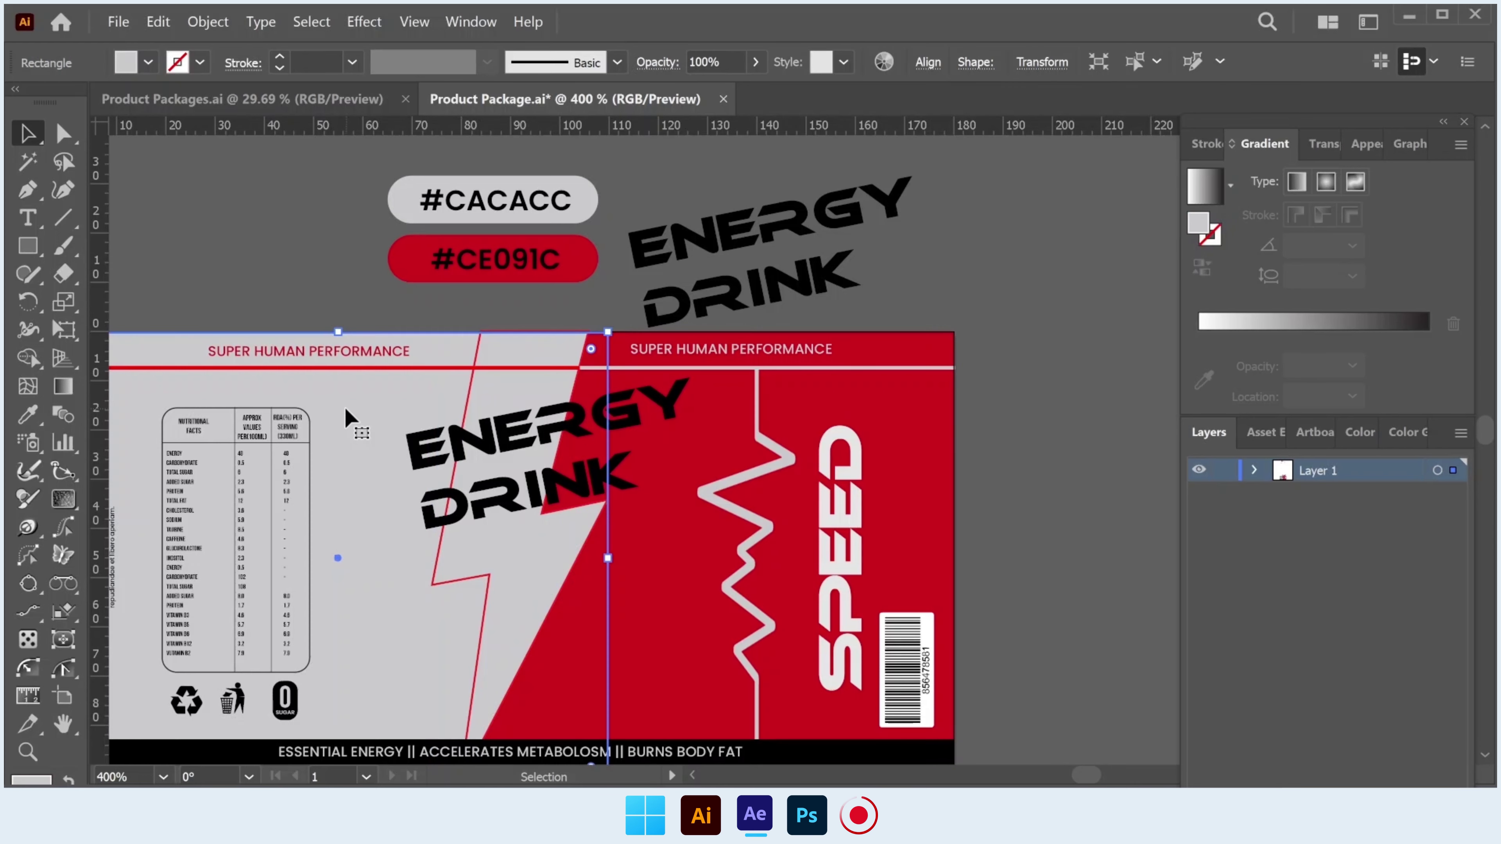
key("ctrl+minus")
left_click_drag(636, 626, 509, 682)
left_click_drag(413, 426, 910, 450)
Split the ENERGY DRINK outlines along the lightning shape with Shape Builder.
left_click(827, 532)
scroll(413, 390, "up", 1)
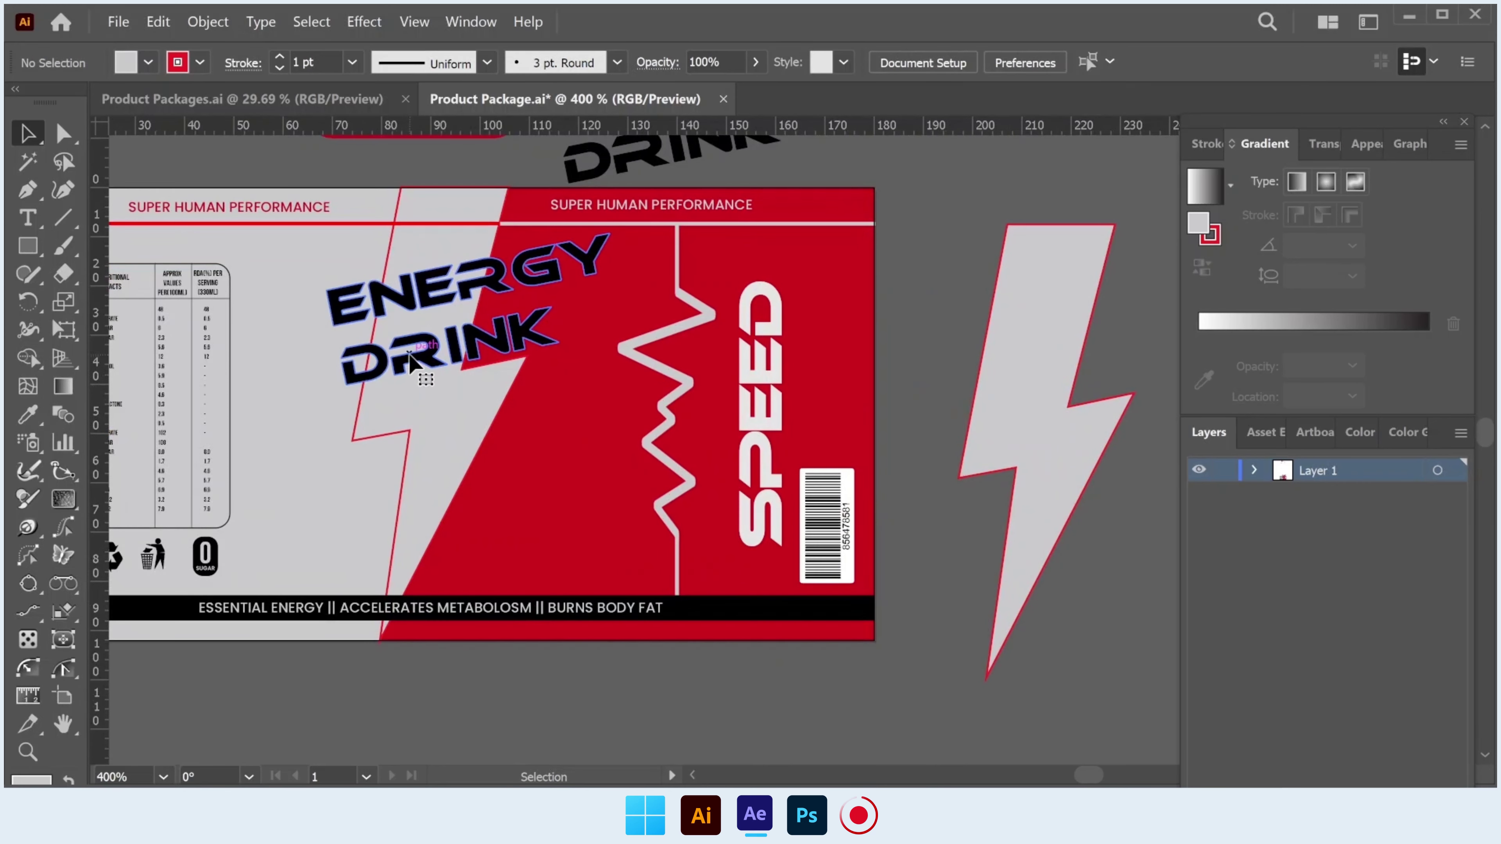
left_click(407, 358)
left_click(385, 337, "shift")
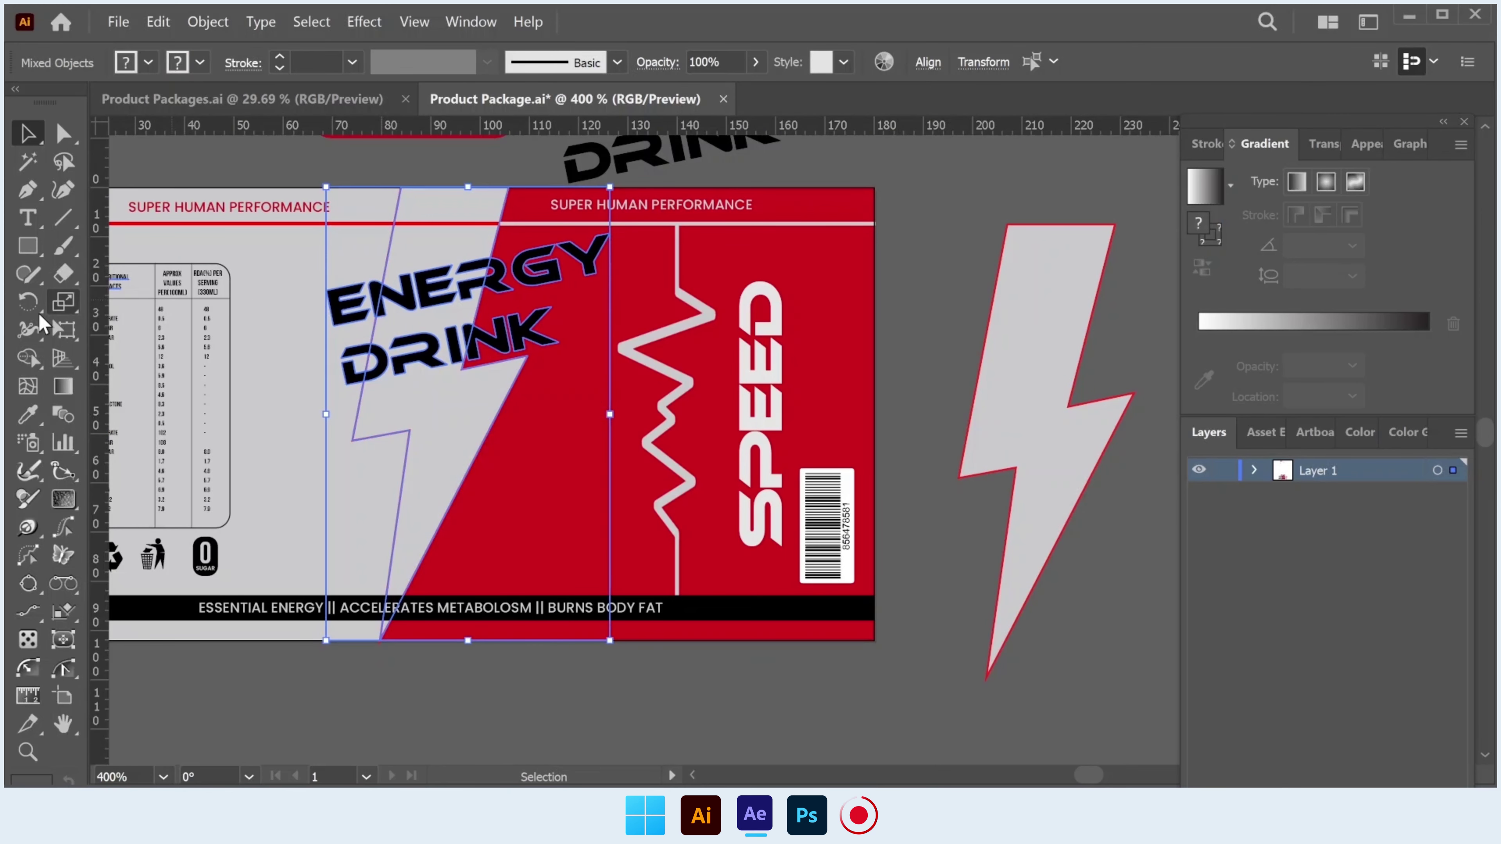
left_click(30, 359)
scroll(464, 294, "up", 1)
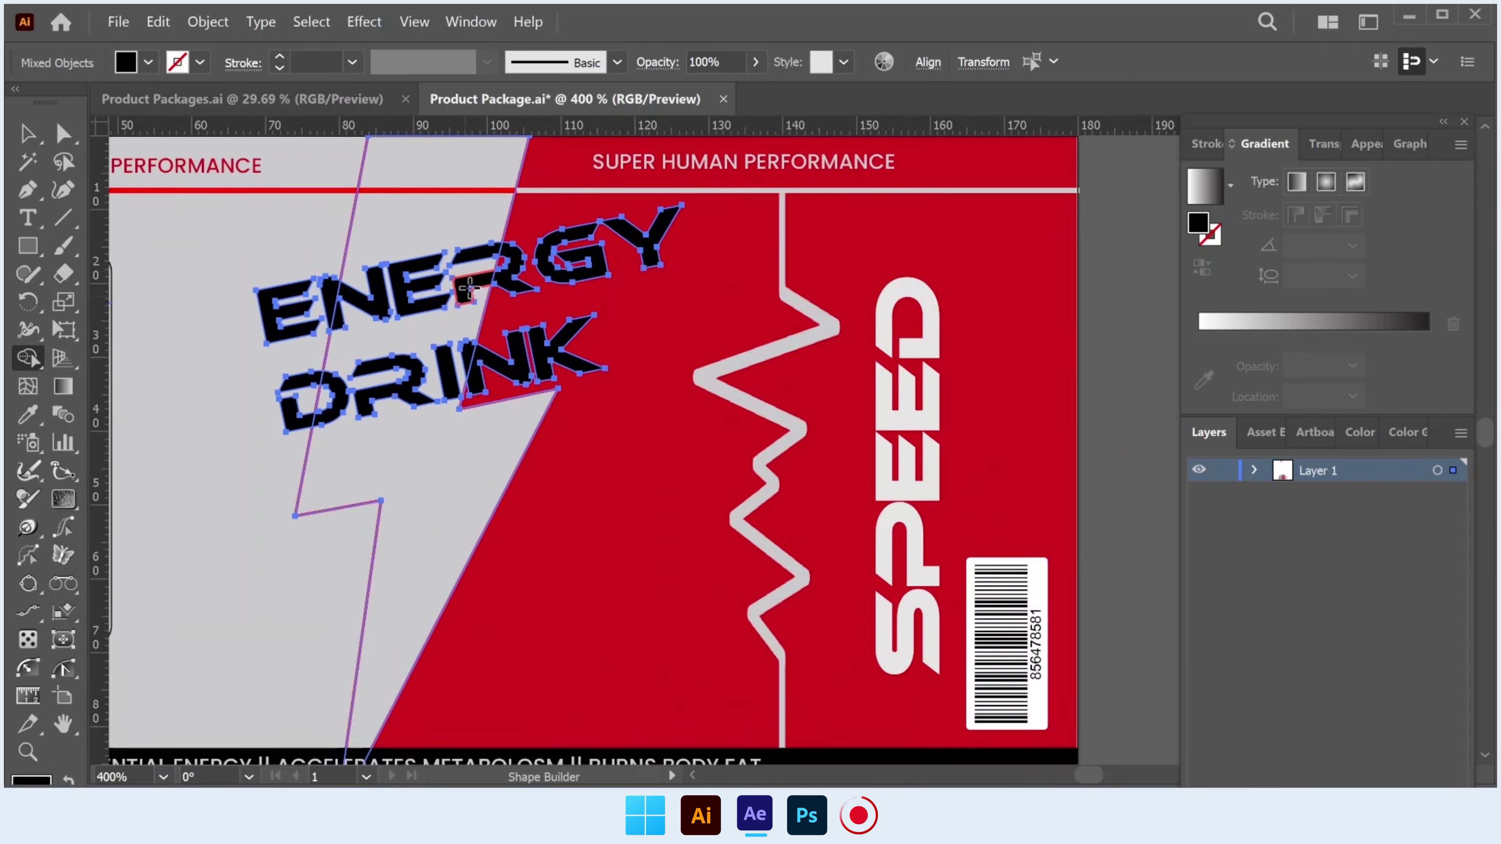
scroll(464, 294, "up", 1)
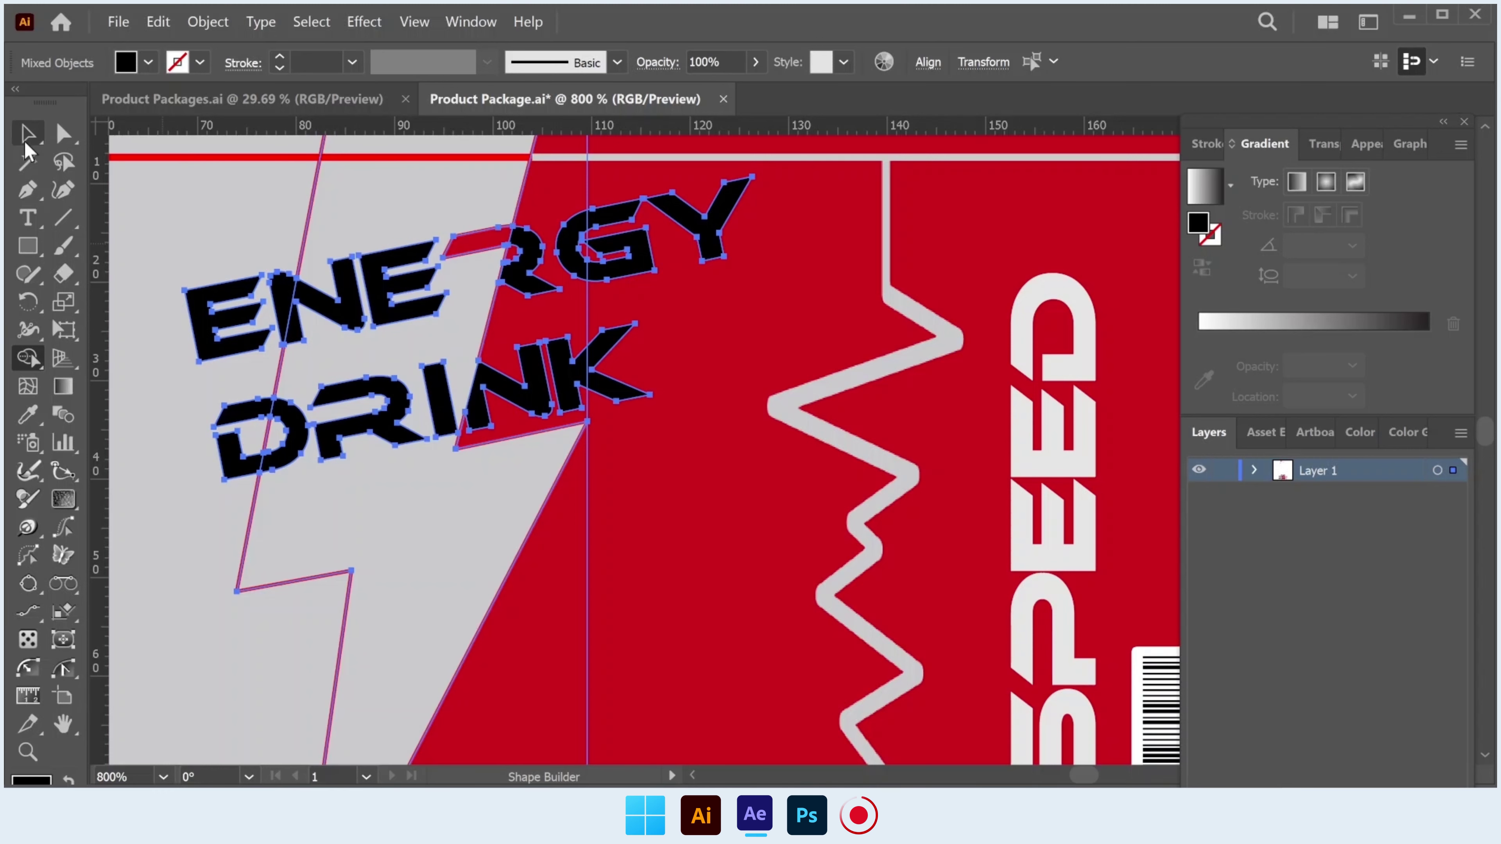
key("v")
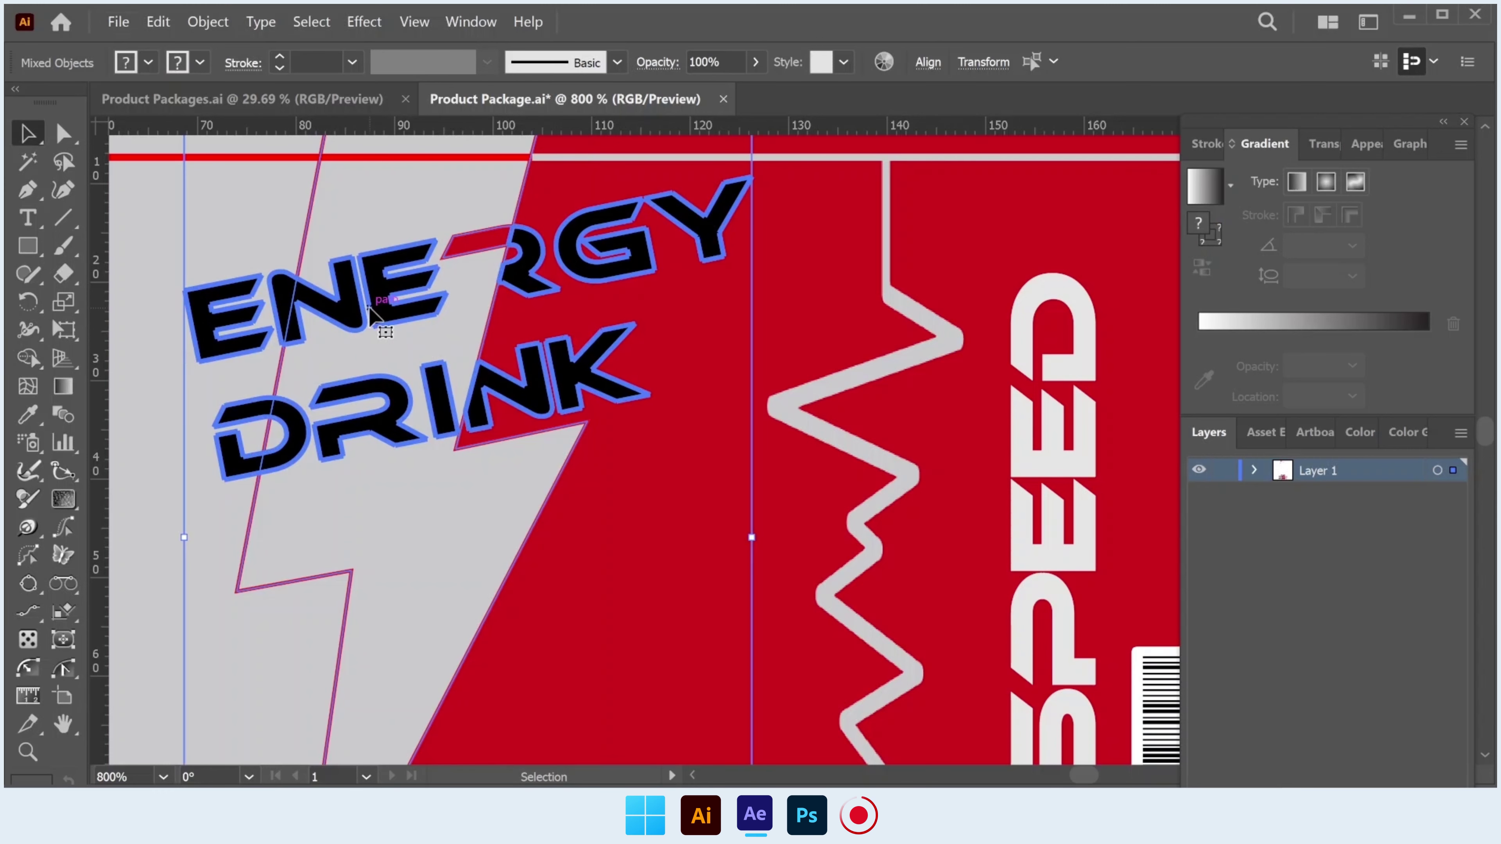
Reselect the split title shapes after checking their context menu.
right_click(365, 313)
key("Escape")
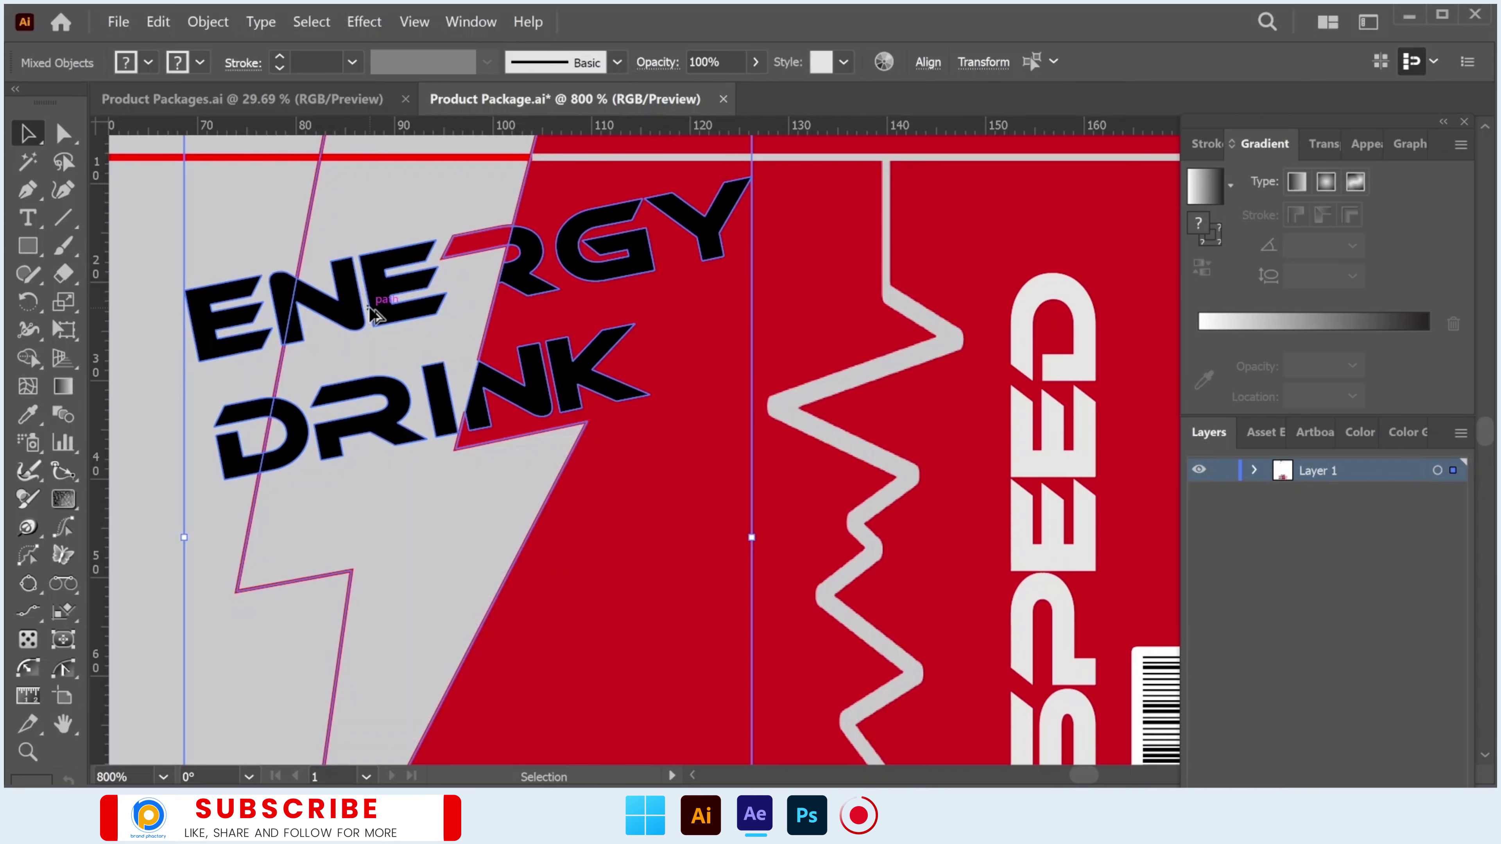
scroll(369, 313, "down", 2, "alt")
scroll(368, 313, "up", 2)
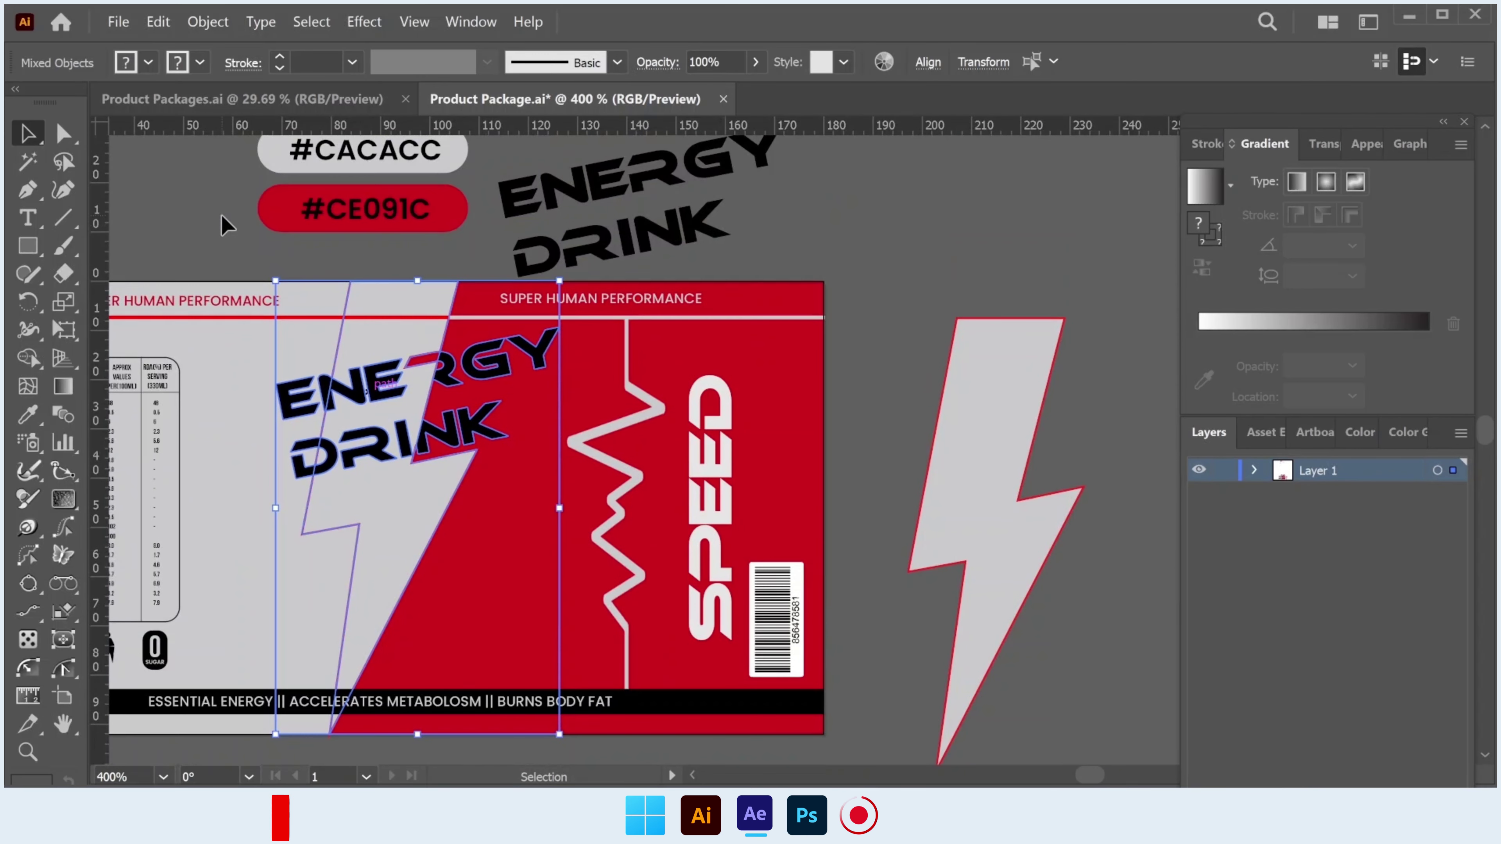
key("ctrl+shift+a")
left_click(369, 384)
right_click(355, 384)
key("Escape")
left_click(239, 254)
Delete the ENERGY and DRINK letter pieces lying over the grey side.
left_click(345, 401)
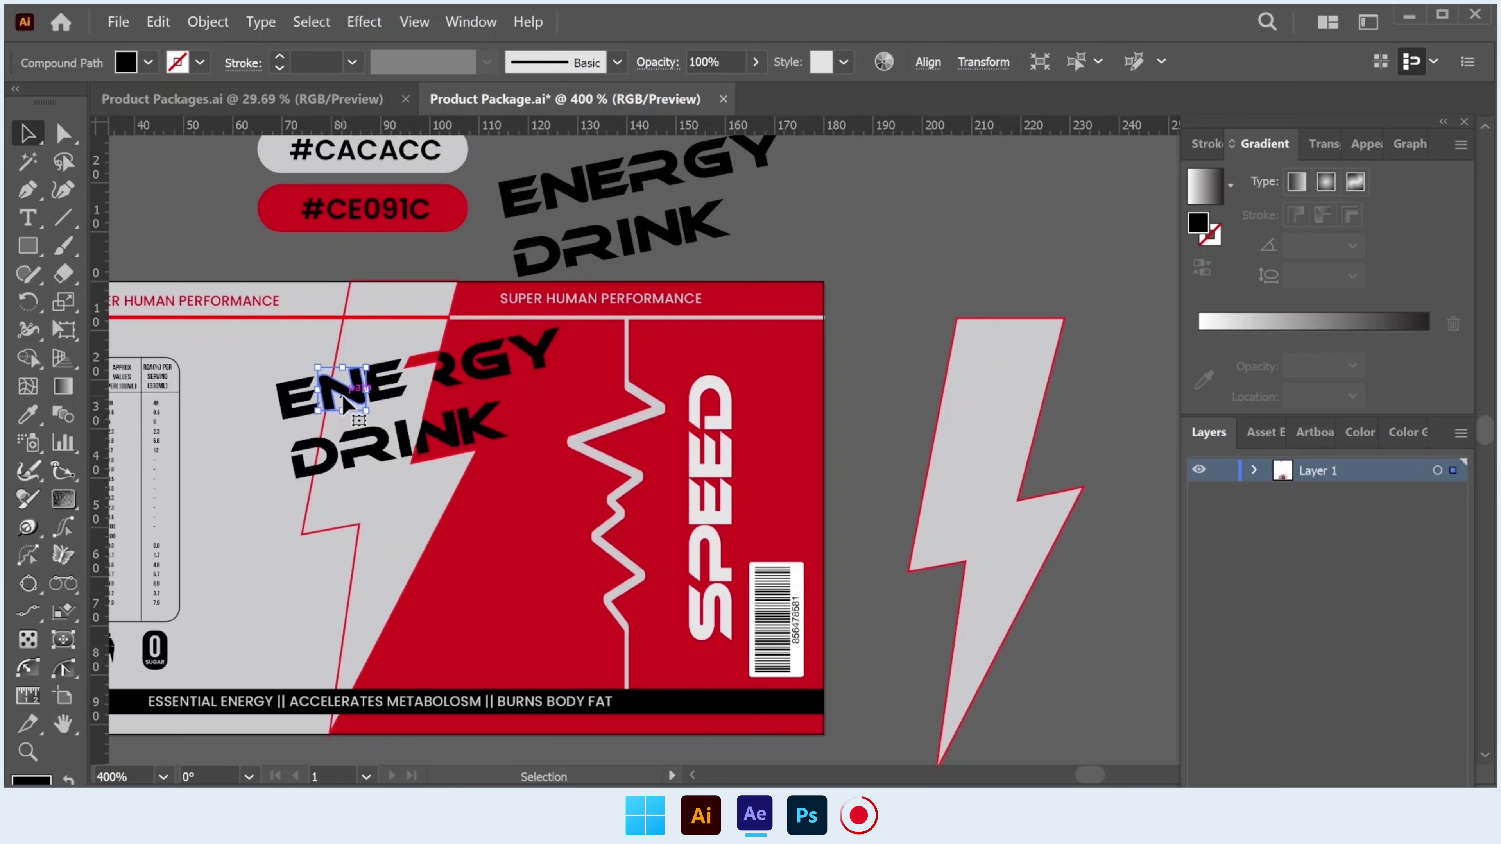
key("Delete")
left_click(384, 390)
key("Delete")
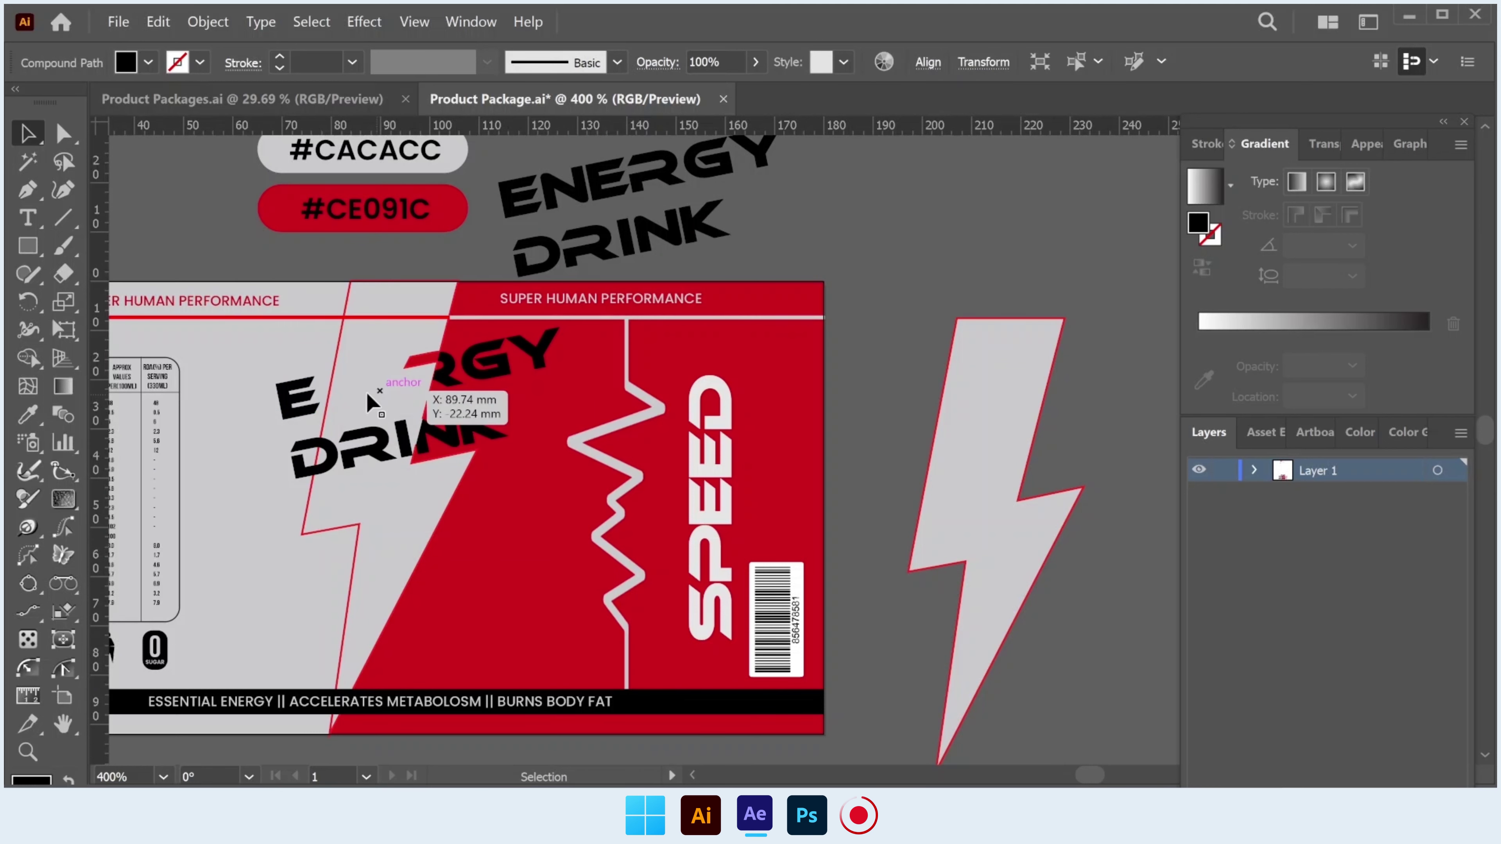
left_click(406, 371)
left_click(316, 401)
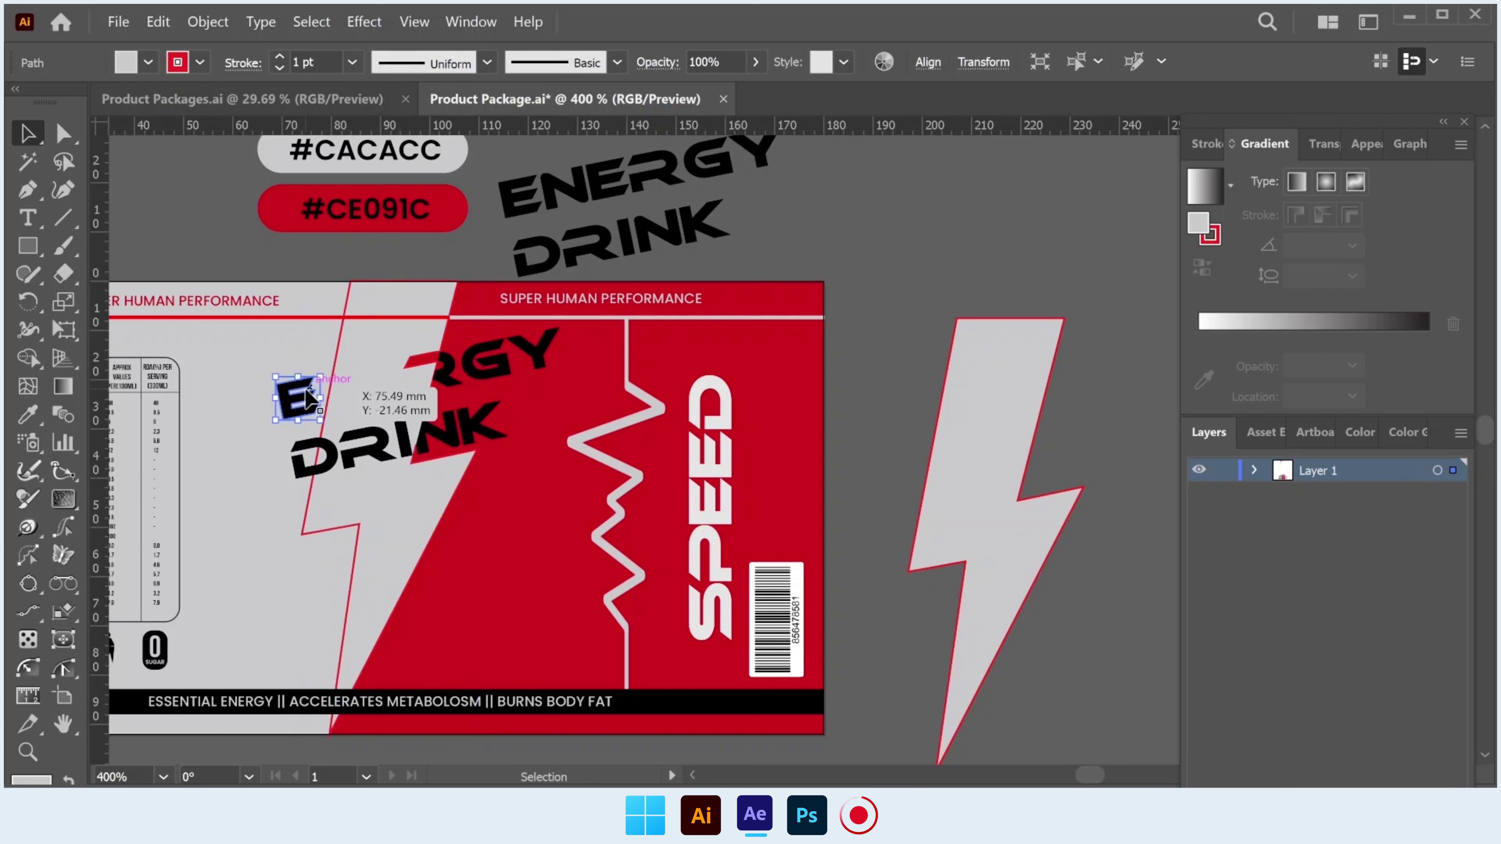
key("Delete")
left_click(318, 458)
key("Delete")
key("Delete")
left_click(407, 434)
key("Delete")
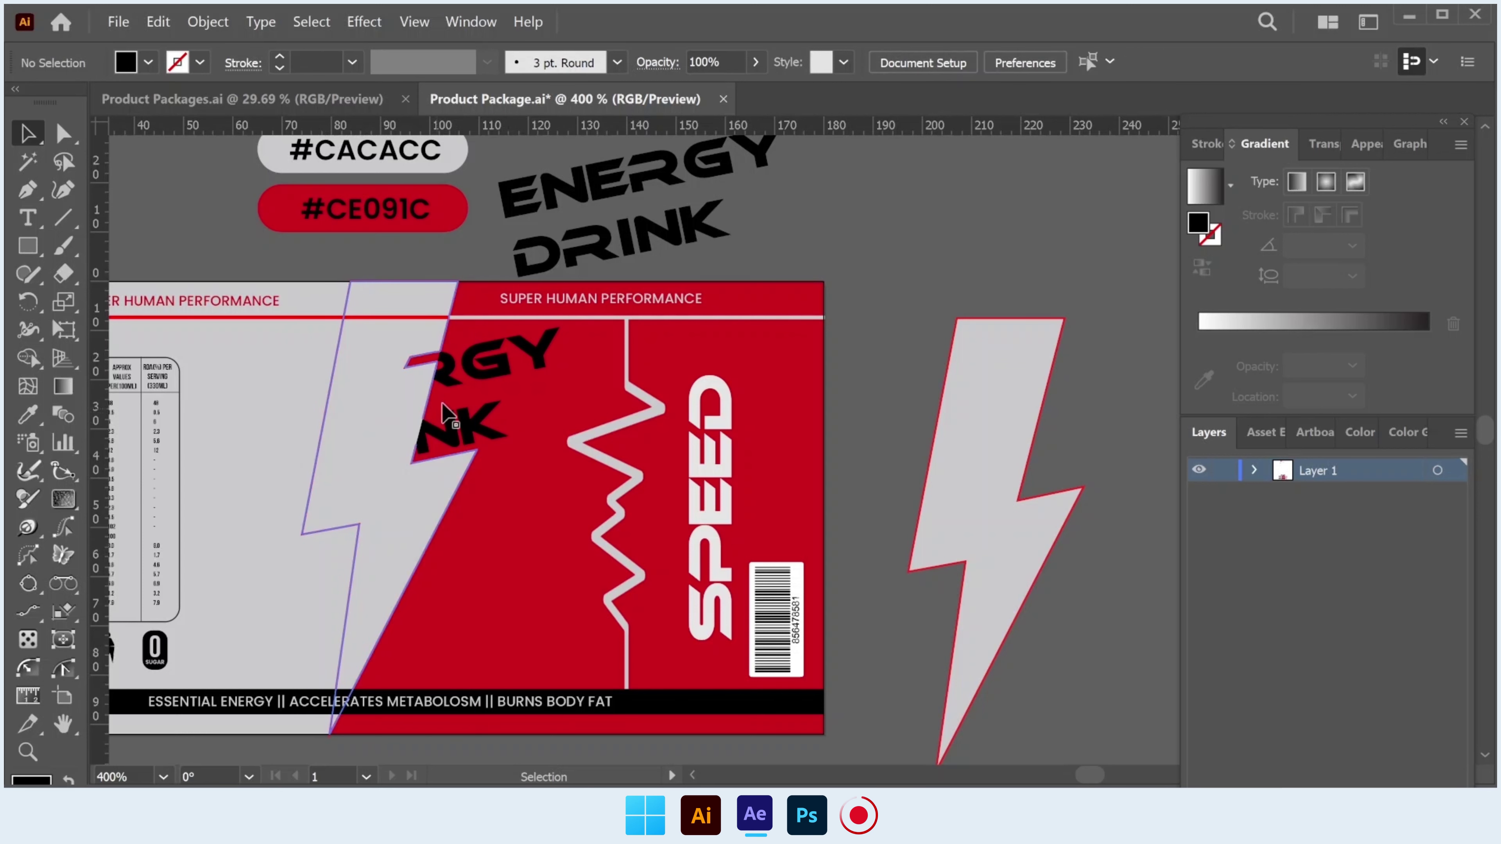
Fill the remaining G, Y, K and R pieces over red with #CACACC grey.
left_click(449, 378)
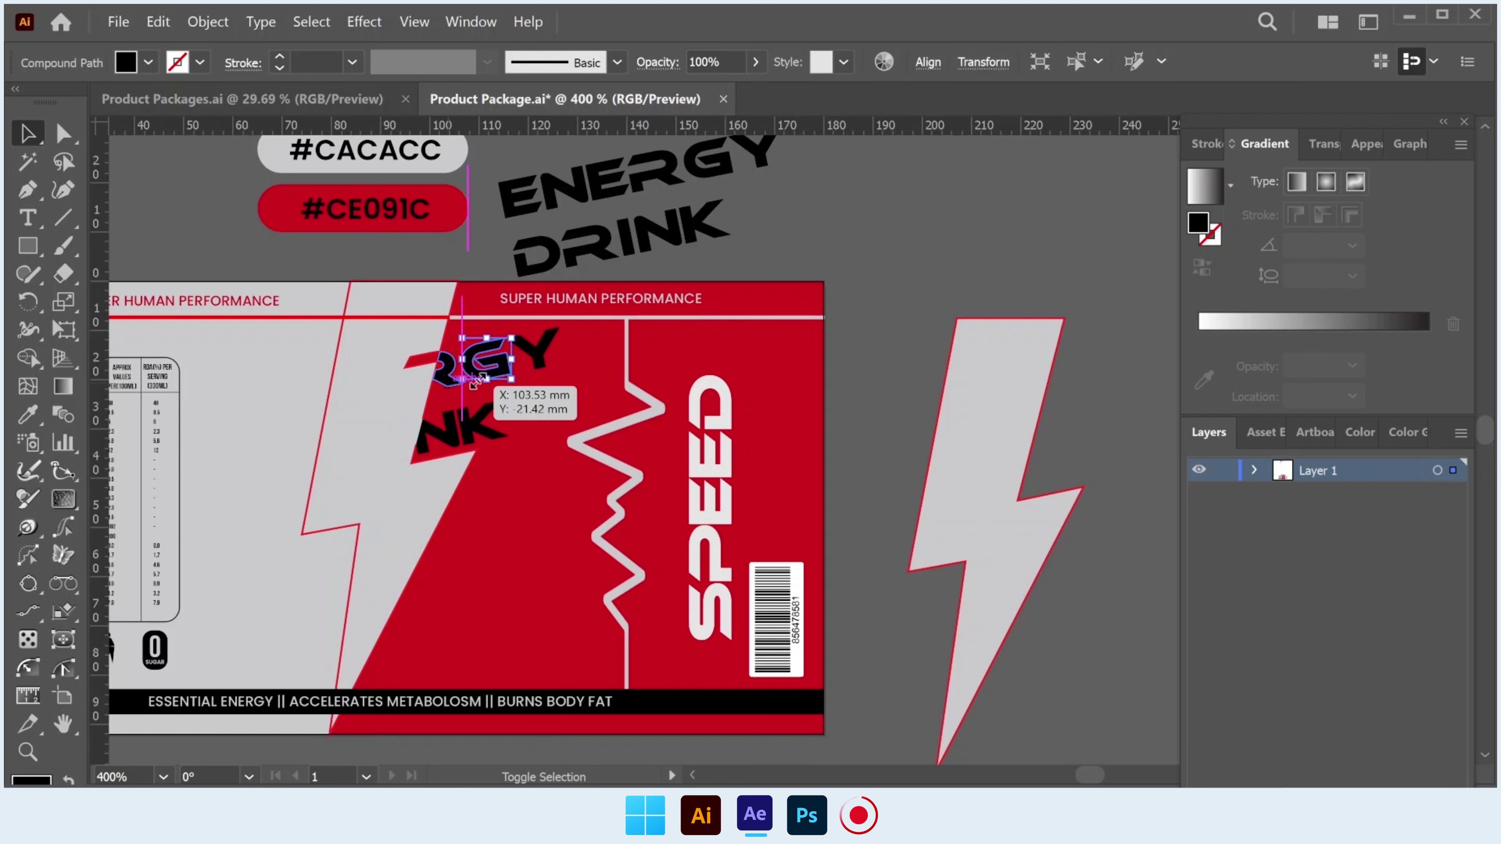
left_click(453, 432, "shift")
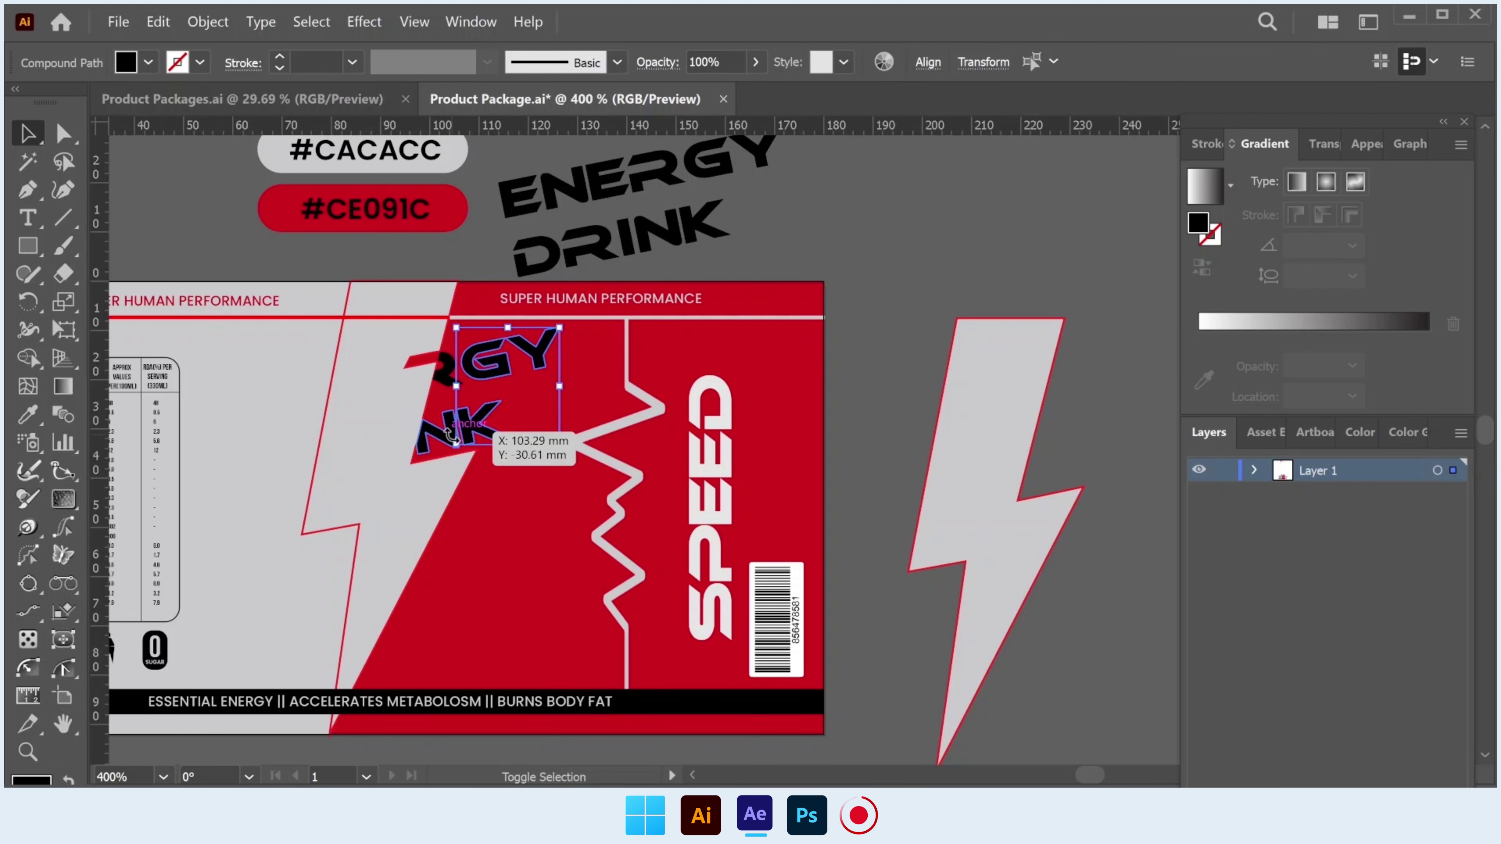
left_click(28, 416)
left_click(246, 391)
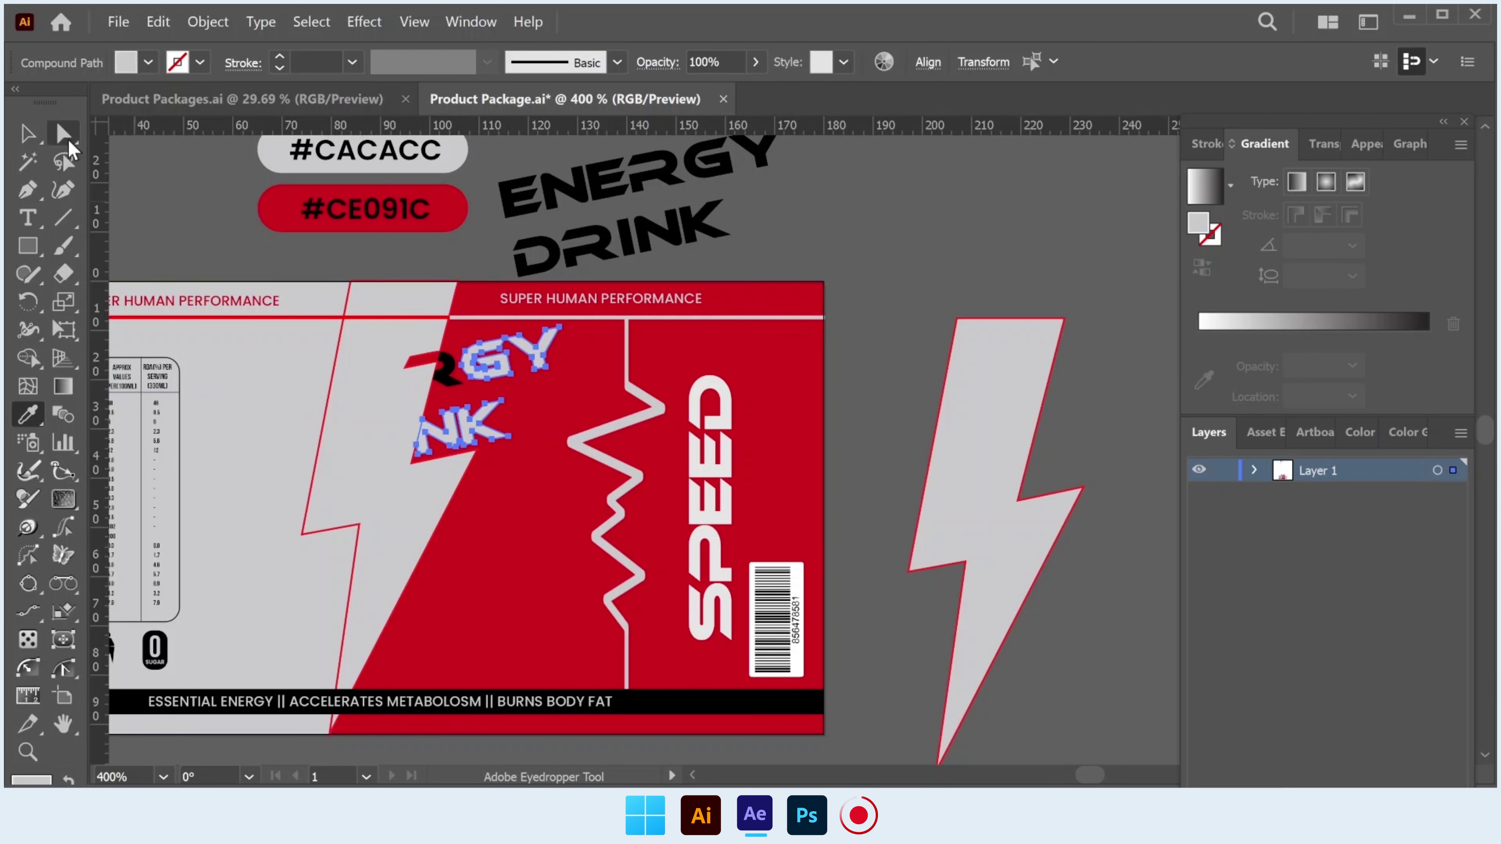
left_click(27, 133)
left_click(426, 359)
left_click(447, 384)
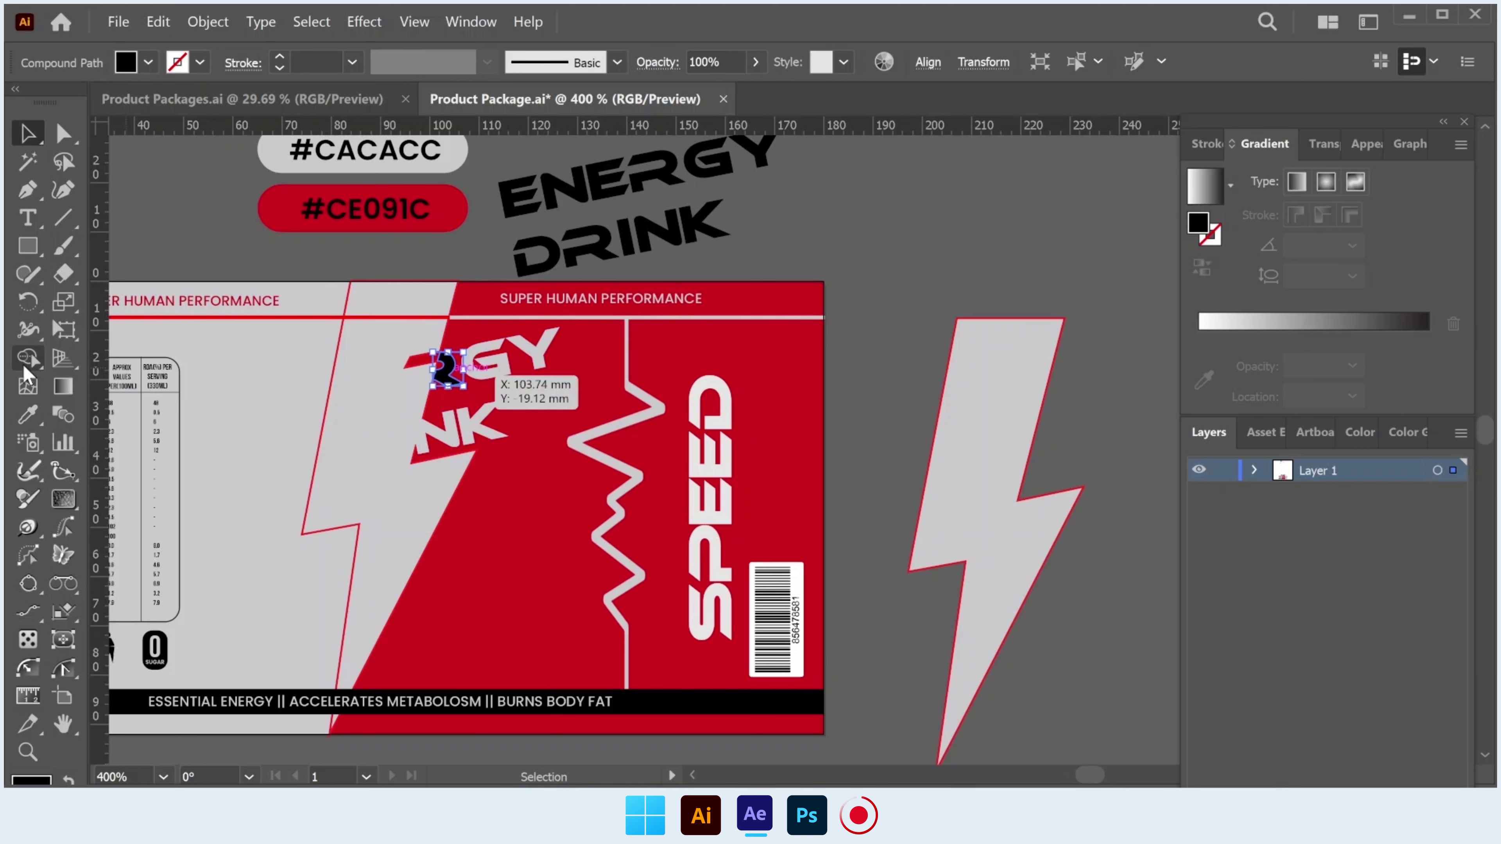
left_click(27, 416)
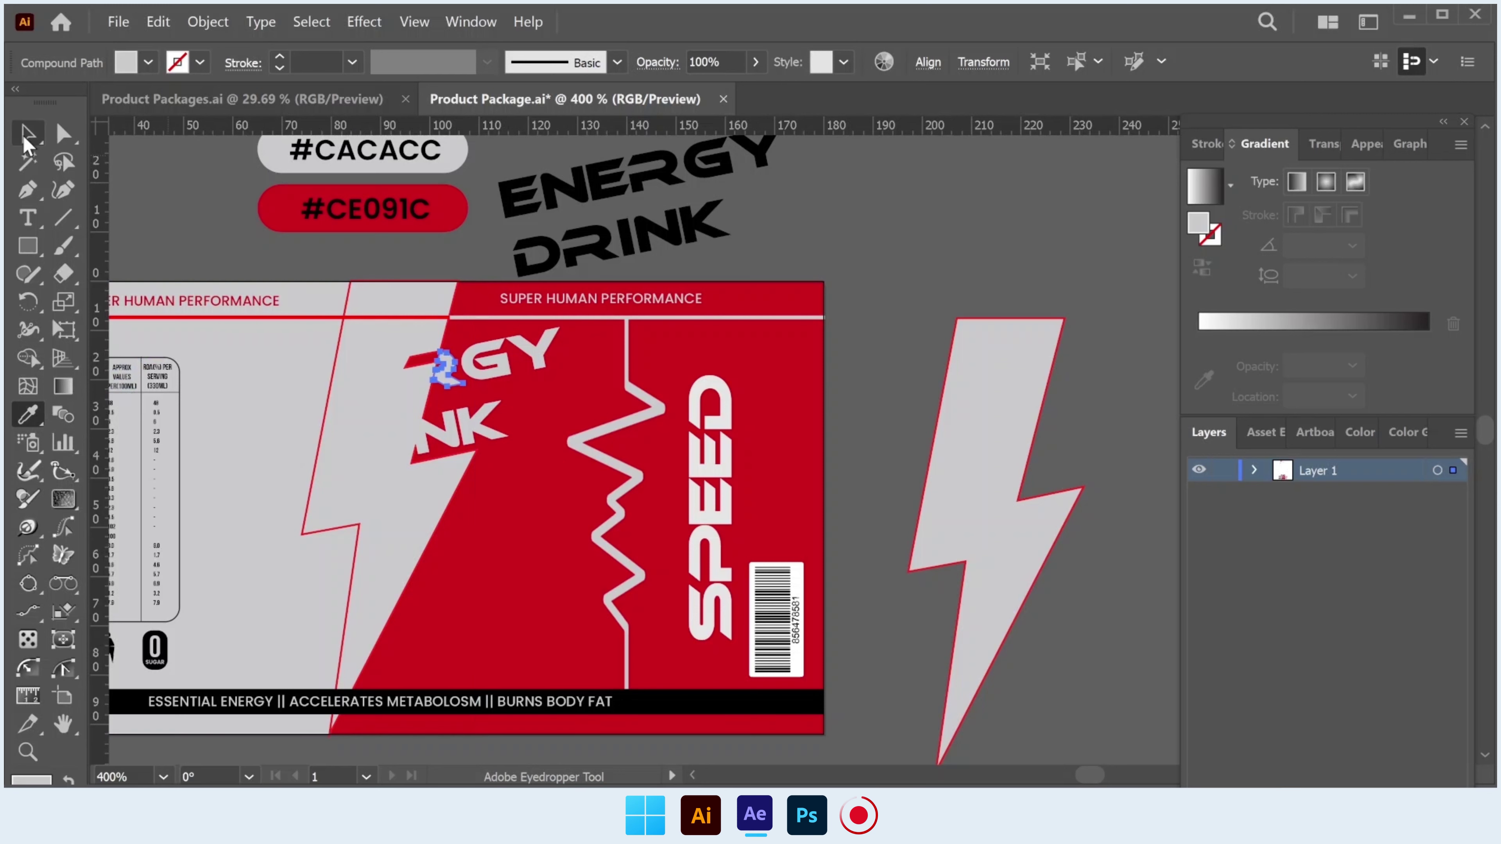
left_click(177, 174)
scroll(545, 260, "down", 1)
Move the lightning shape onto the label so it sits over the label's bolt.
left_click(839, 397)
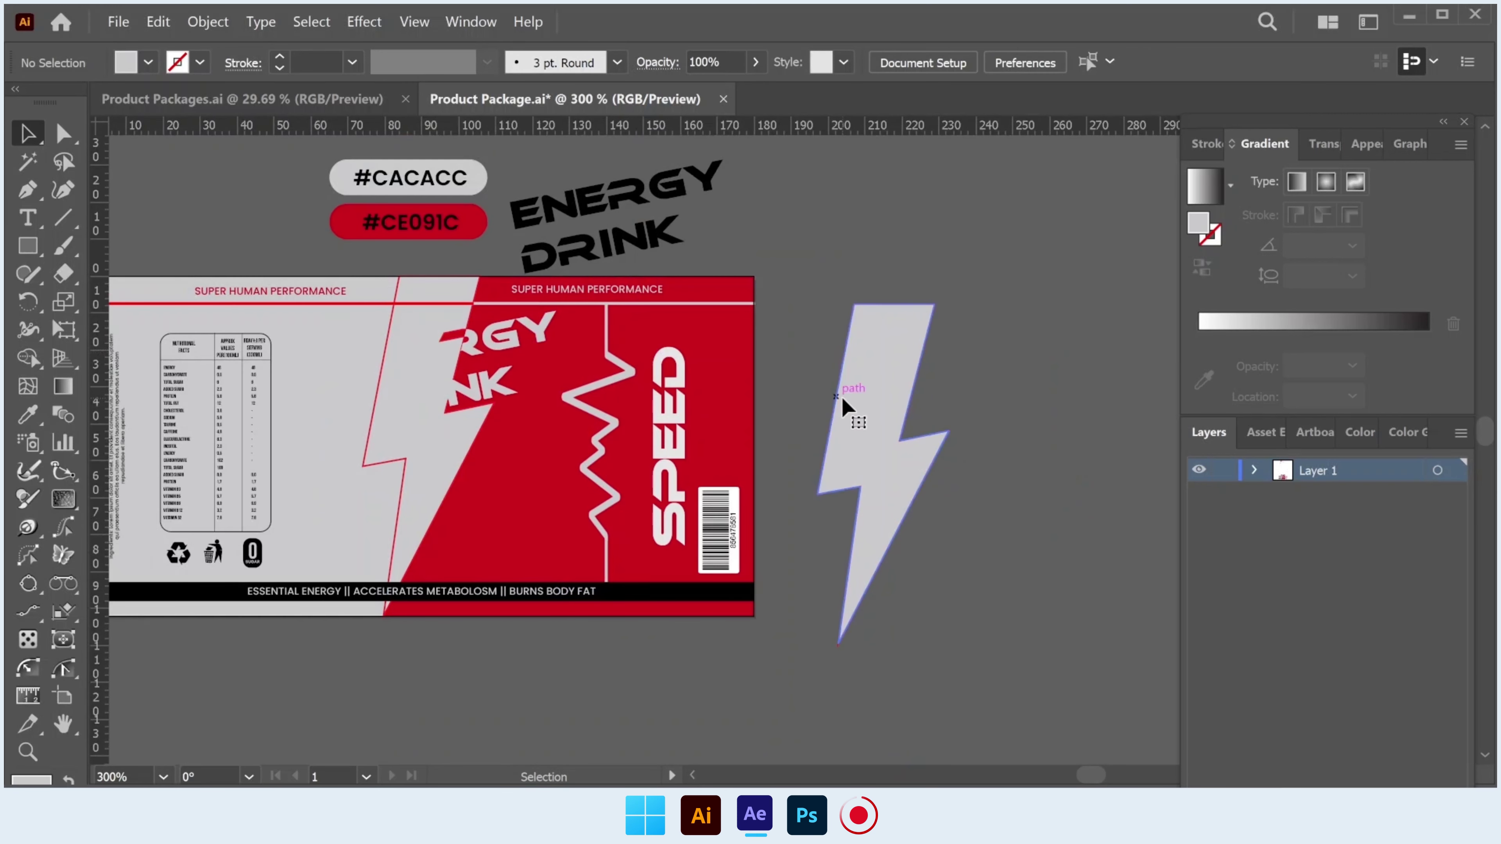
left_click_drag(867, 397, 405, 372)
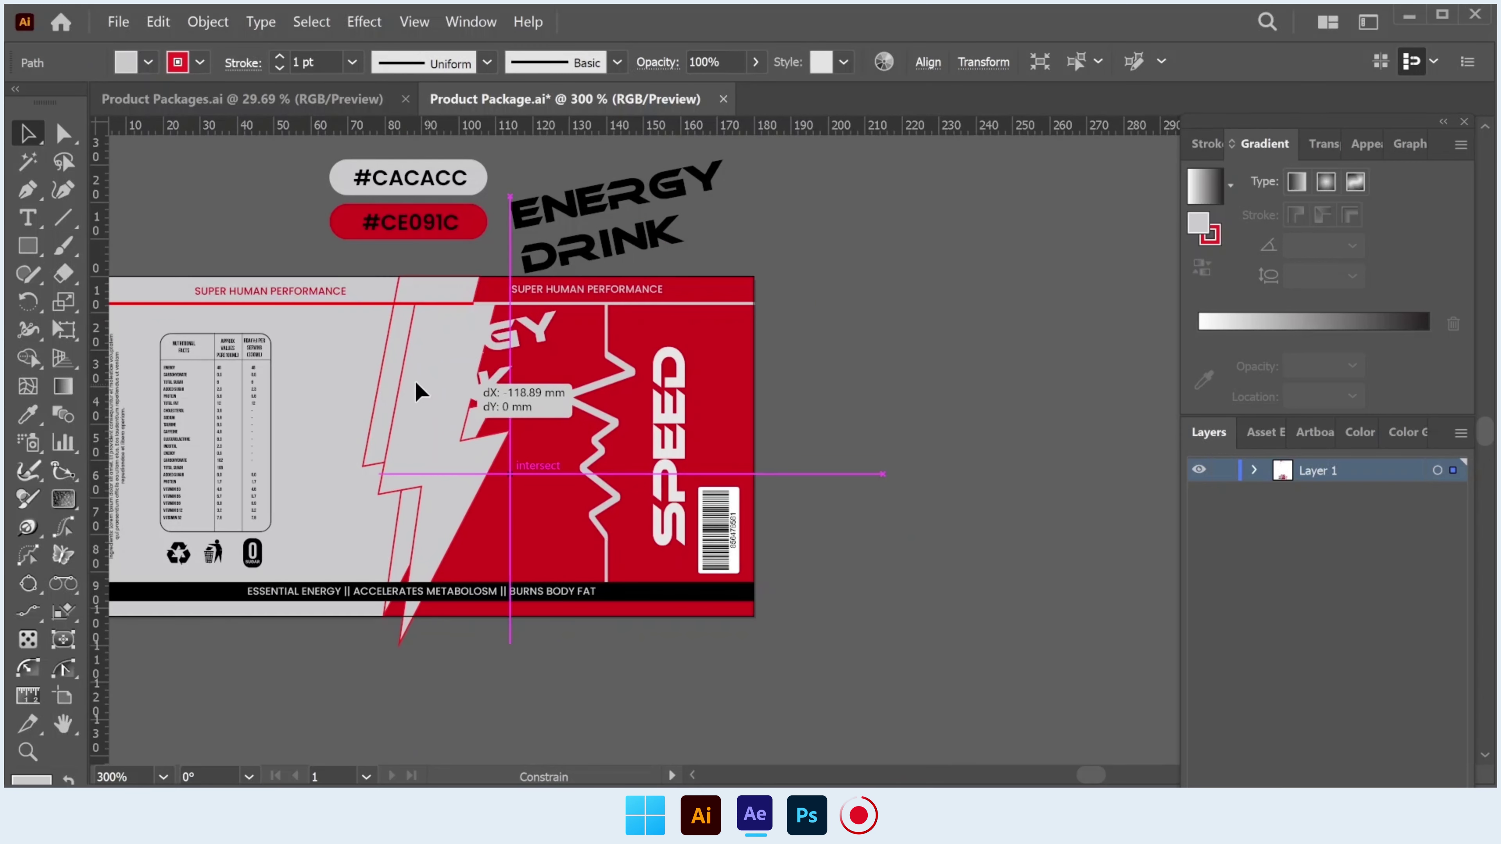
left_click_drag(407, 361, 429, 355)
left_click(865, 376)
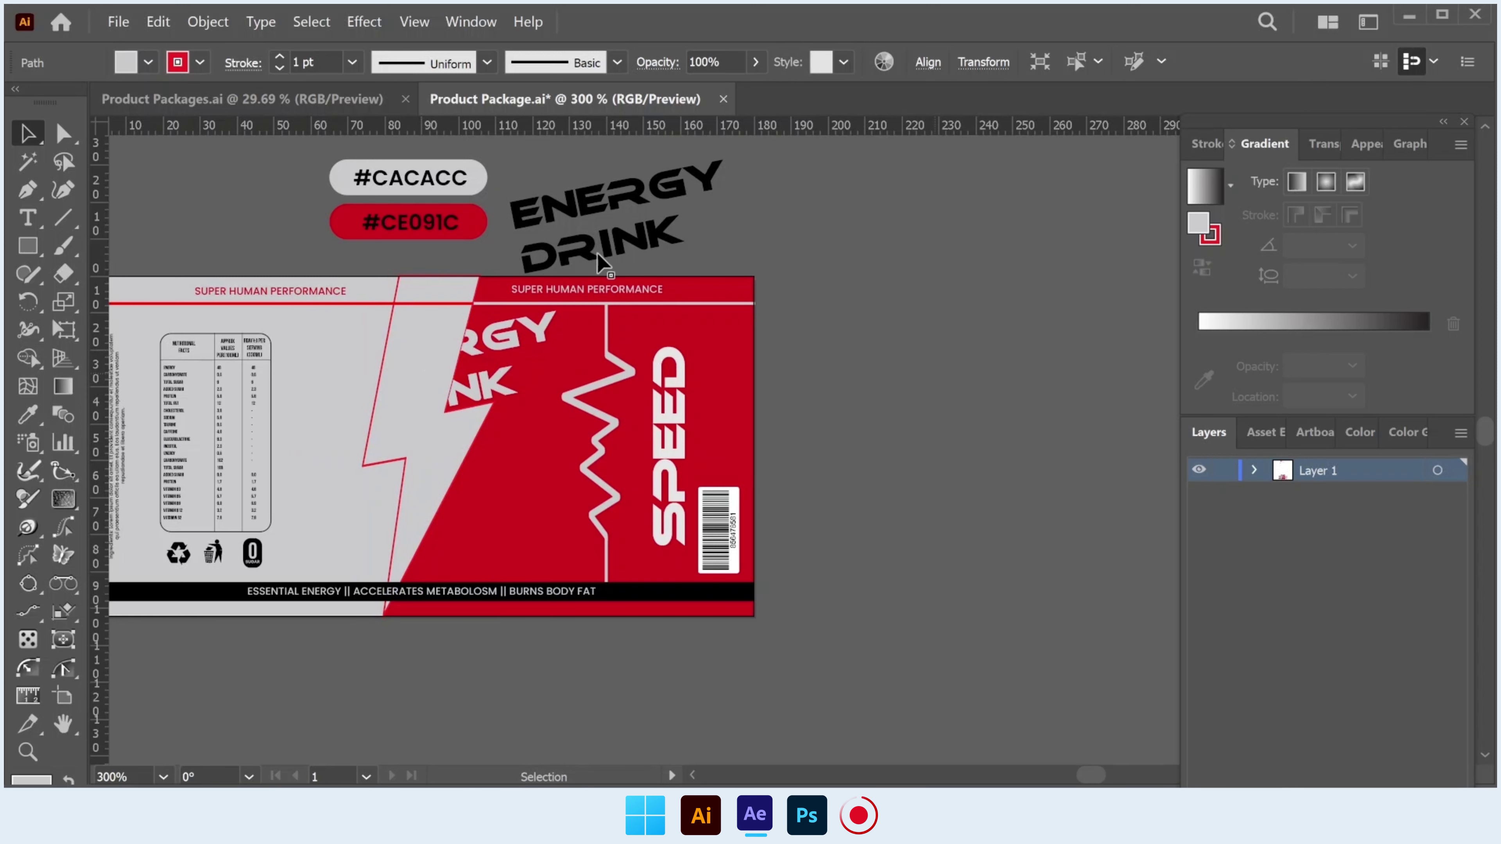
Place the spare ENERGY DRINK title copy on the label and nudge it into position.
left_click_drag(598, 260, 462, 391)
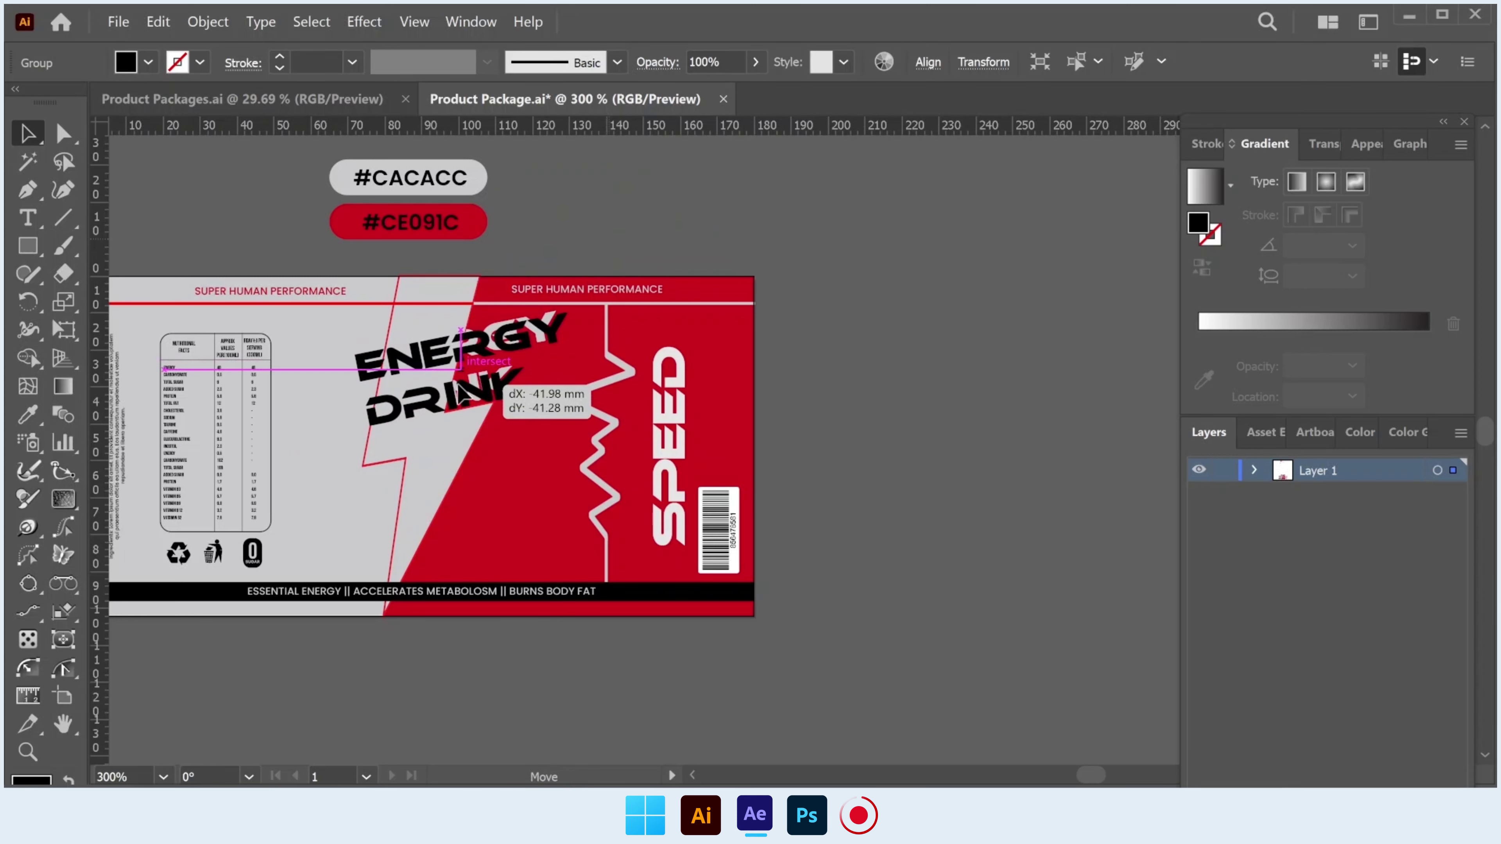
left_click_drag(461, 391, 450, 385)
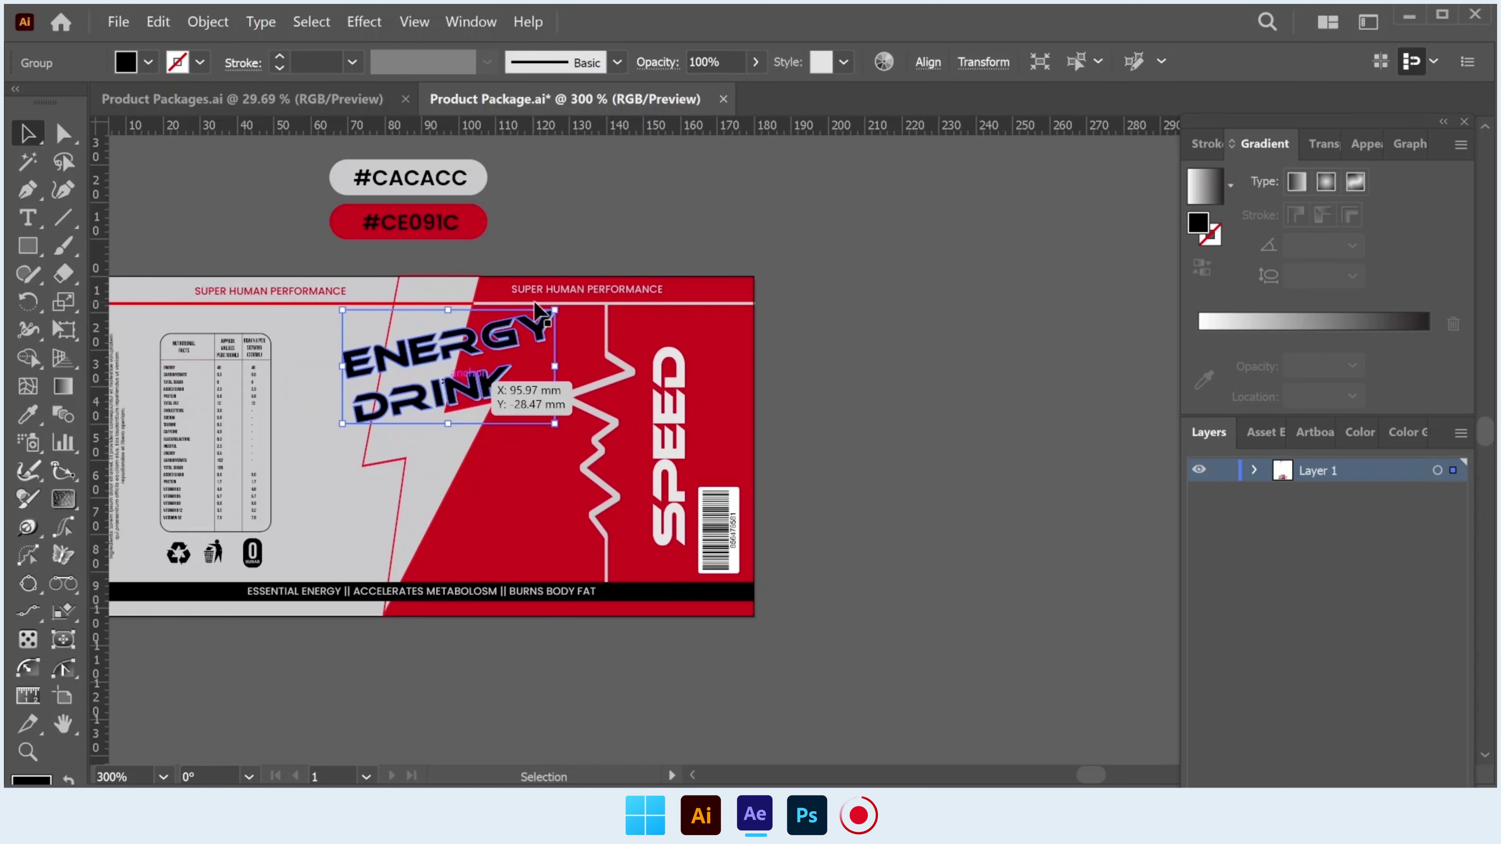
scroll(538, 310, "up", 2)
key("Right")
key("Right")
key("Down")
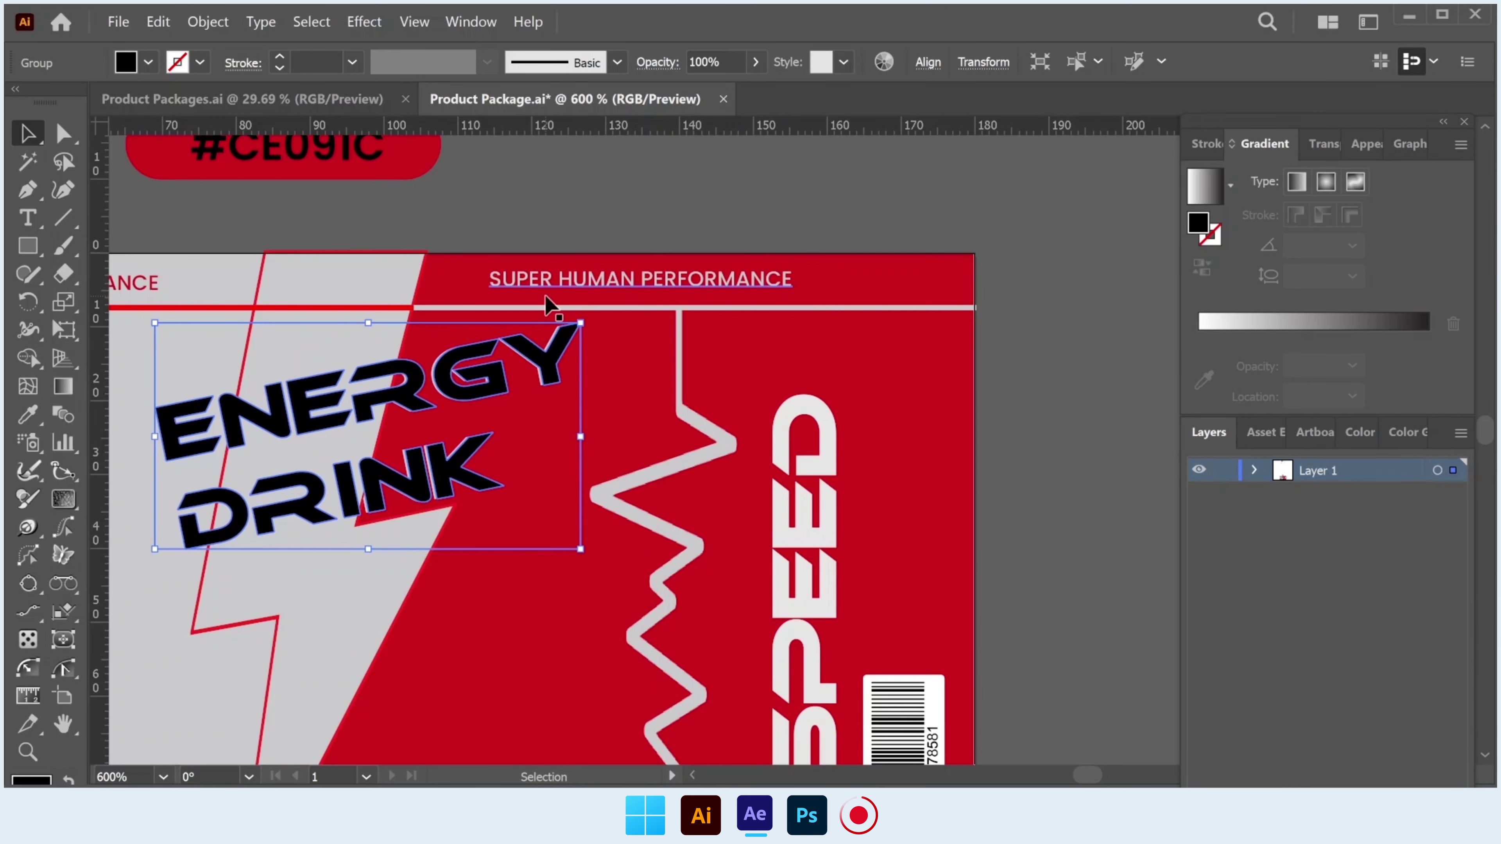
key("Left")
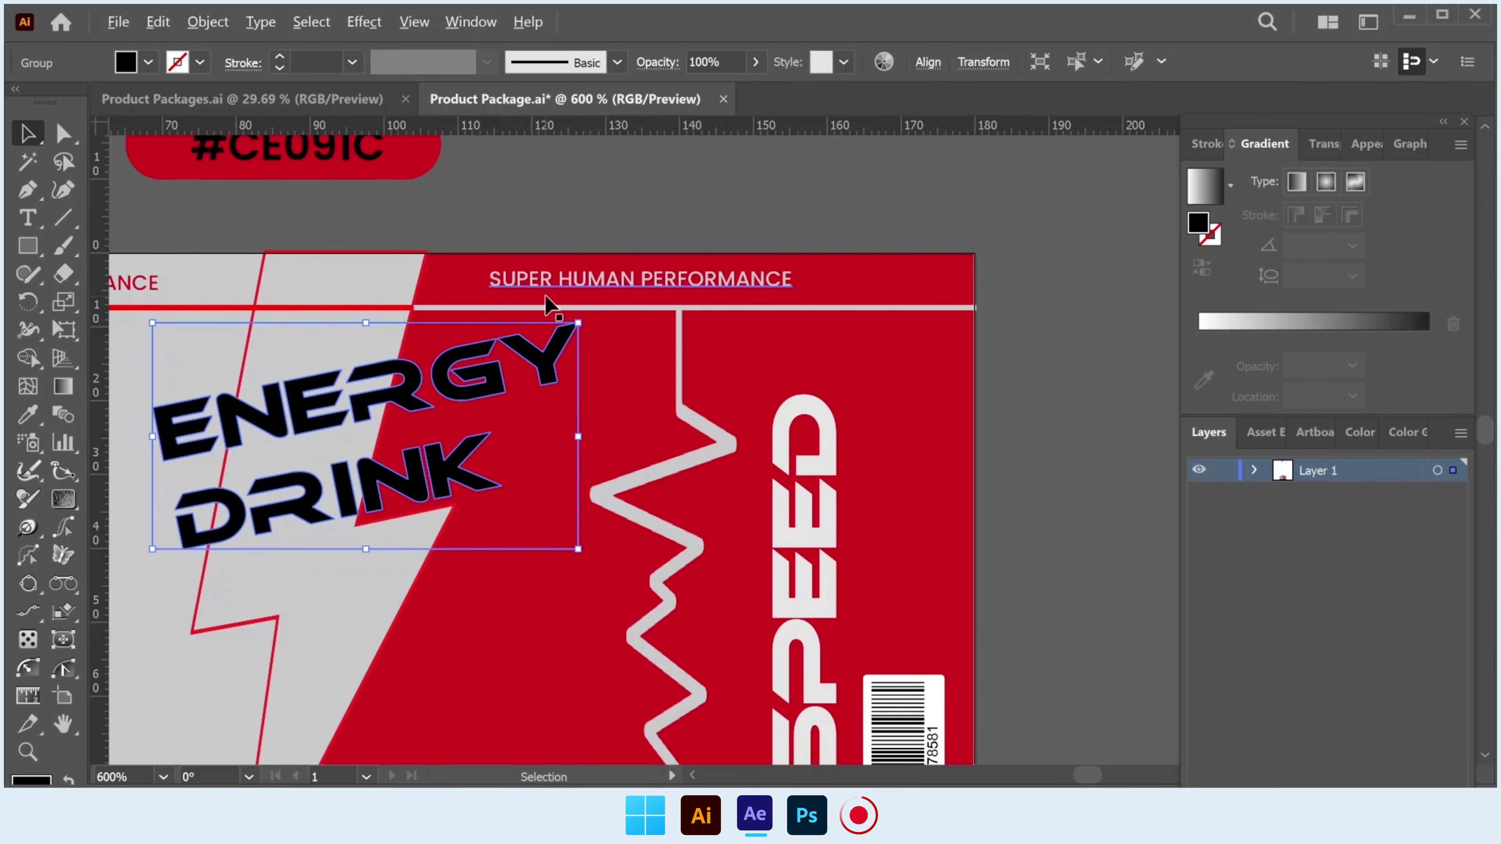
scroll(549, 304, "down", 1)
scroll(549, 327, "up", 1)
Colour the title red #CE091C by sampling the red background with the Eyedropper.
left_click(27, 416)
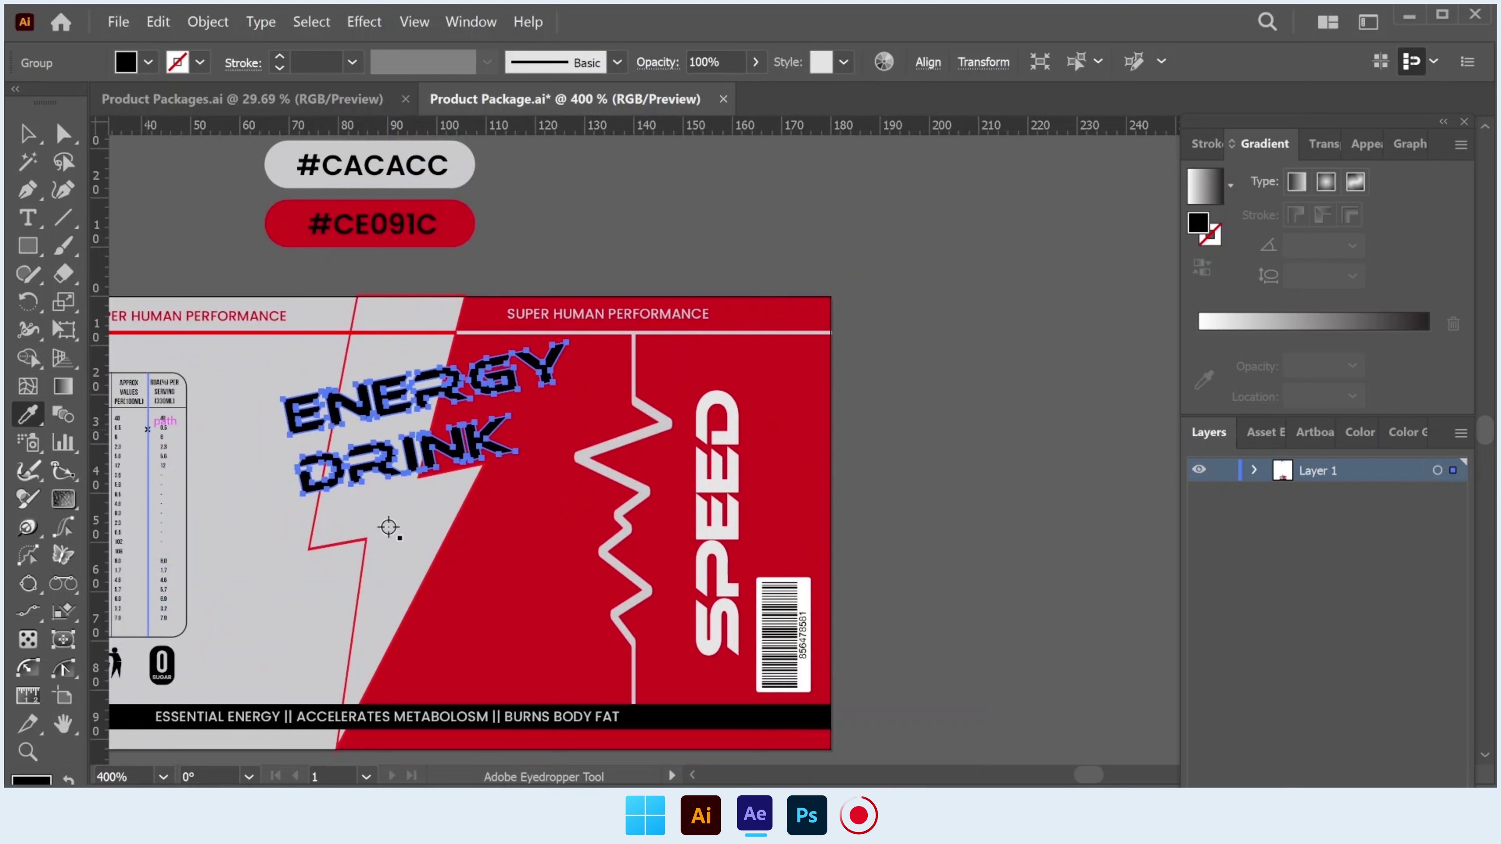
left_click(546, 563)
left_click(29, 136)
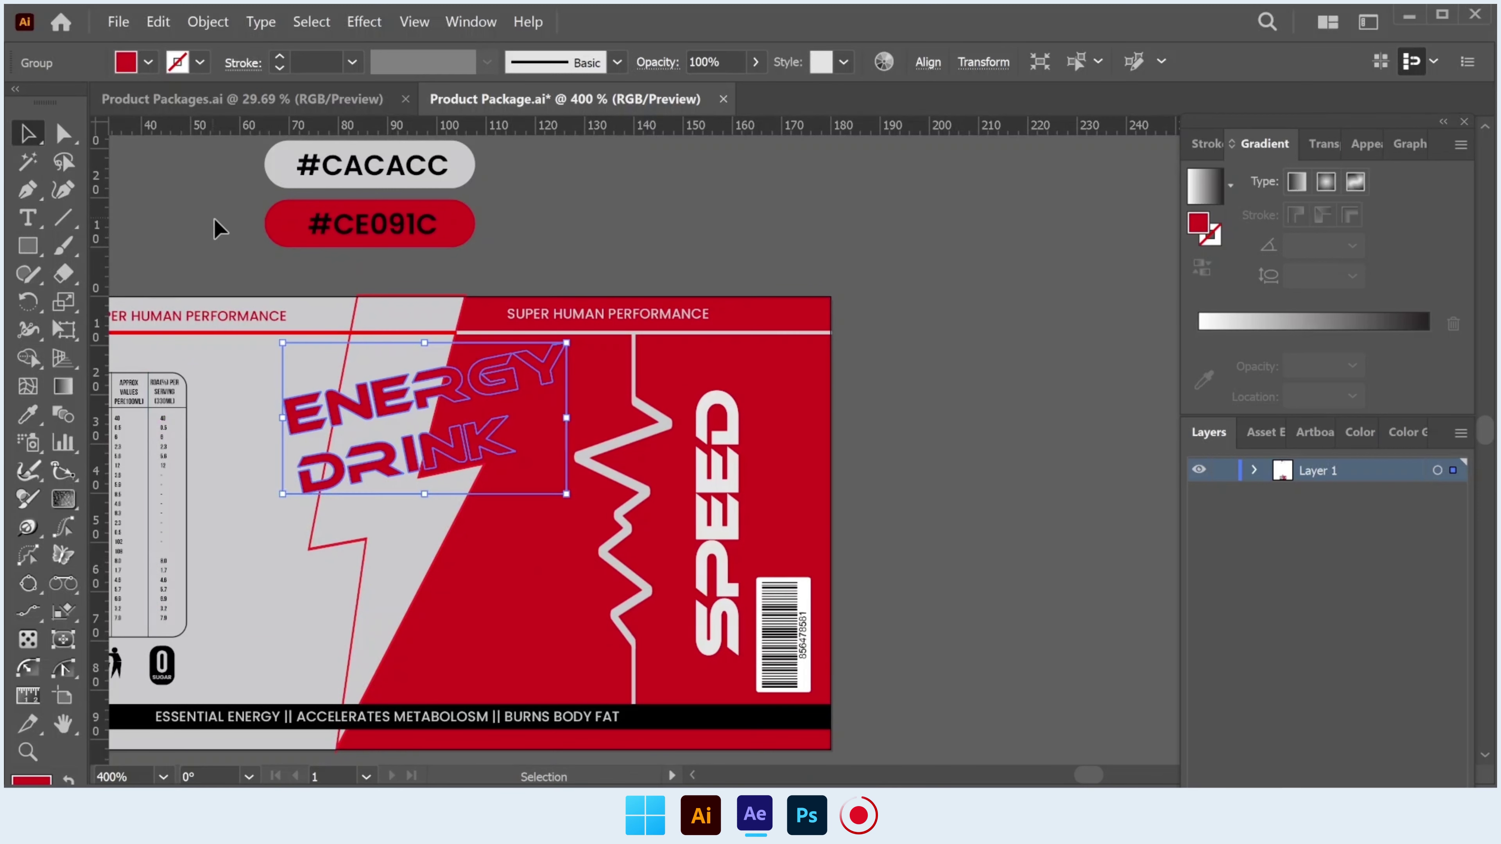
left_click(237, 254)
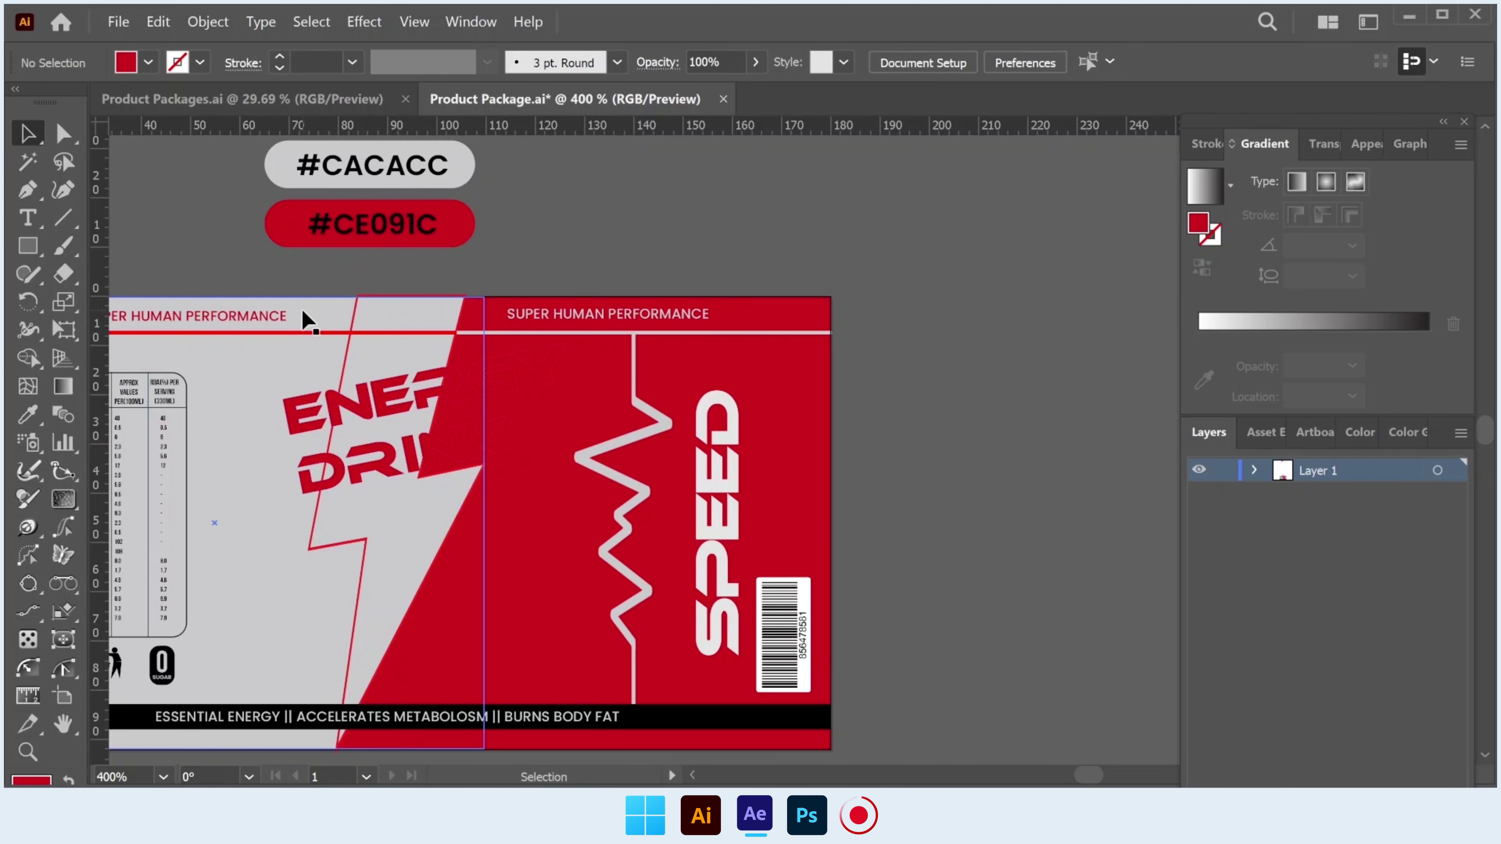
Clip the title inside the lightning bolt with a clipping mask.
left_click(416, 384)
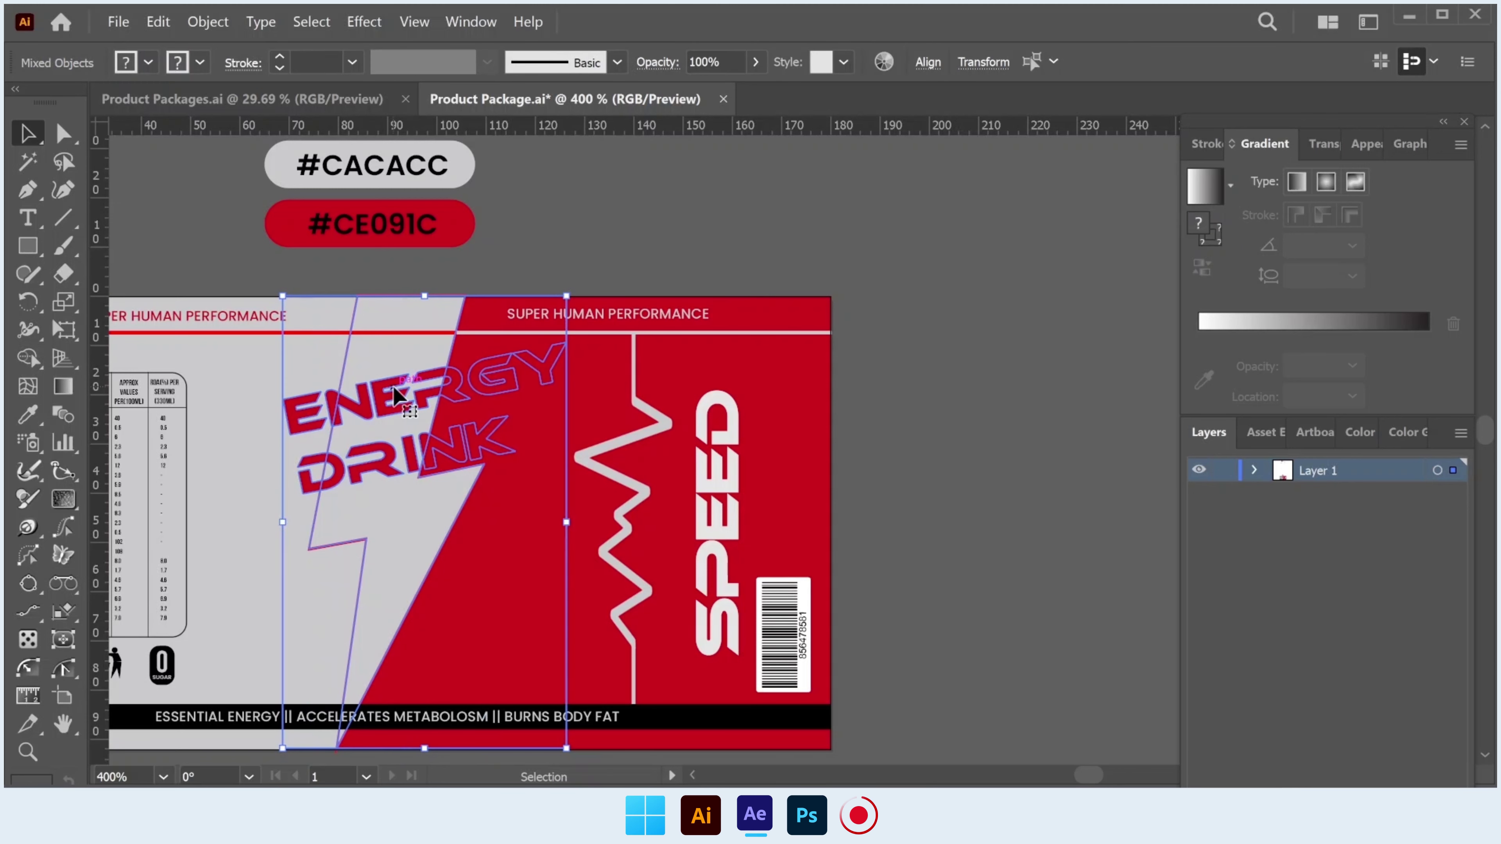
right_click(394, 395)
left_click(480, 616)
key("ctrl+z")
key("ctrl+7")
left_click(902, 414)
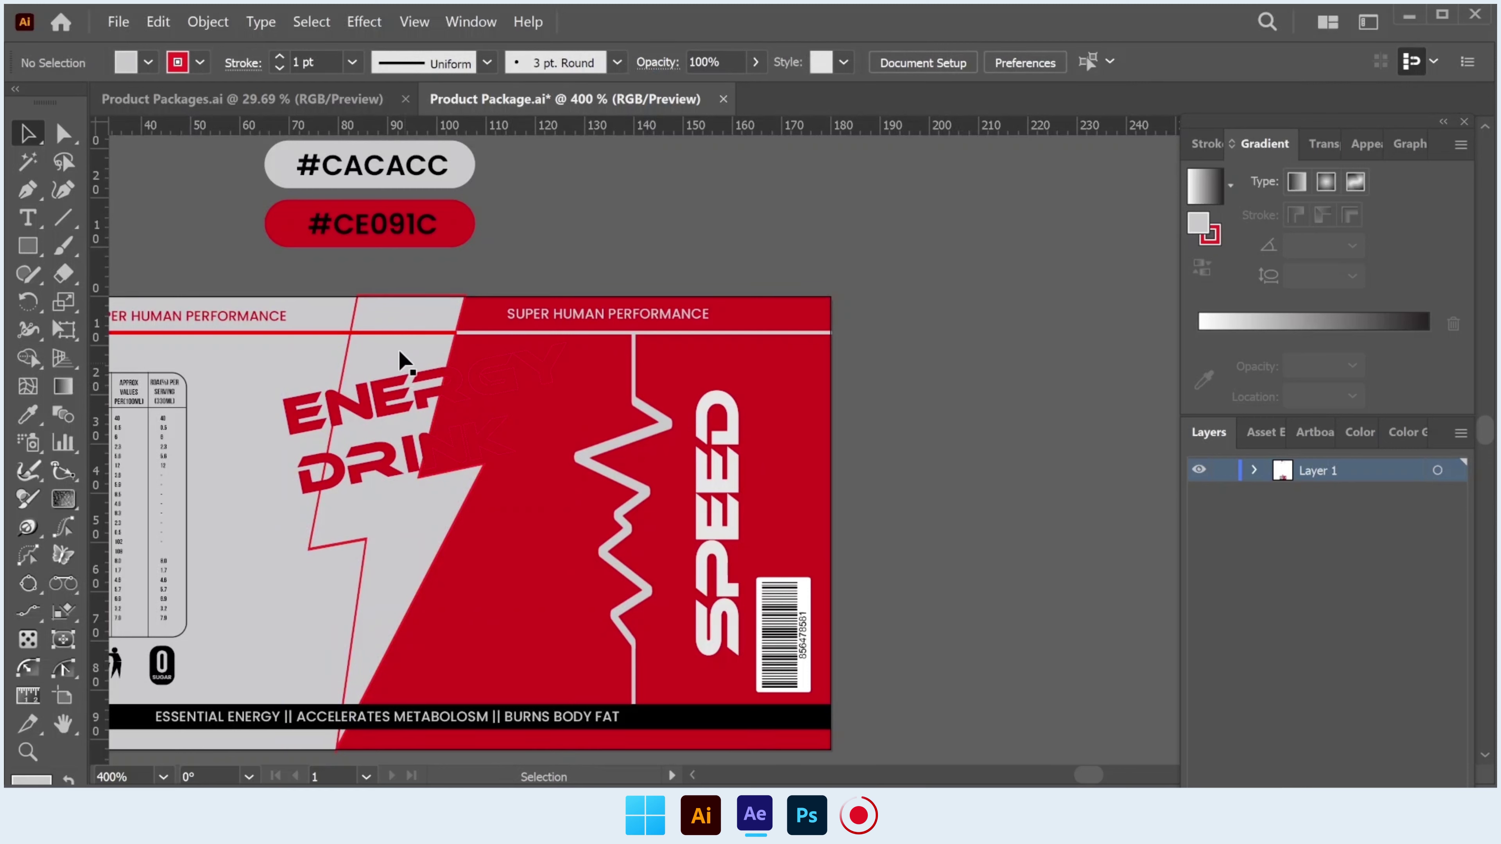
Alt-drag a copy of the lightning bolt beside the label and bring it to the front.
left_click_drag(400, 358, 951, 348)
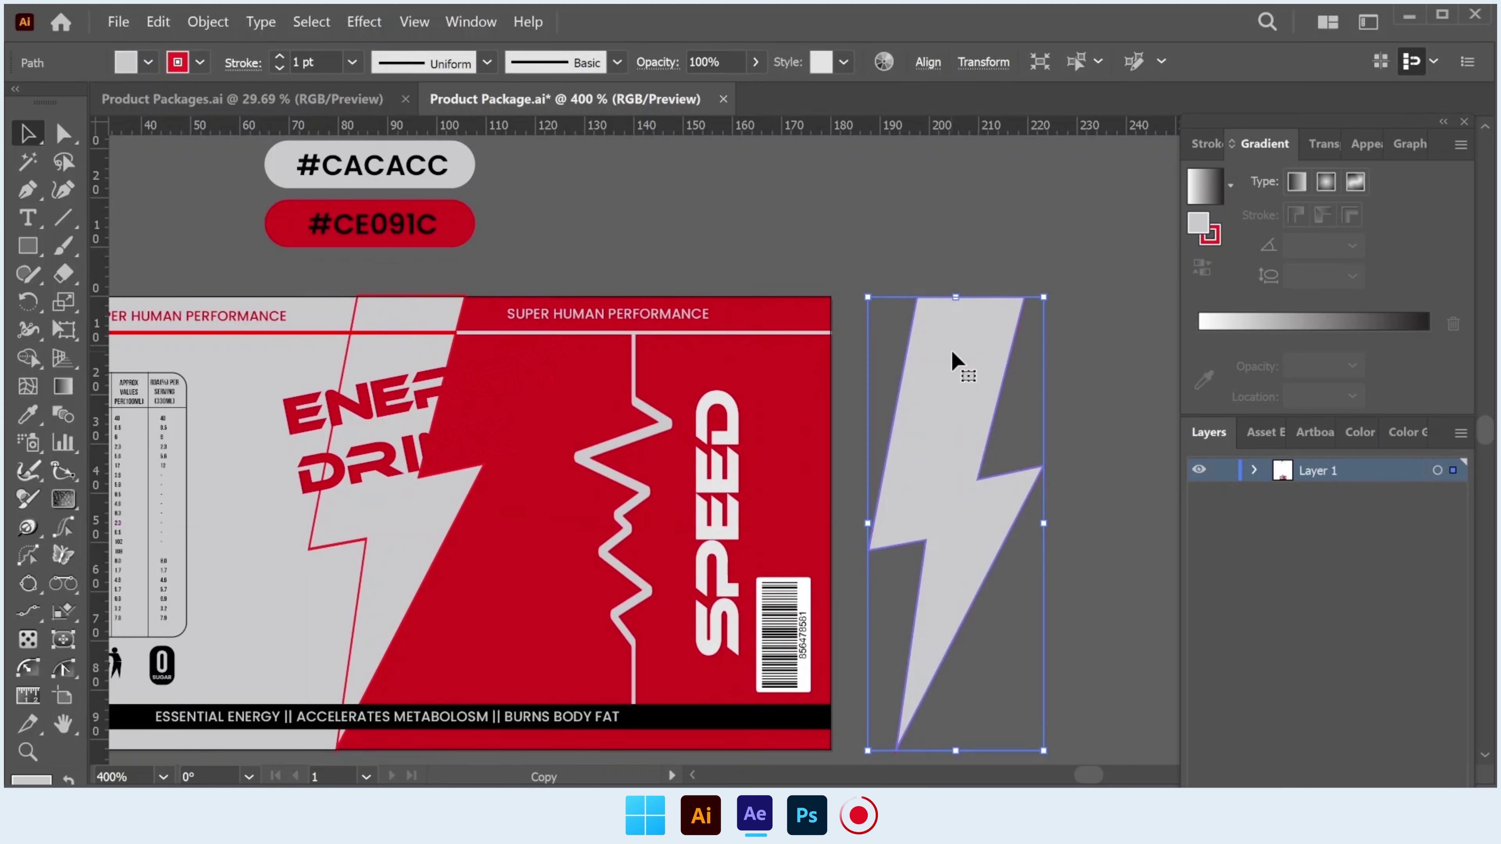
left_click(261, 22)
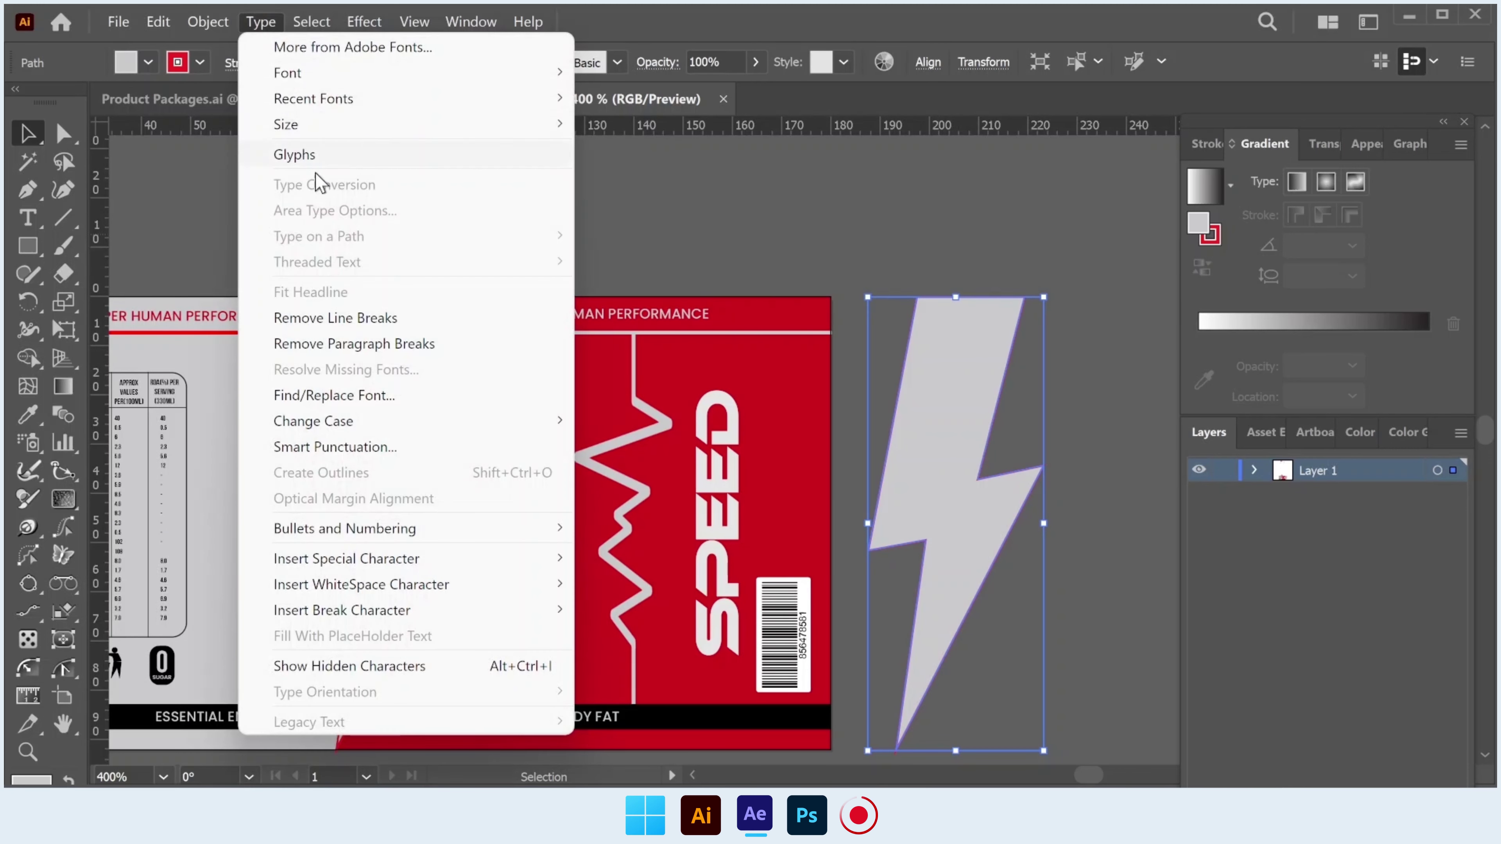
left_click(254, 22)
left_click(208, 22)
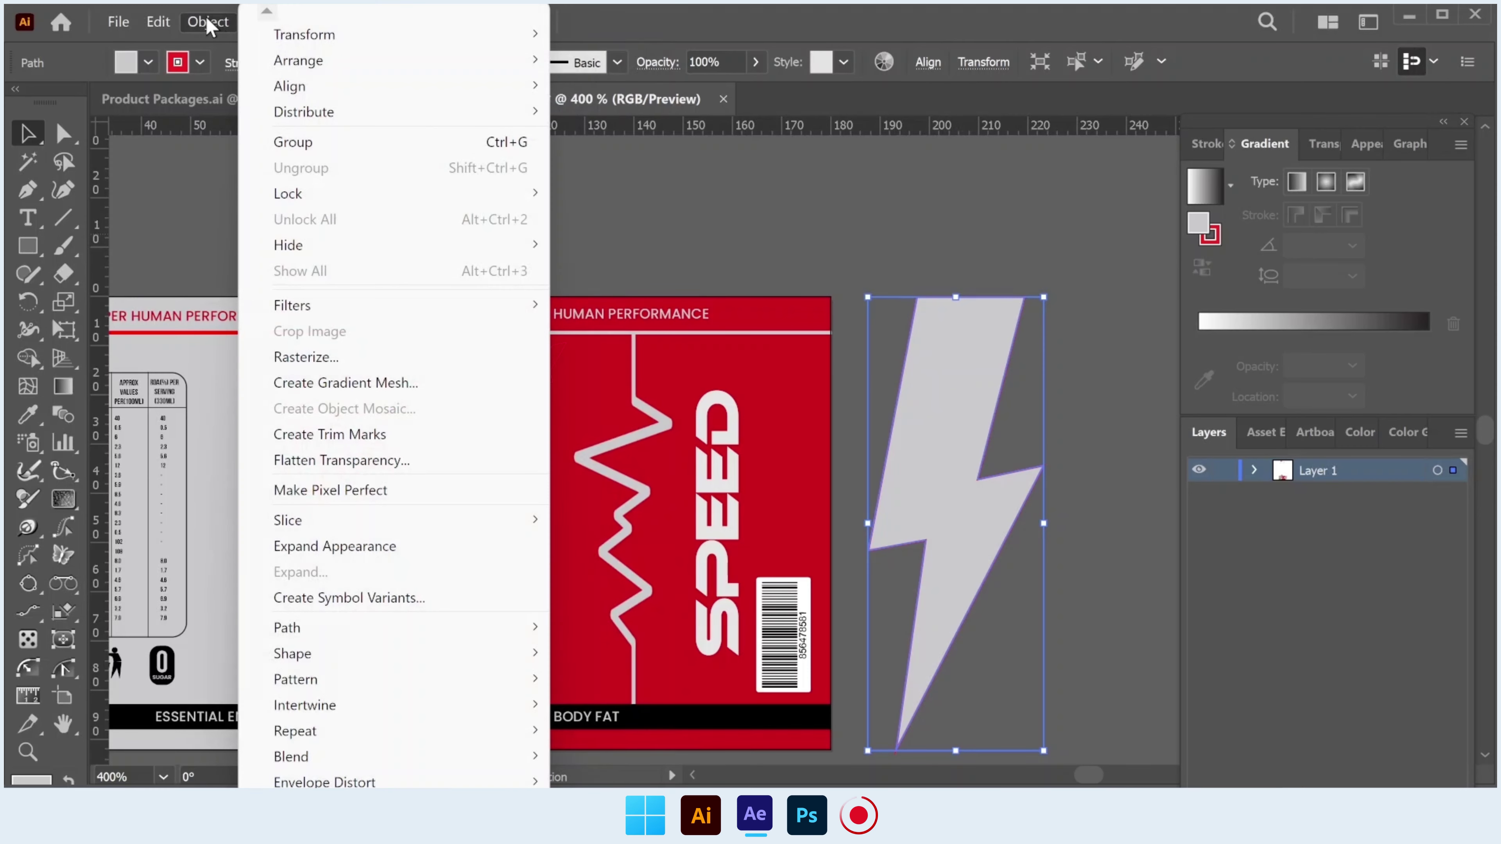
left_click(588, 62)
left_click(908, 286)
Place the bolt copy over the label's bolt and clip the title to it.
left_click_drag(960, 362, 400, 362)
left_click(331, 404, "shift")
right_click(315, 406)
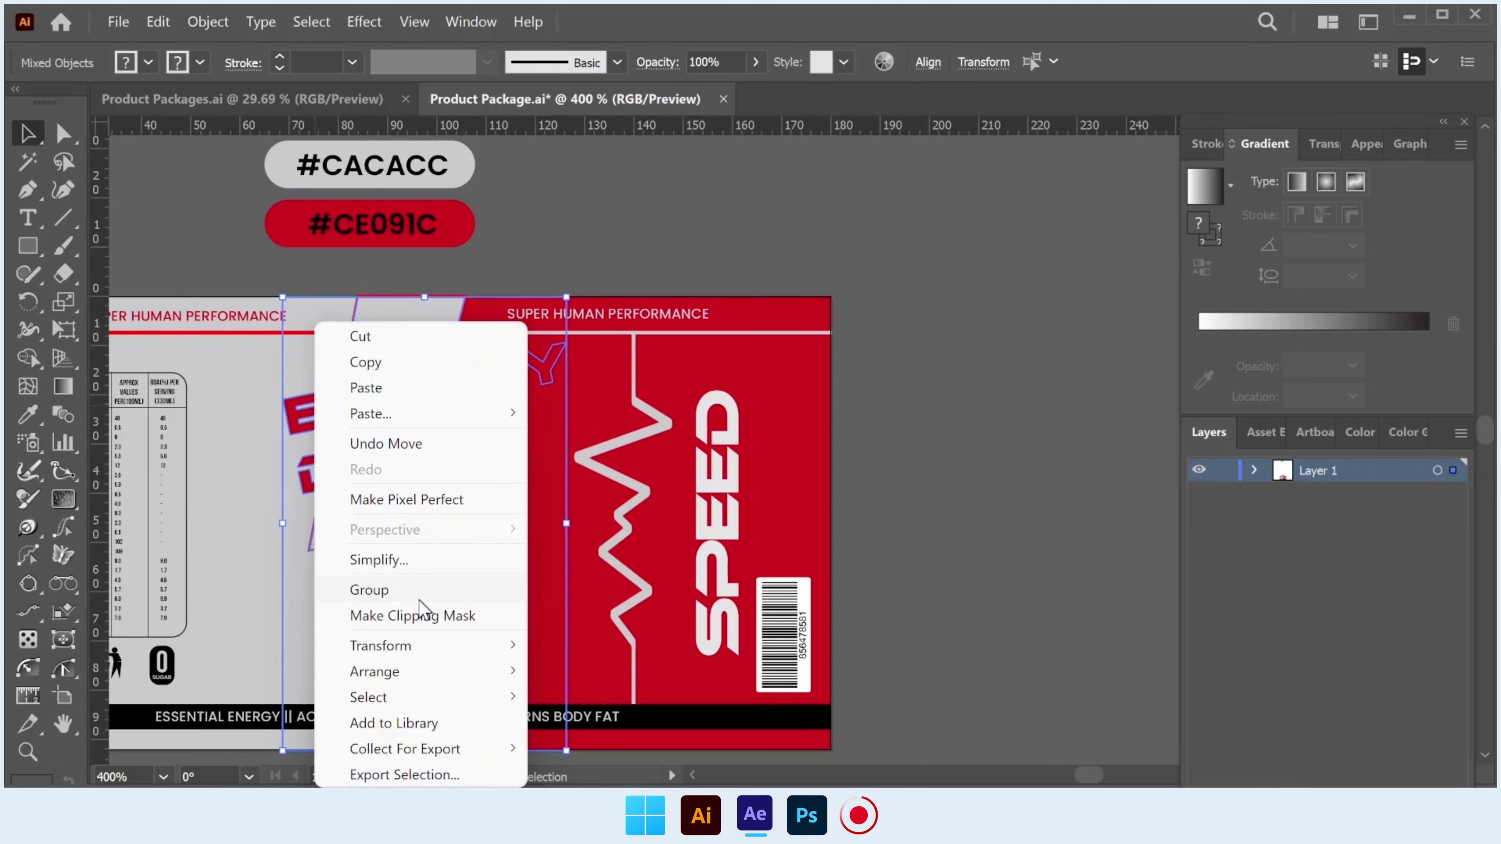
left_click(426, 616)
left_click(564, 241)
left_click(392, 403)
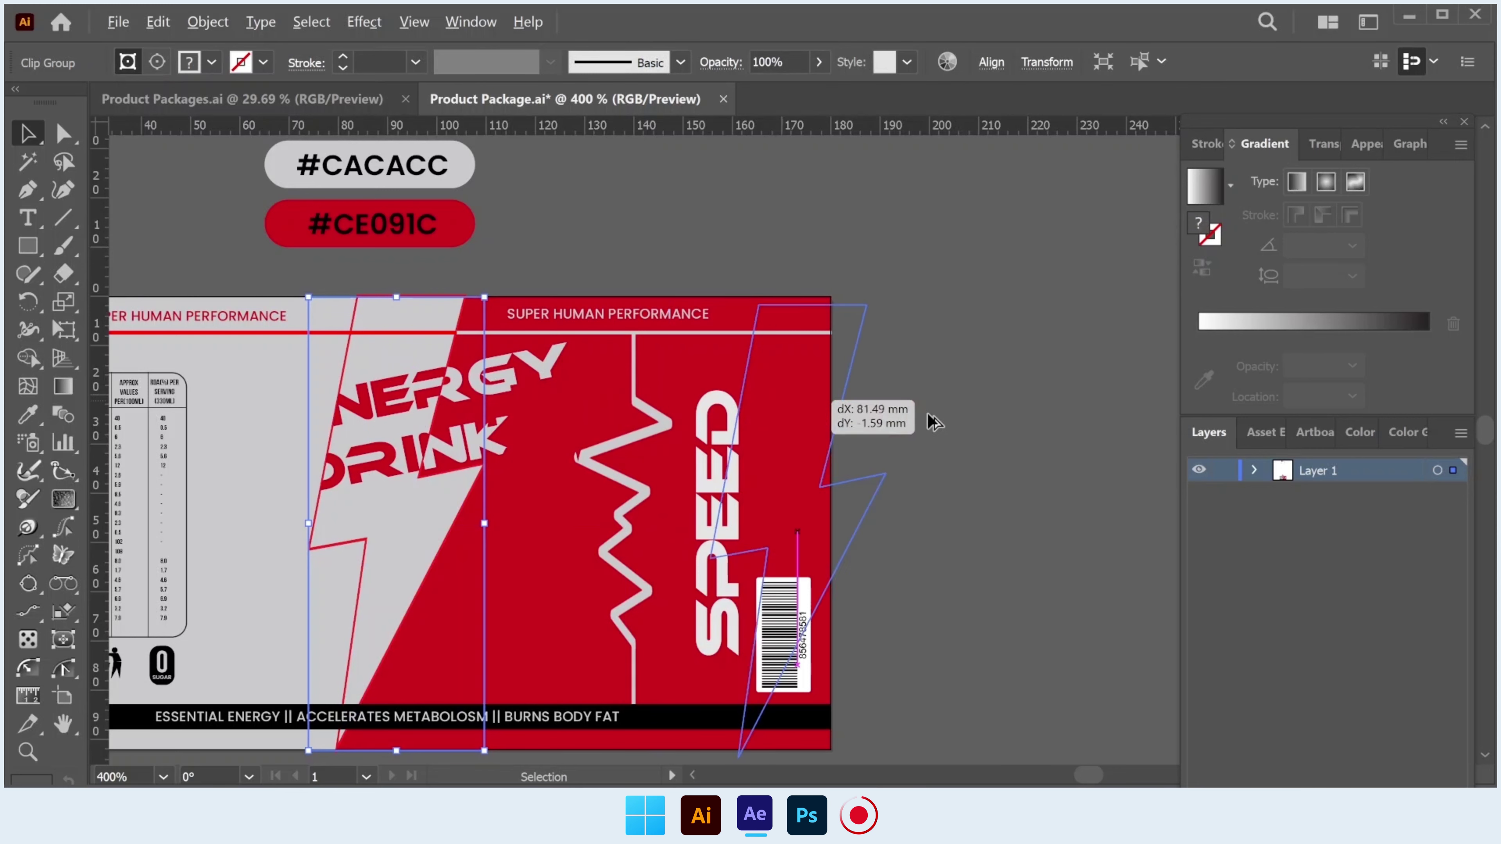
Duplicate the clipped title beside the label, release its clipping mask and delete the bolt path.
left_click_drag(416, 399, 1034, 399)
right_click(1004, 428)
left_click(1031, 585)
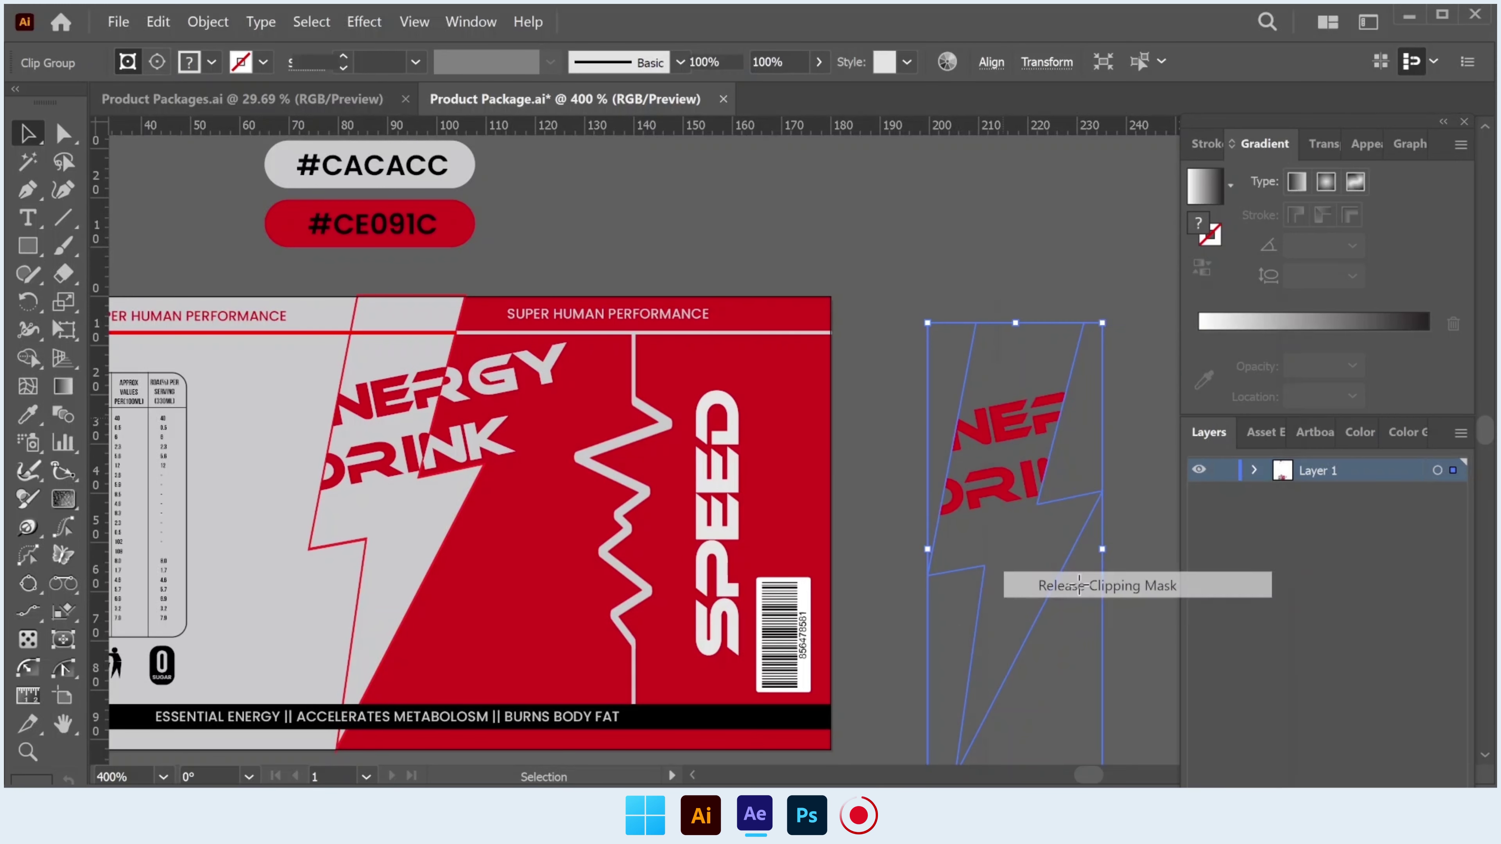
left_click(1070, 633)
left_click(991, 649)
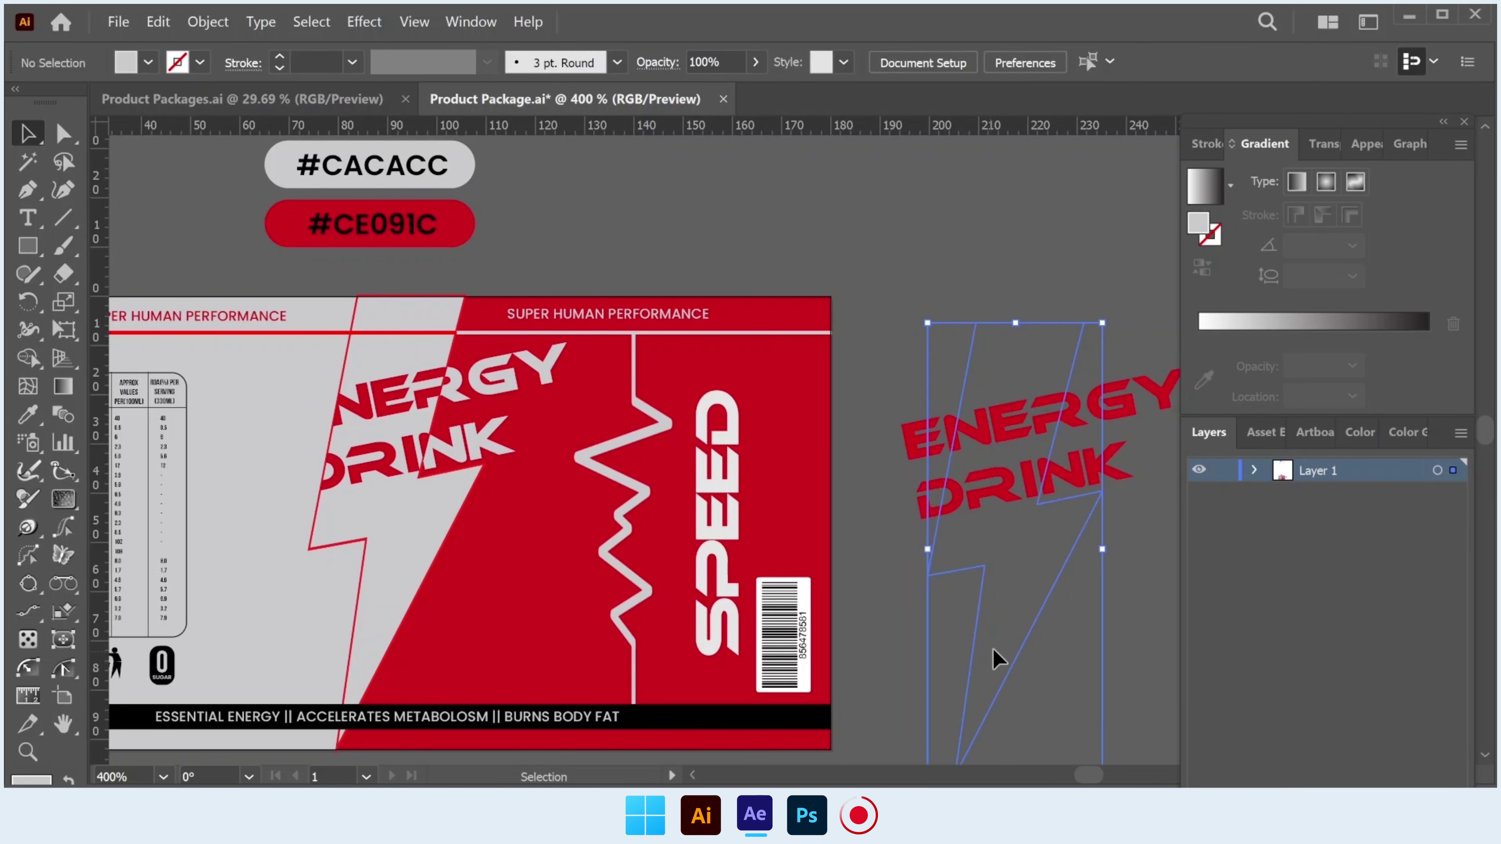
key("Delete")
Move the loose red ENERGY DRINK copy over the label to test its placement.
left_click(991, 460)
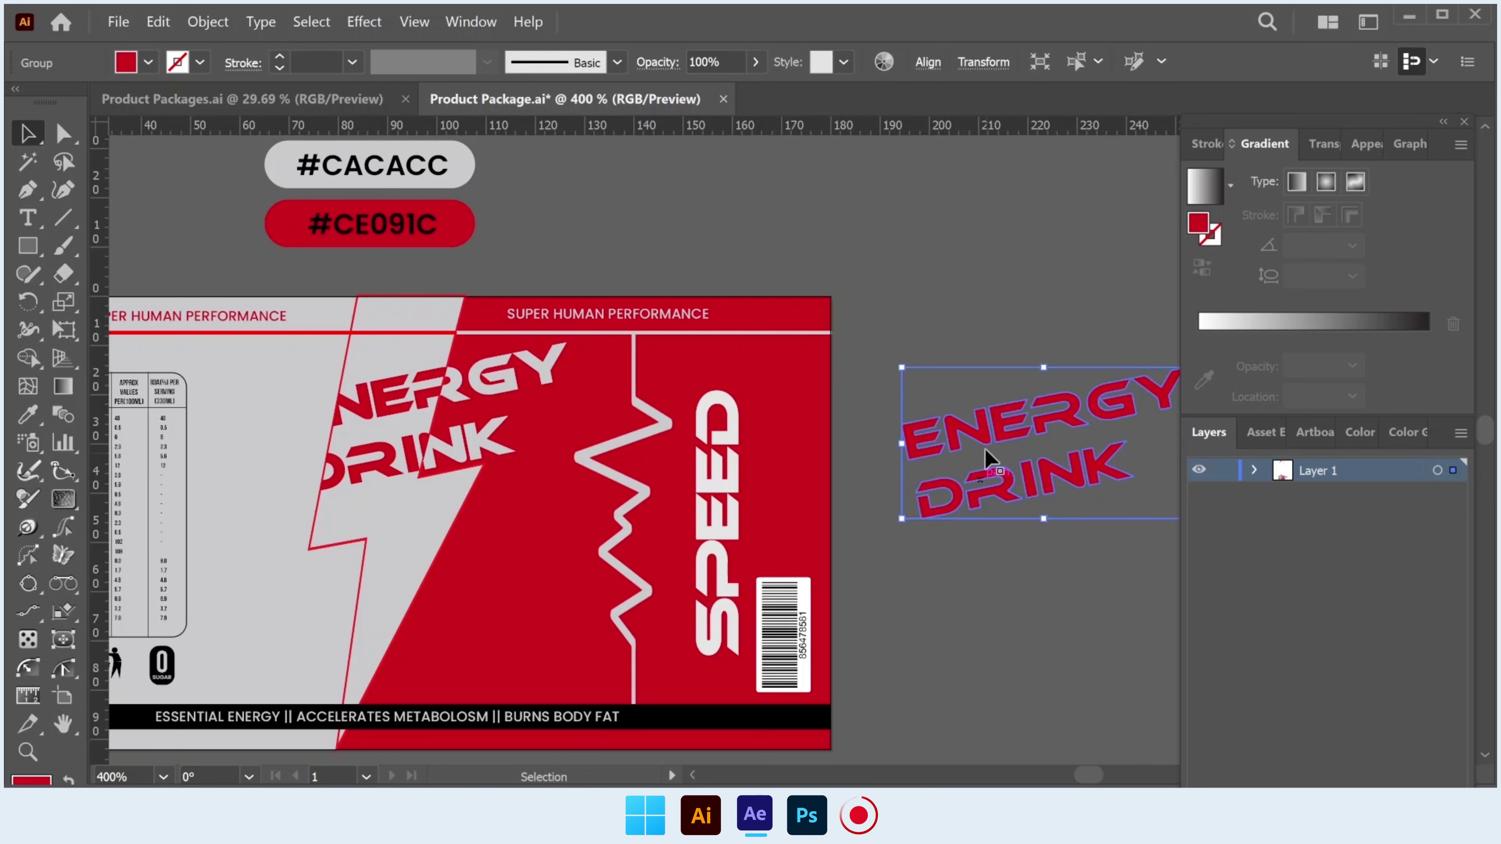
mouse_move(991, 449)
left_mouse_down()
mouse_move(351, 436)
mouse_move(718, 395)
left_mouse_up()
scroll(366, 419, "down", 3)
Ungroup the red title copy and delete every letter except E and D.
right_click(716, 395)
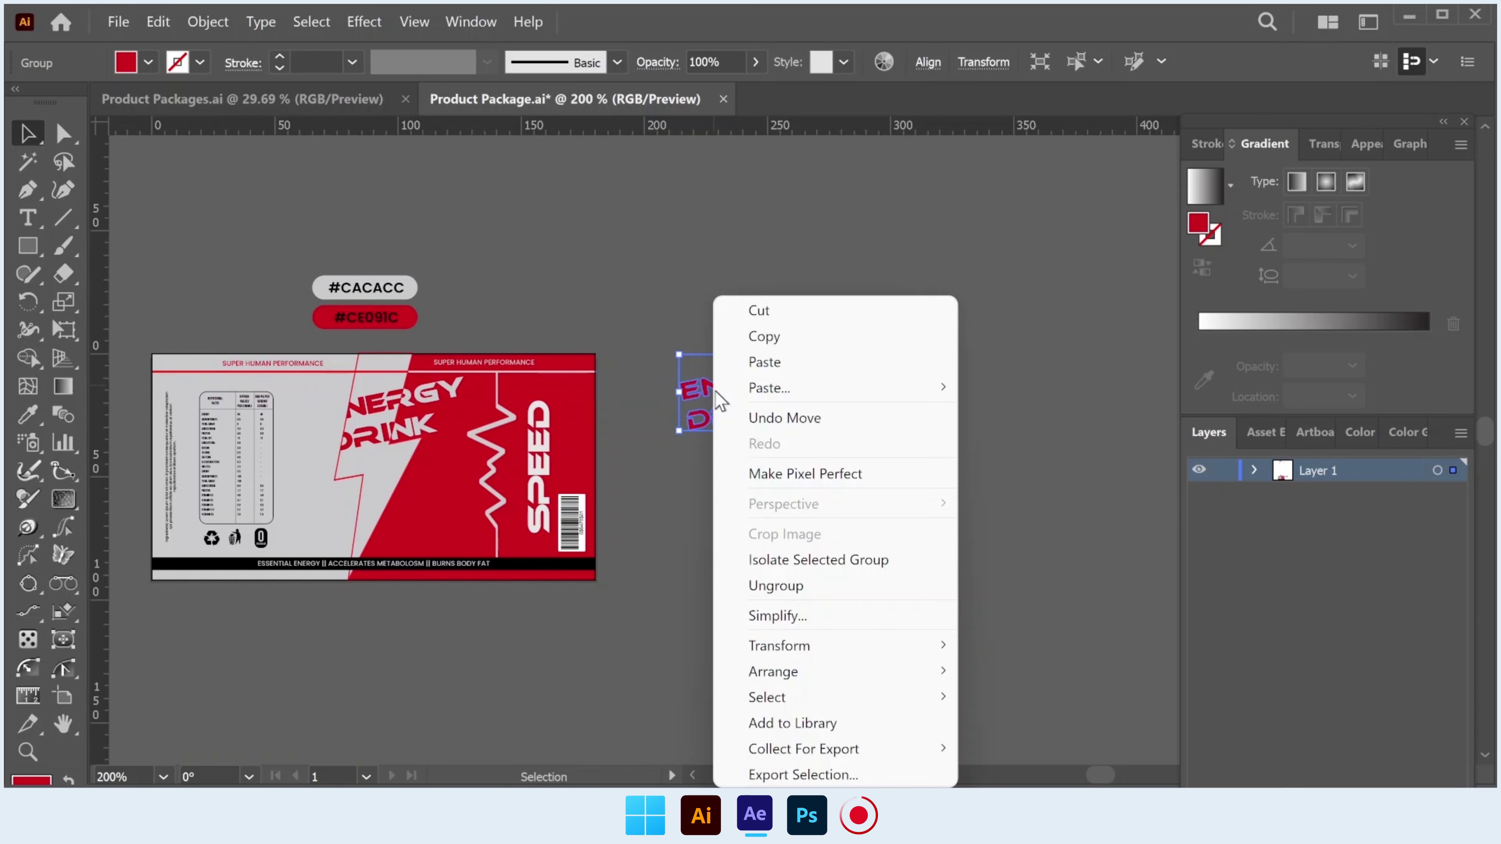
left_click(775, 585)
left_click(770, 435)
left_click(784, 401)
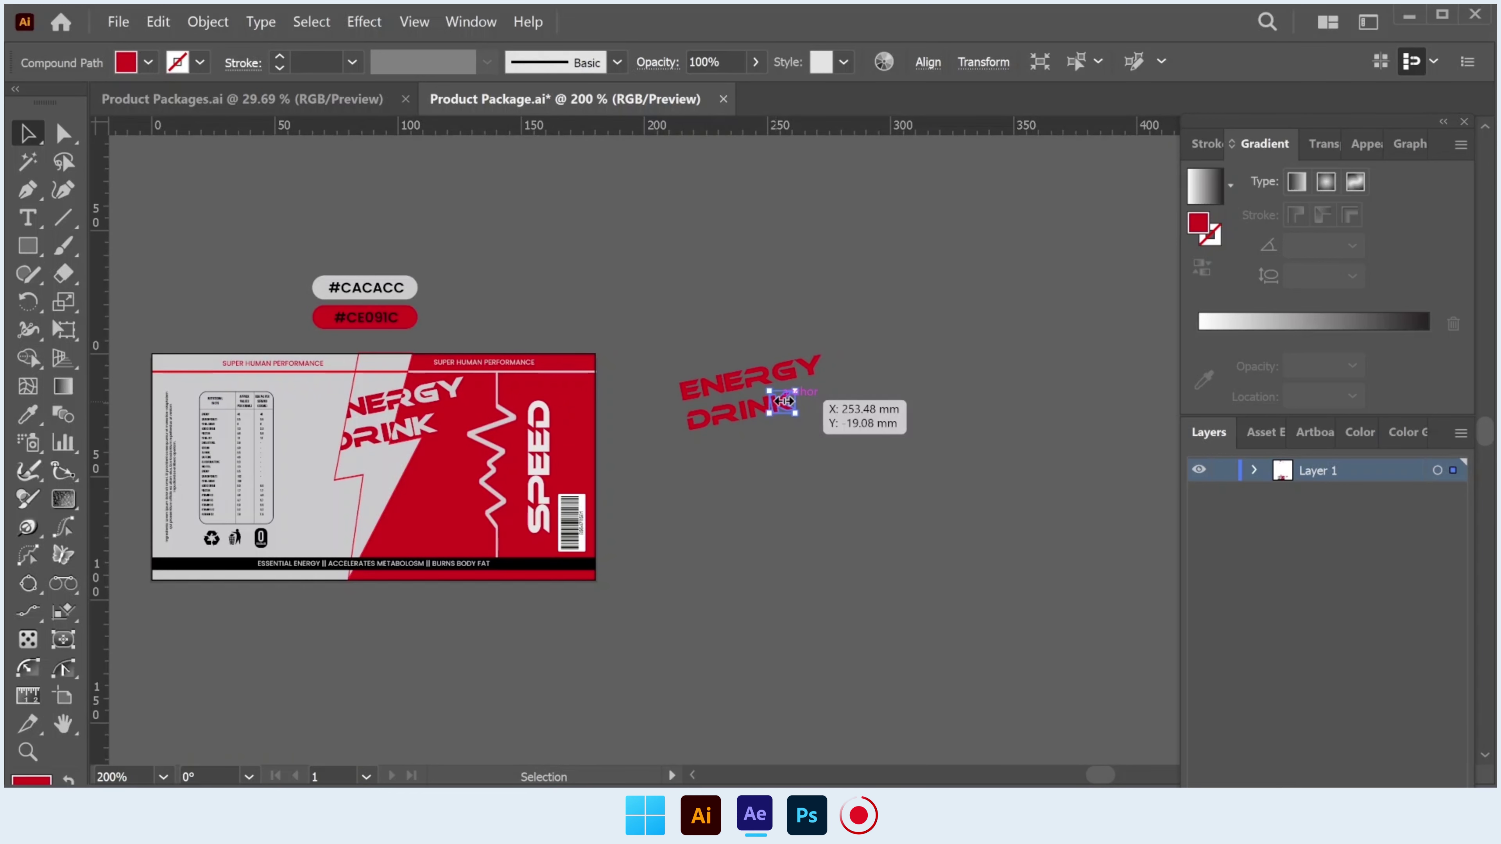
left_click_drag(828, 346, 722, 436)
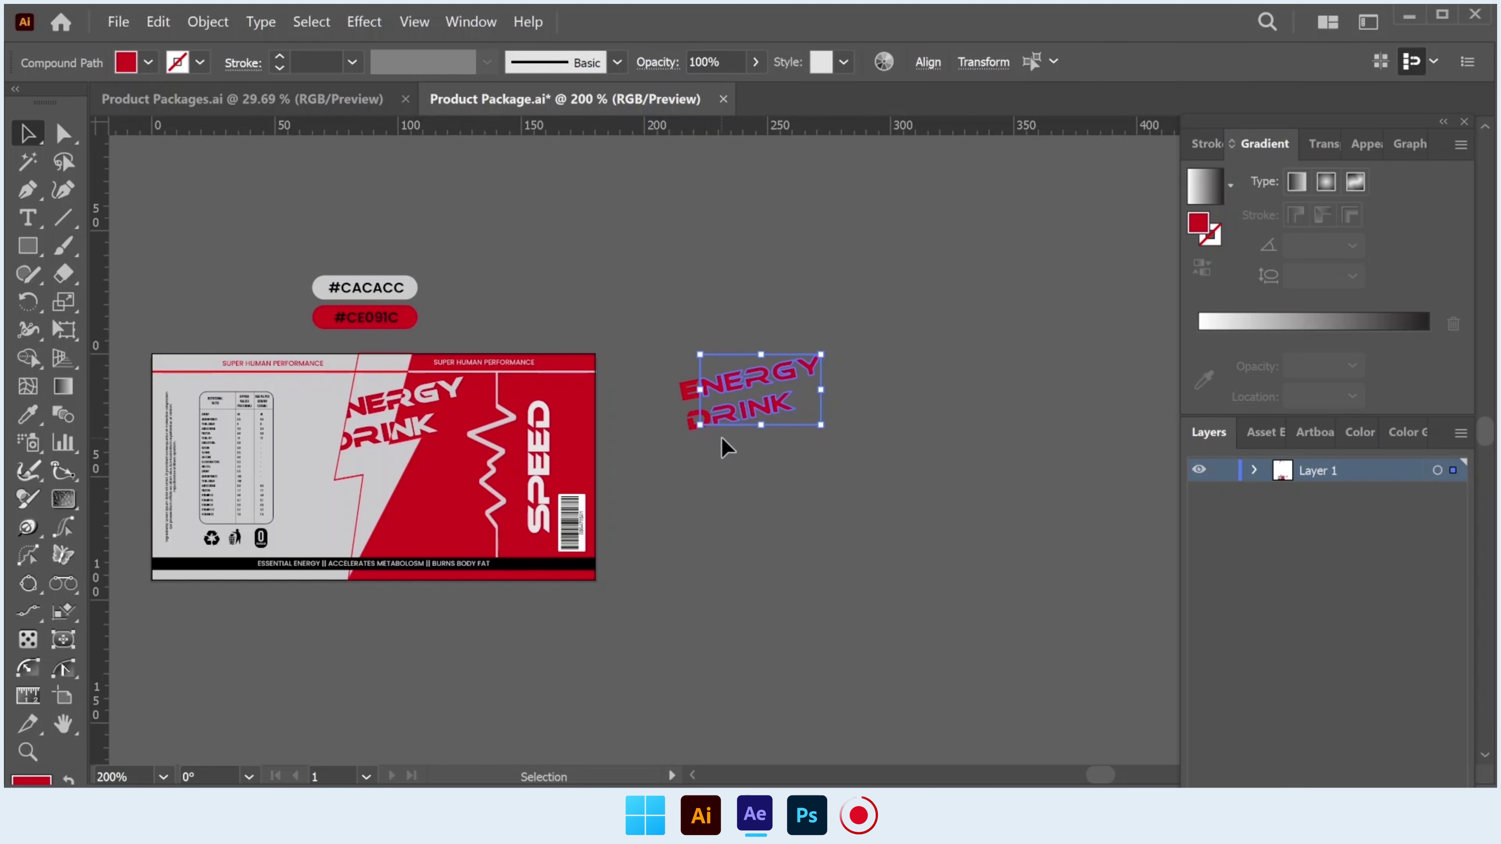
key("Delete")
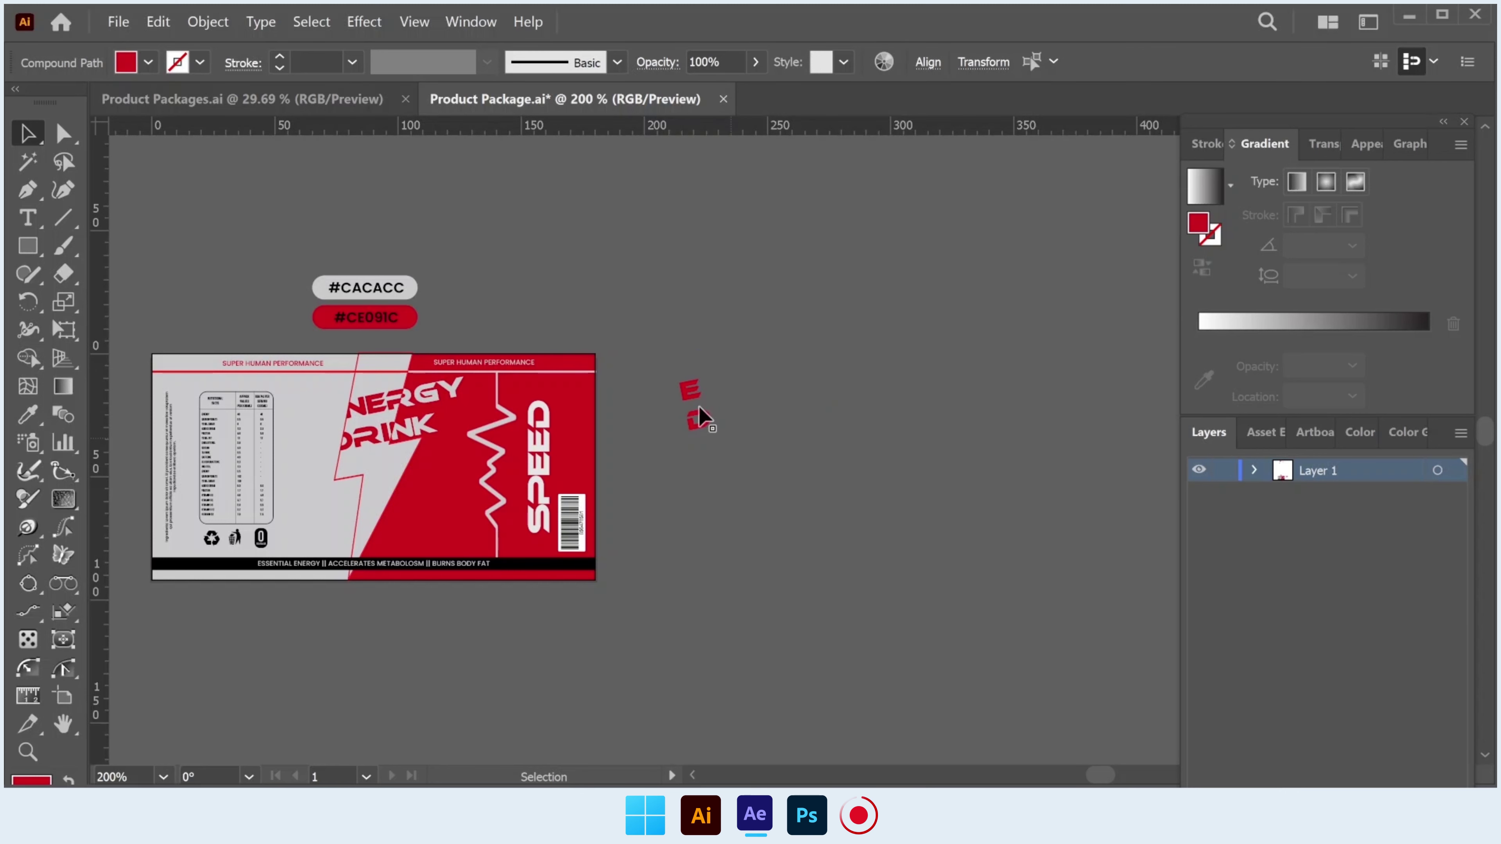
Move the red E and D onto the grey side of the label's title.
left_click_drag(723, 461, 668, 374)
scroll(717, 416, "up", 3)
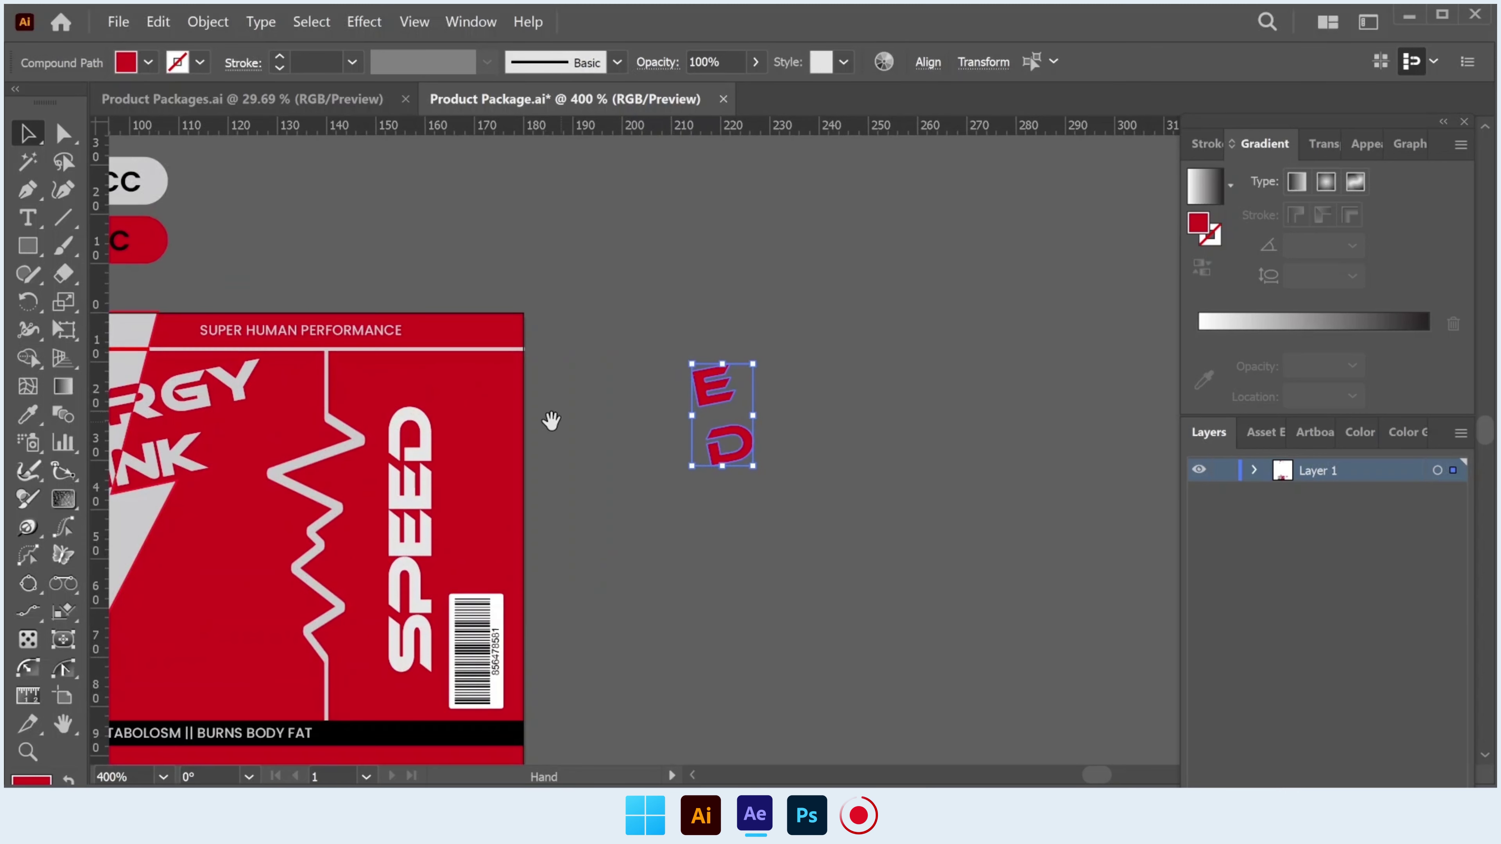
left_click_drag(551, 421, 811, 386)
left_click_drag(984, 379, 258, 409)
Nudge the red E and D to line up with the rest of ENERGY DRINK.
scroll(258, 409, "up", 3)
key("Down")
key("Down")
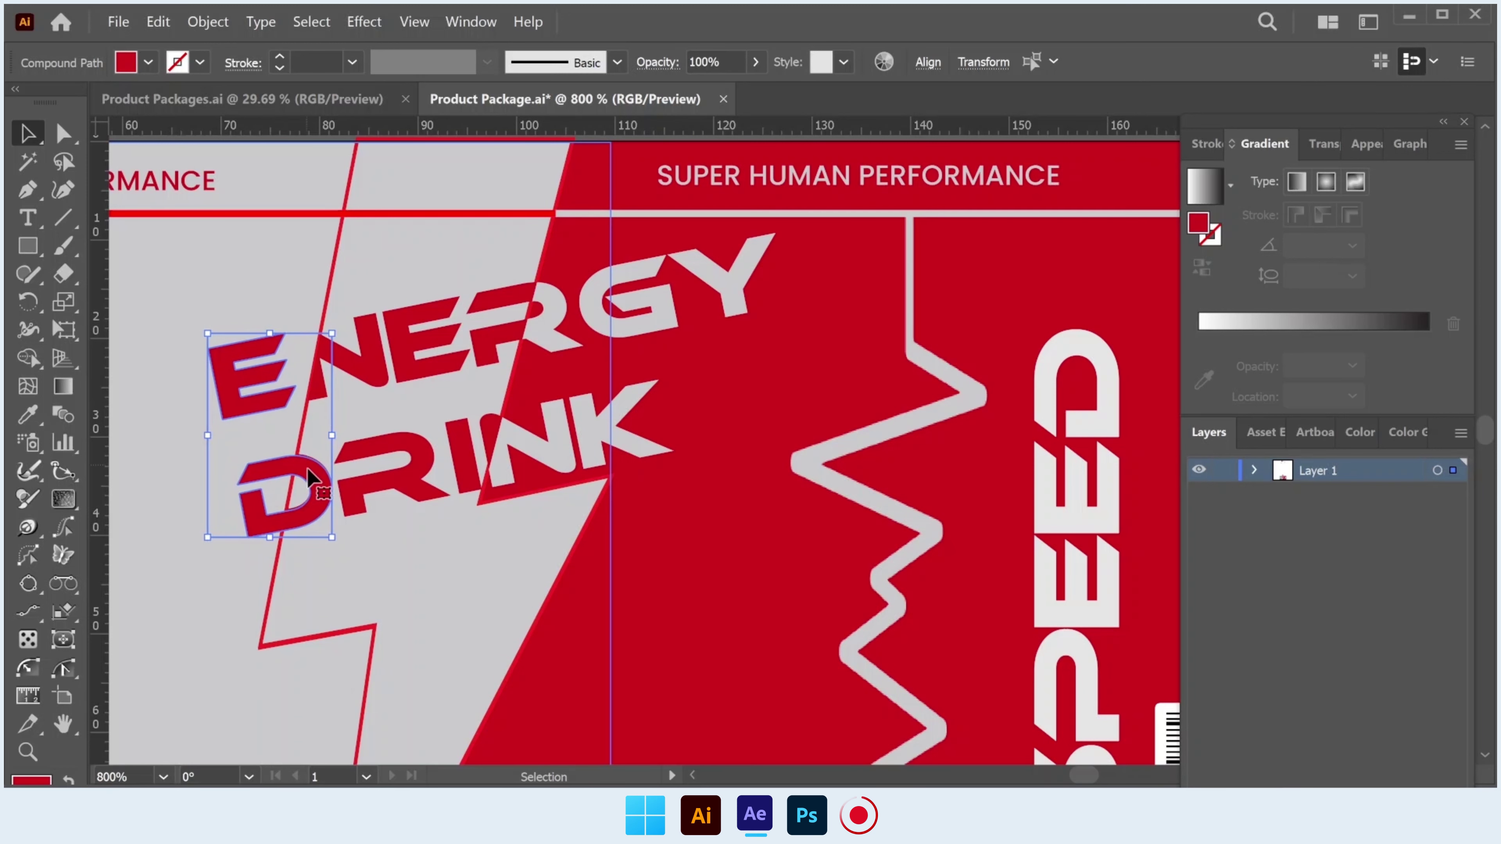
scroll(309, 475, "up", 3)
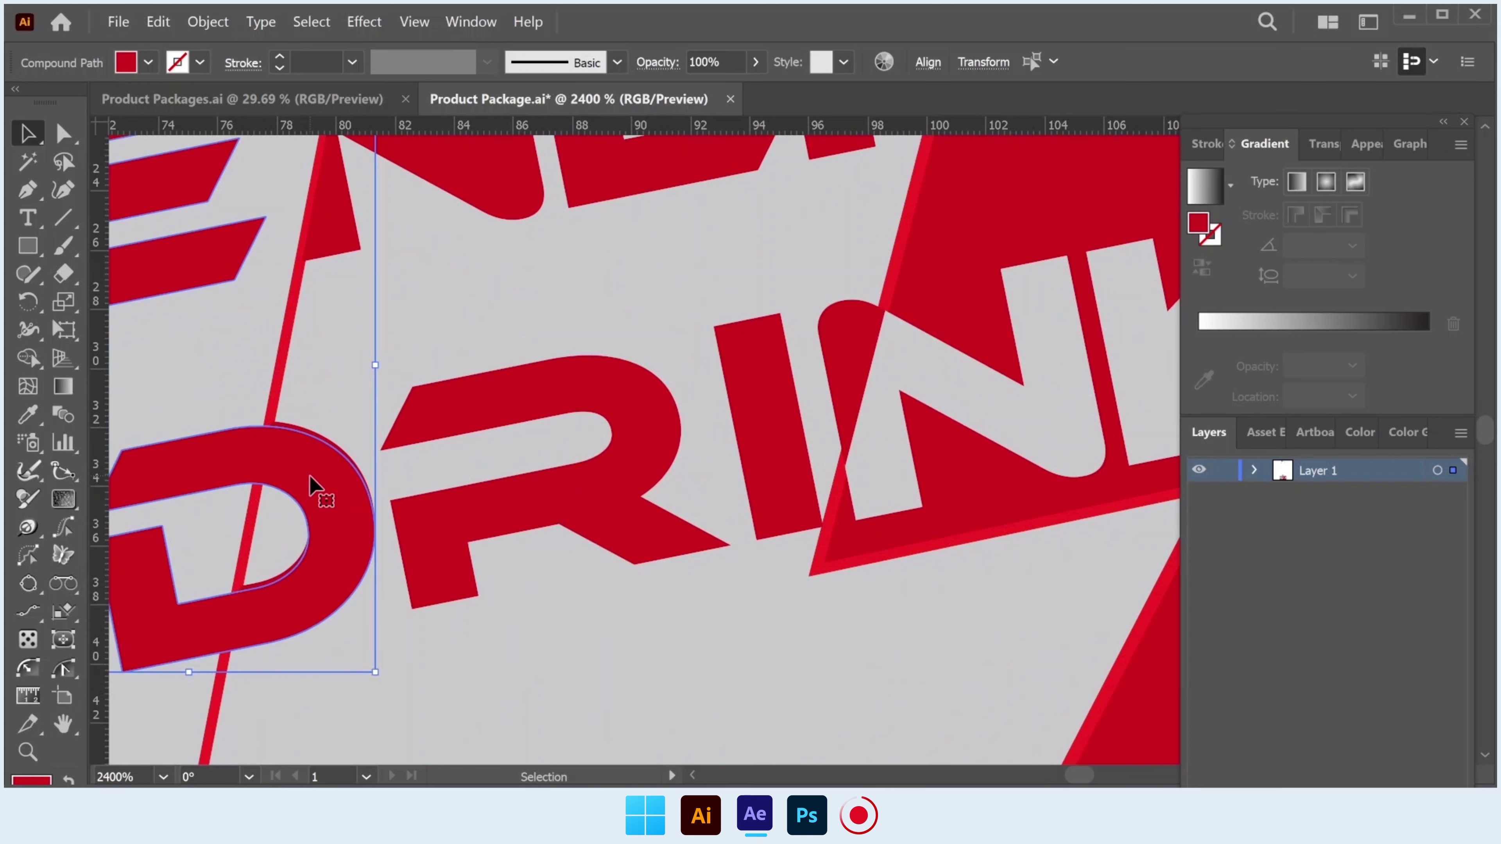
key("Up")
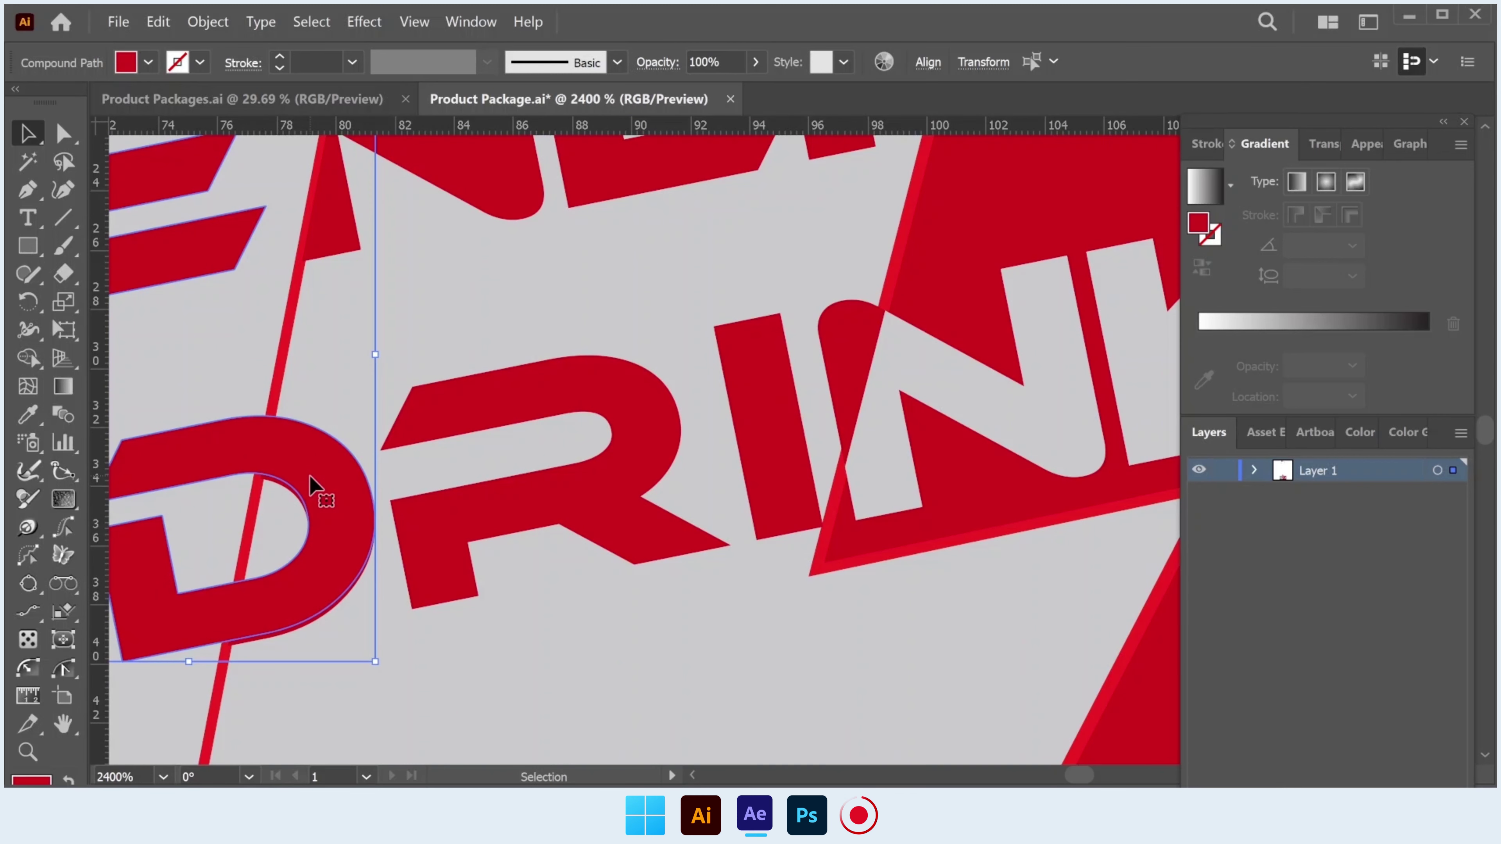
scroll(294, 429, "up", 1)
left_click_drag(306, 457, 306, 467)
scroll(302, 468, "down", 4)
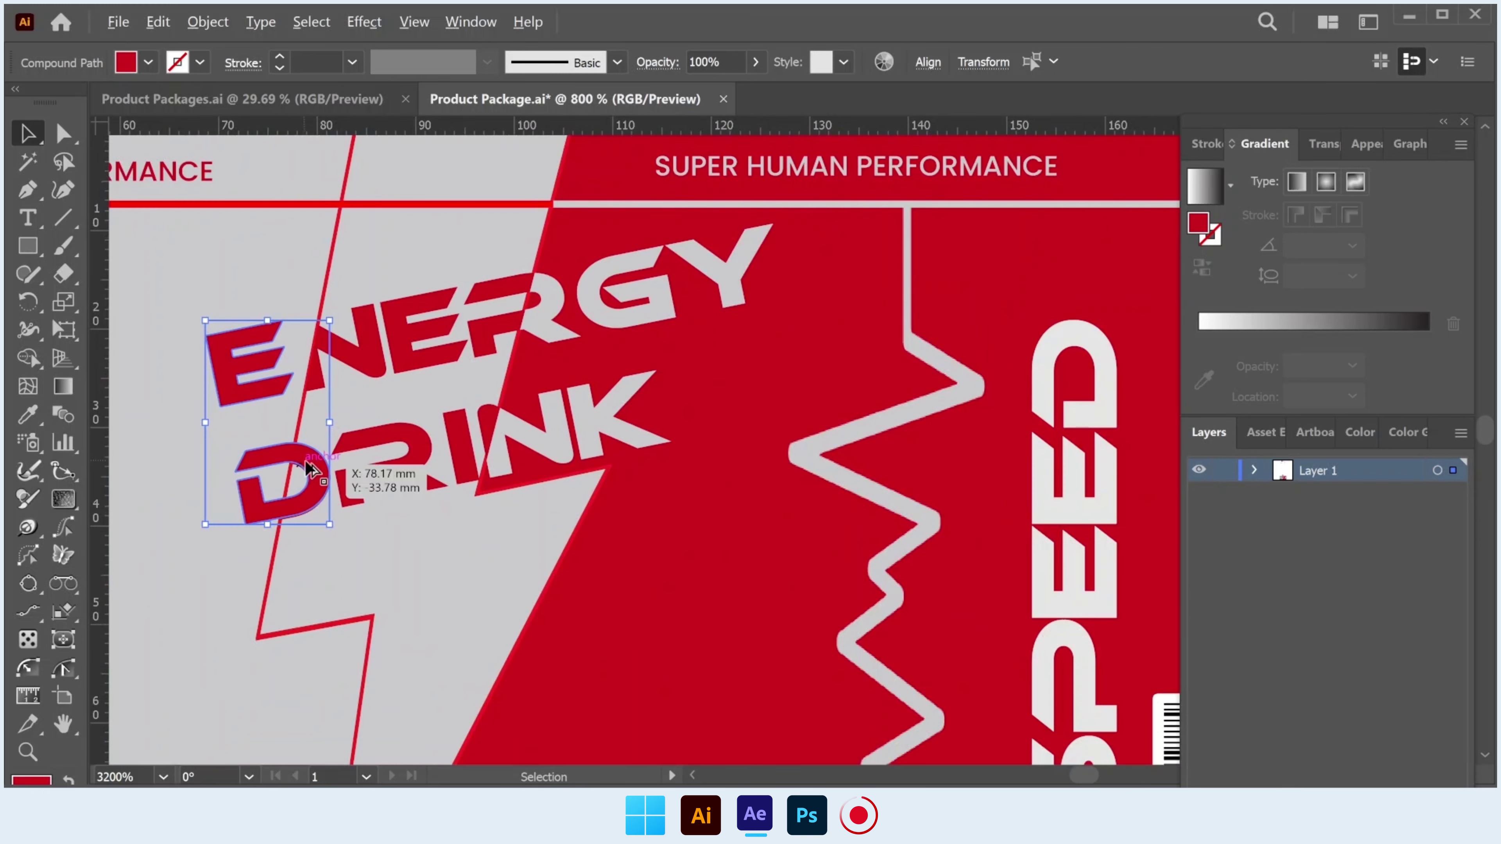
scroll(302, 467, "down", 2)
scroll(302, 467, "down", 1)
left_click(834, 489)
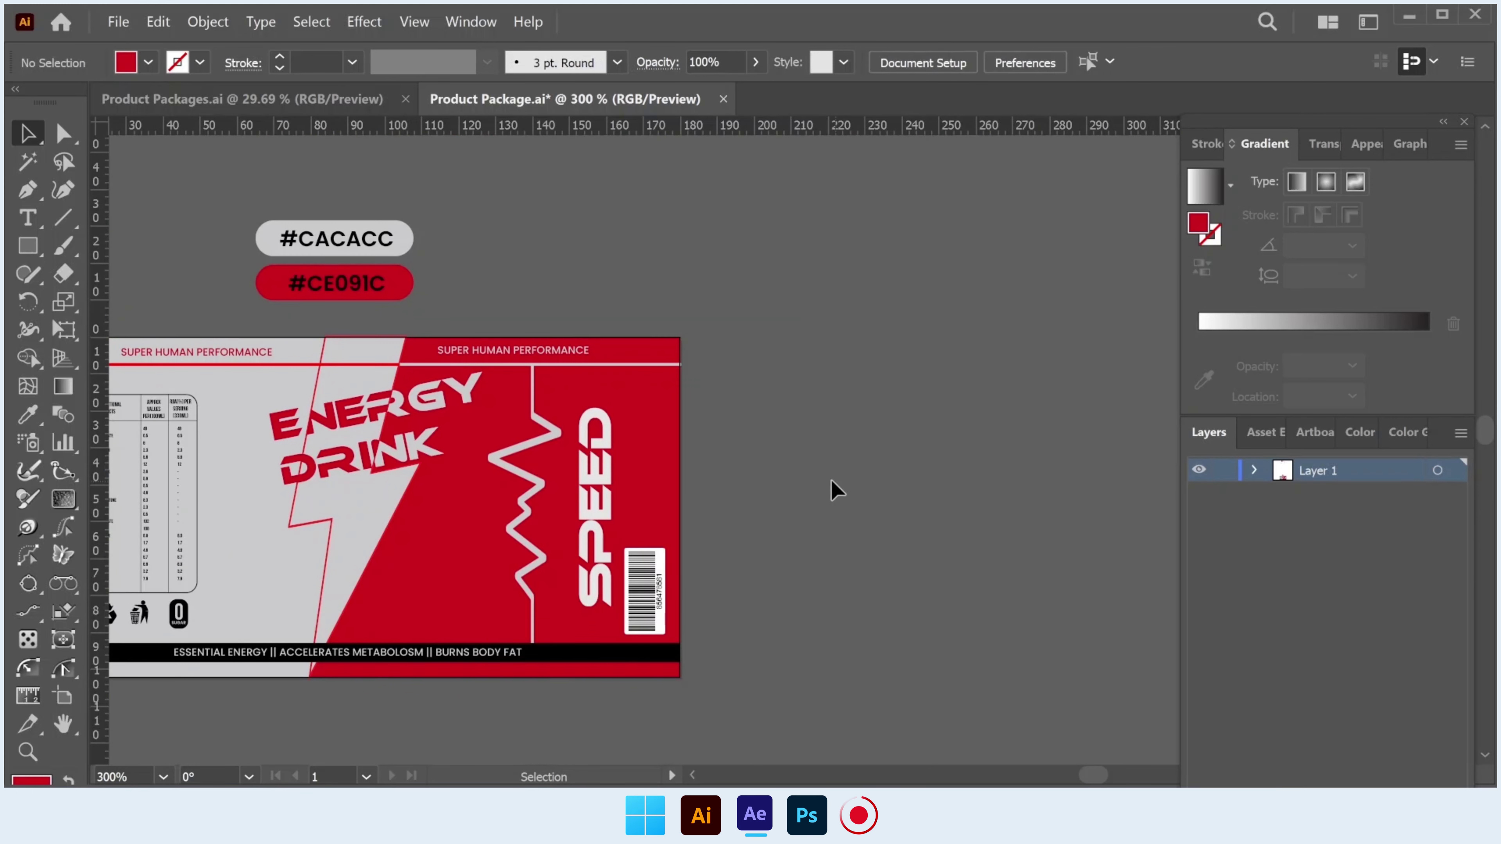
scroll(831, 490, "down", 2)
scroll(826, 482, "down", 1)
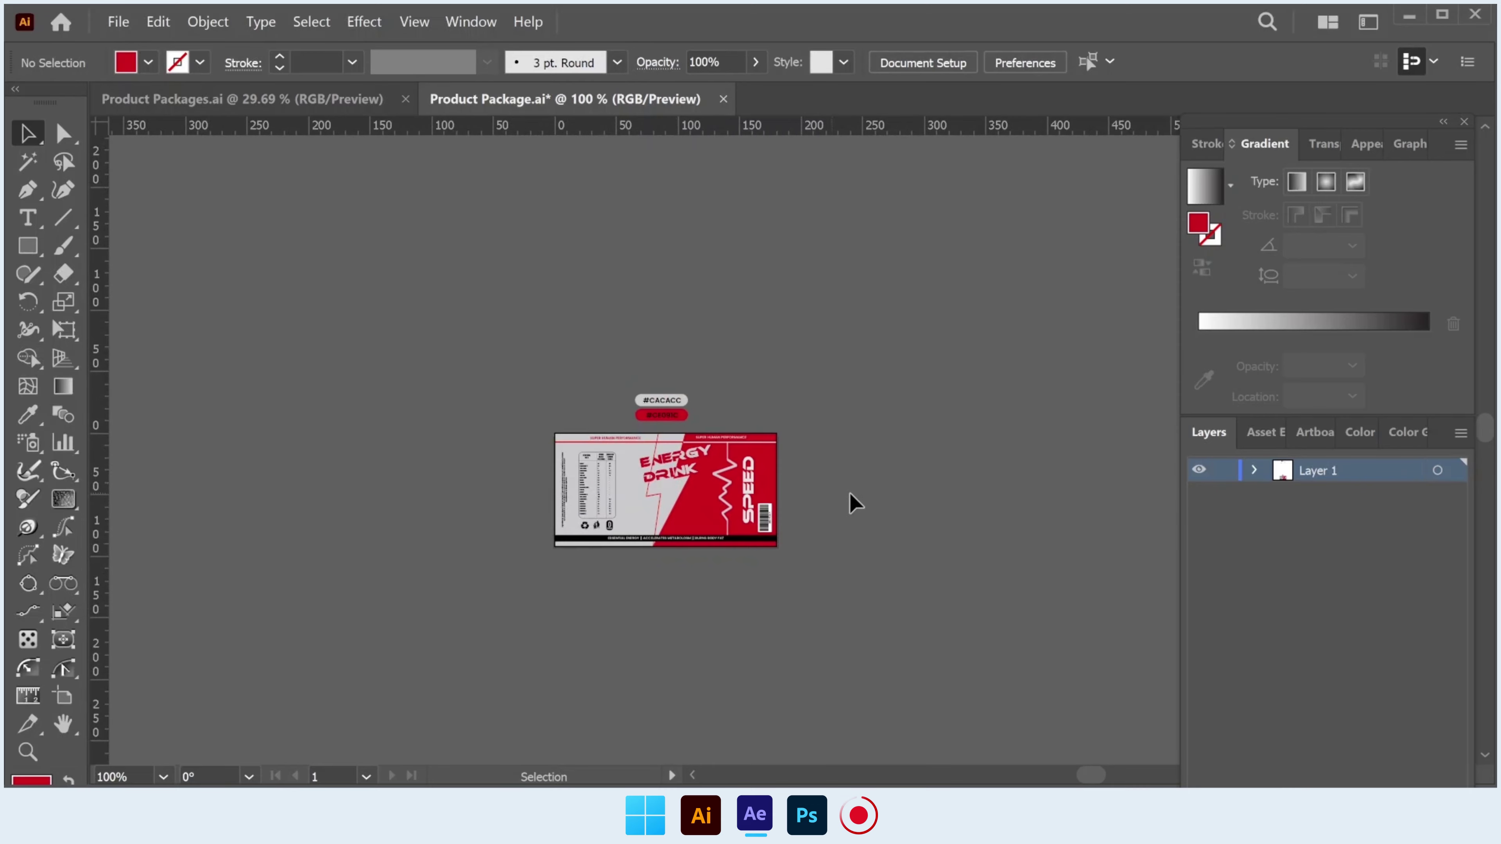